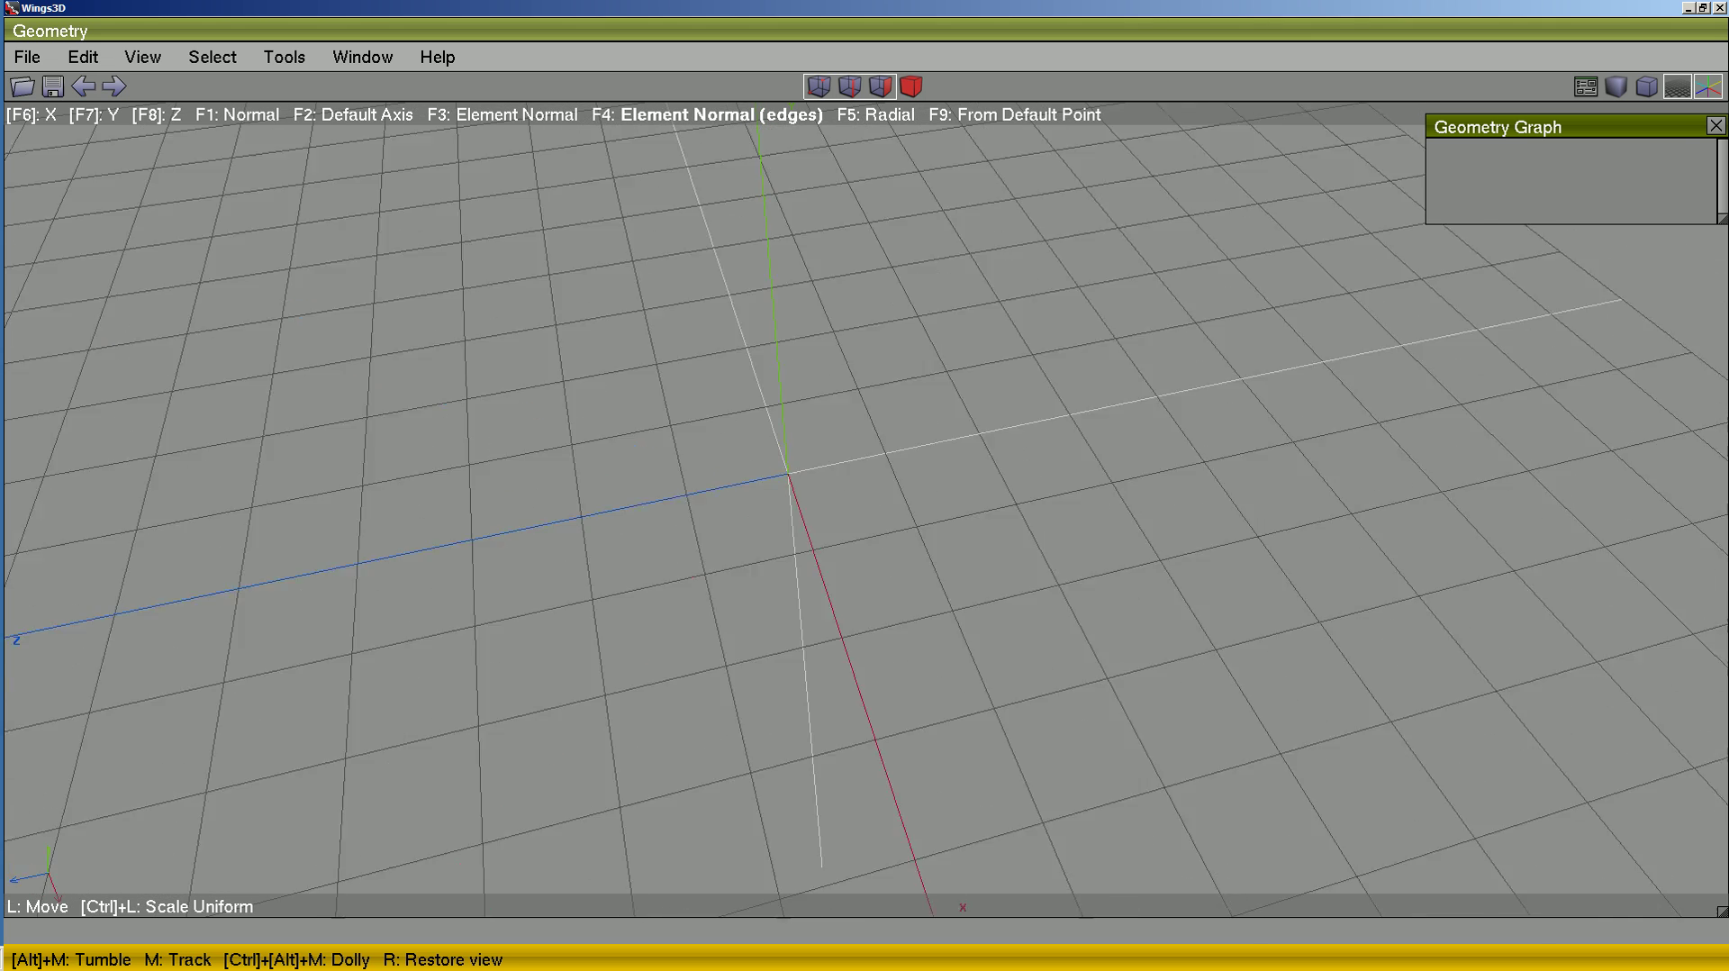
- Create an image plane from _planta baixa.png on the dados (F:) drive
{"action": "right_click", "coordinate": [896, 372]}
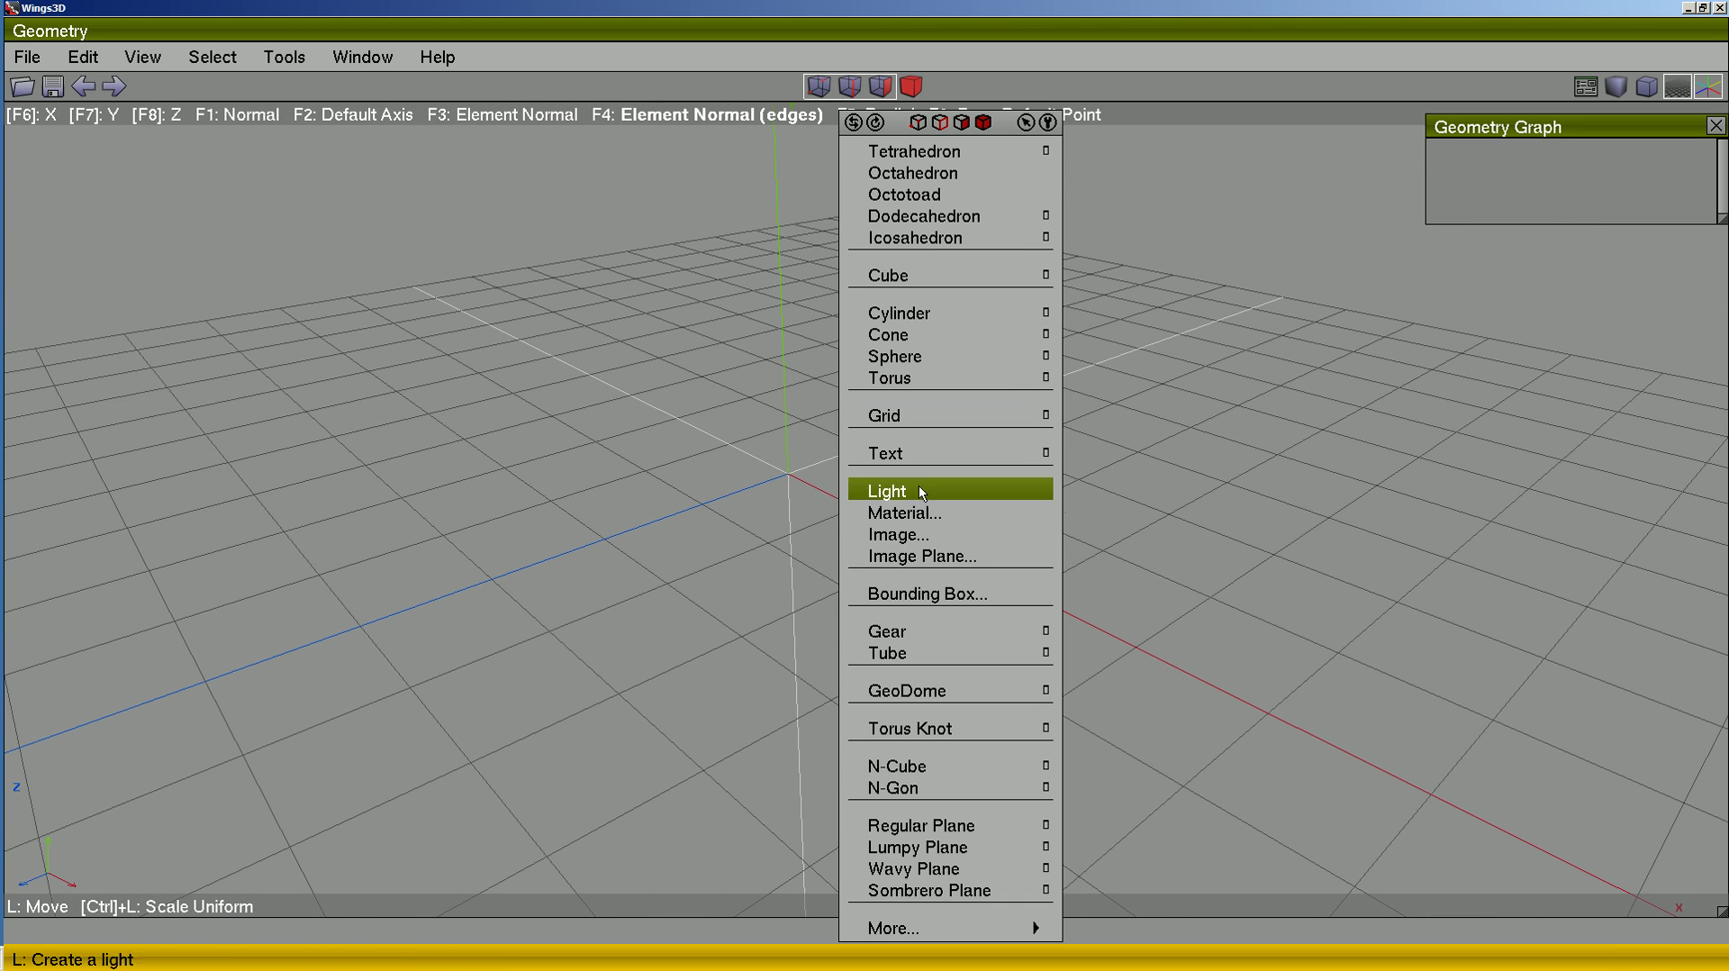
{"action": "left_click", "coordinate": [926, 554]}
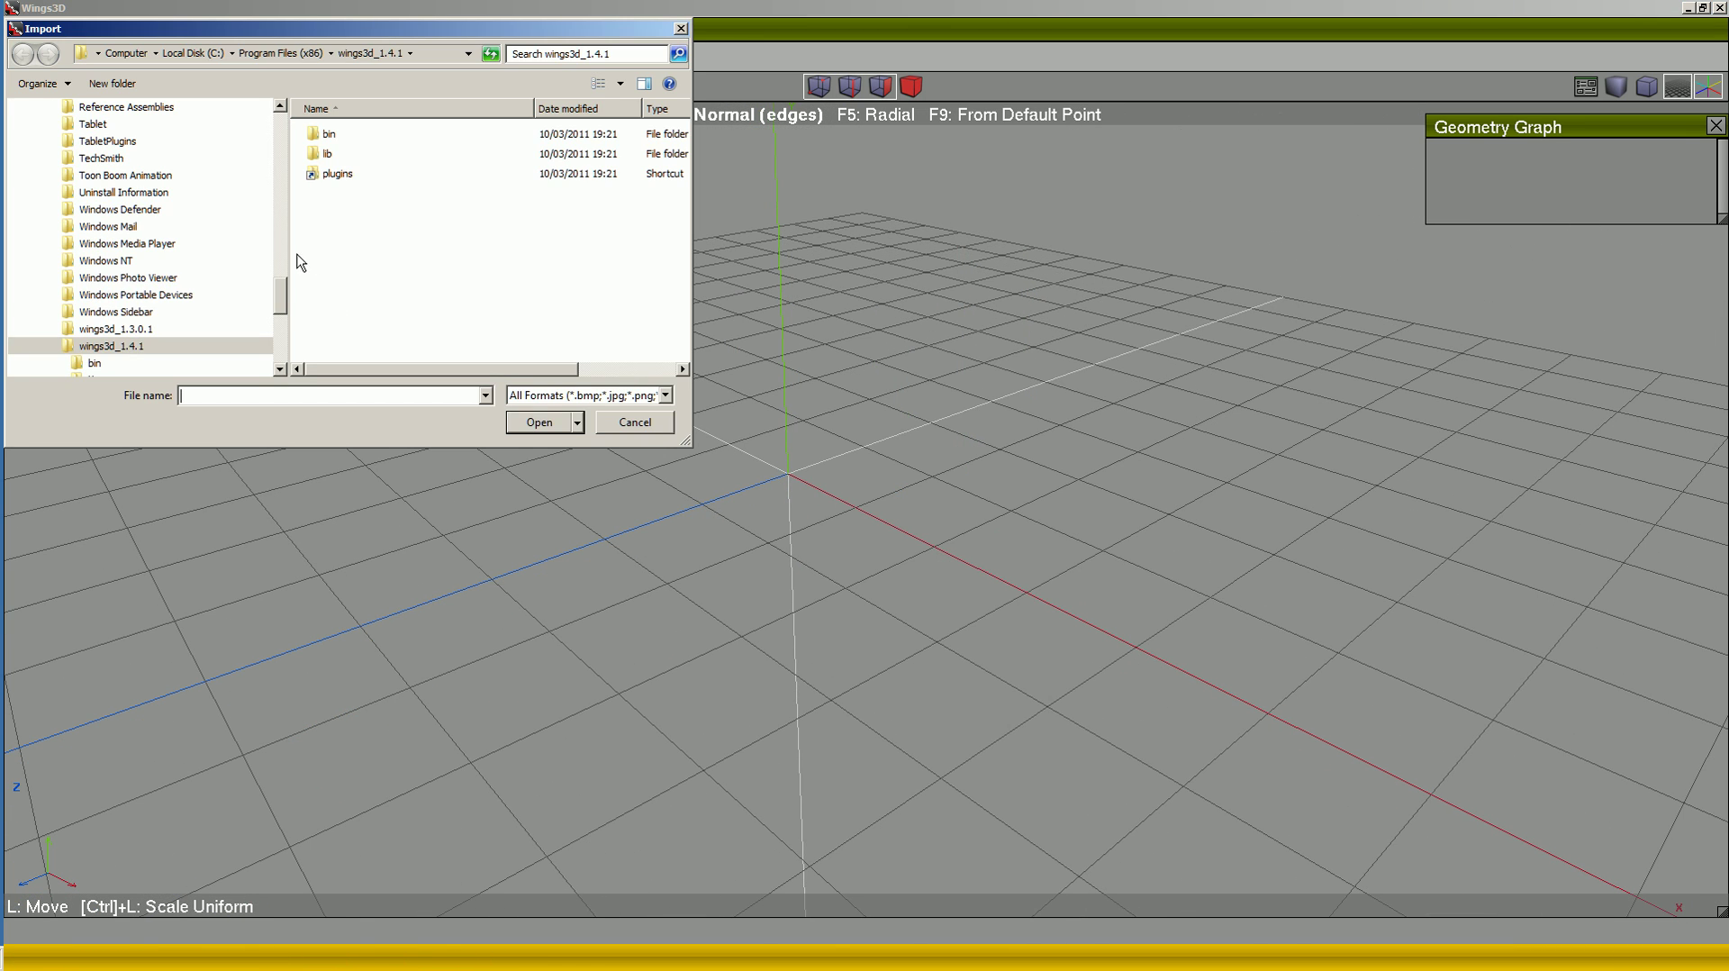
{"action": "scroll", "coordinate": [144, 311], "scroll_direction": "down", "scroll_amount": 4}
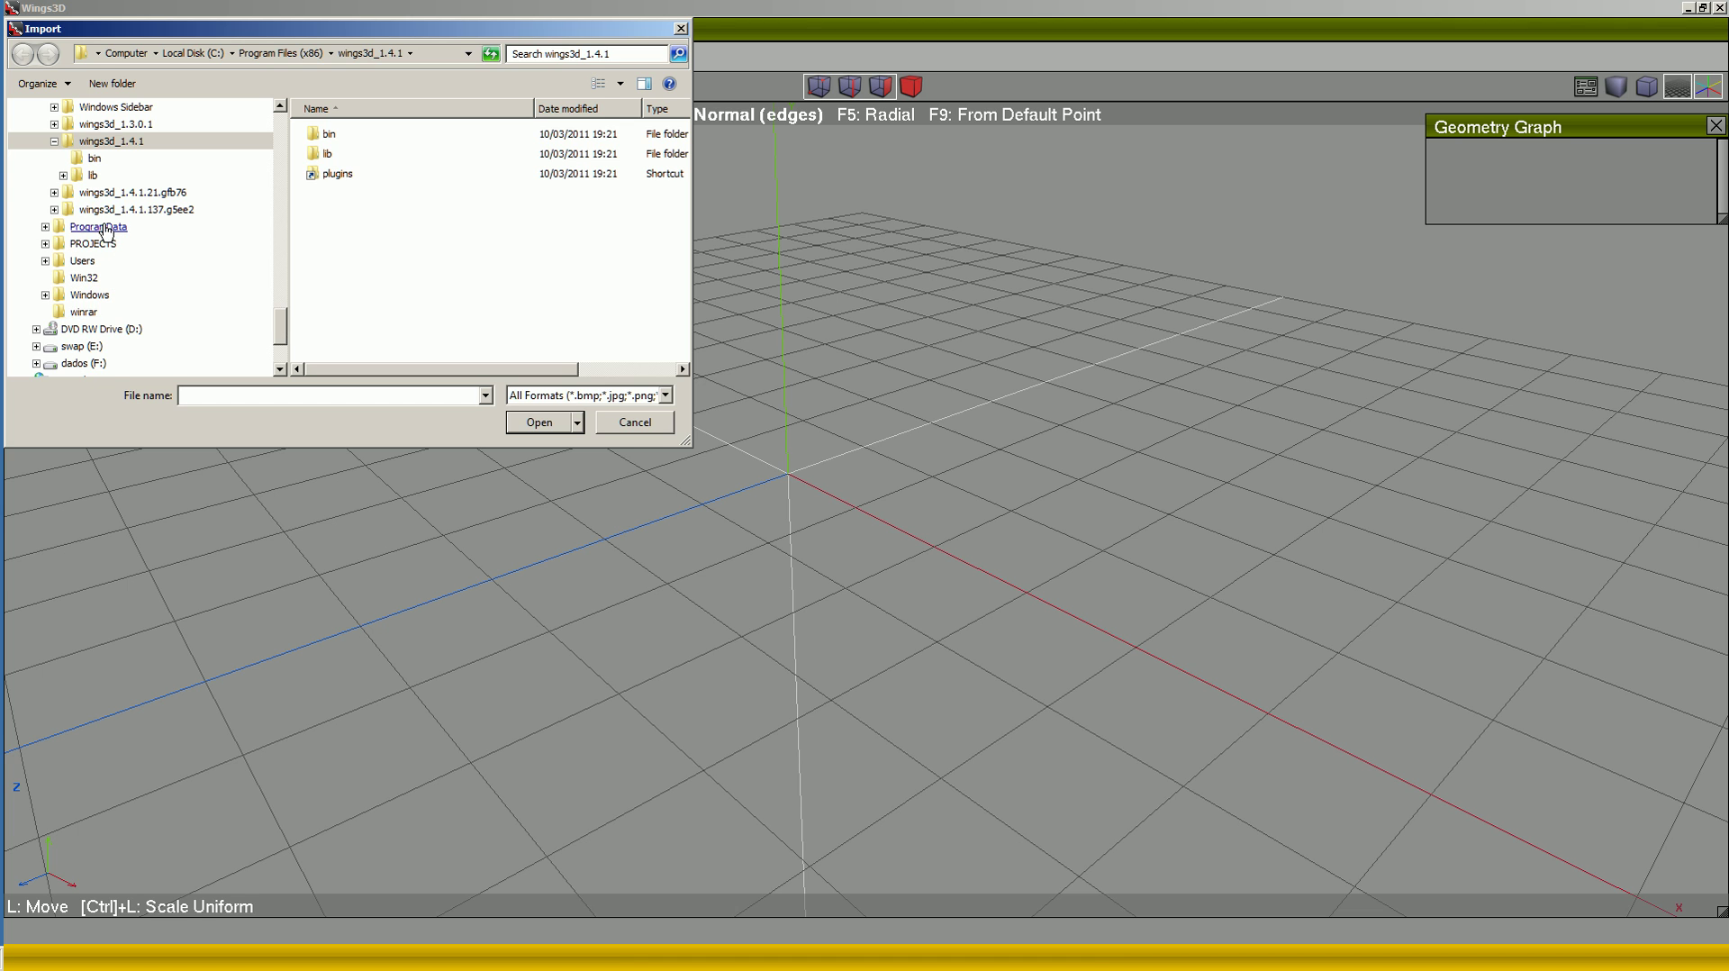
{"action": "left_click", "coordinate": [83, 363]}
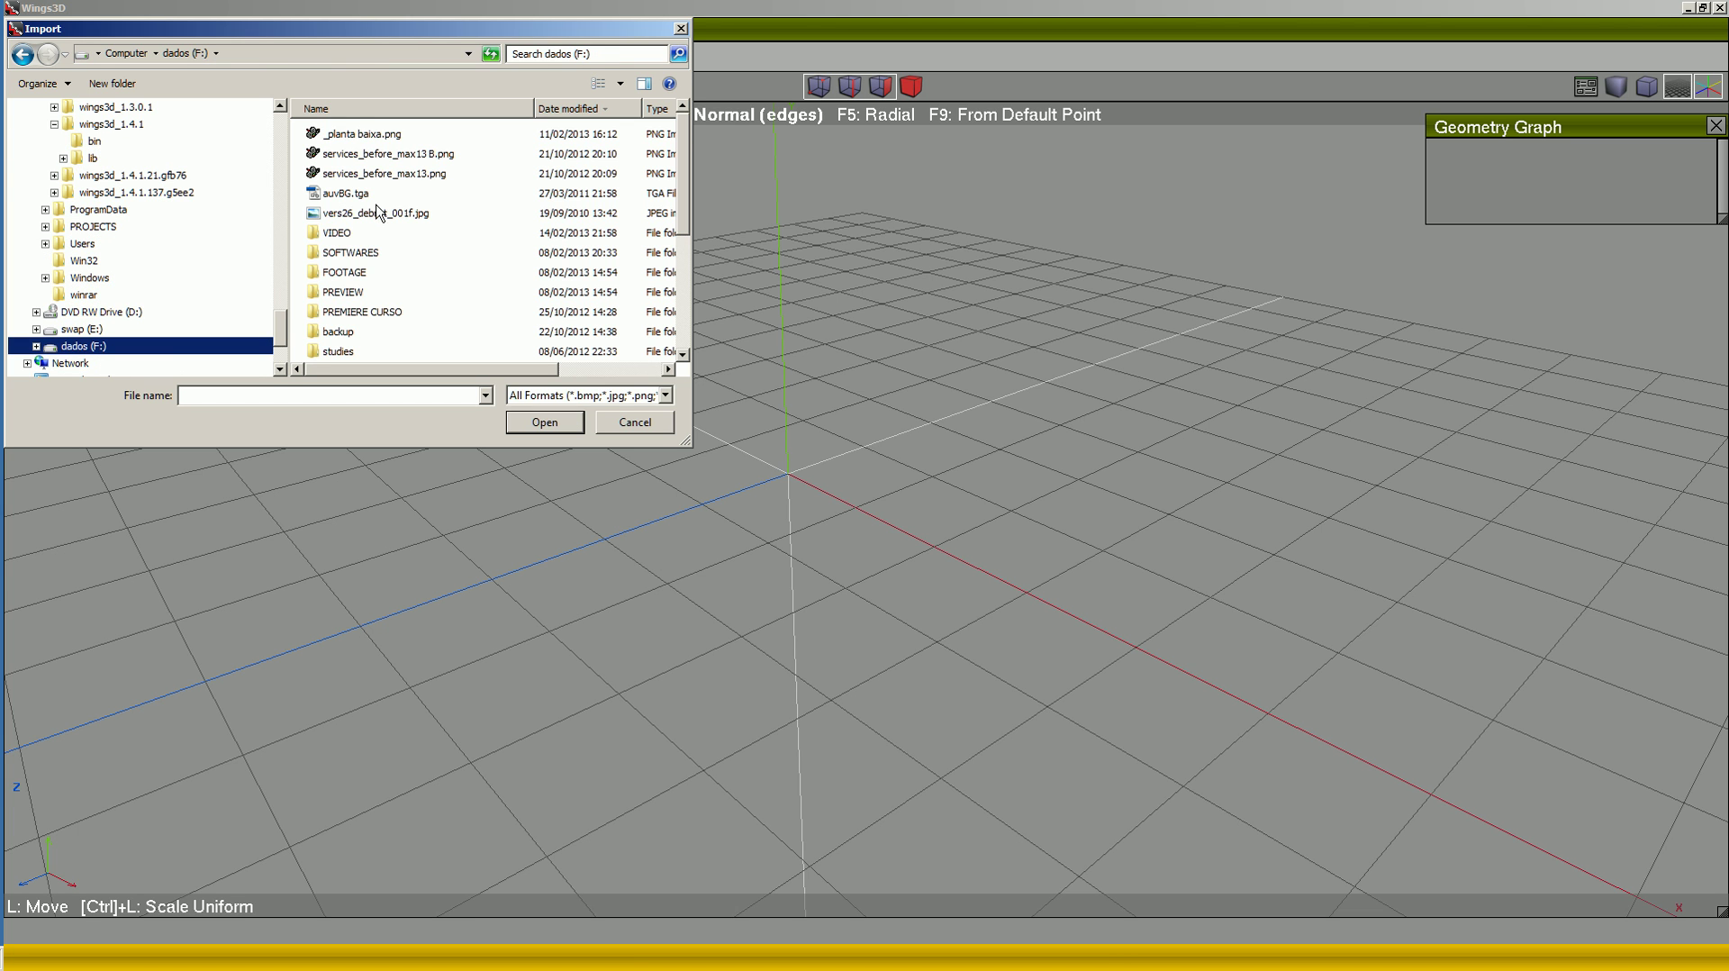
{"action": "left_click", "coordinate": [374, 135]}
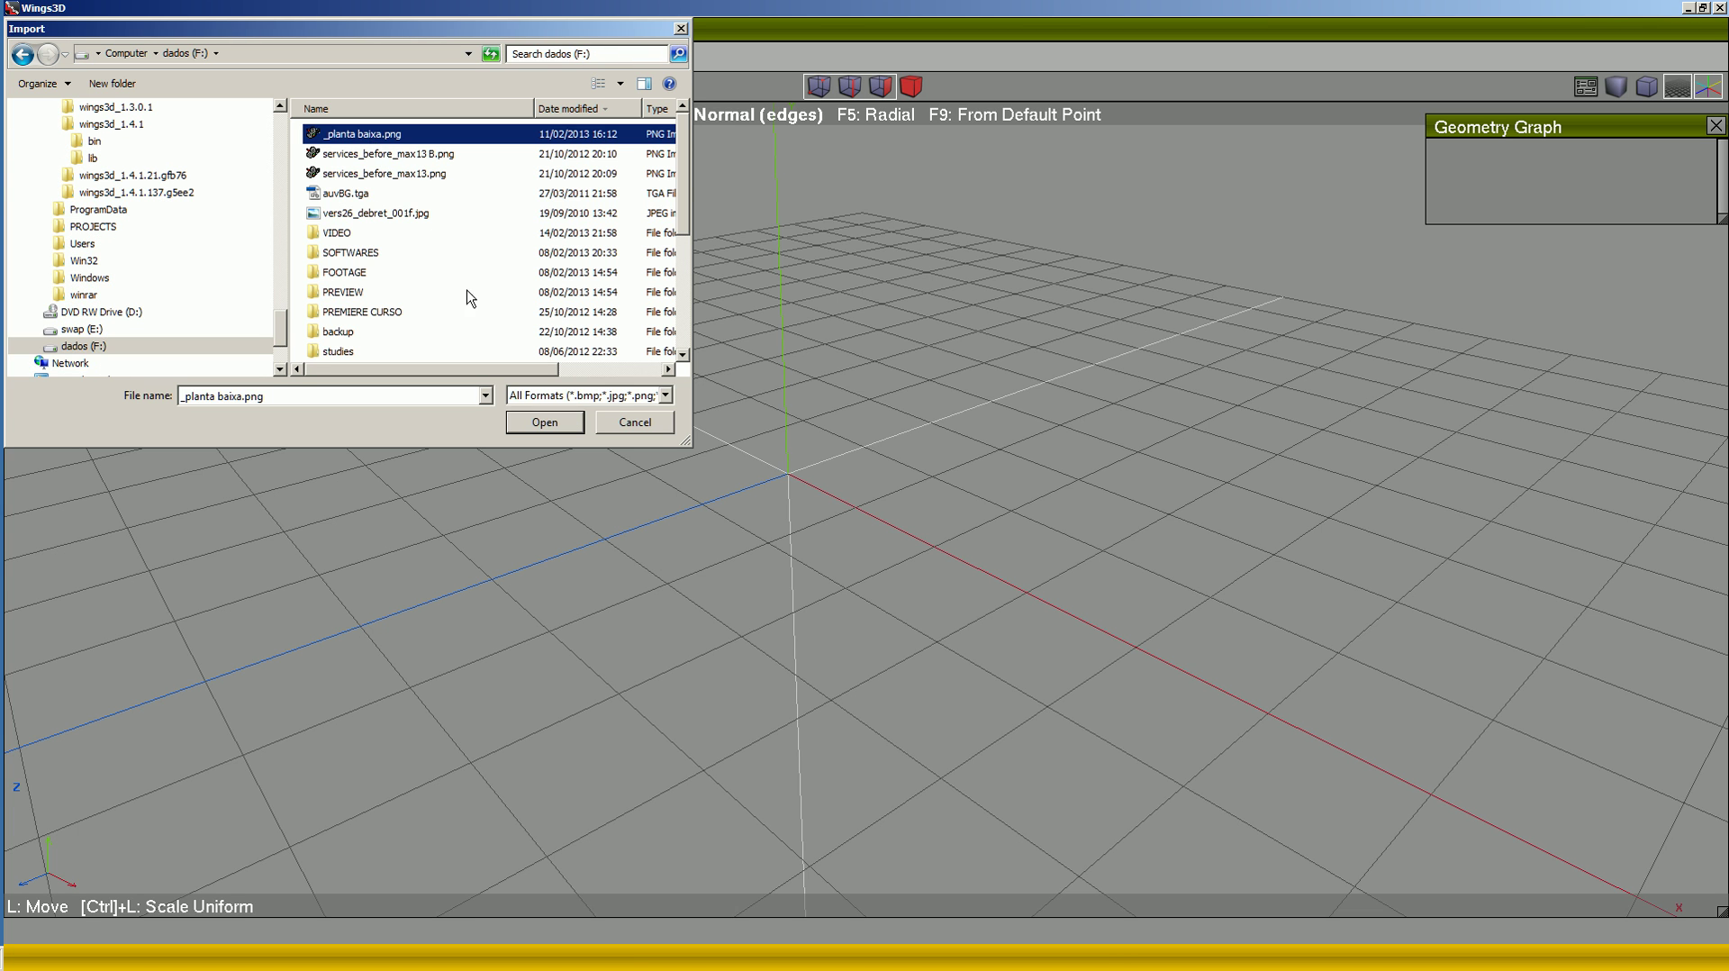
{"action": "key", "text": "Return"}
- Rotate the floor plan image plane -90° about its bottom edge so that it lies flat
{"action": "left_click", "coordinate": [914, 88]}
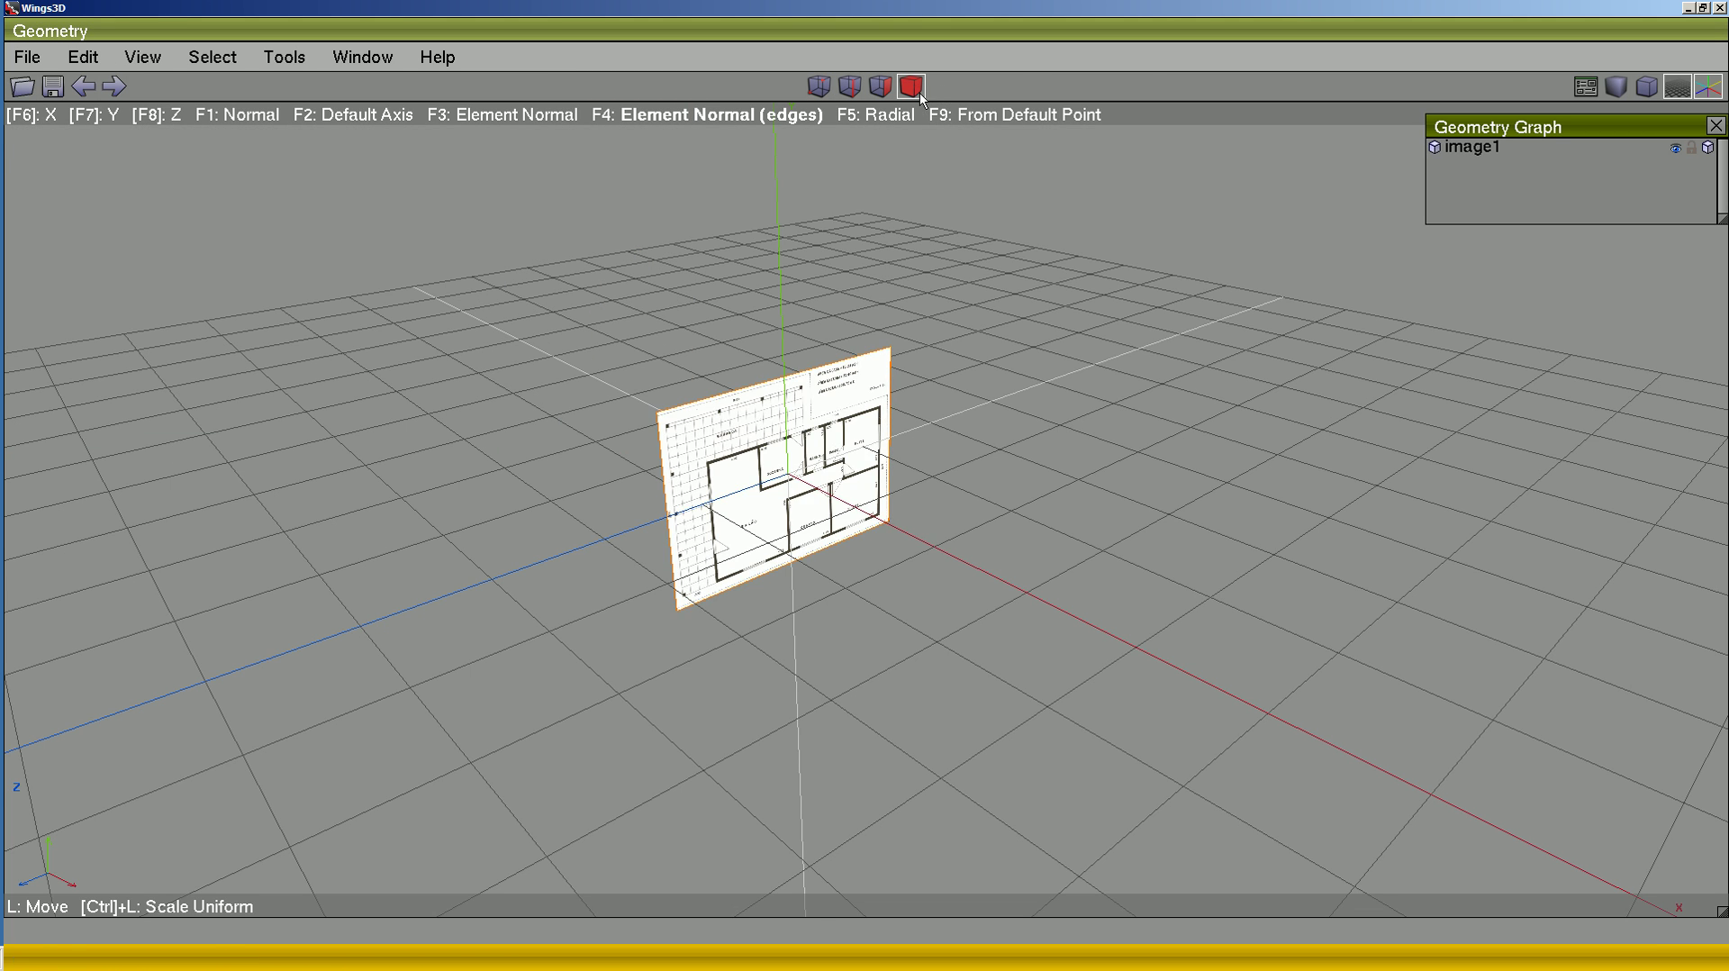
{"action": "left_click", "coordinate": [878, 491]}
{"action": "right_click", "coordinate": [1031, 361]}
{"action": "right_click", "coordinate": [1126, 240]}
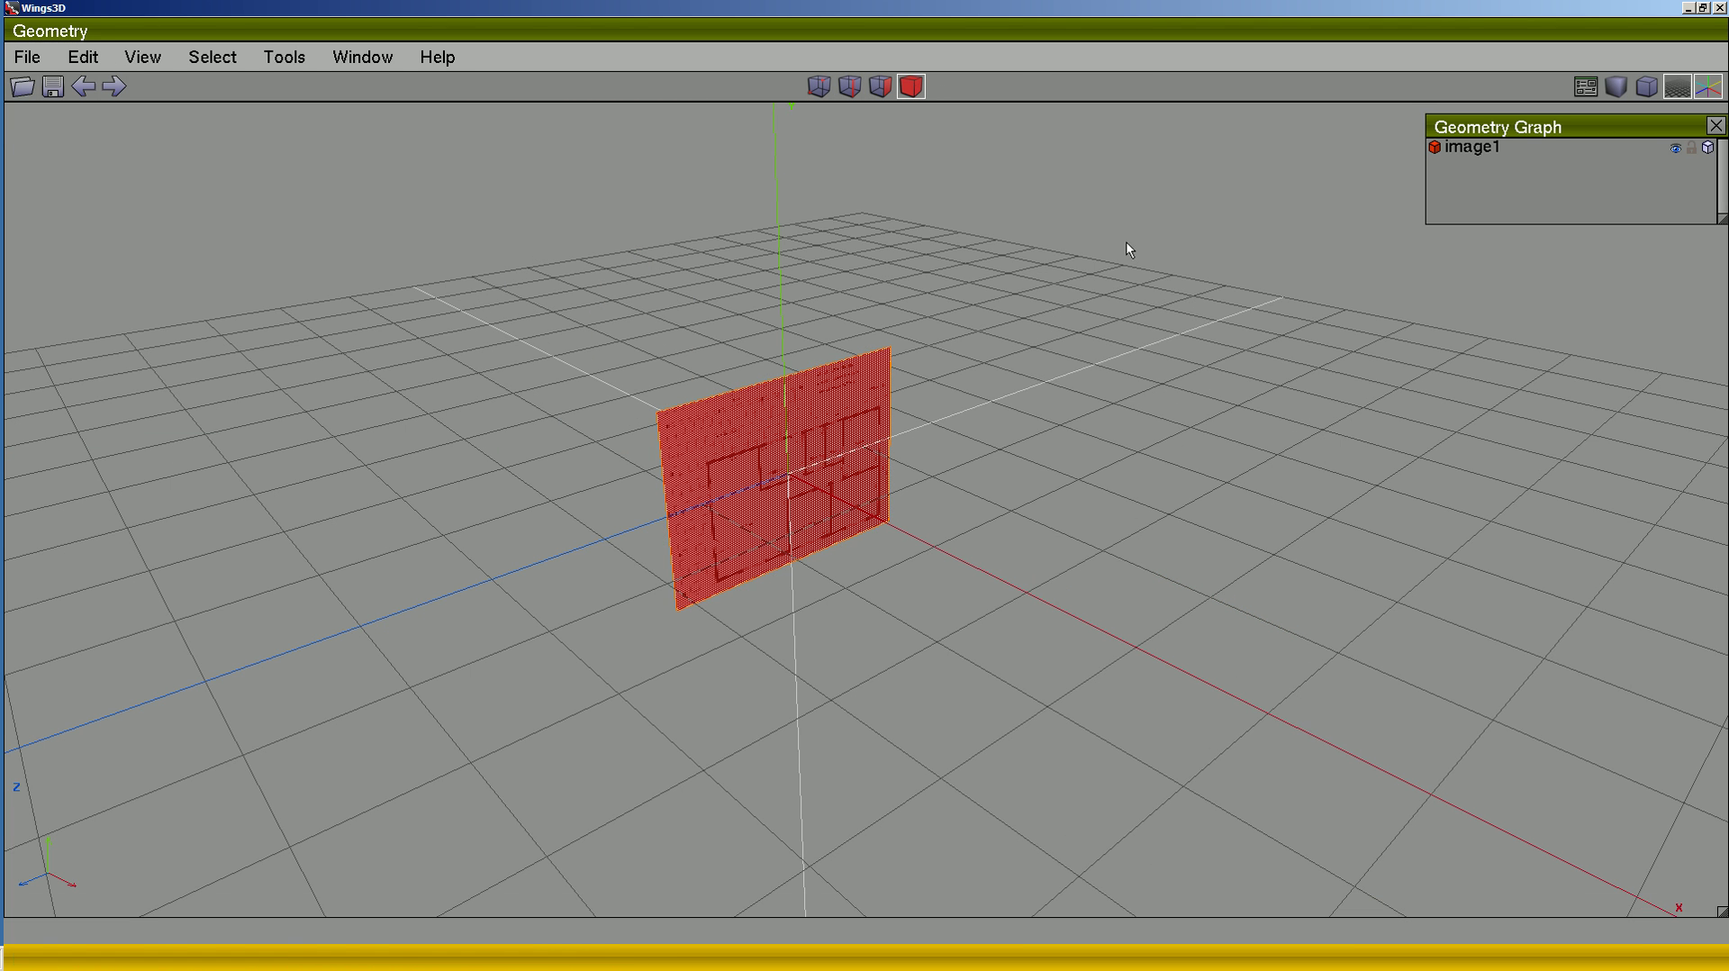
{"action": "left_click", "coordinate": [808, 553]}
{"action": "right_click", "coordinate": [809, 553]}
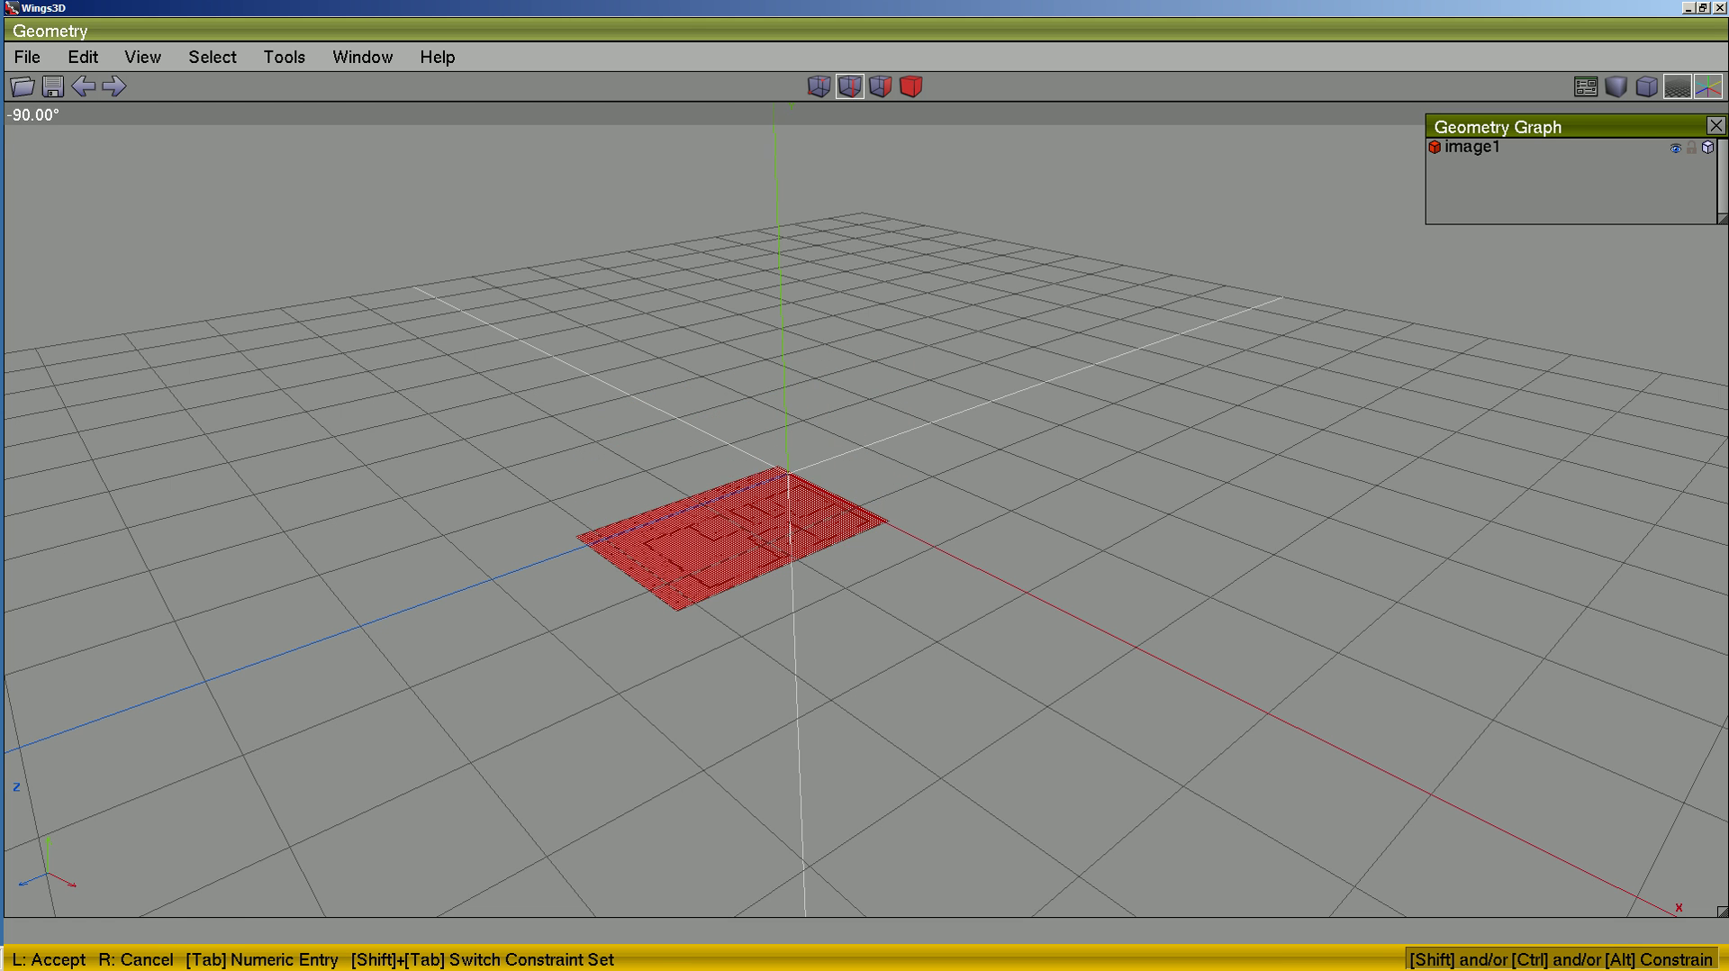
{"action": "left_click", "coordinate": [809, 553]}
- Scale the floor plan image plane uniformly to about 376%
{"action": "middle_click_drag", "start_coordinate": [917, 560], "coordinate": [961, 545]}
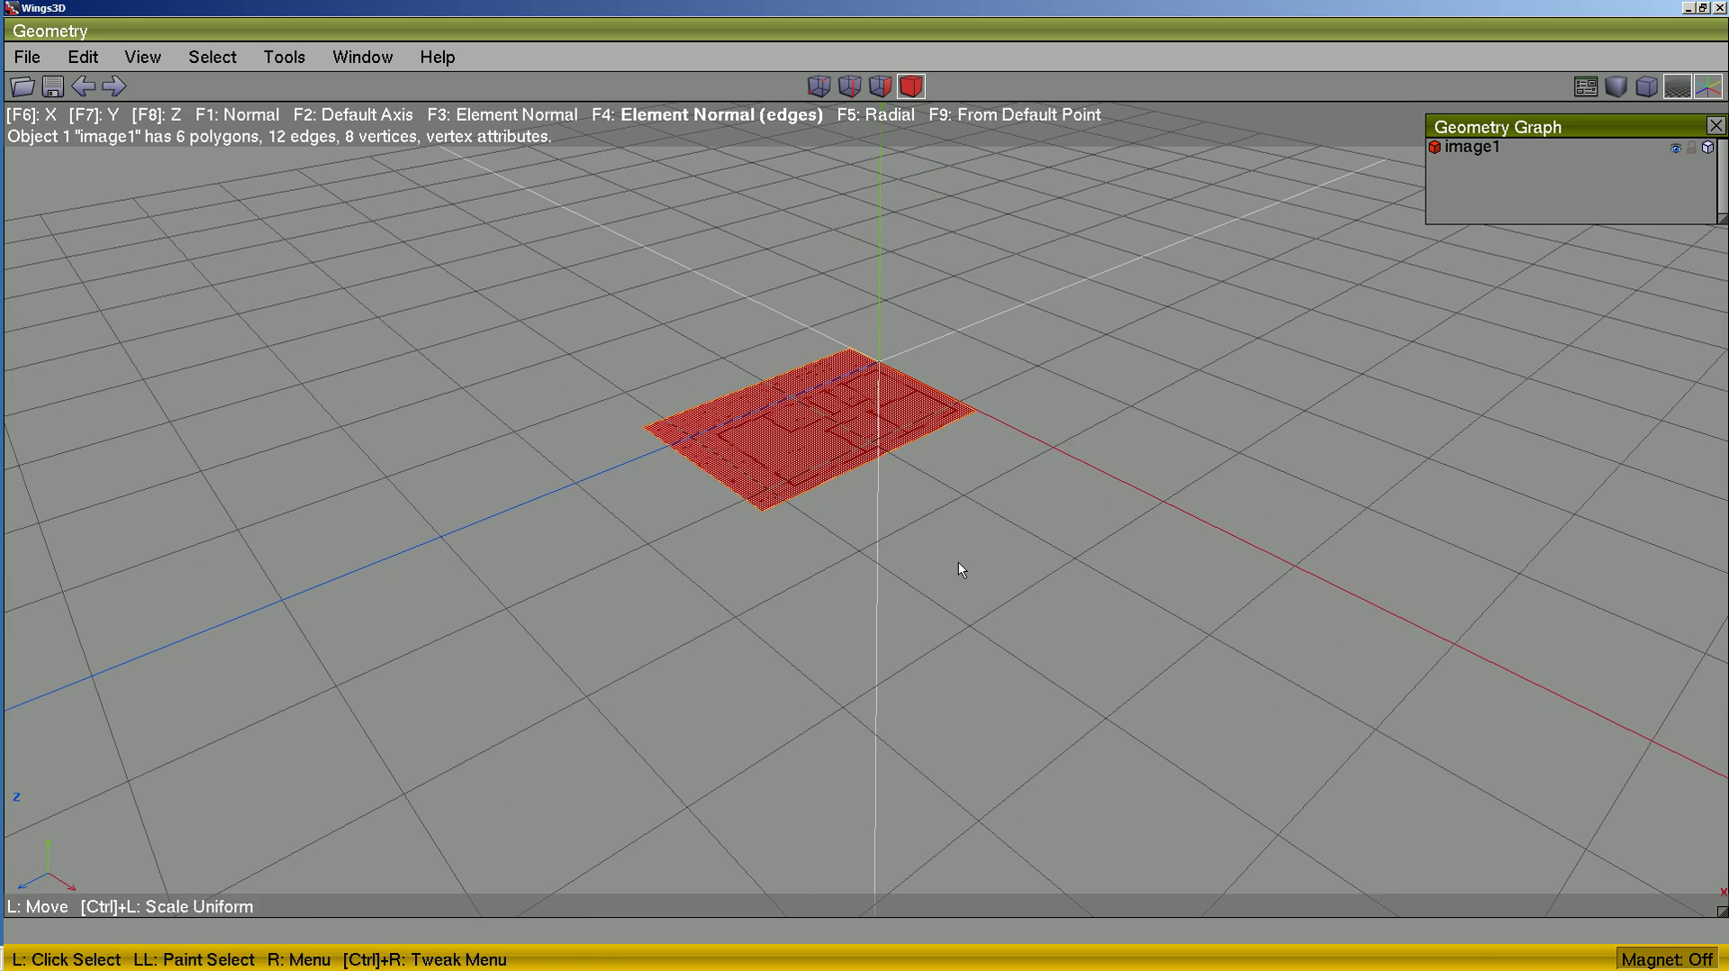
{"action": "key", "text": "s"}
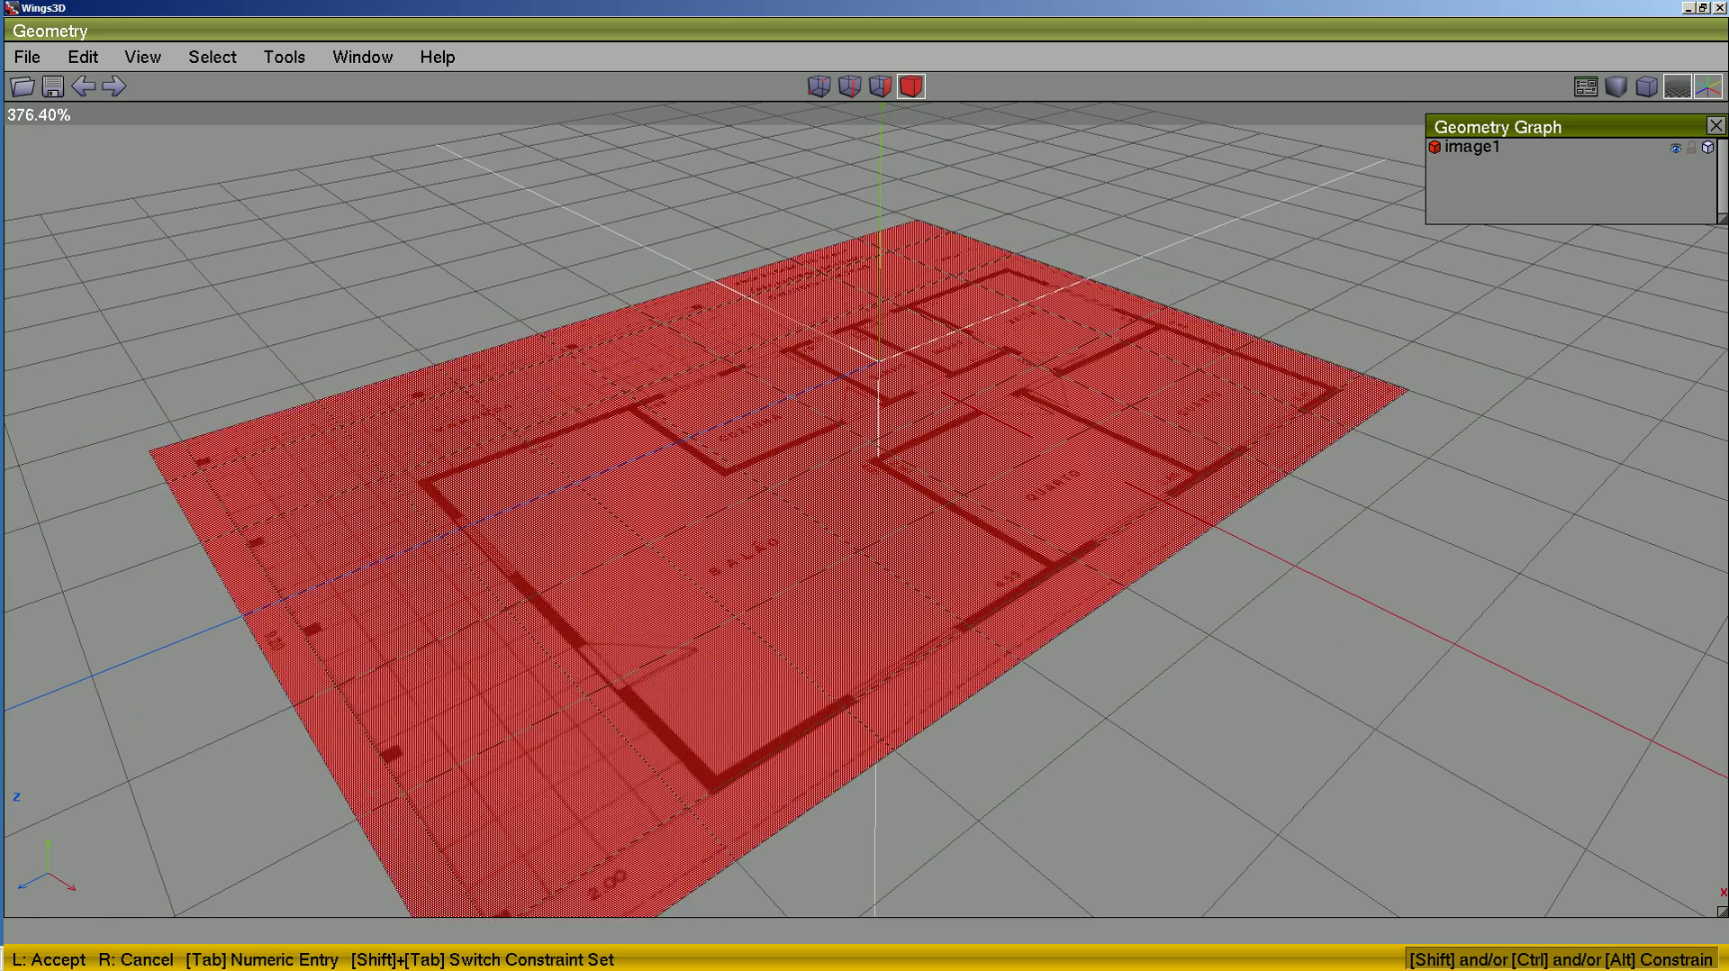
{"action": "left_click", "coordinate": [957, 576]}
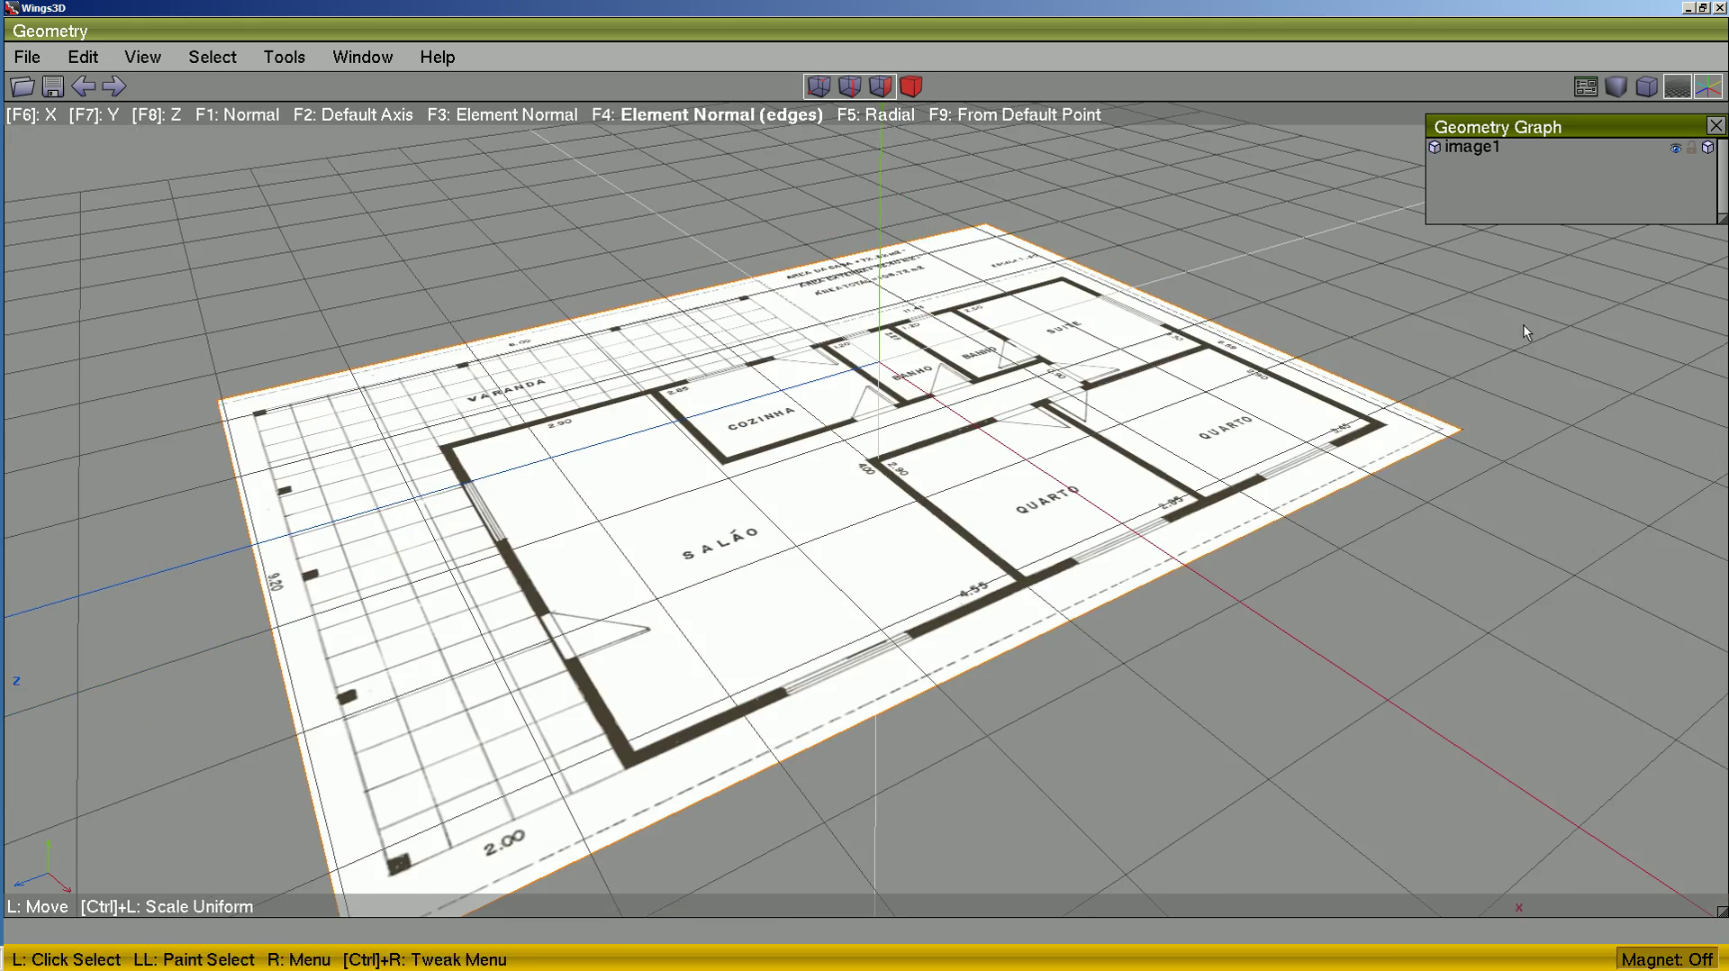
- Lock the floor plan image plane and add a default cube to the scene
{"action": "left_click", "coordinate": [1692, 150]}
{"action": "right_click", "coordinate": [1139, 250]}
{"action": "left_click", "coordinate": [1134, 275]}
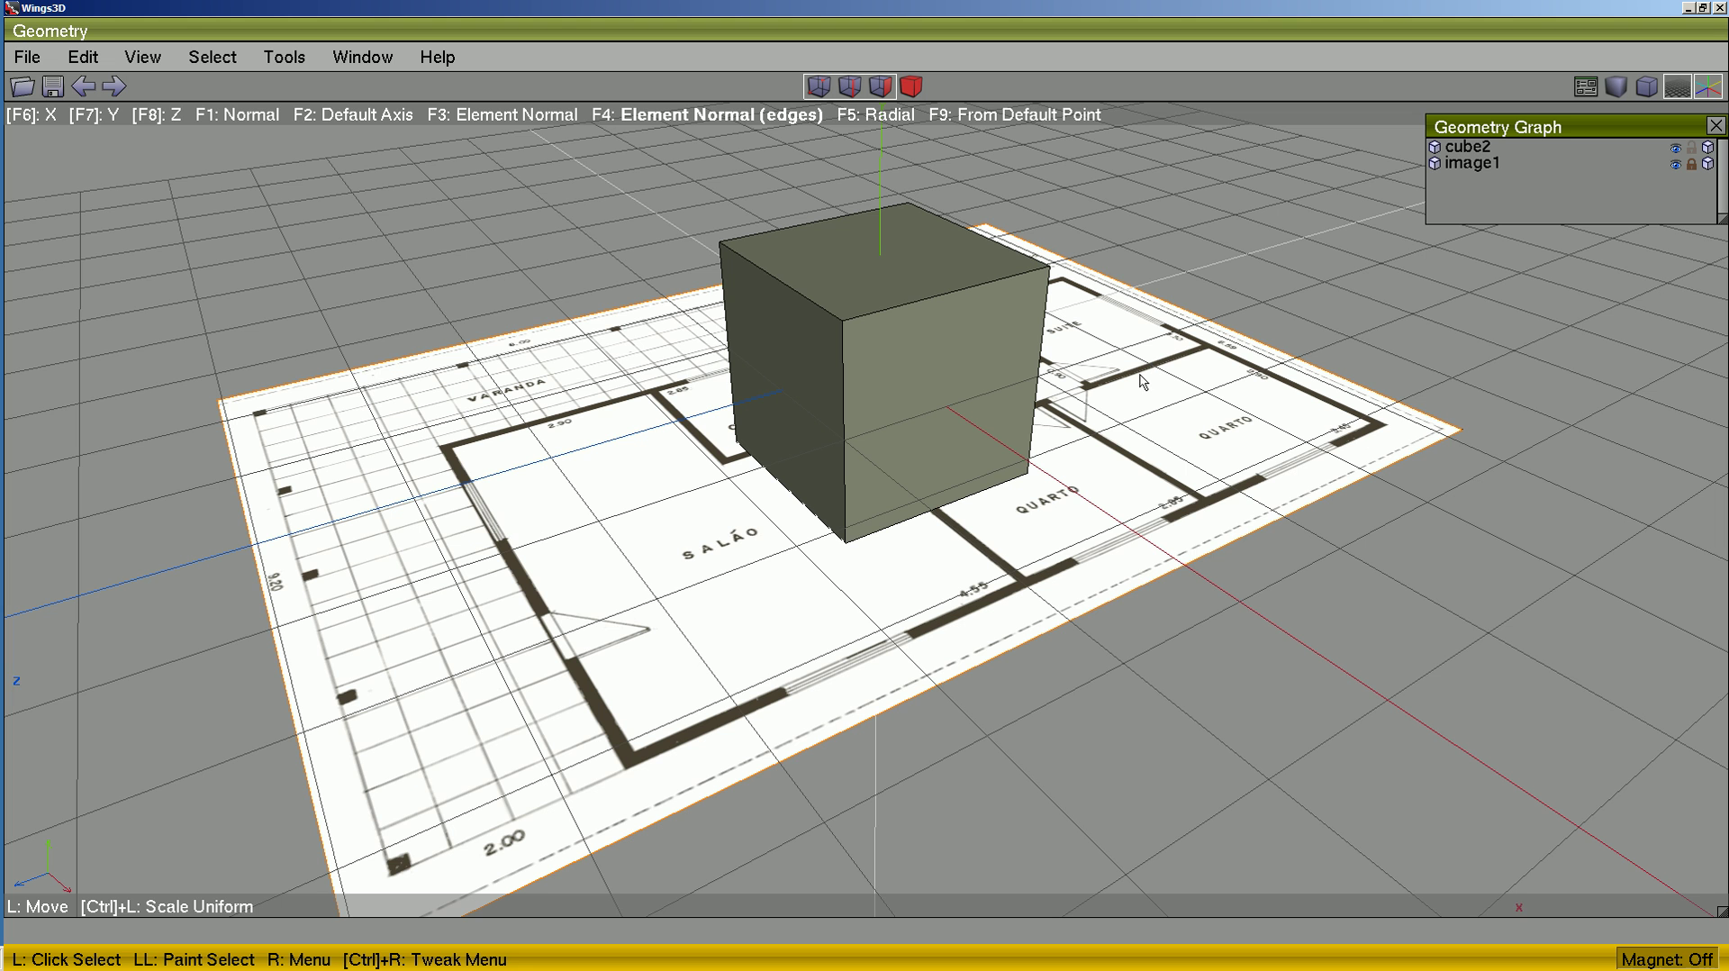
- Unlock the floor plan image plane, put it and the cube on the ground together, and clear the selection
{"action": "left_click", "coordinate": [1690, 164]}
{"action": "key", "text": "ctrl+a"}
{"action": "left_click", "coordinate": [306, 60]}
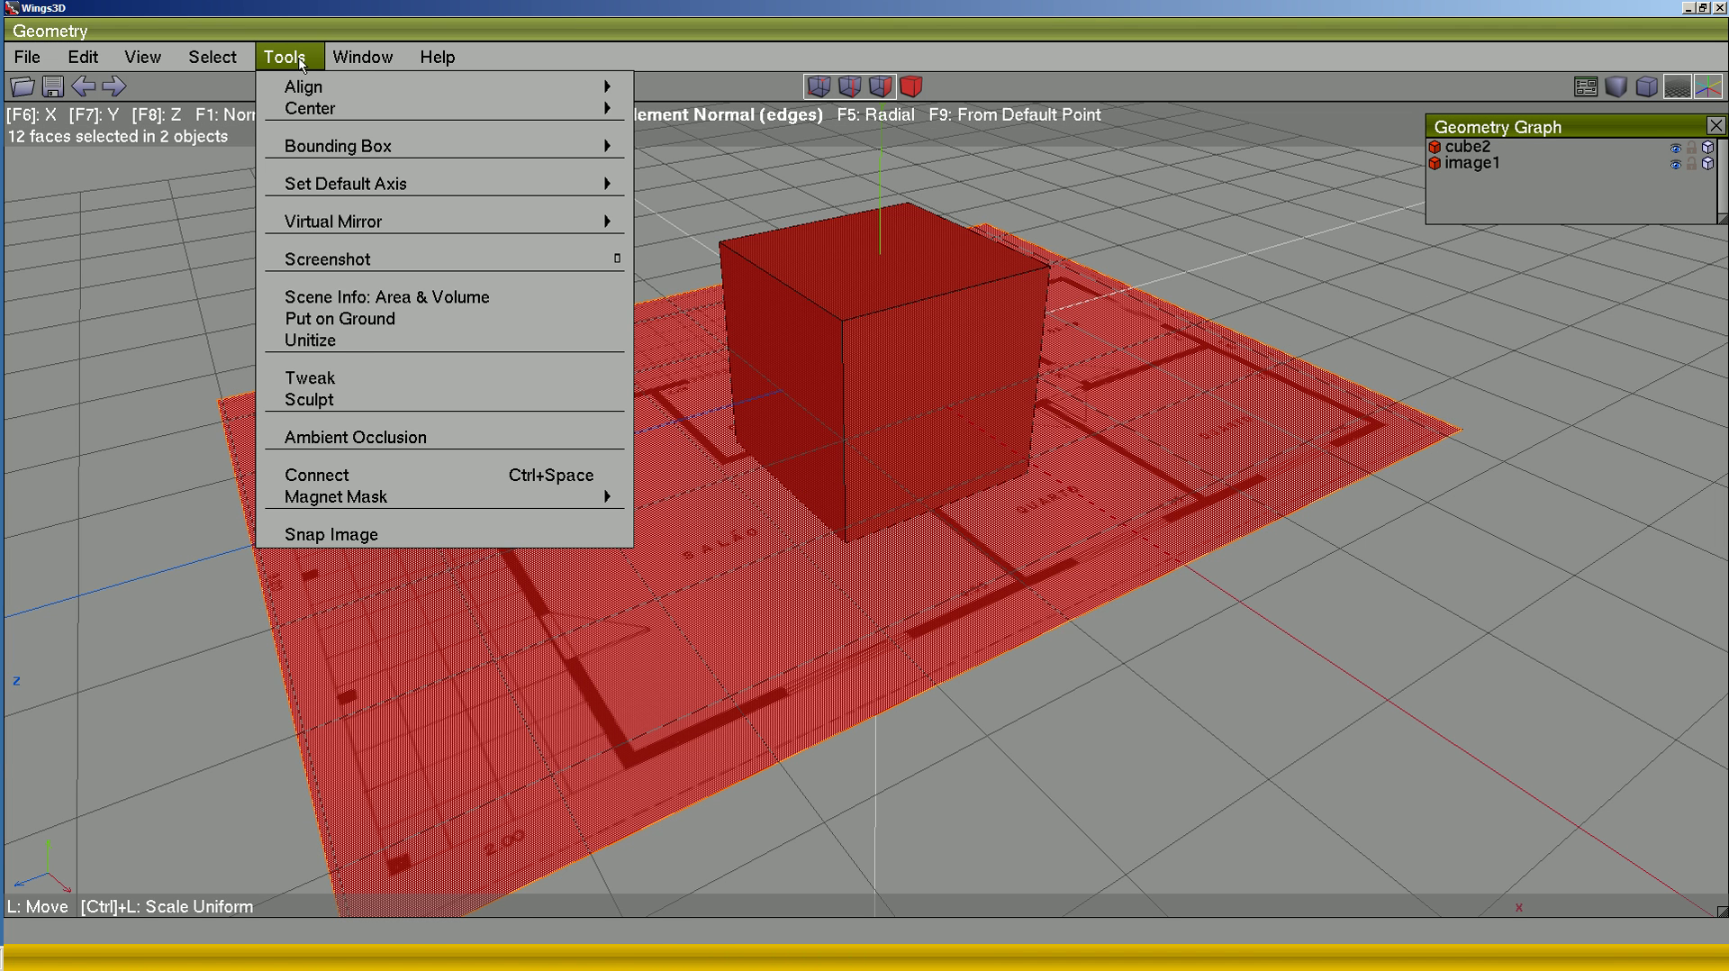
{"action": "left_click", "coordinate": [359, 317]}
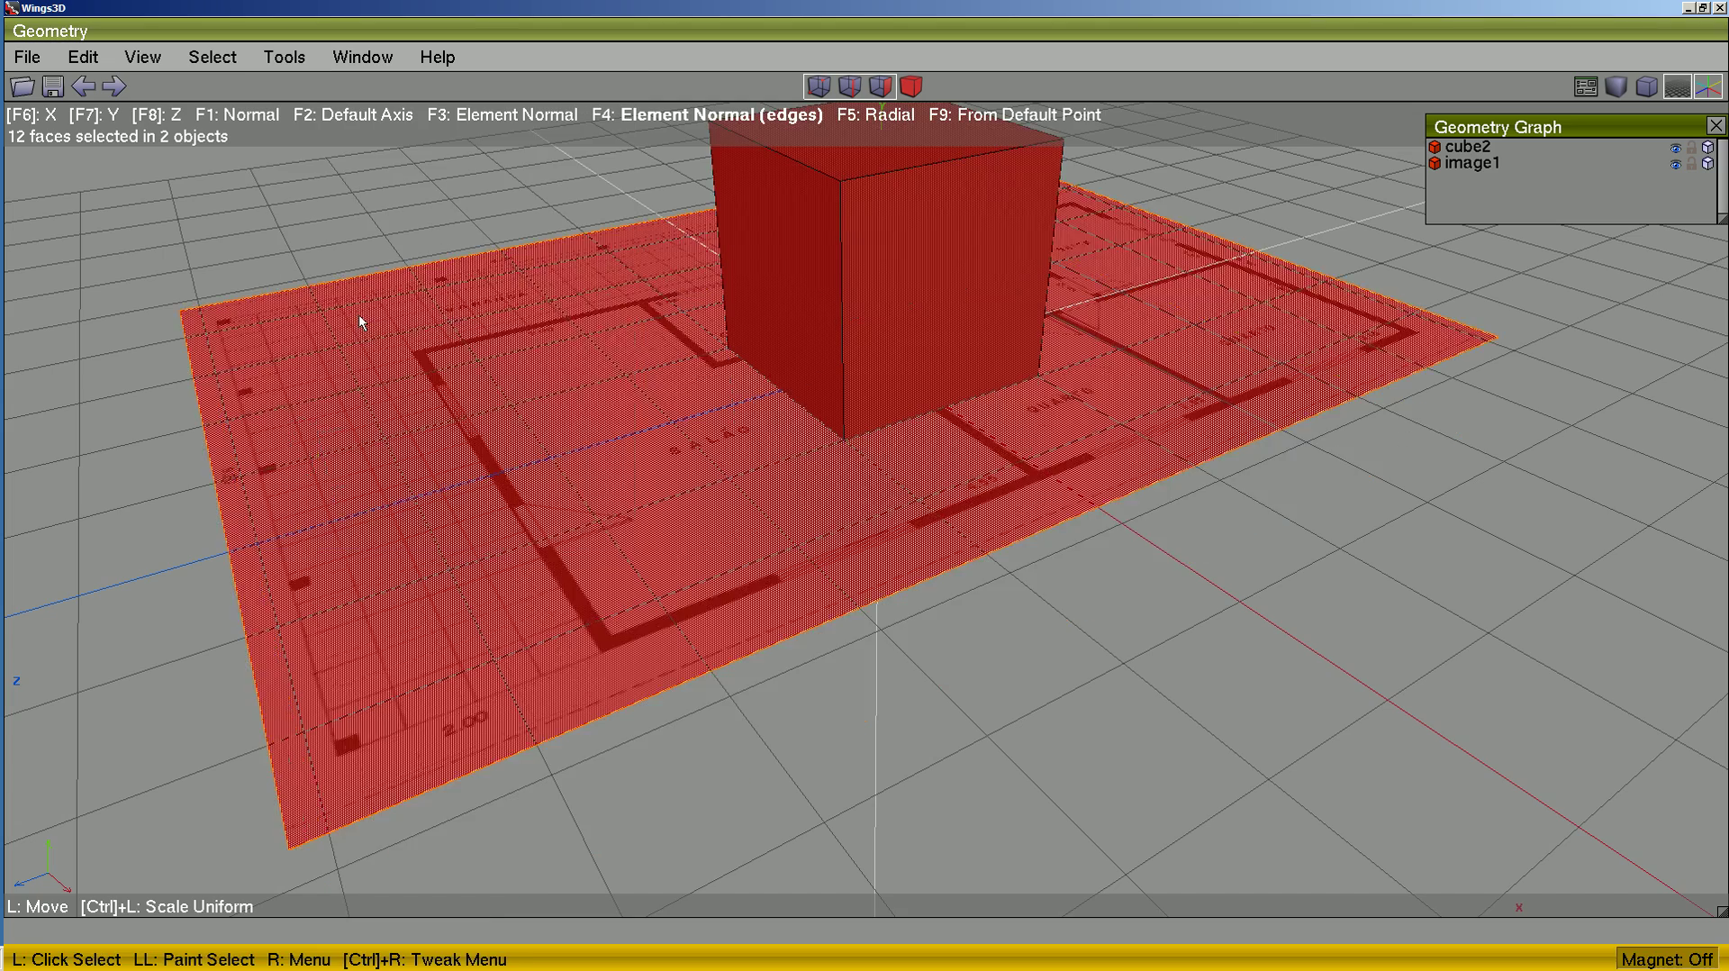
{"action": "middle_click_drag", "start_coordinate": [1149, 459], "coordinate": [1152, 538]}
{"action": "key", "text": "space"}
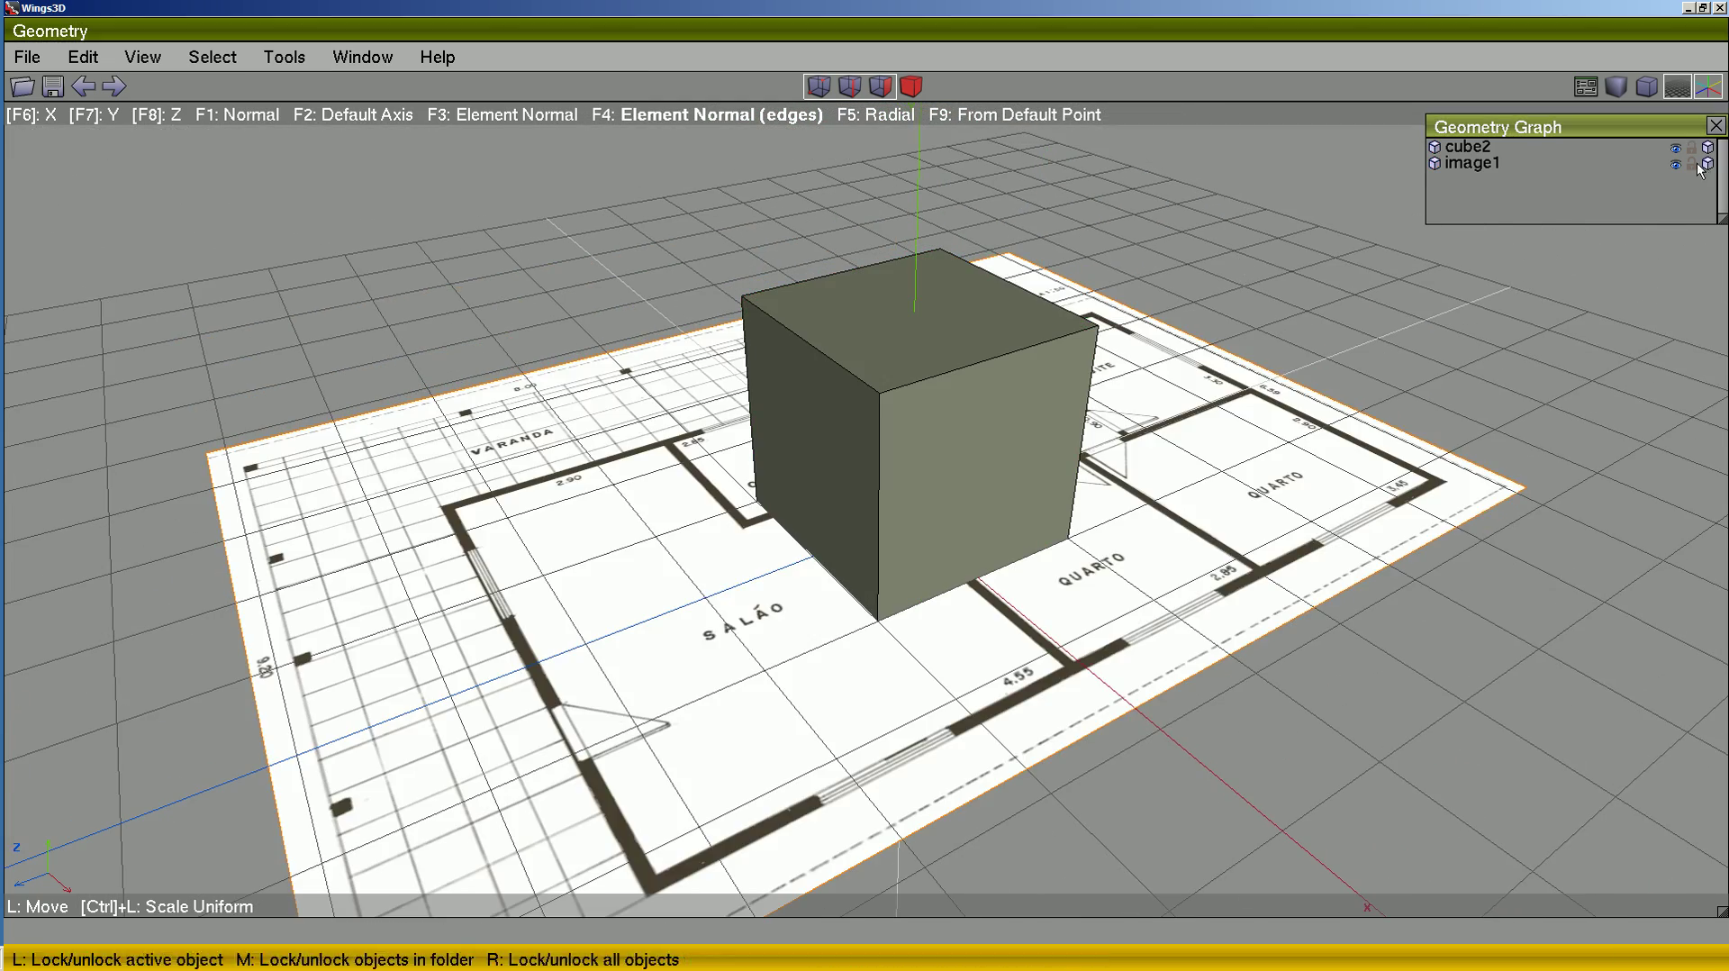
- Lock the floor plan image plane again and scale the cube uniformly down to about 12%
{"action": "key", "text": "b"}
{"action": "left_click", "coordinate": [904, 365]}
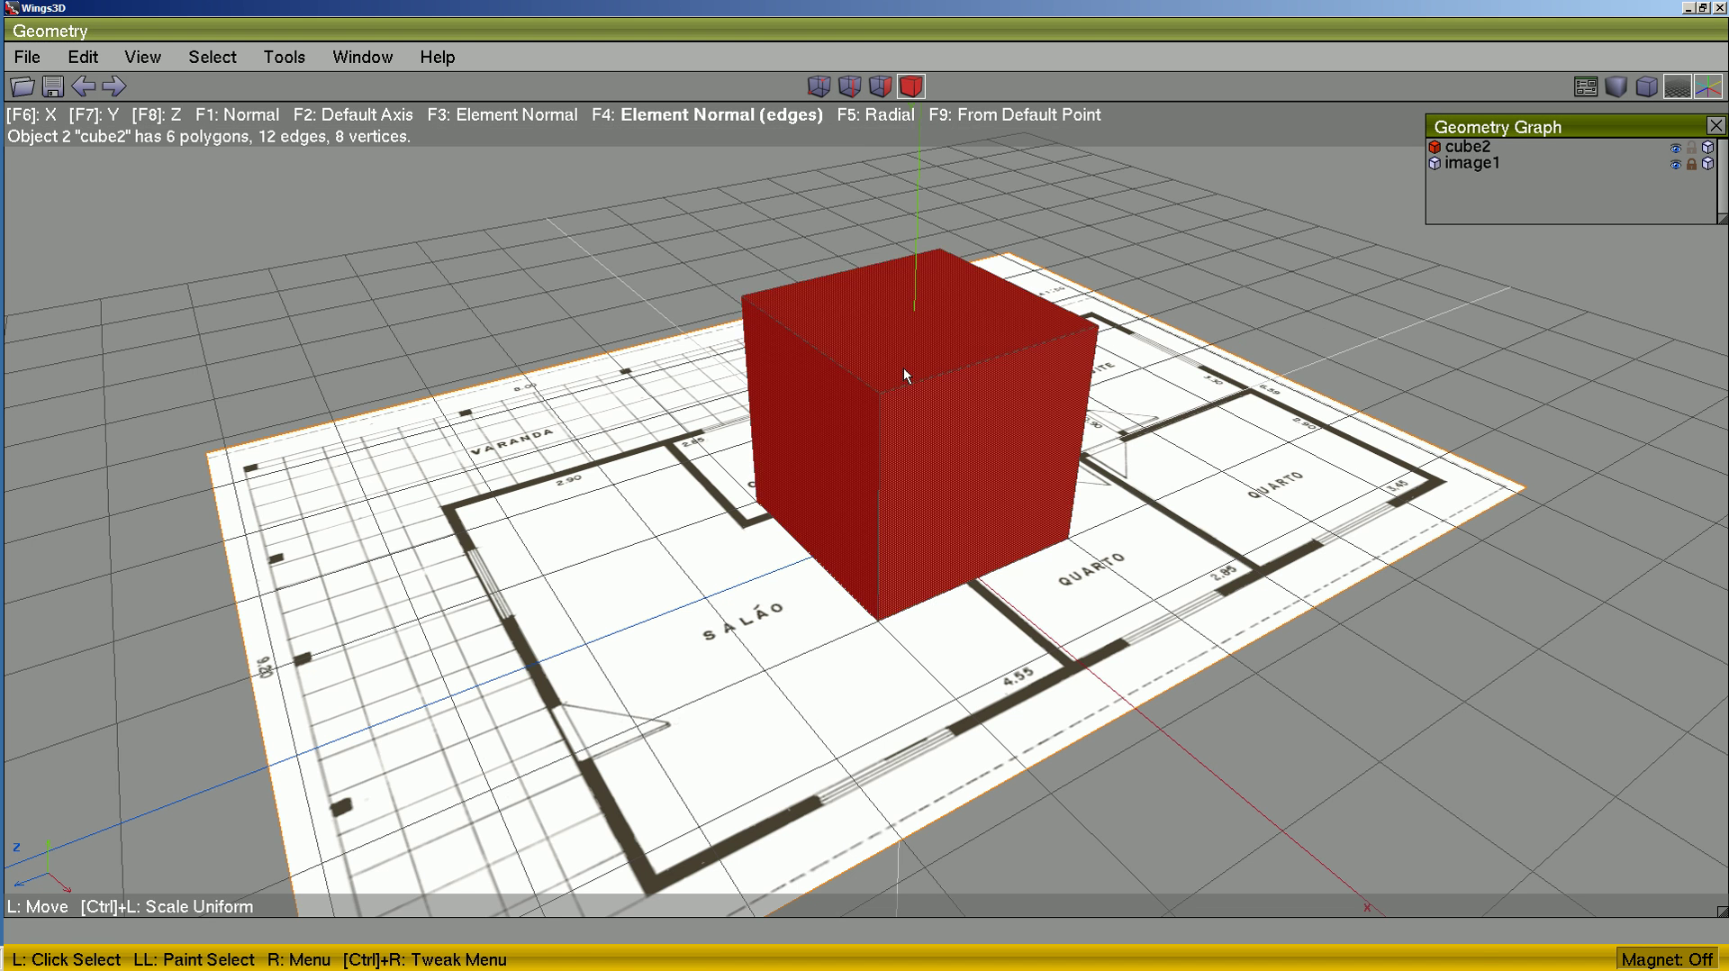
{"action": "key", "text": "s"}
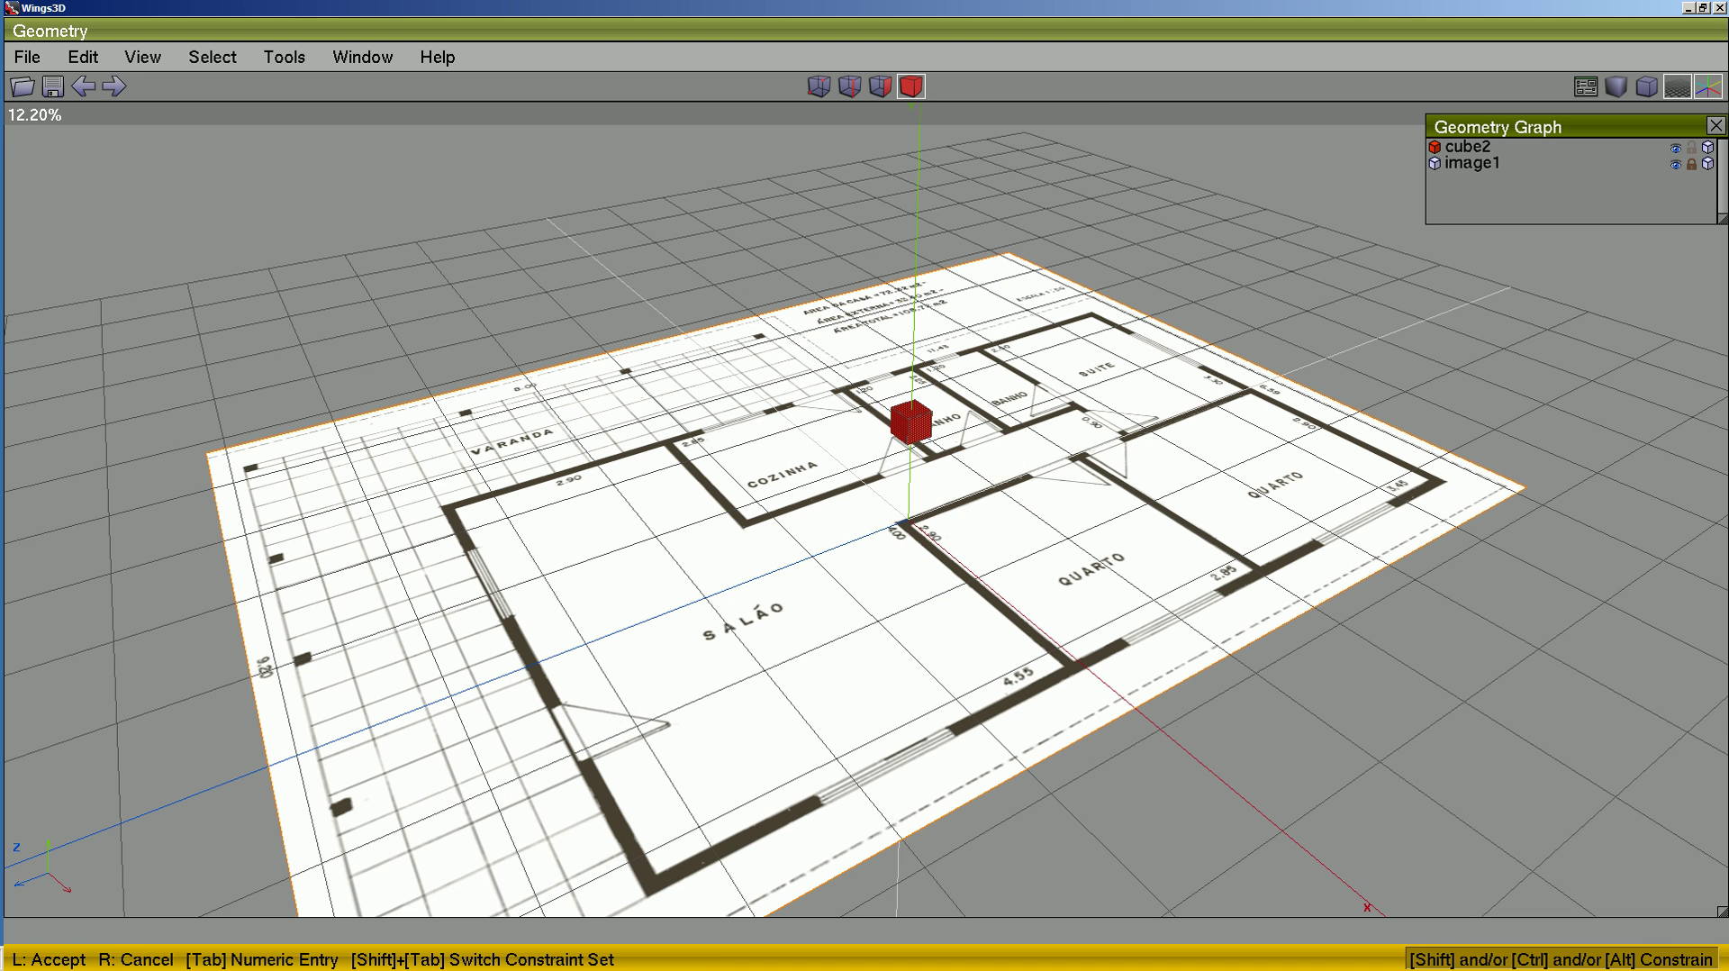
{"action": "left_click", "coordinate": [1042, 345]}
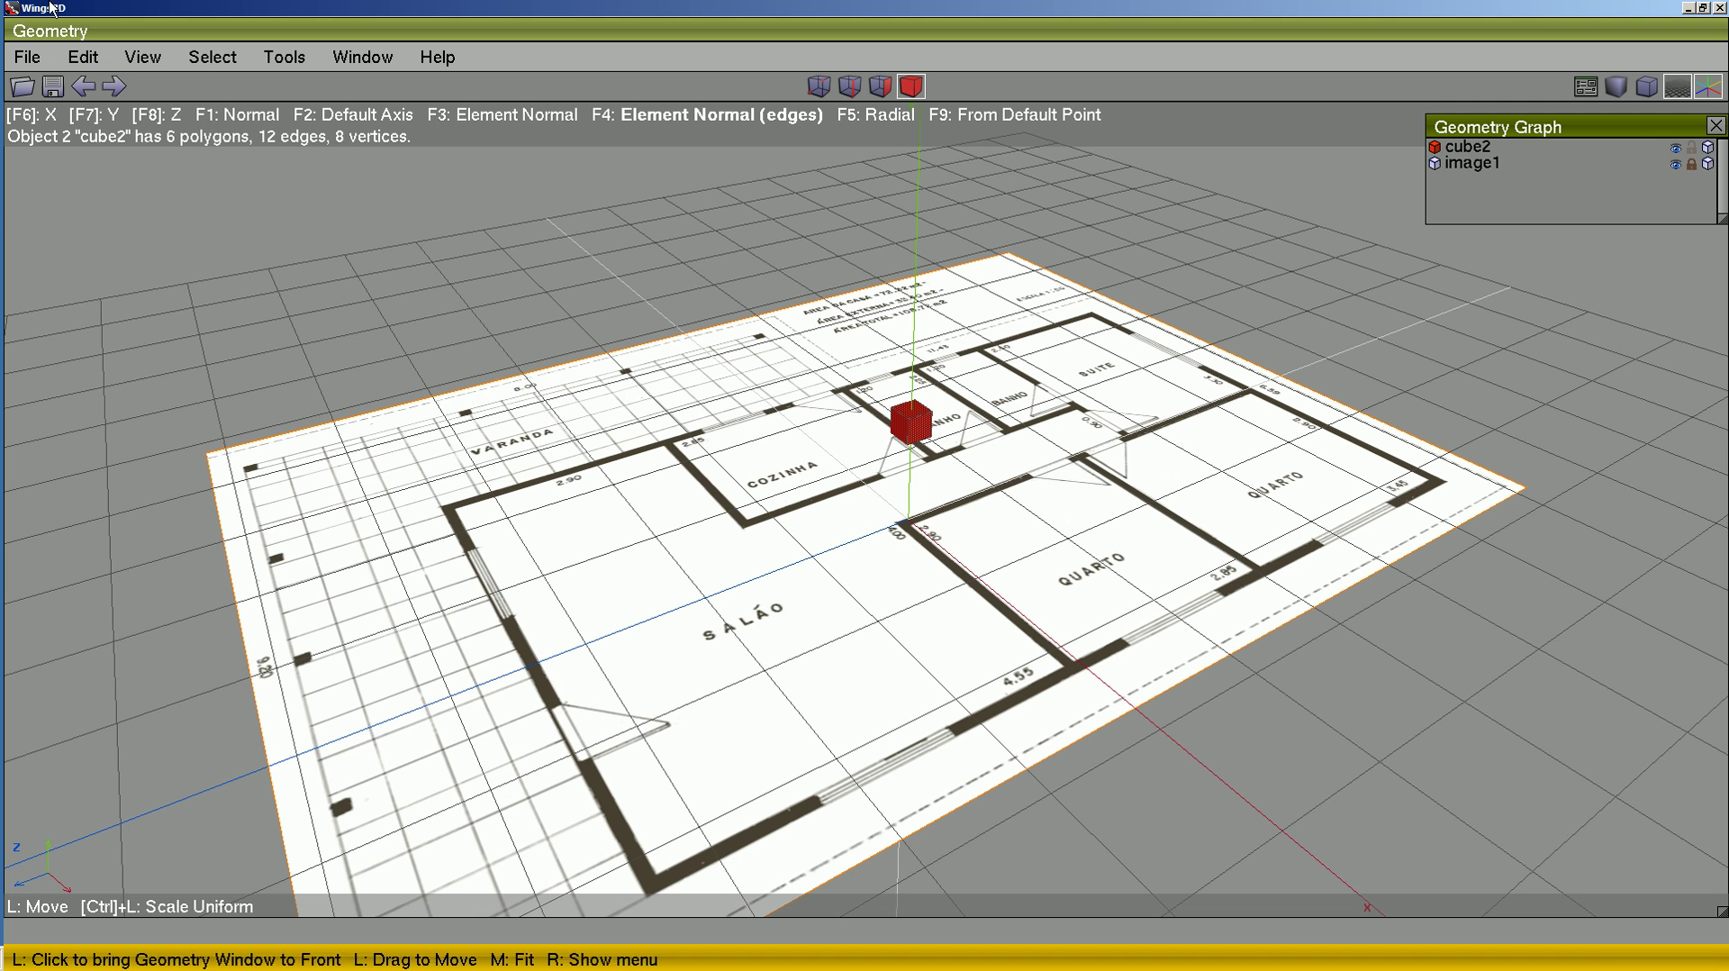
- In the +Y view, scale the cube uniformly to about half its size, close to the plan's wall thickness
{"action": "left_click", "coordinate": [137, 59]}
{"action": "mouse_move", "coordinate": [289, 664]}
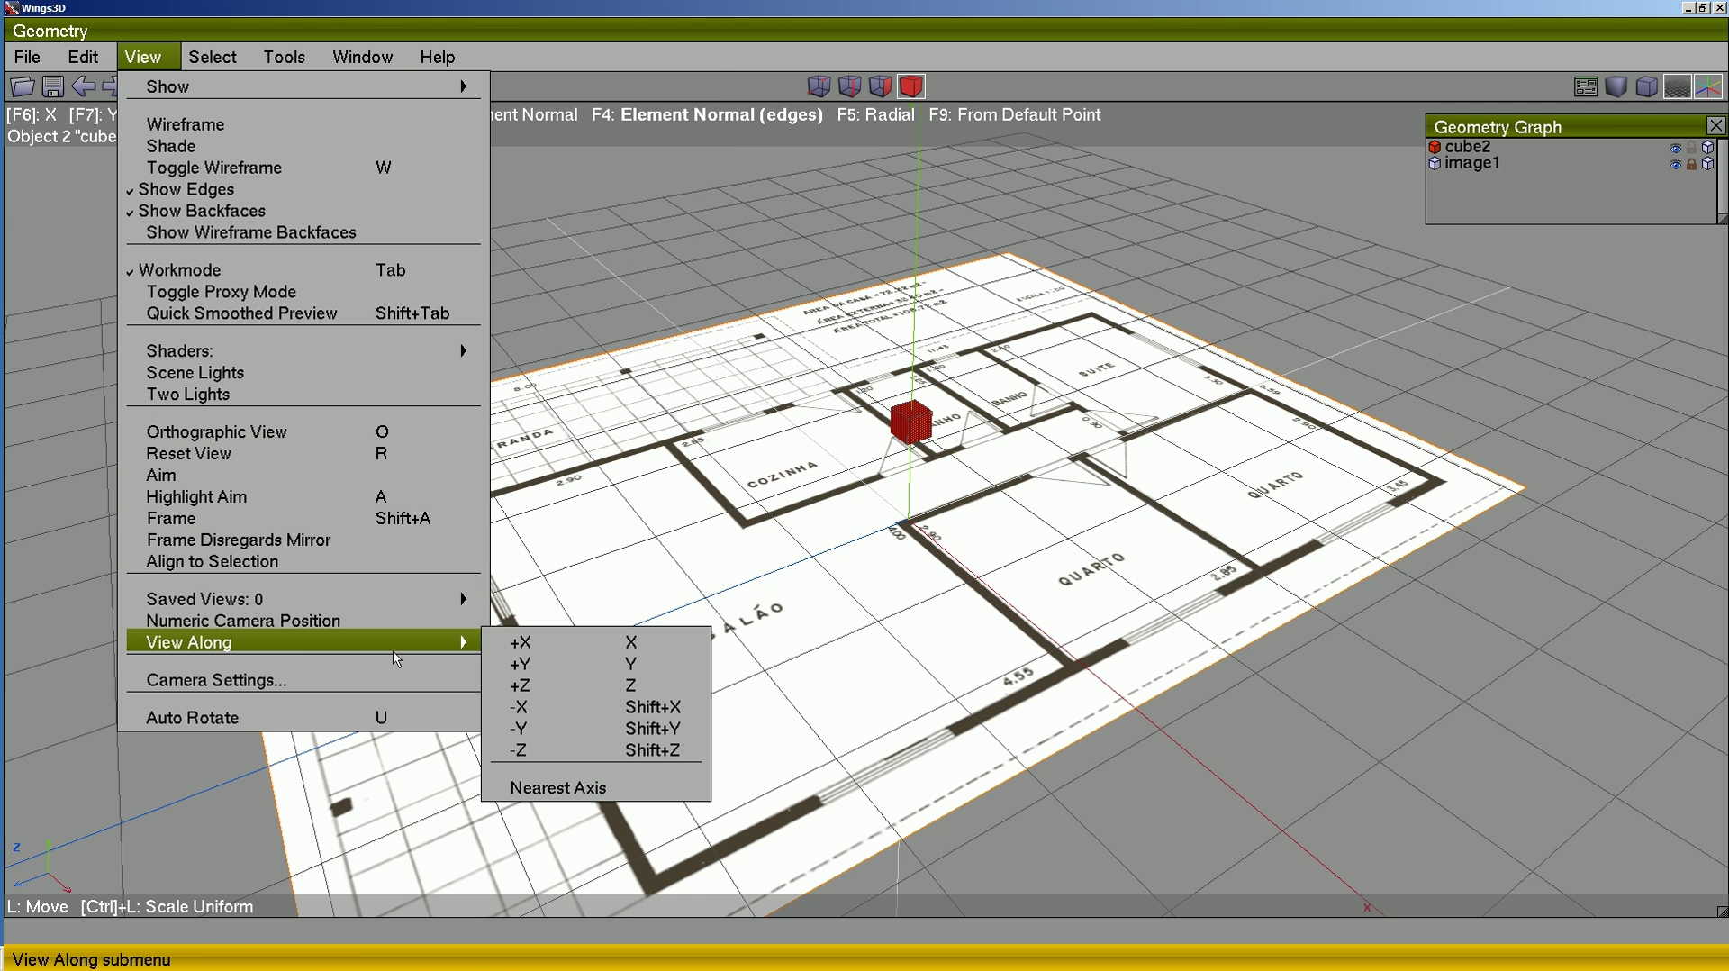
{"action": "left_click", "coordinate": [564, 669]}
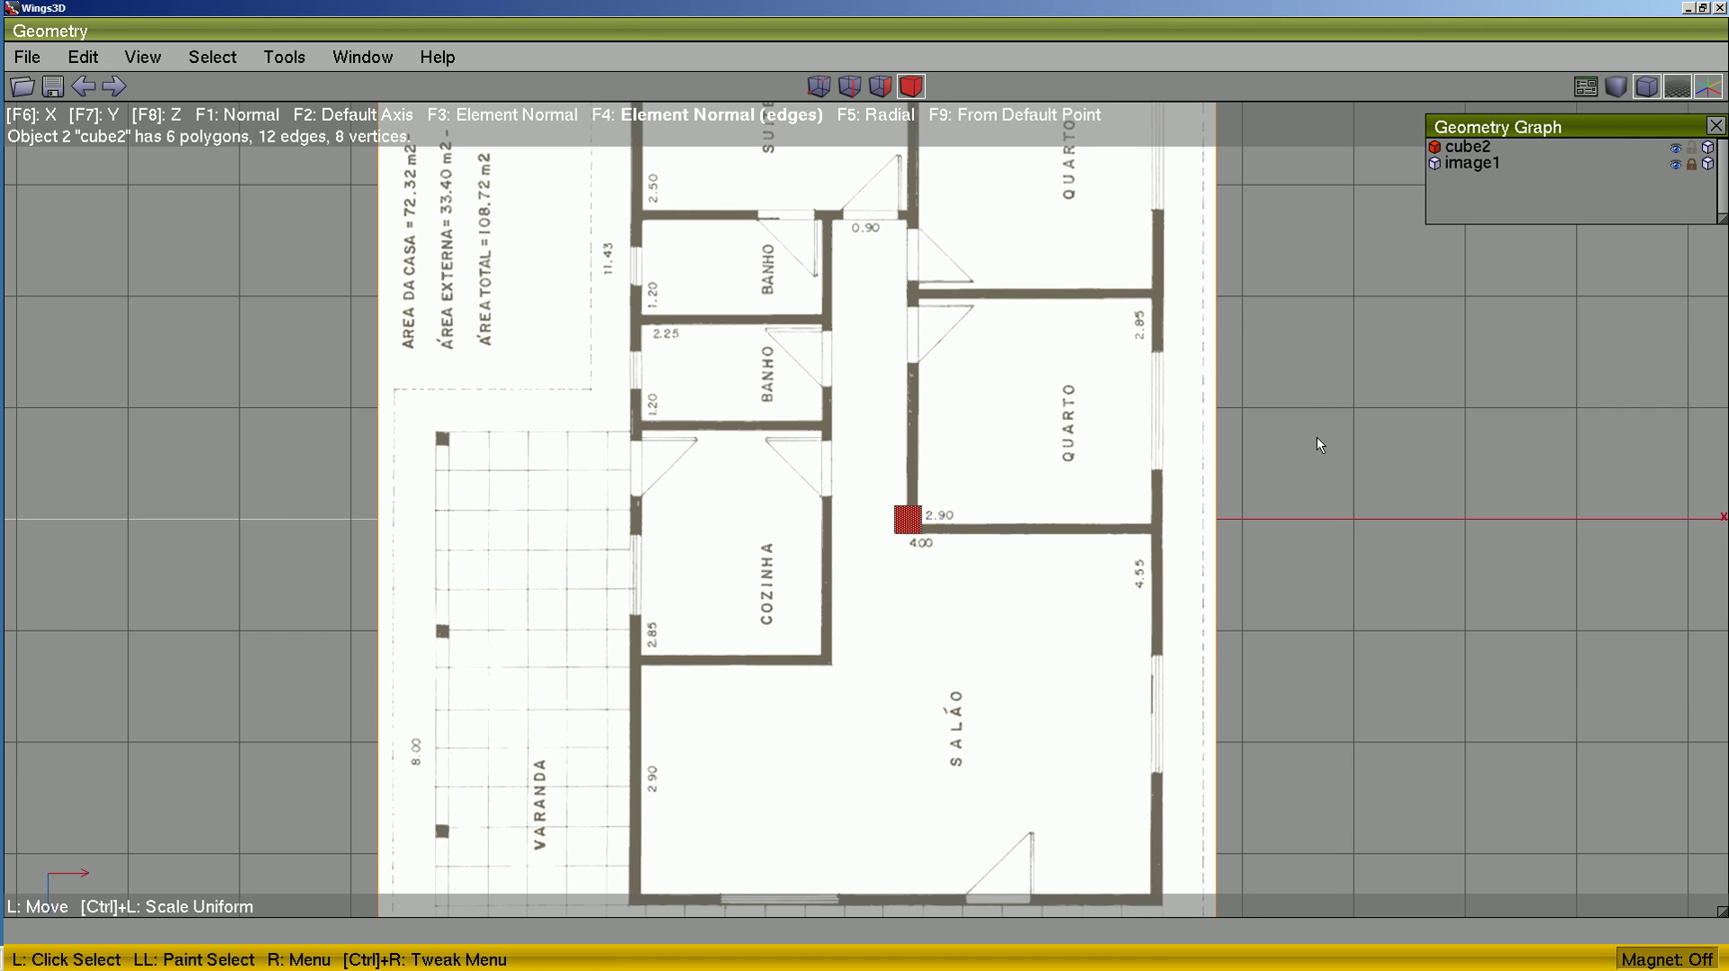
{"action": "middle_click_drag", "start_coordinate": [1315, 444], "coordinate": [1279, 570]}
{"action": "scroll", "coordinate": [868, 502], "scroll_direction": "up", "scroll_amount": 5}
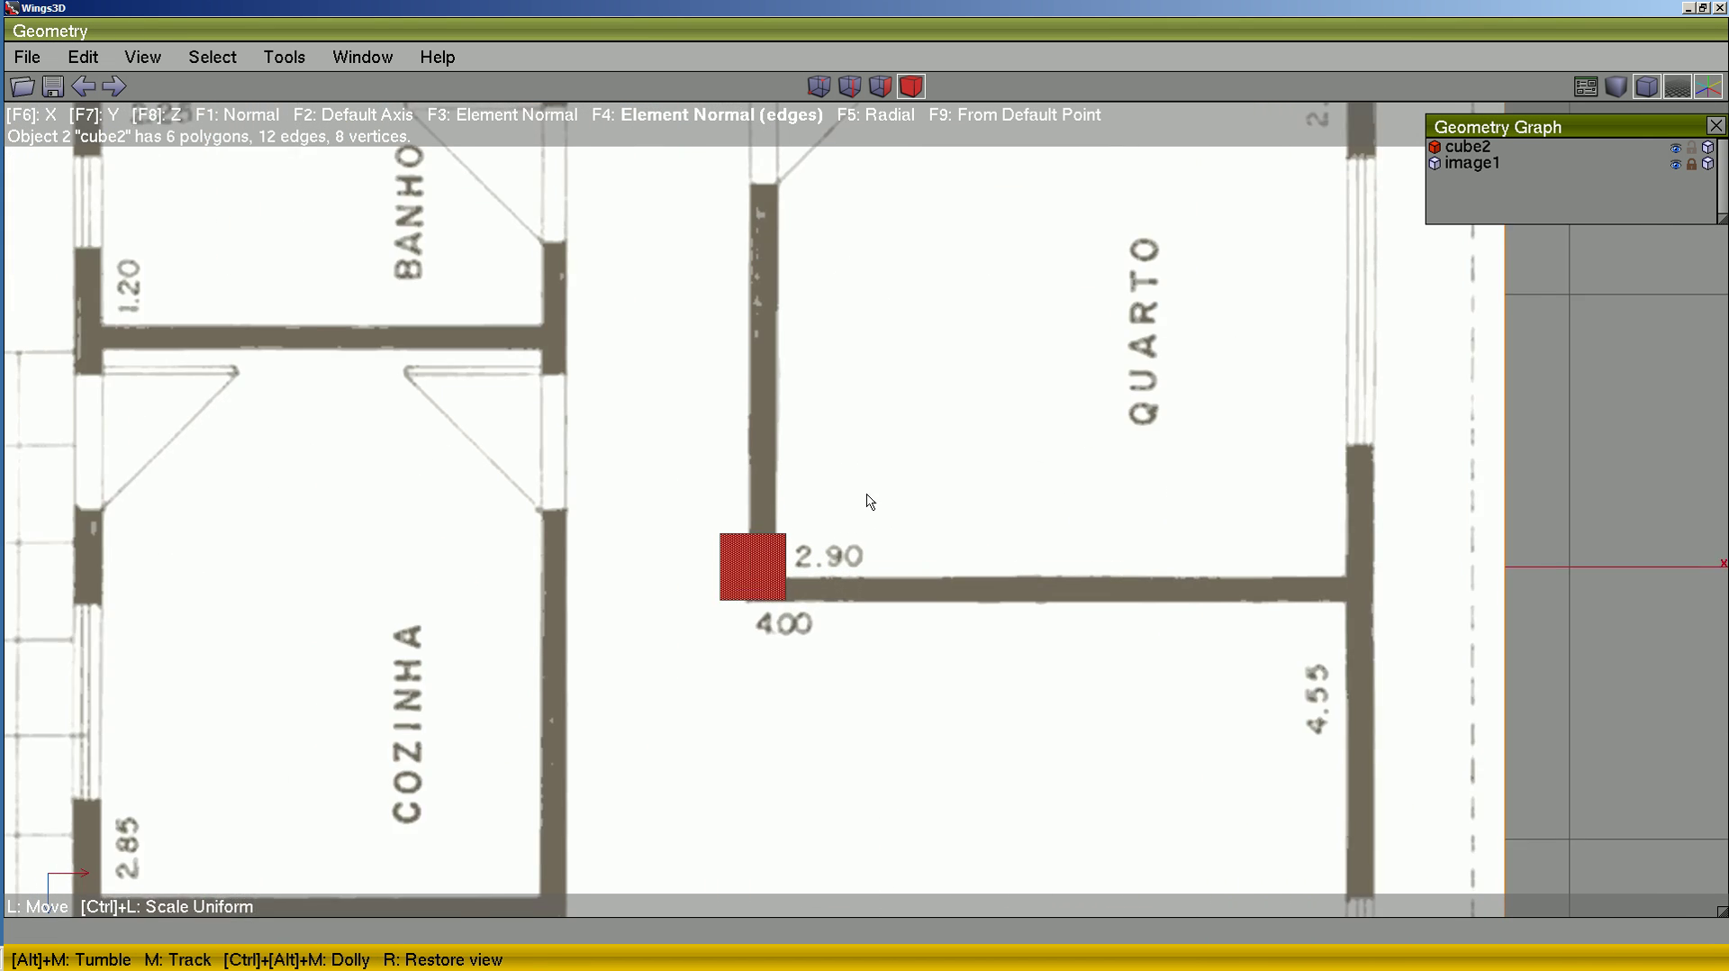
{"action": "right_click", "coordinate": [1024, 343]}
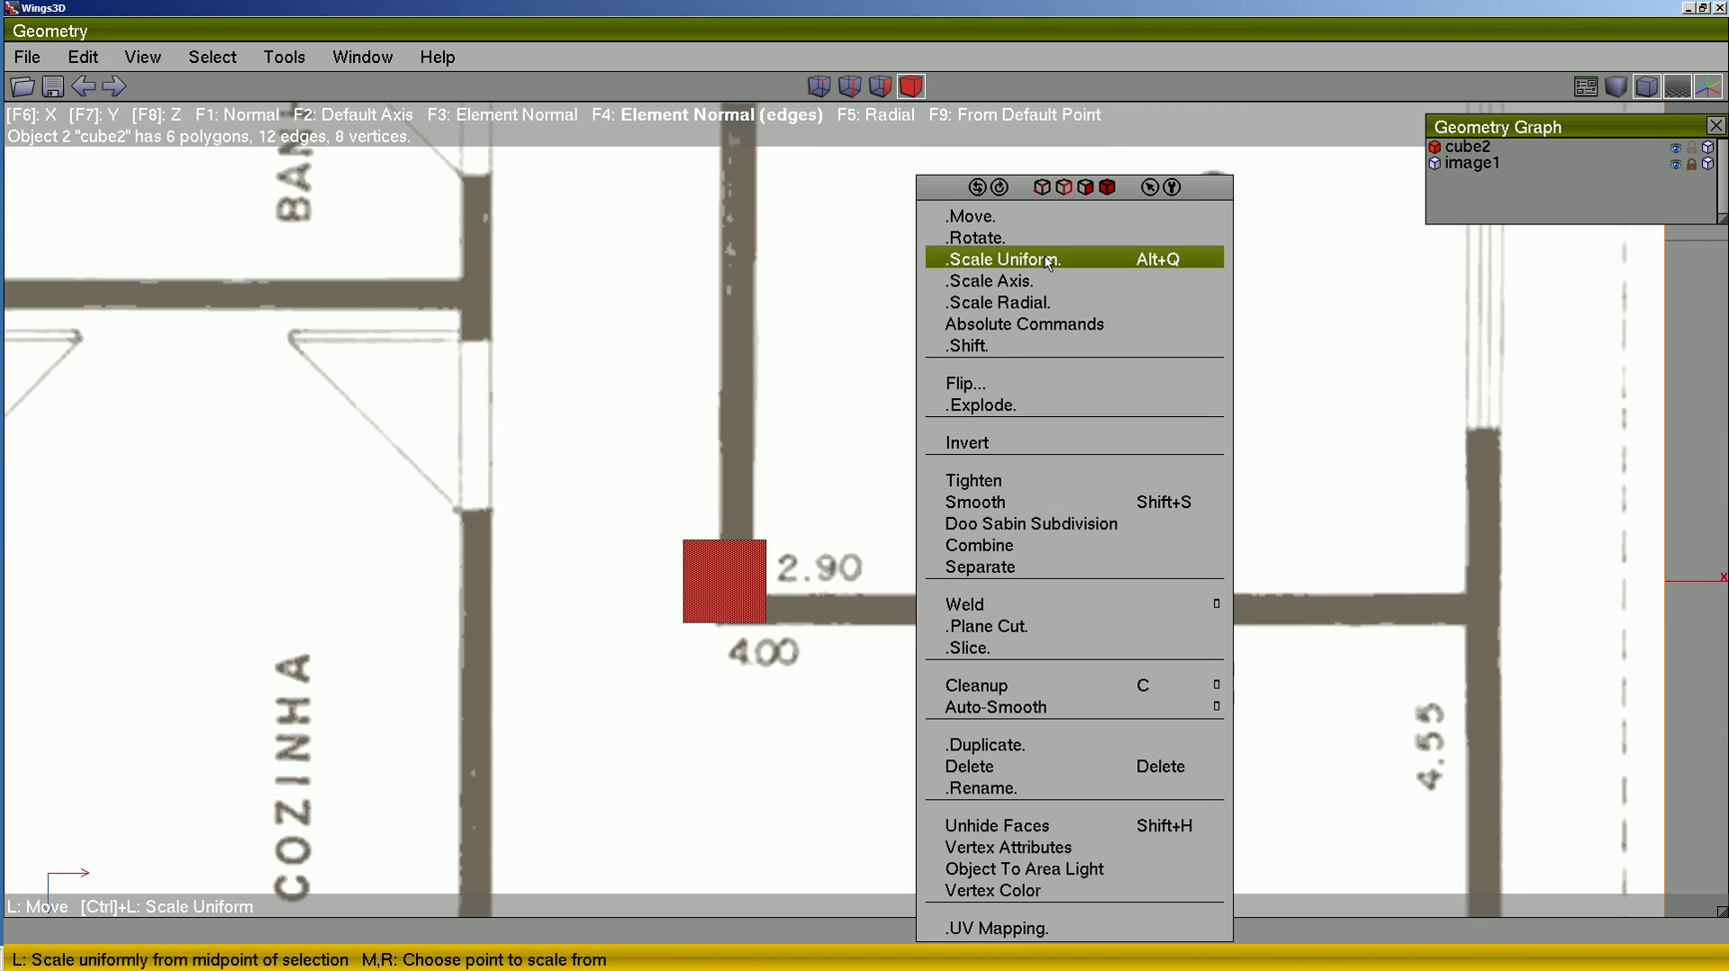
{"action": "left_click", "coordinate": [1023, 256]}
{"action": "left_click", "coordinate": [1048, 265]}
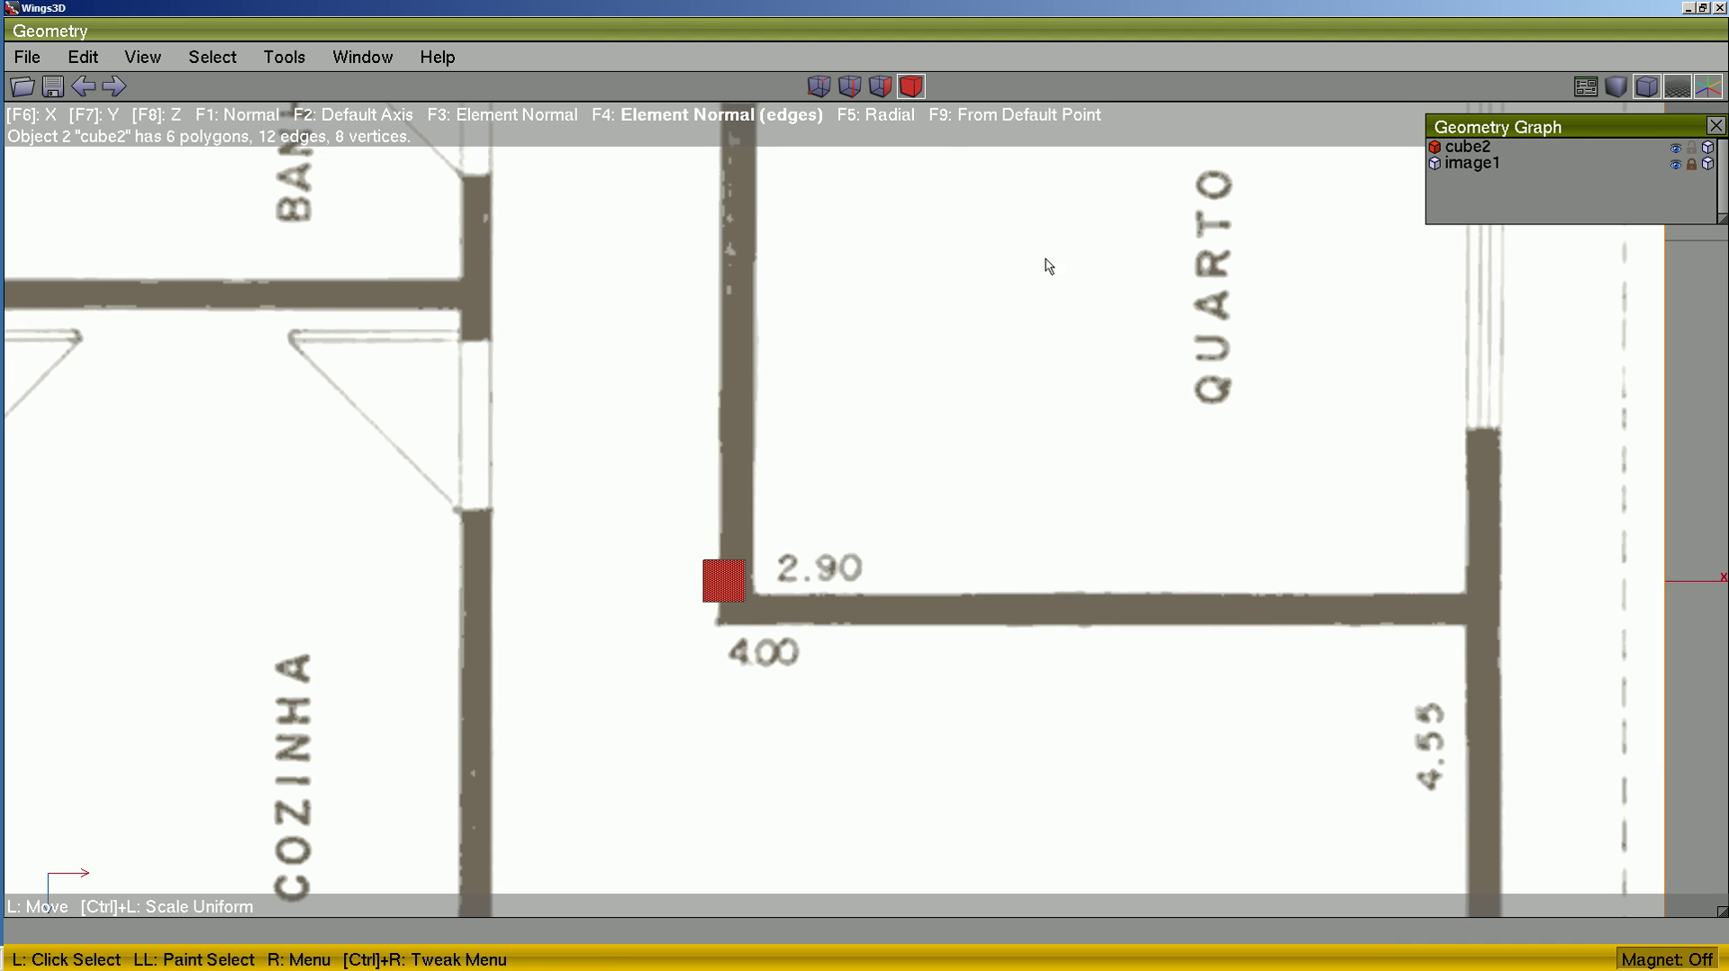
- Move the cube freely by about 0.04 in X and 0.21 in Y onto the QUARTO wall above the 2.90 corner
{"action": "right_click", "coordinate": [901, 297]}
{"action": "left_click", "coordinate": [901, 214]}
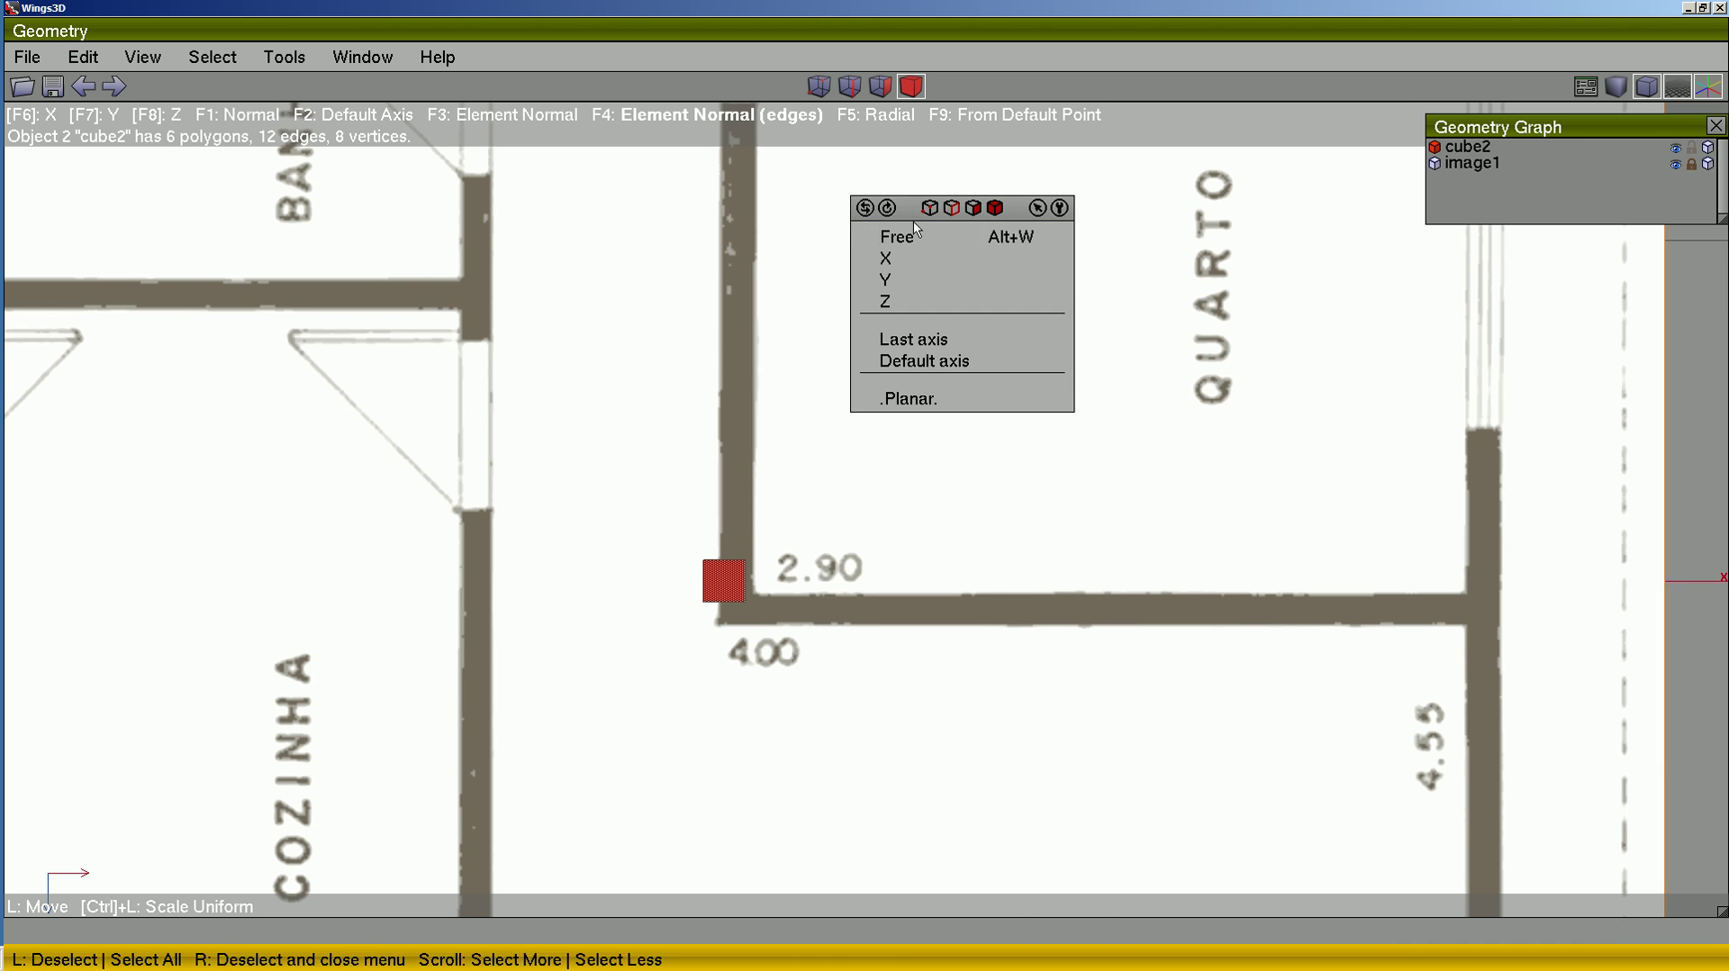
{"action": "left_click", "coordinate": [901, 169]}
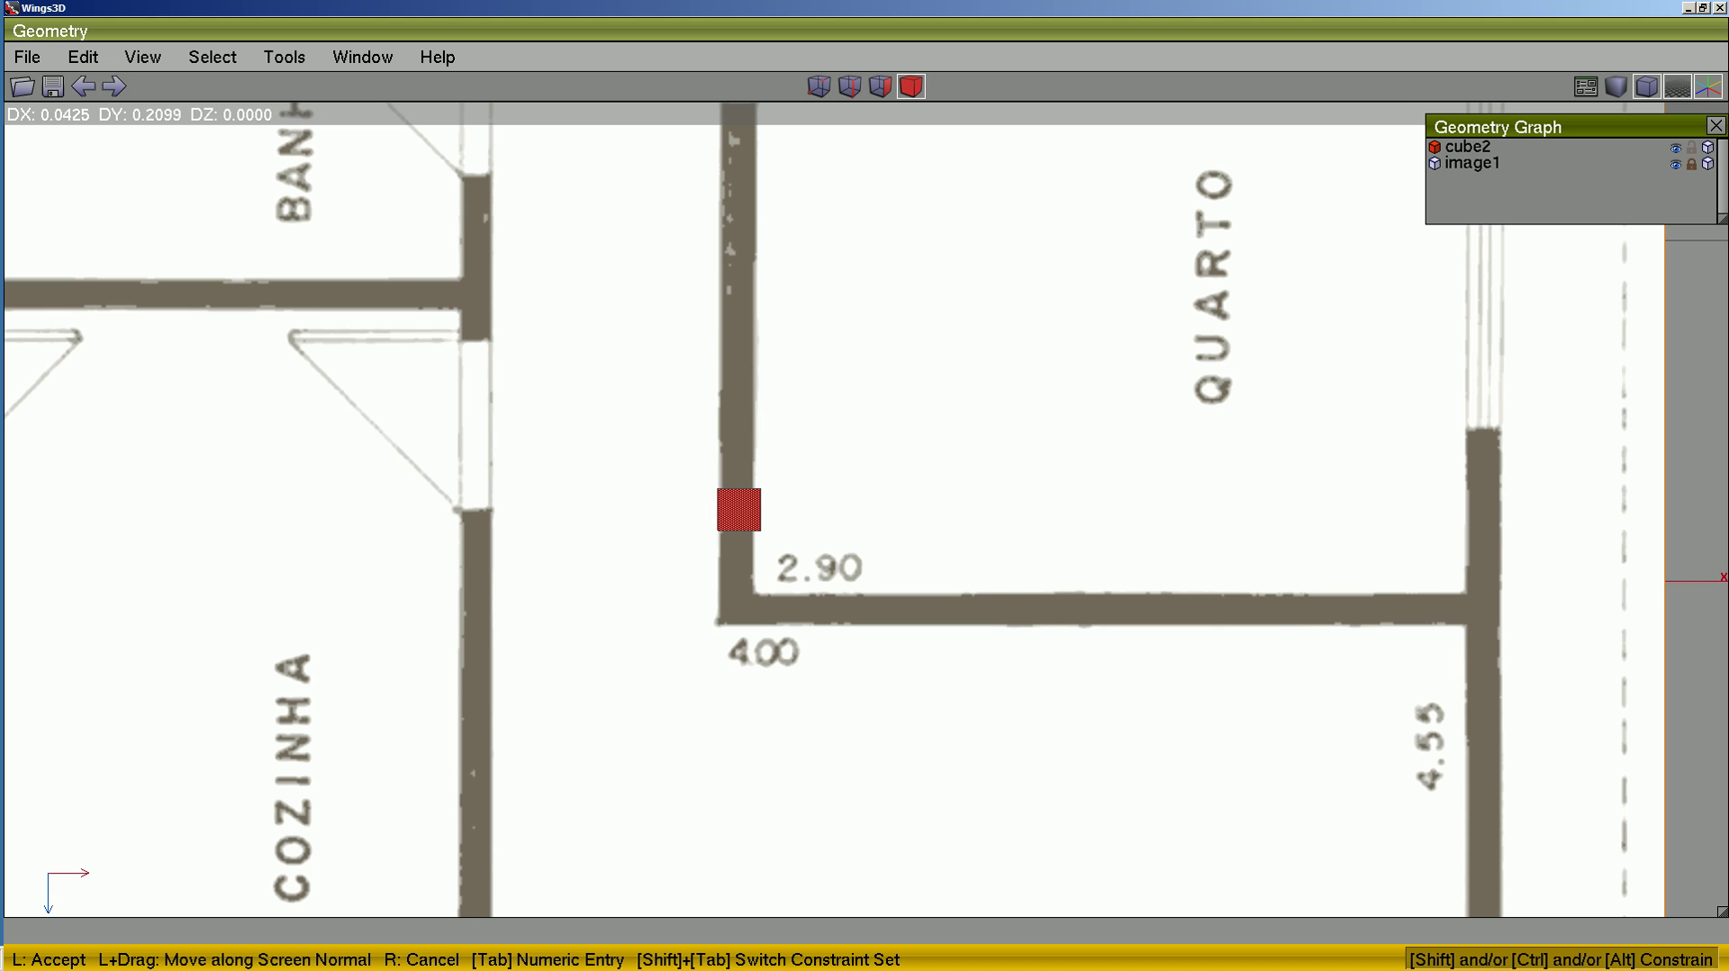
{"action": "left_click", "coordinate": [939, 254]}
- Scale the cube along the axis across the wall so its width matches the wall thickness
{"action": "right_click", "coordinate": [958, 270]}
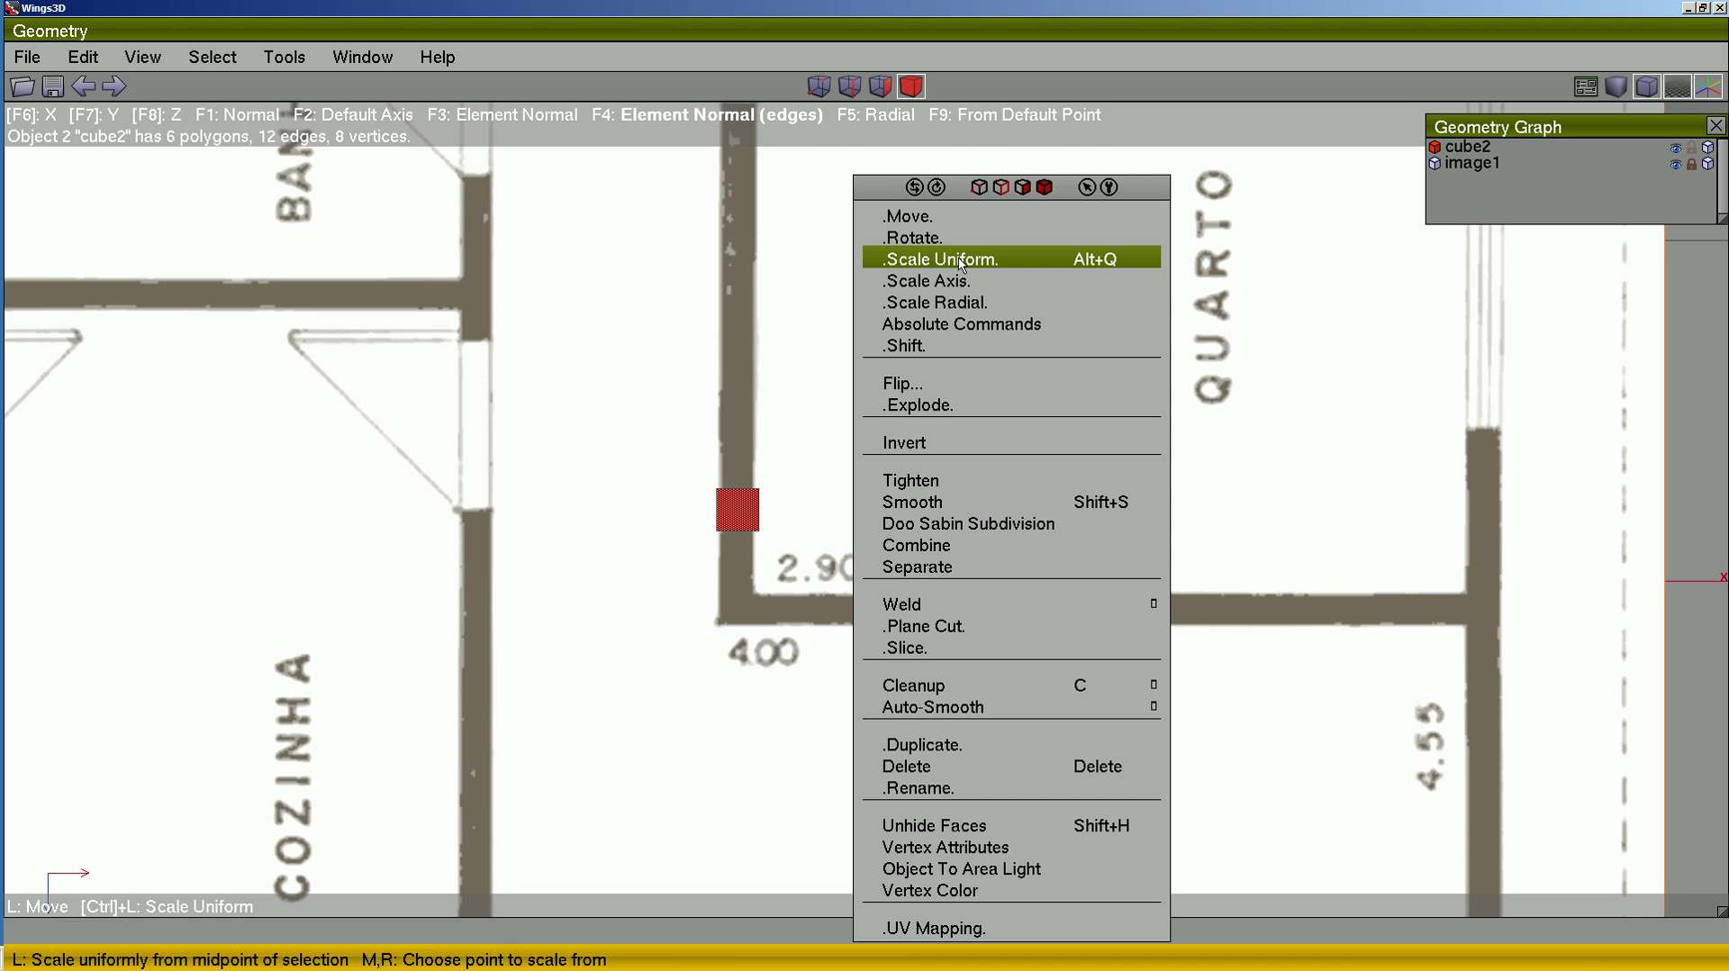
{"action": "right_click", "coordinate": [955, 280]}
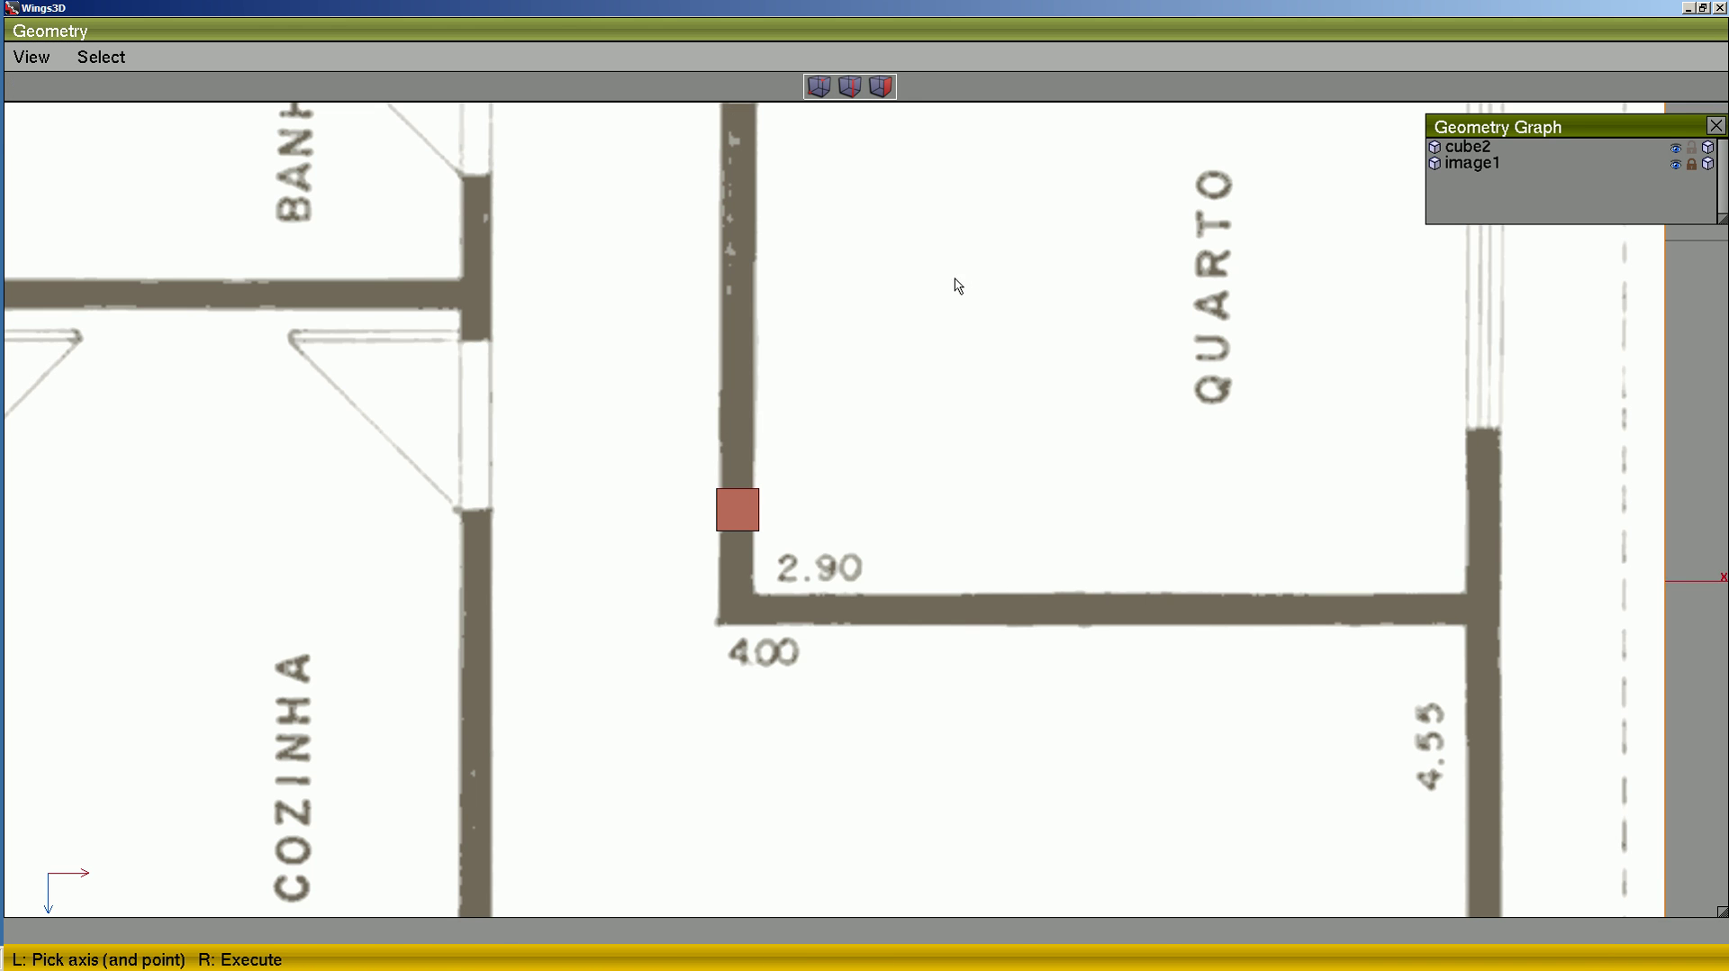
{"action": "left_click", "coordinate": [747, 498]}
{"action": "right_click", "coordinate": [747, 498]}
{"action": "left_click", "coordinate": [762, 496]}
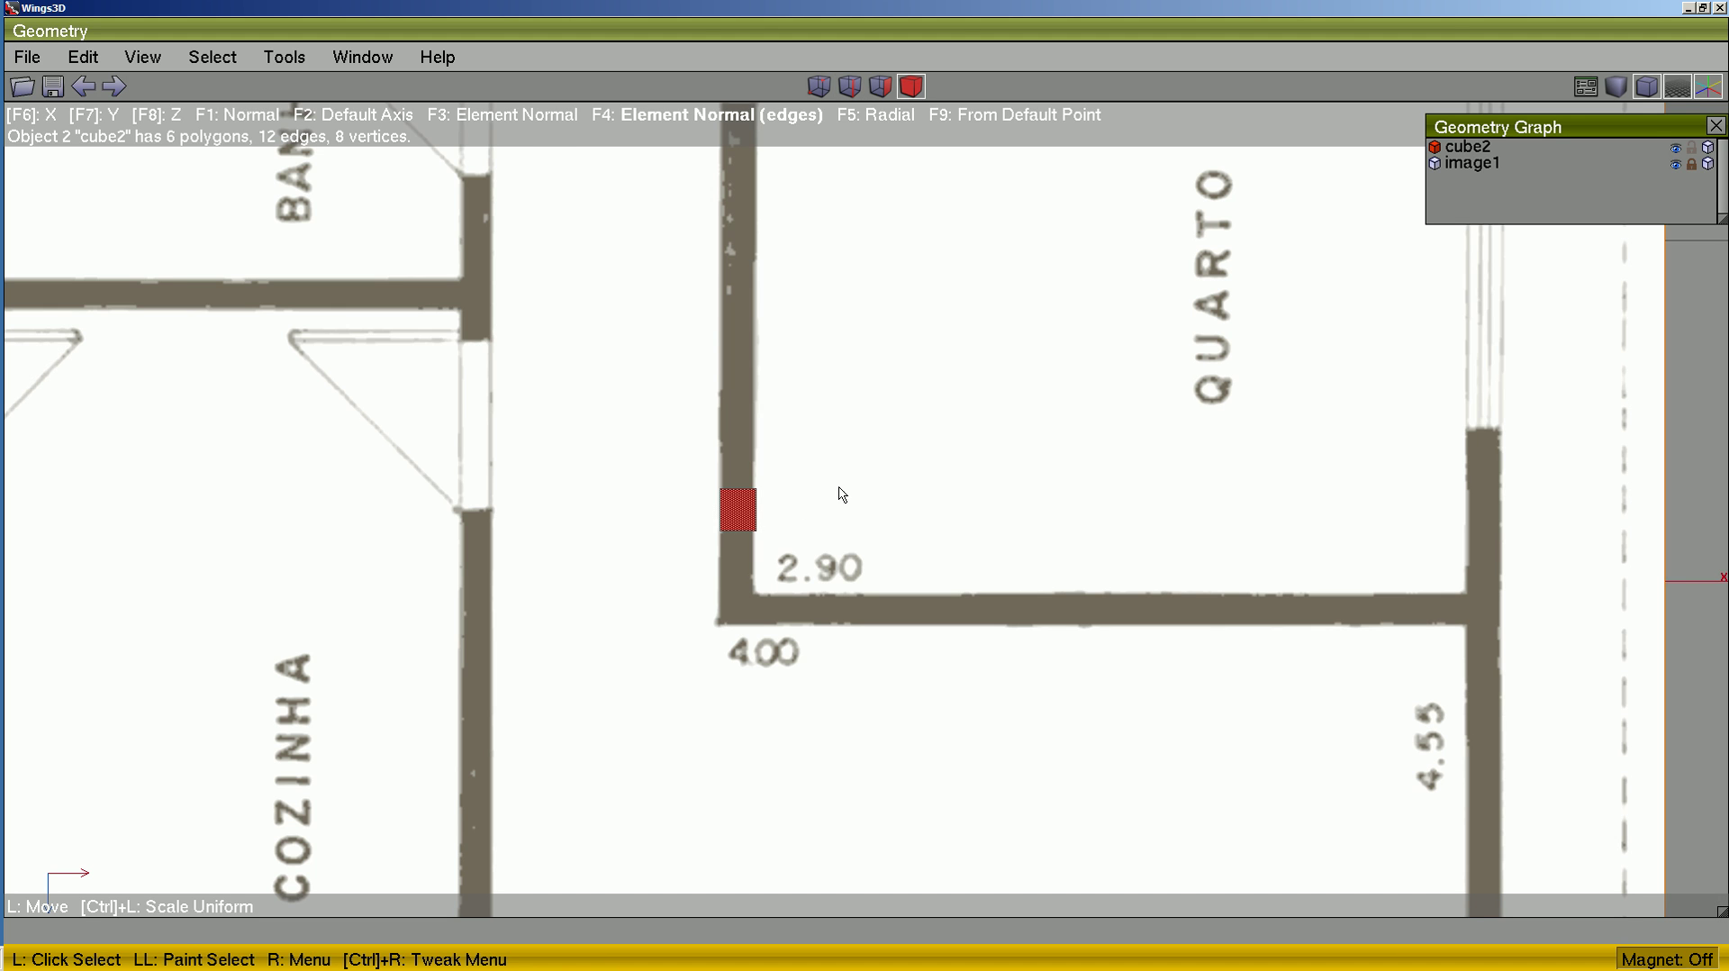
- Repeat the axis scaling along the wall's length to stretch the cube to about twice its length
{"action": "key", "text": "d"}
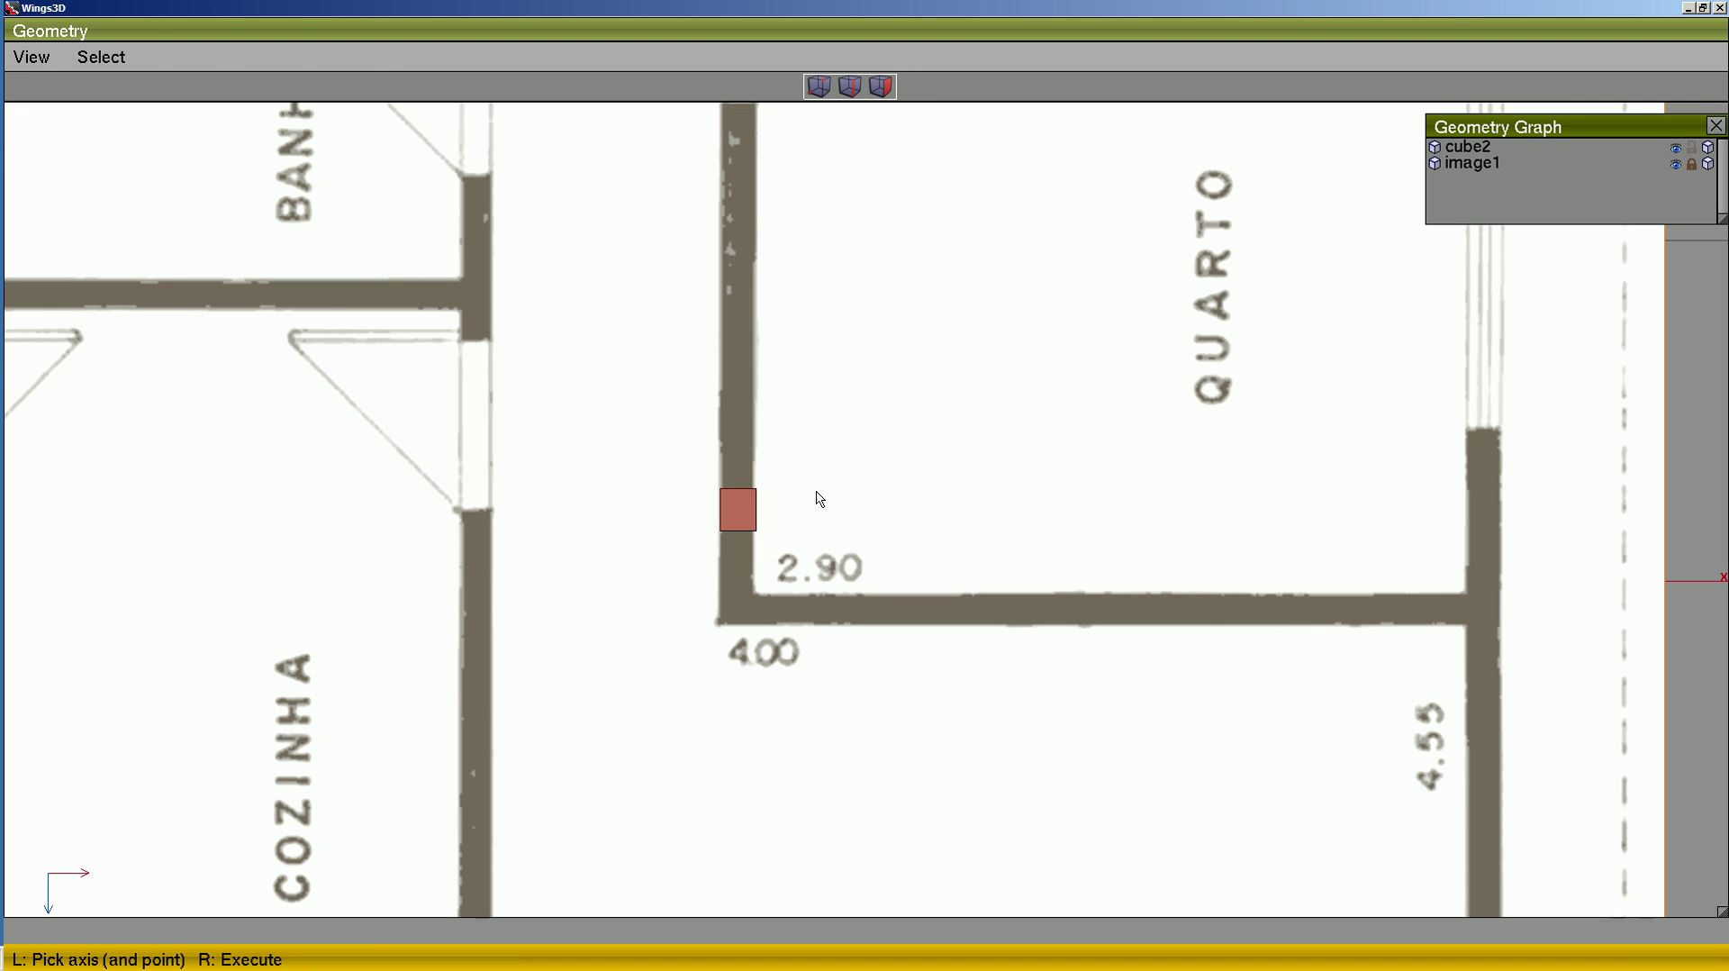
{"action": "left_click", "coordinate": [763, 523]}
{"action": "right_click", "coordinate": [764, 523]}
{"action": "left_click", "coordinate": [898, 522]}
- Duplicate the wall block with free movement, placing the copy about 2.2 units across on the QUARTO's outer wall
{"action": "right_click", "coordinate": [996, 339]}
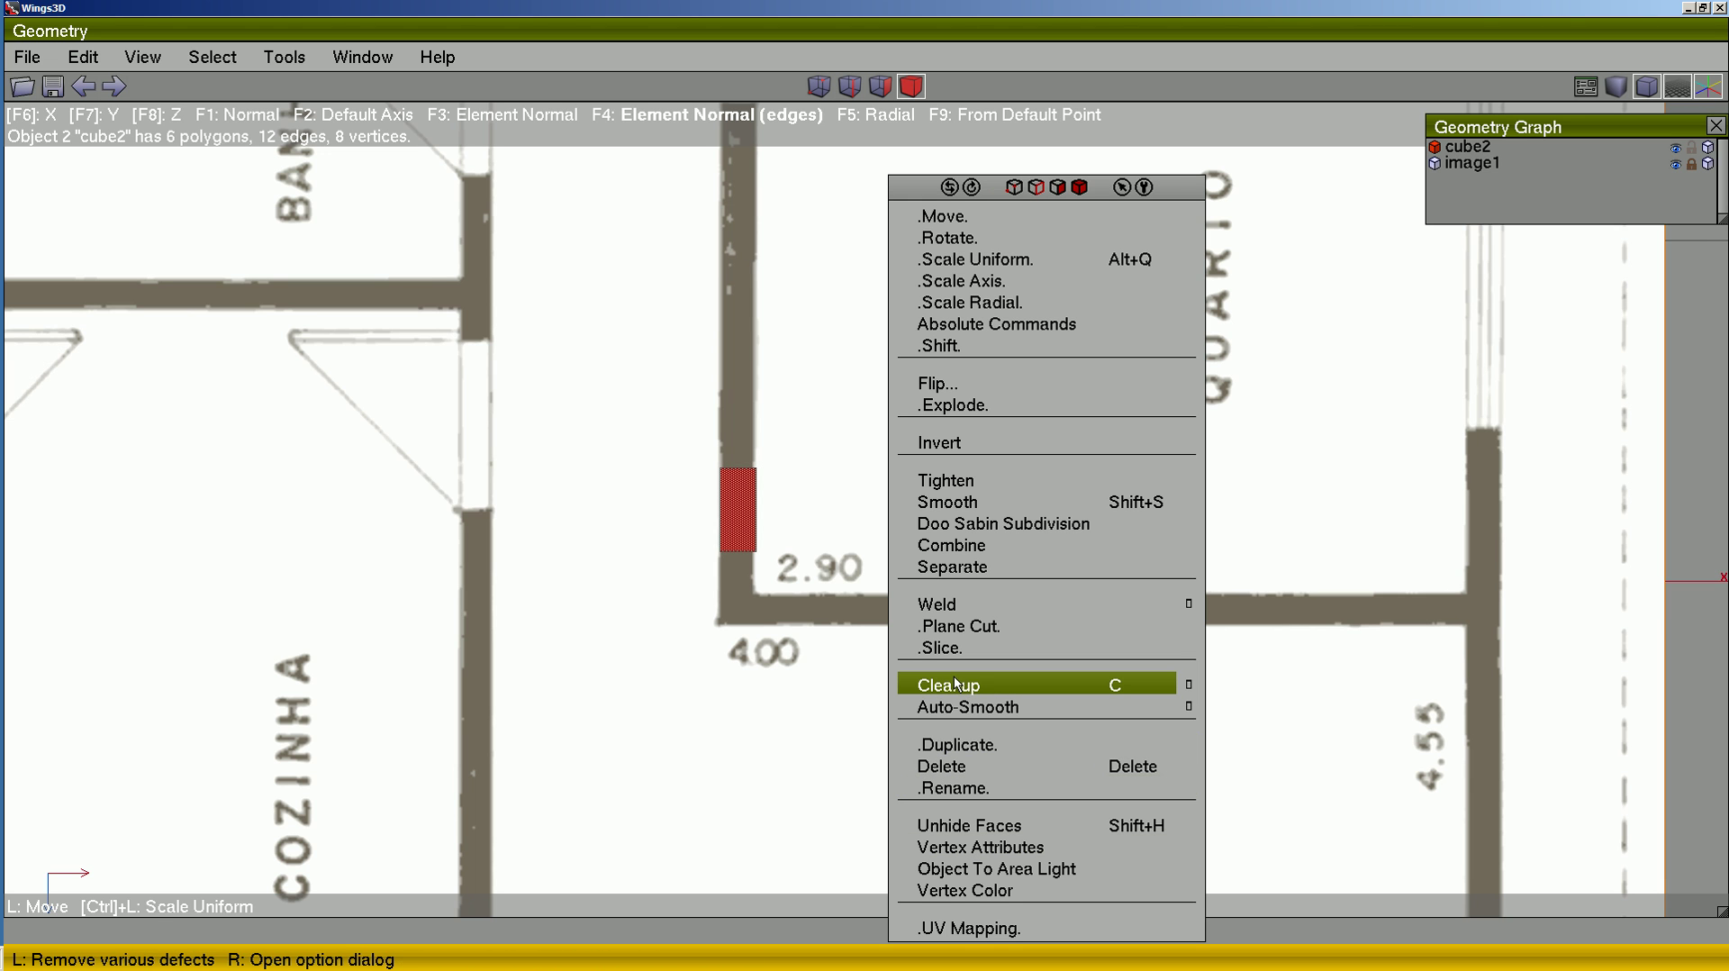
{"action": "left_click", "coordinate": [978, 748]}
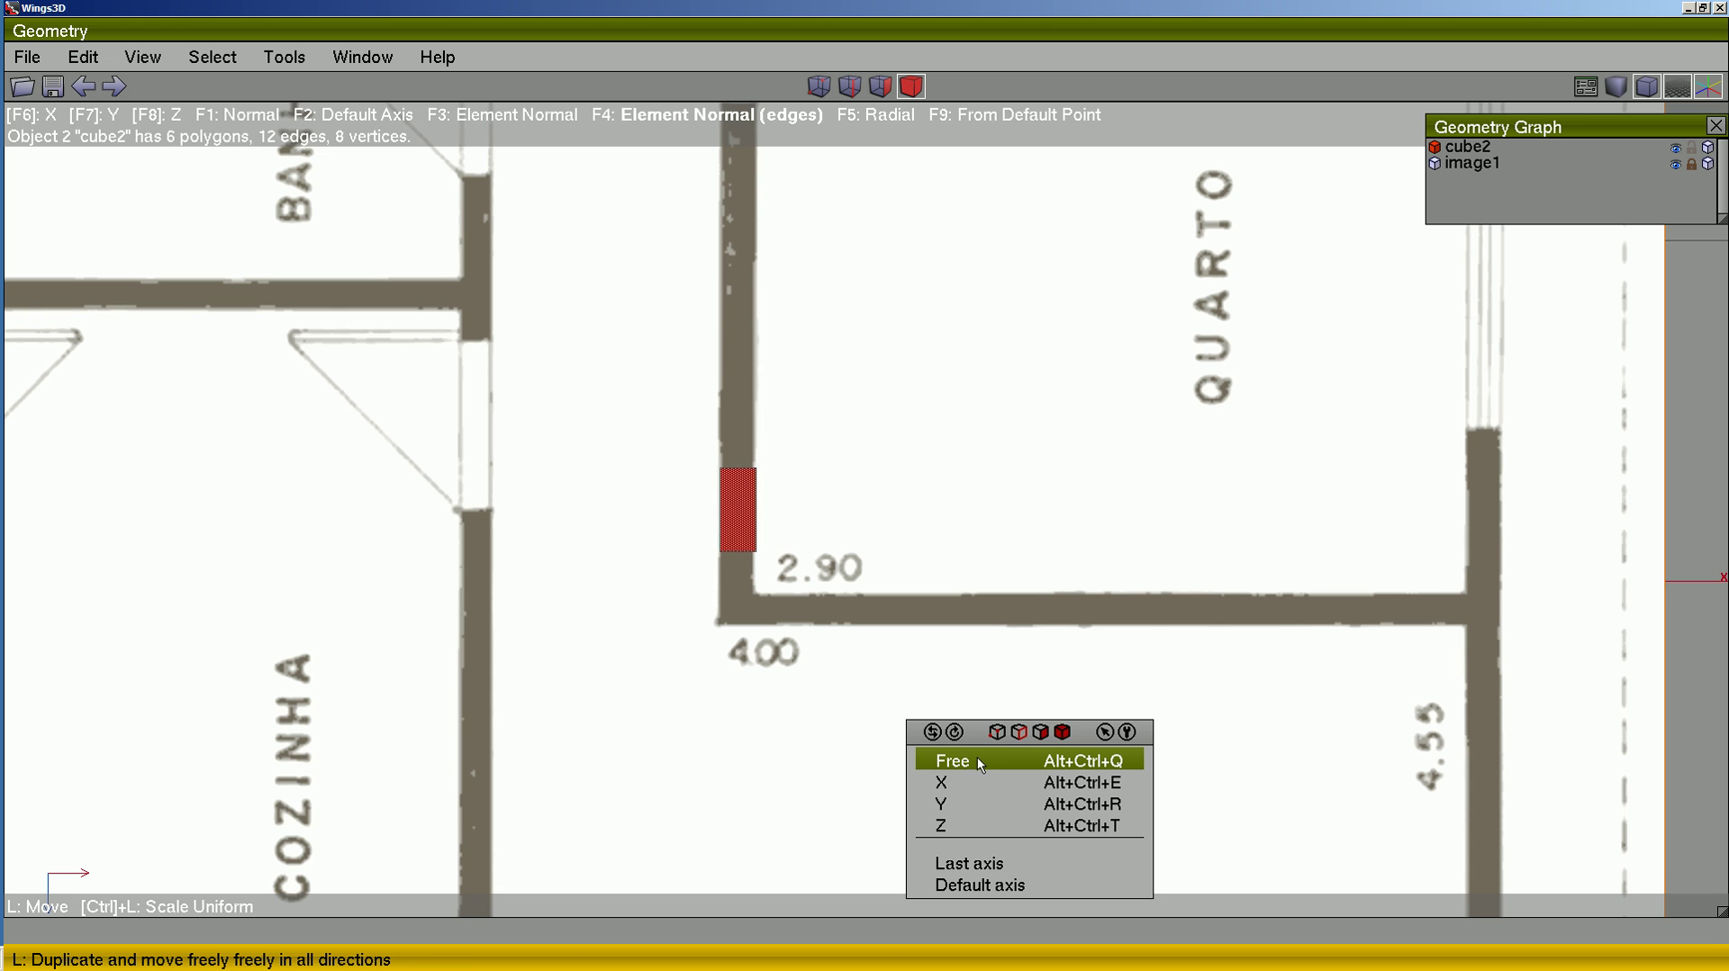
{"action": "left_click", "coordinate": [978, 757]}
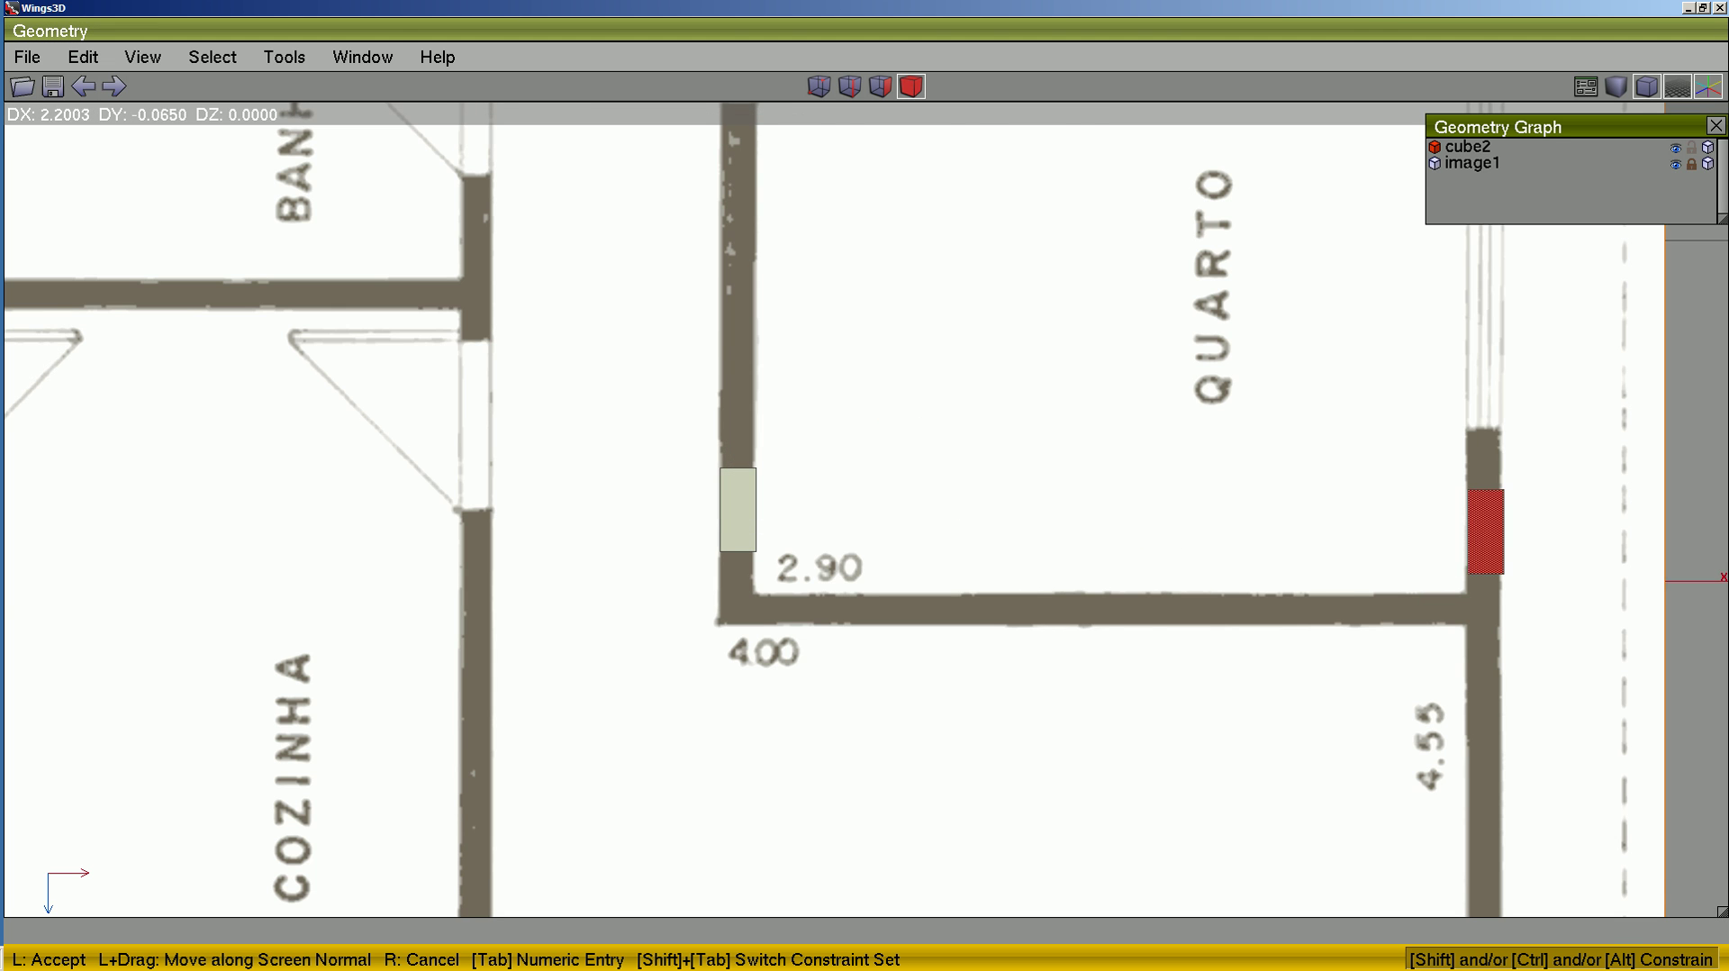
{"action": "left_click", "coordinate": [976, 760]}
- Duplicate the block twice more, placing one copy on each side wall of the BANHO next to COZINHA
{"action": "scroll", "coordinate": [974, 767], "scroll_direction": "down", "scroll_amount": 5}
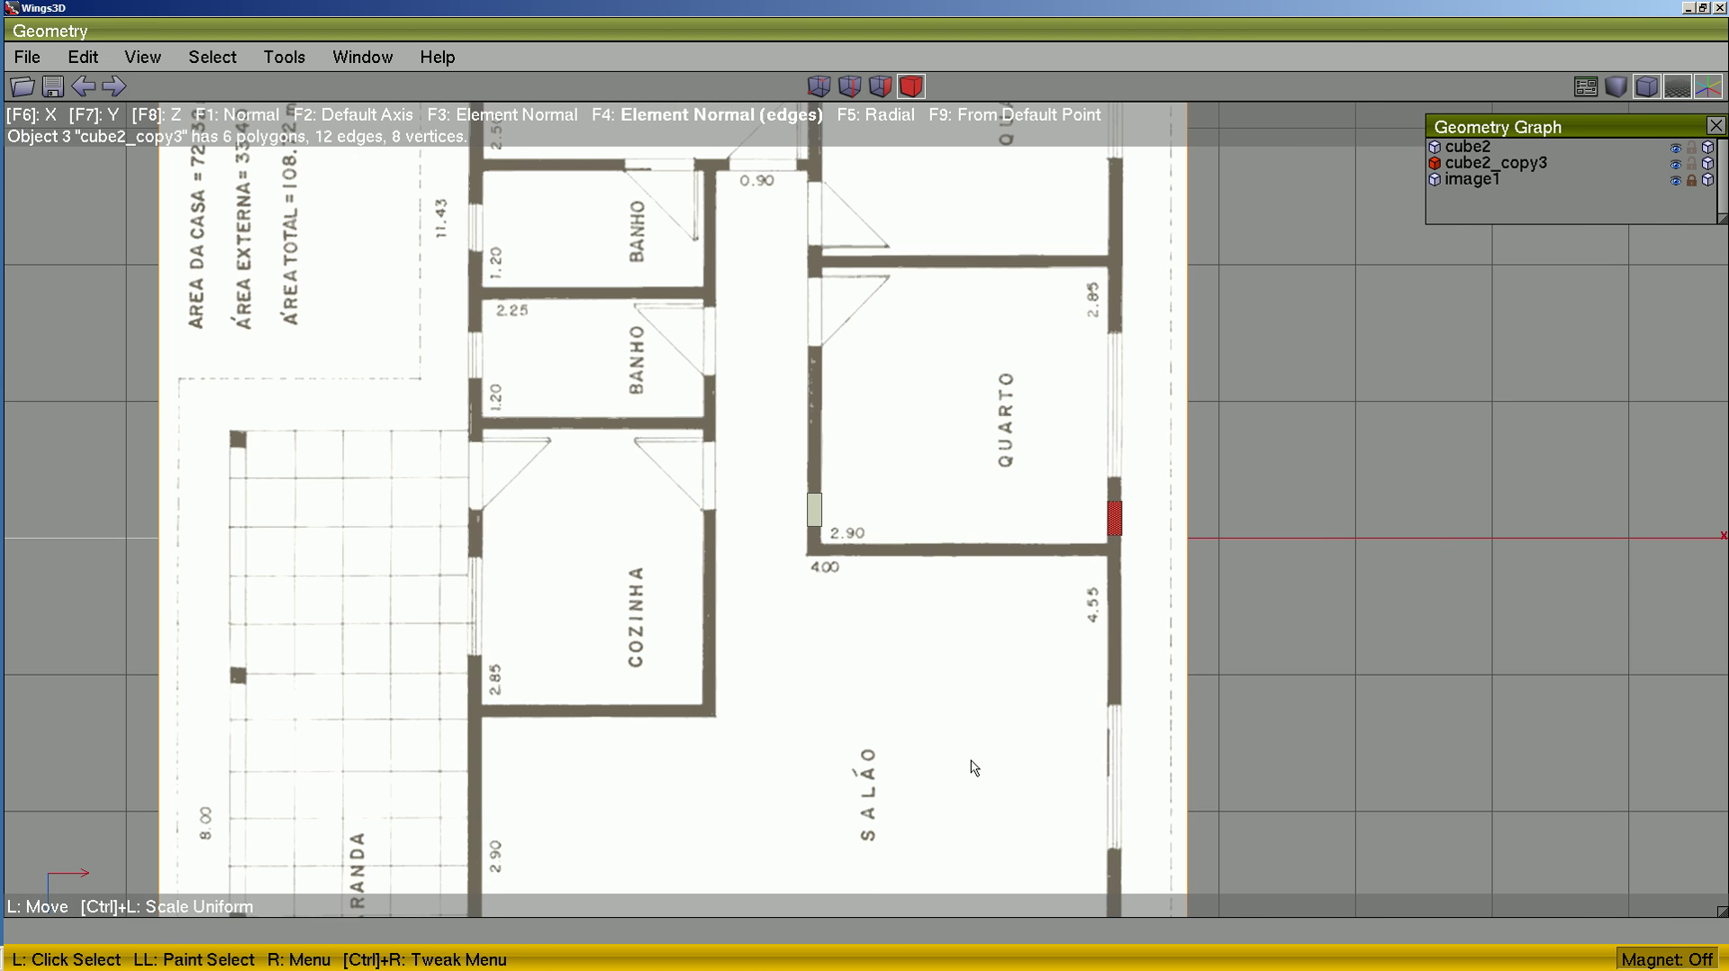
{"action": "key", "text": "d"}
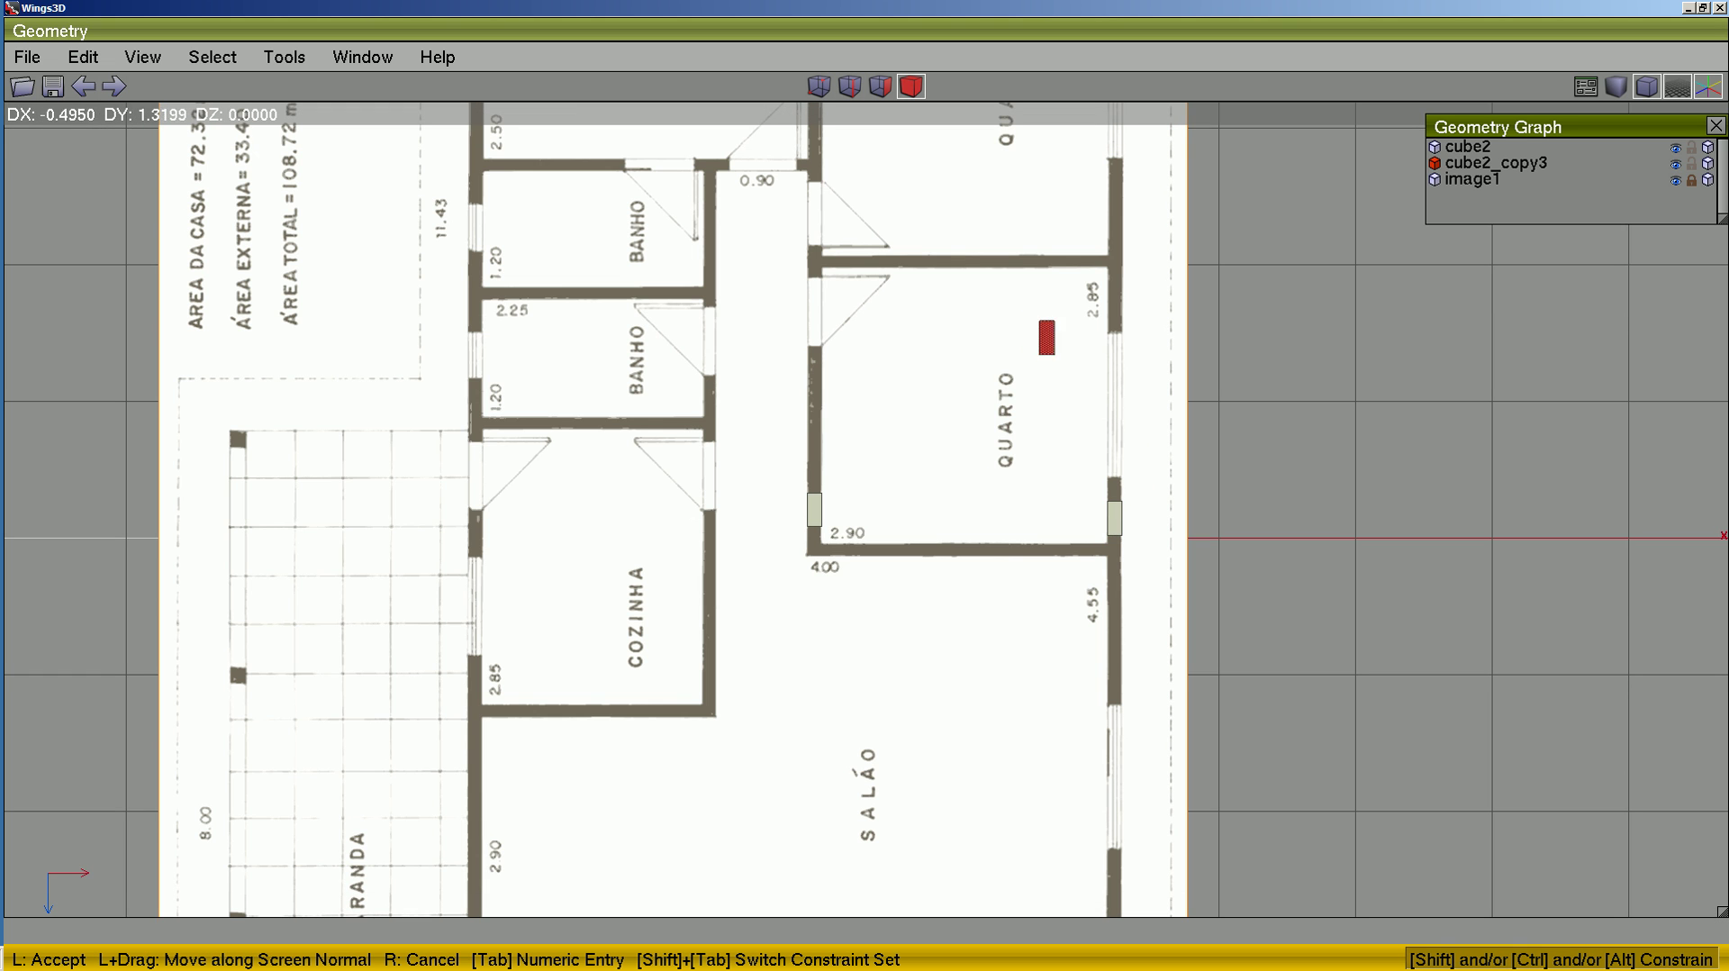
{"action": "left_click", "coordinate": [978, 767]}
{"action": "key", "text": "d"}
{"action": "left_click", "coordinate": [966, 780]}
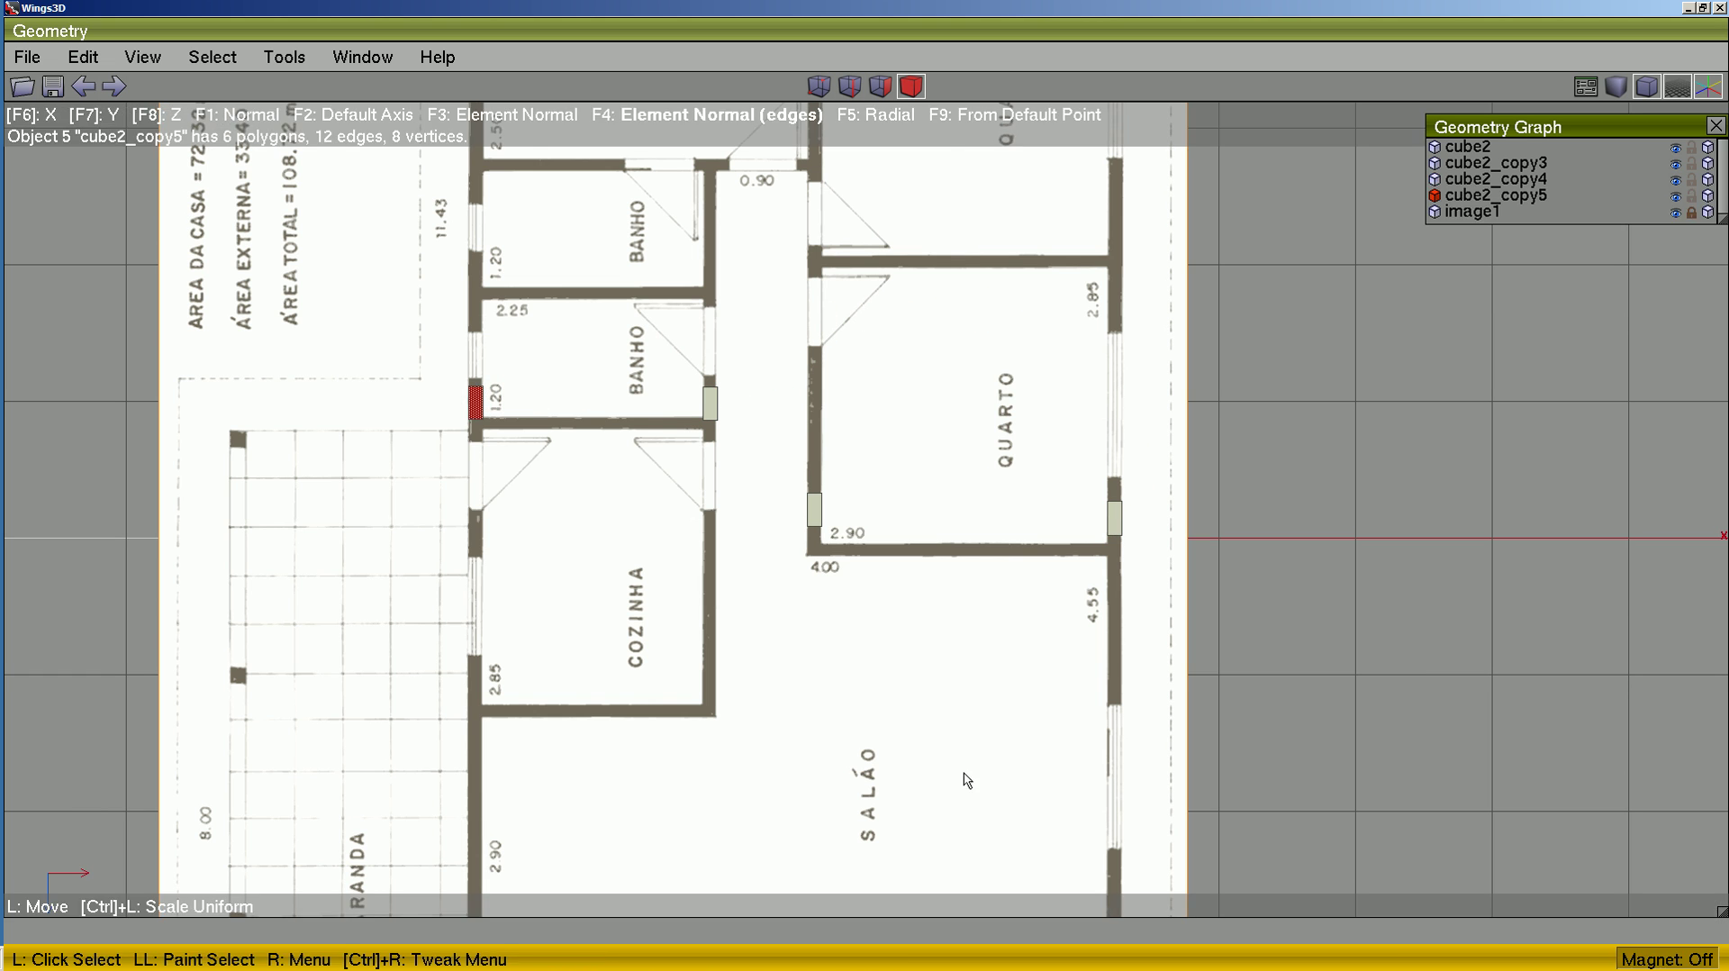
- Duplicate the wall block into the QUARTO beside the SUITE and rotate the copy 90 degrees
{"action": "middle_click_drag", "start_coordinate": [1007, 758], "coordinate": [981, 495]}
{"action": "middle_click_drag", "start_coordinate": [982, 360], "coordinate": [988, 887]}
{"action": "middle_click_drag", "start_coordinate": [956, 733], "coordinate": [951, 690]}
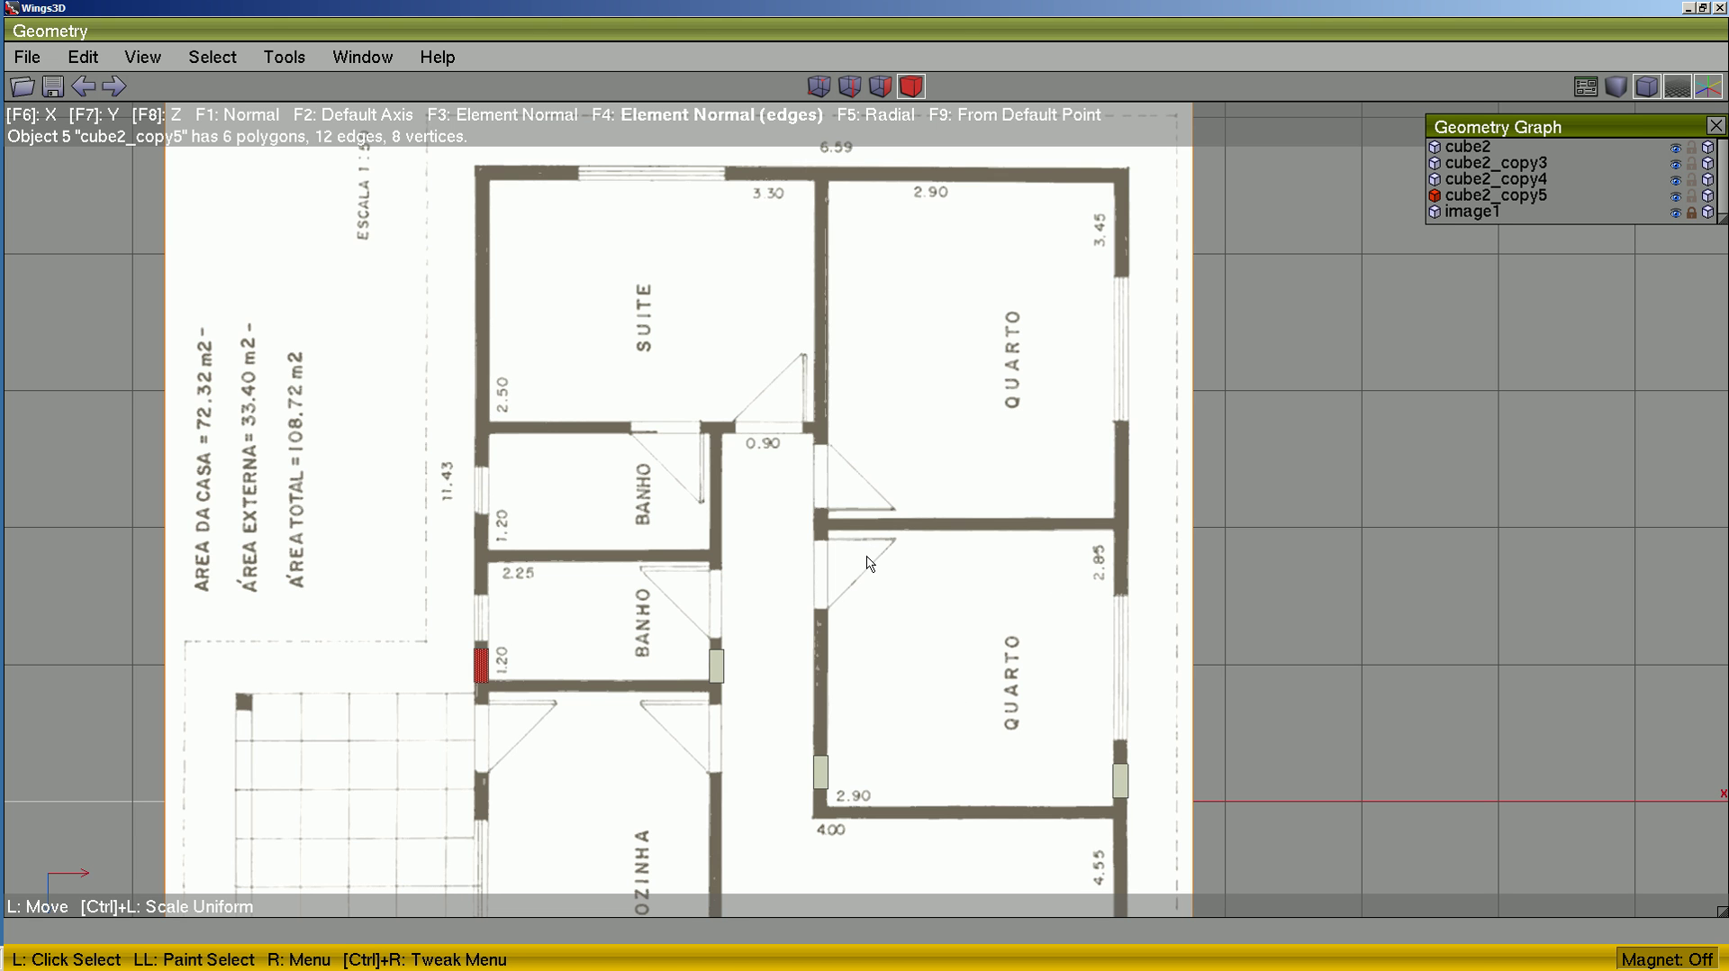
{"action": "key", "text": "d"}
{"action": "left_click", "coordinate": [892, 551]}
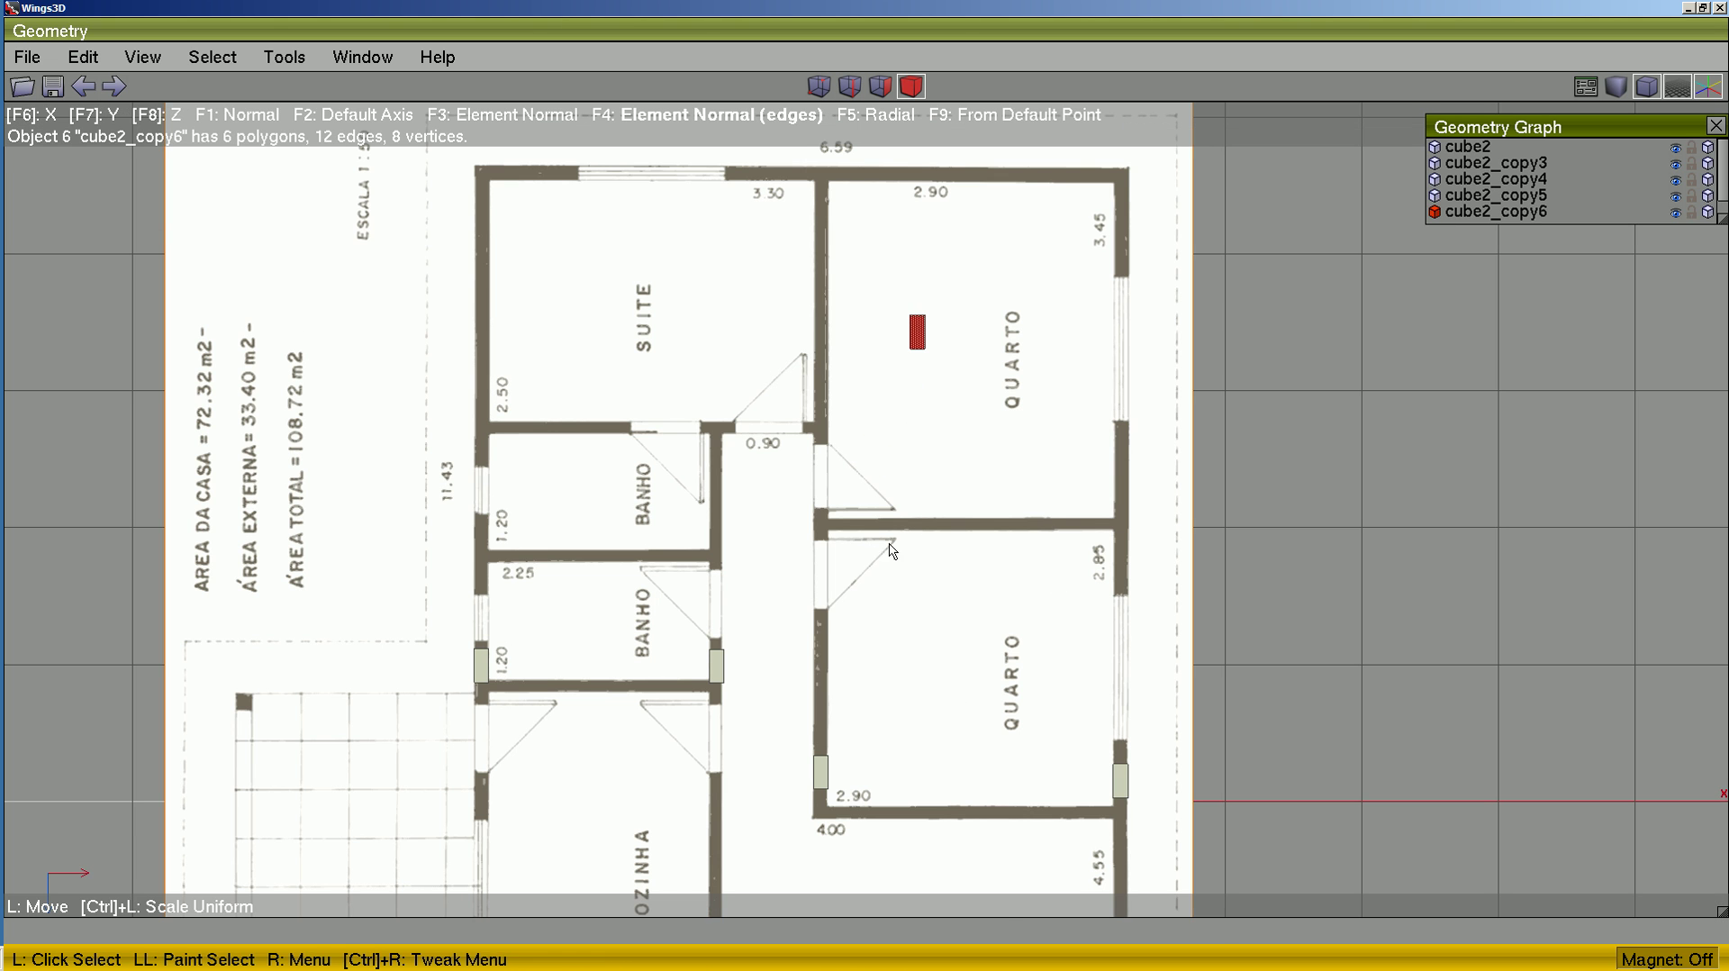
{"action": "right_click", "coordinate": [1015, 324]}
{"action": "left_click", "coordinate": [1017, 237]}
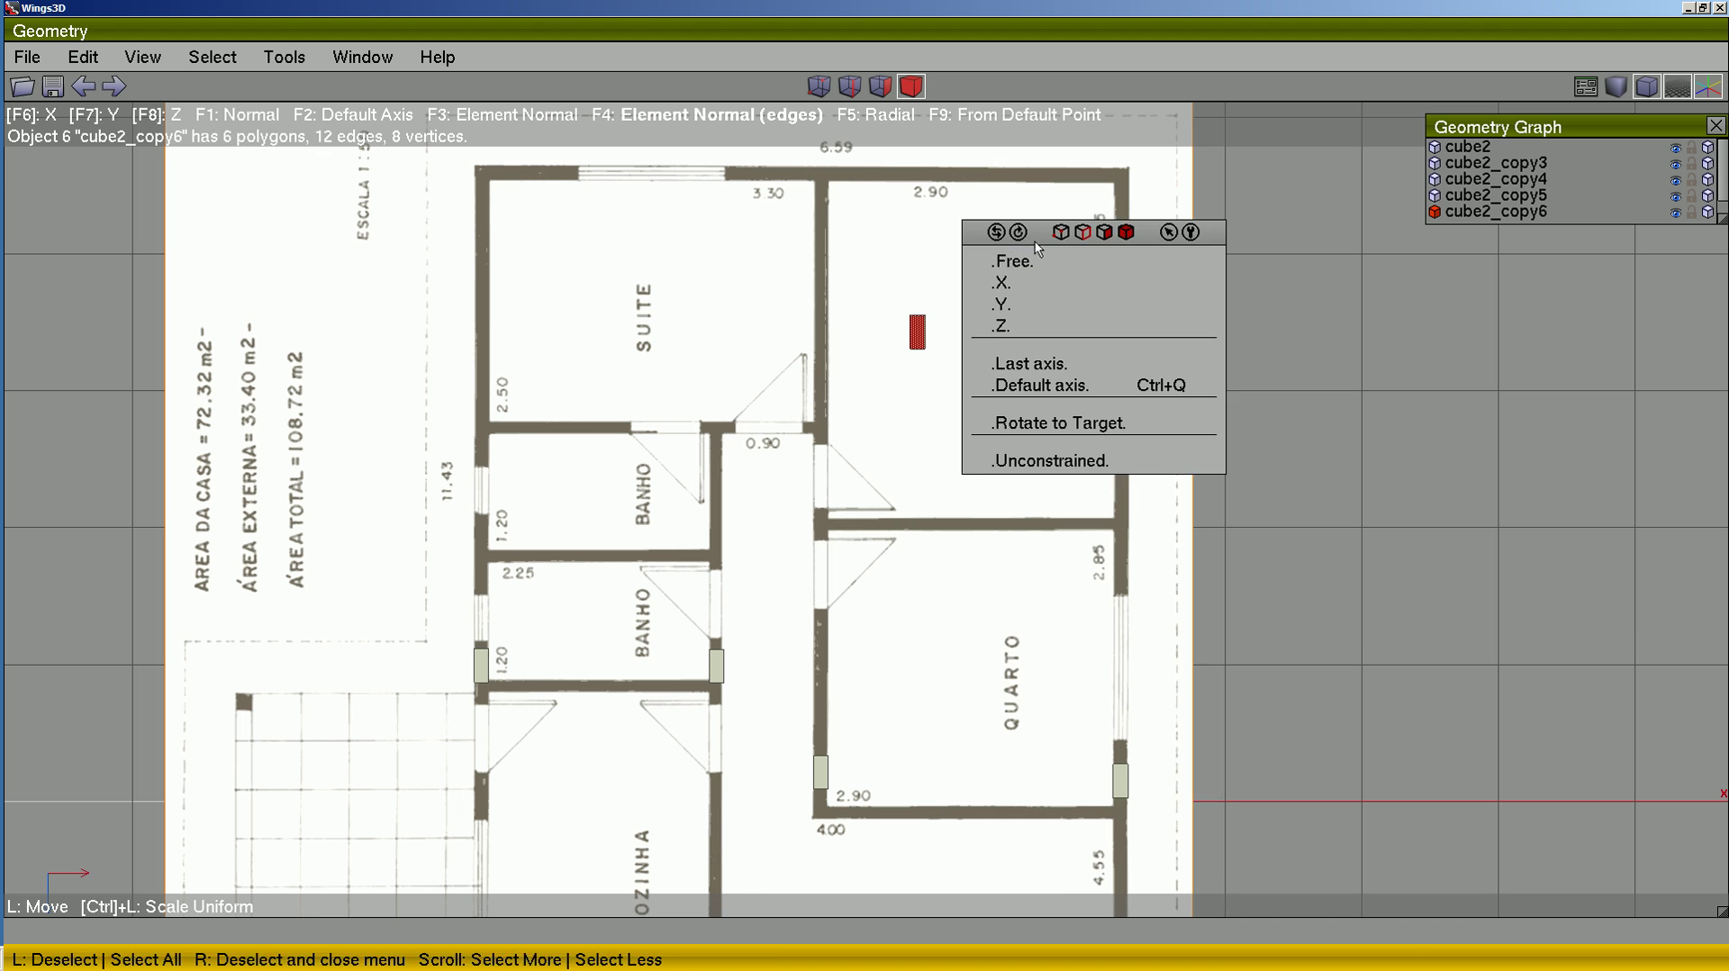
{"action": "left_click", "coordinate": [1013, 311]}
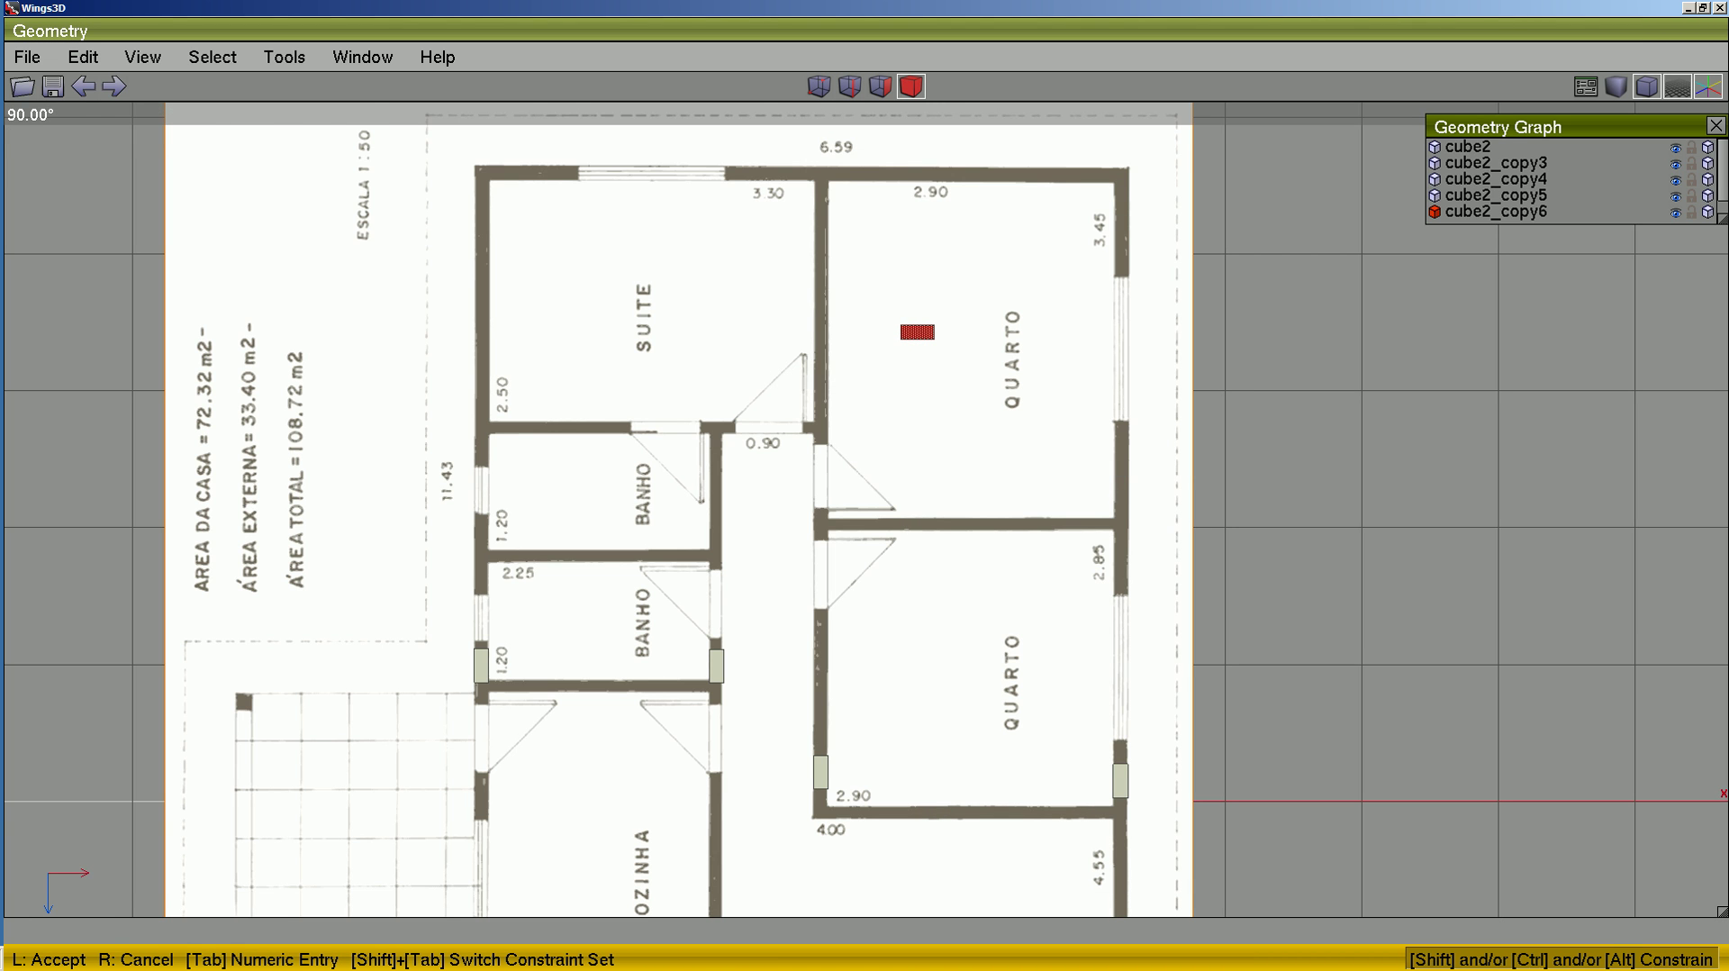
{"action": "left_click", "coordinate": [1014, 317]}
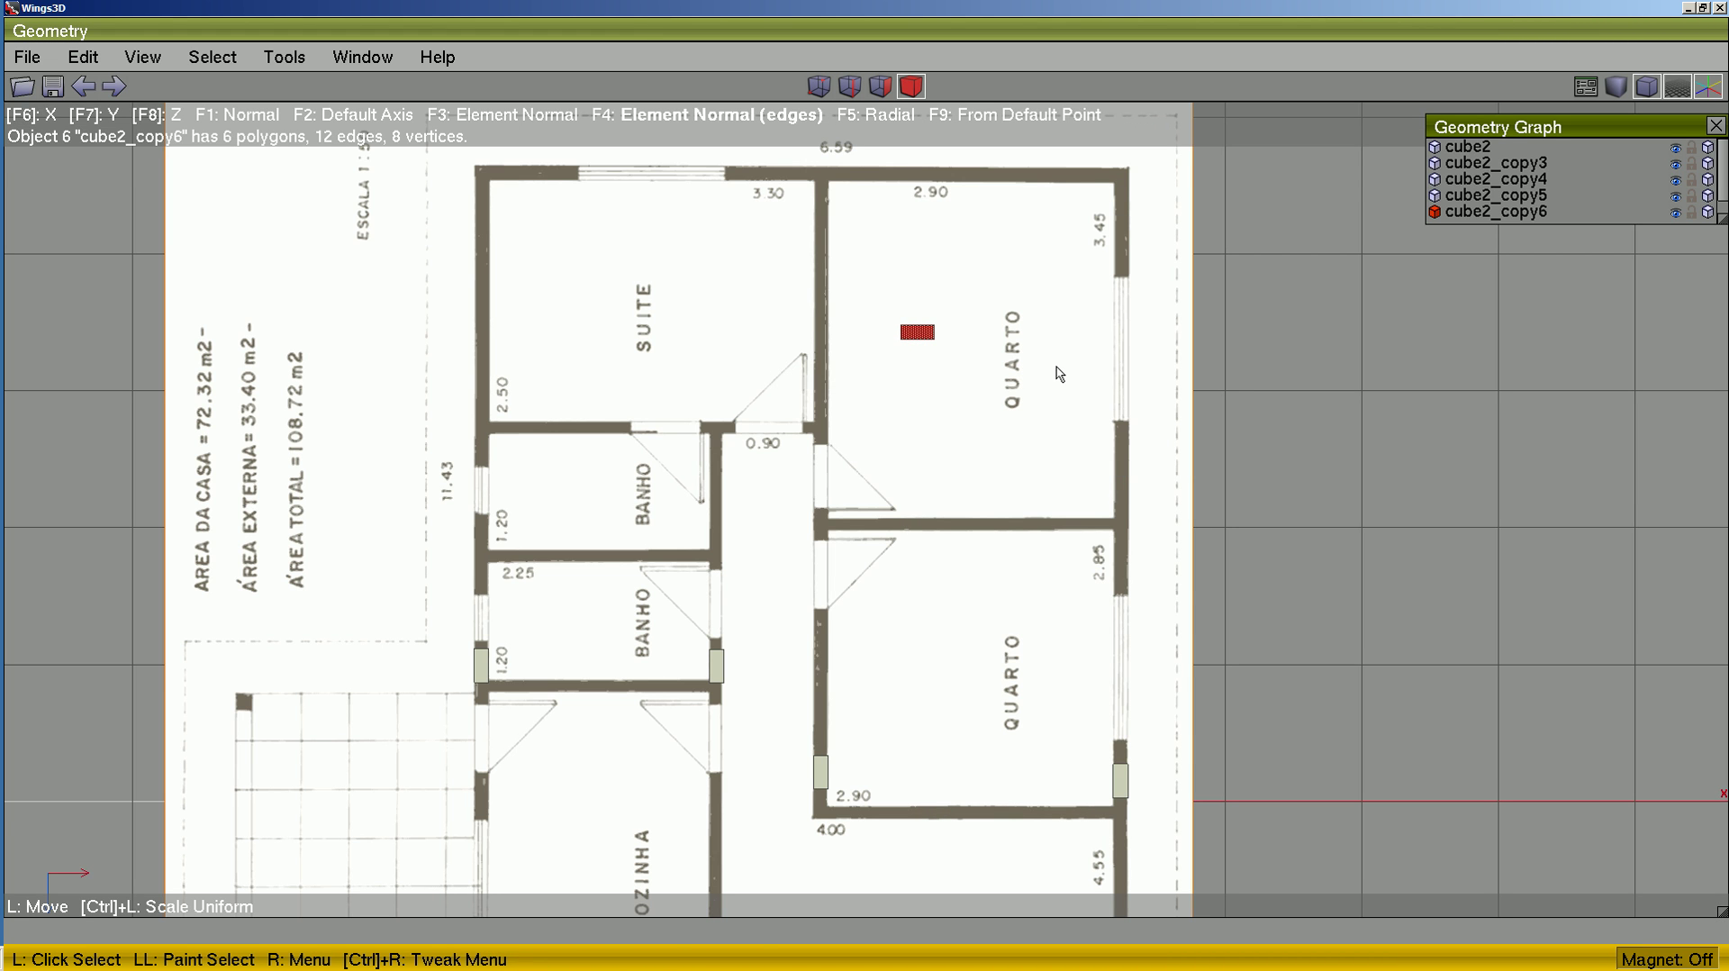
- Move the rotated block freely onto the short outer wall of the QUARTO beside the SUITE
{"action": "right_click", "coordinate": [1015, 324]}
{"action": "left_click", "coordinate": [1018, 220]}
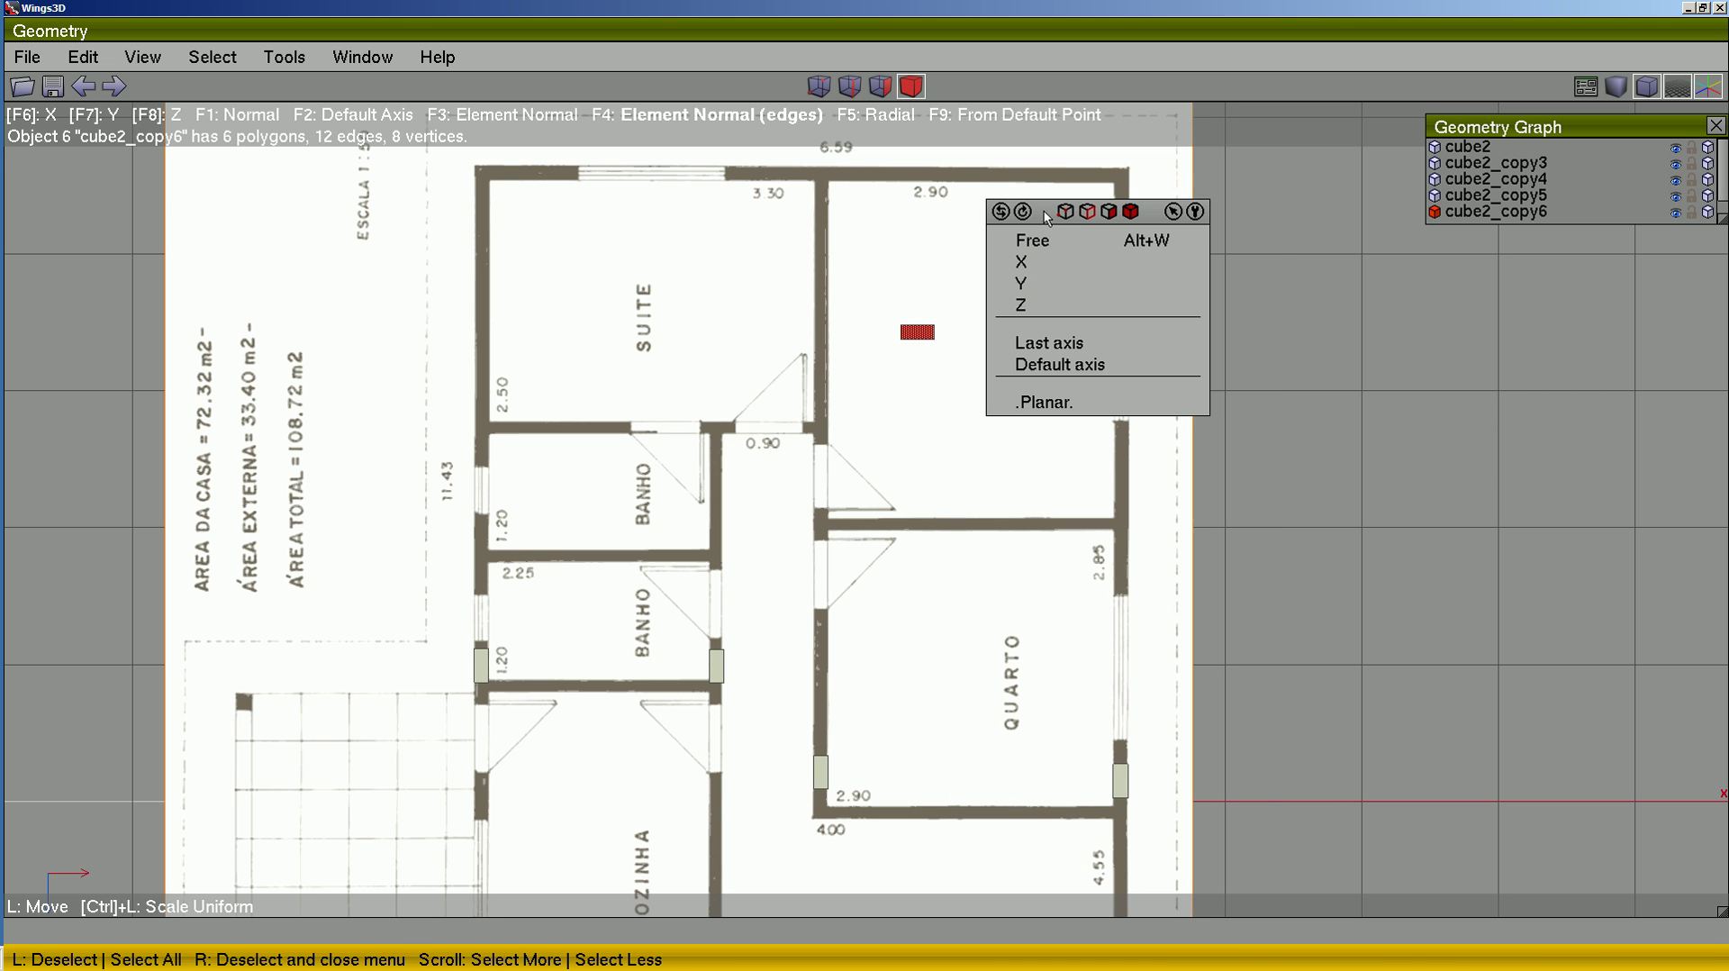
{"action": "left_click", "coordinate": [1017, 235]}
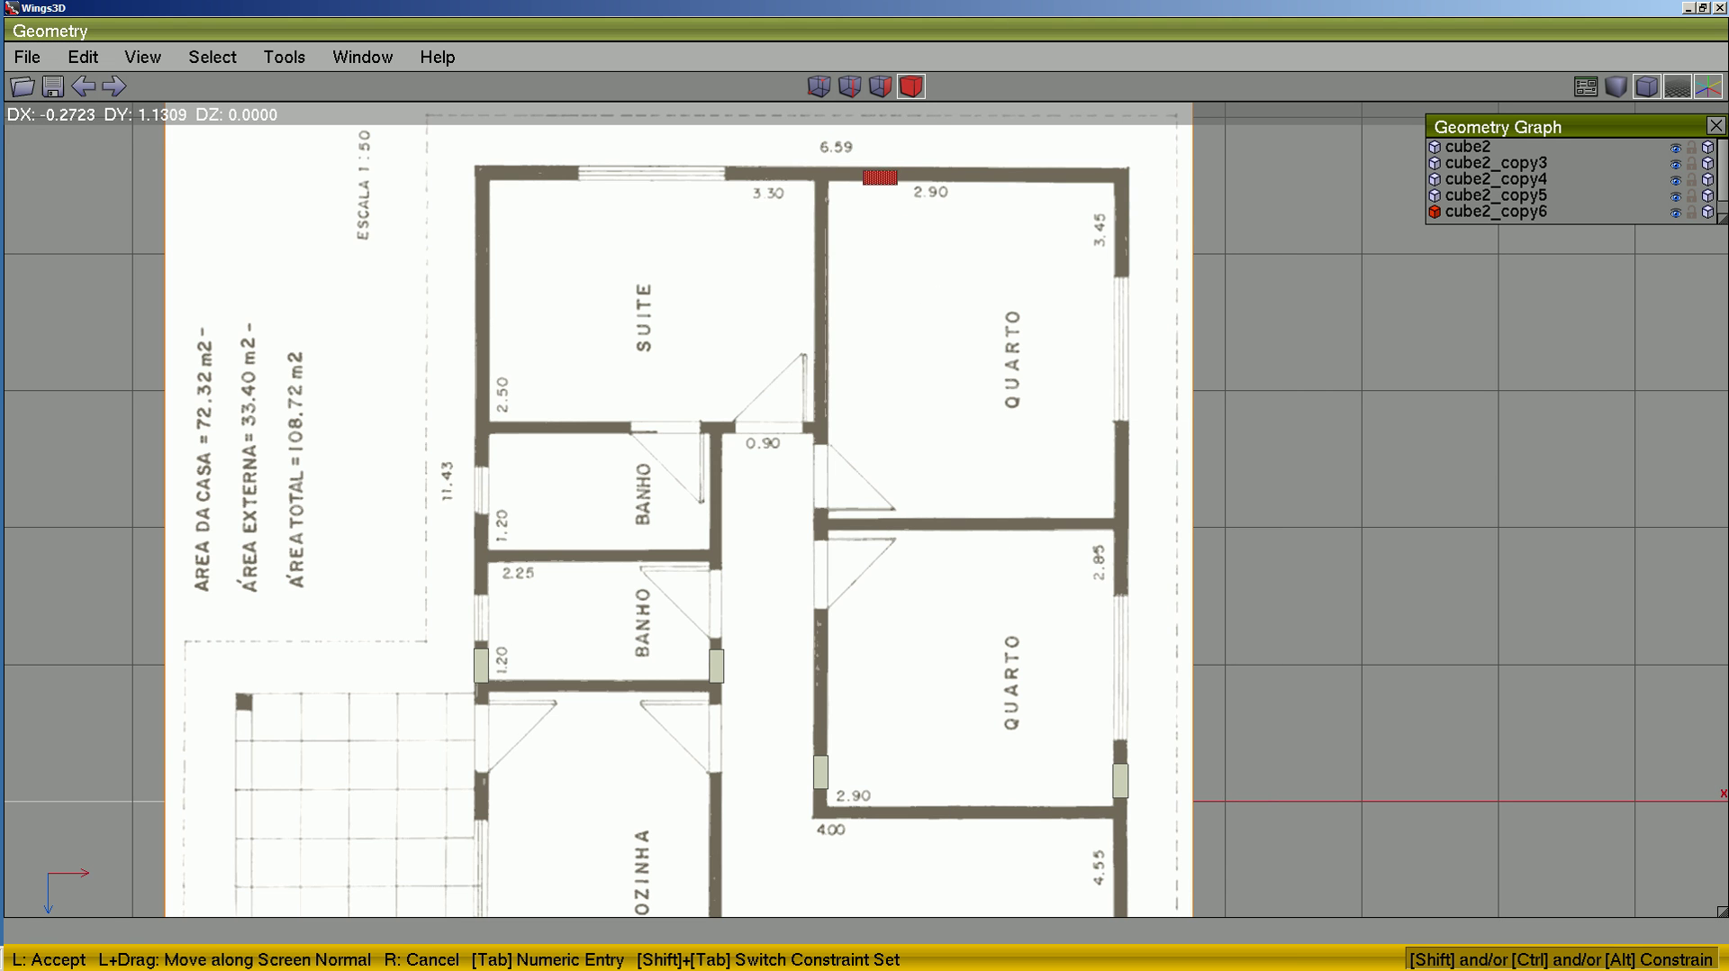
{"action": "left_click", "coordinate": [1042, 236]}
- Duplicate the rotated block twice, placing copies on the wall between the two QUARTOs and the wall between QUARTO and SALÃO
{"action": "right_click", "coordinate": [1043, 236]}
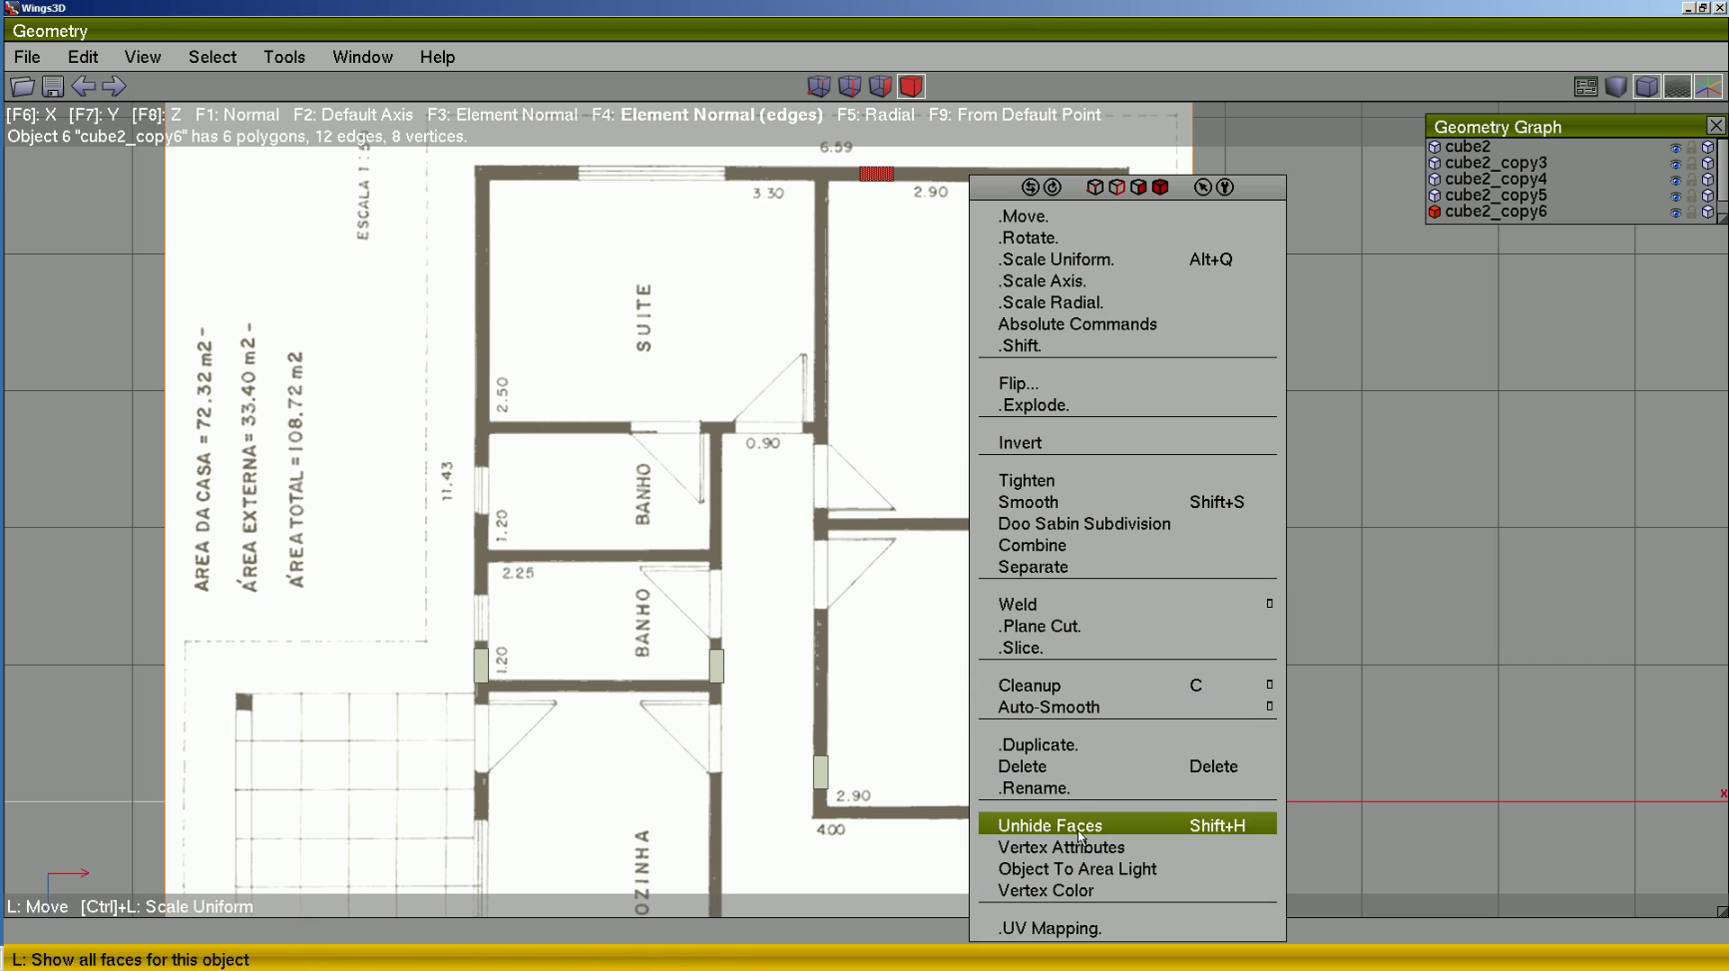
{"action": "left_click", "coordinate": [1081, 743]}
{"action": "left_click", "coordinate": [1061, 759]}
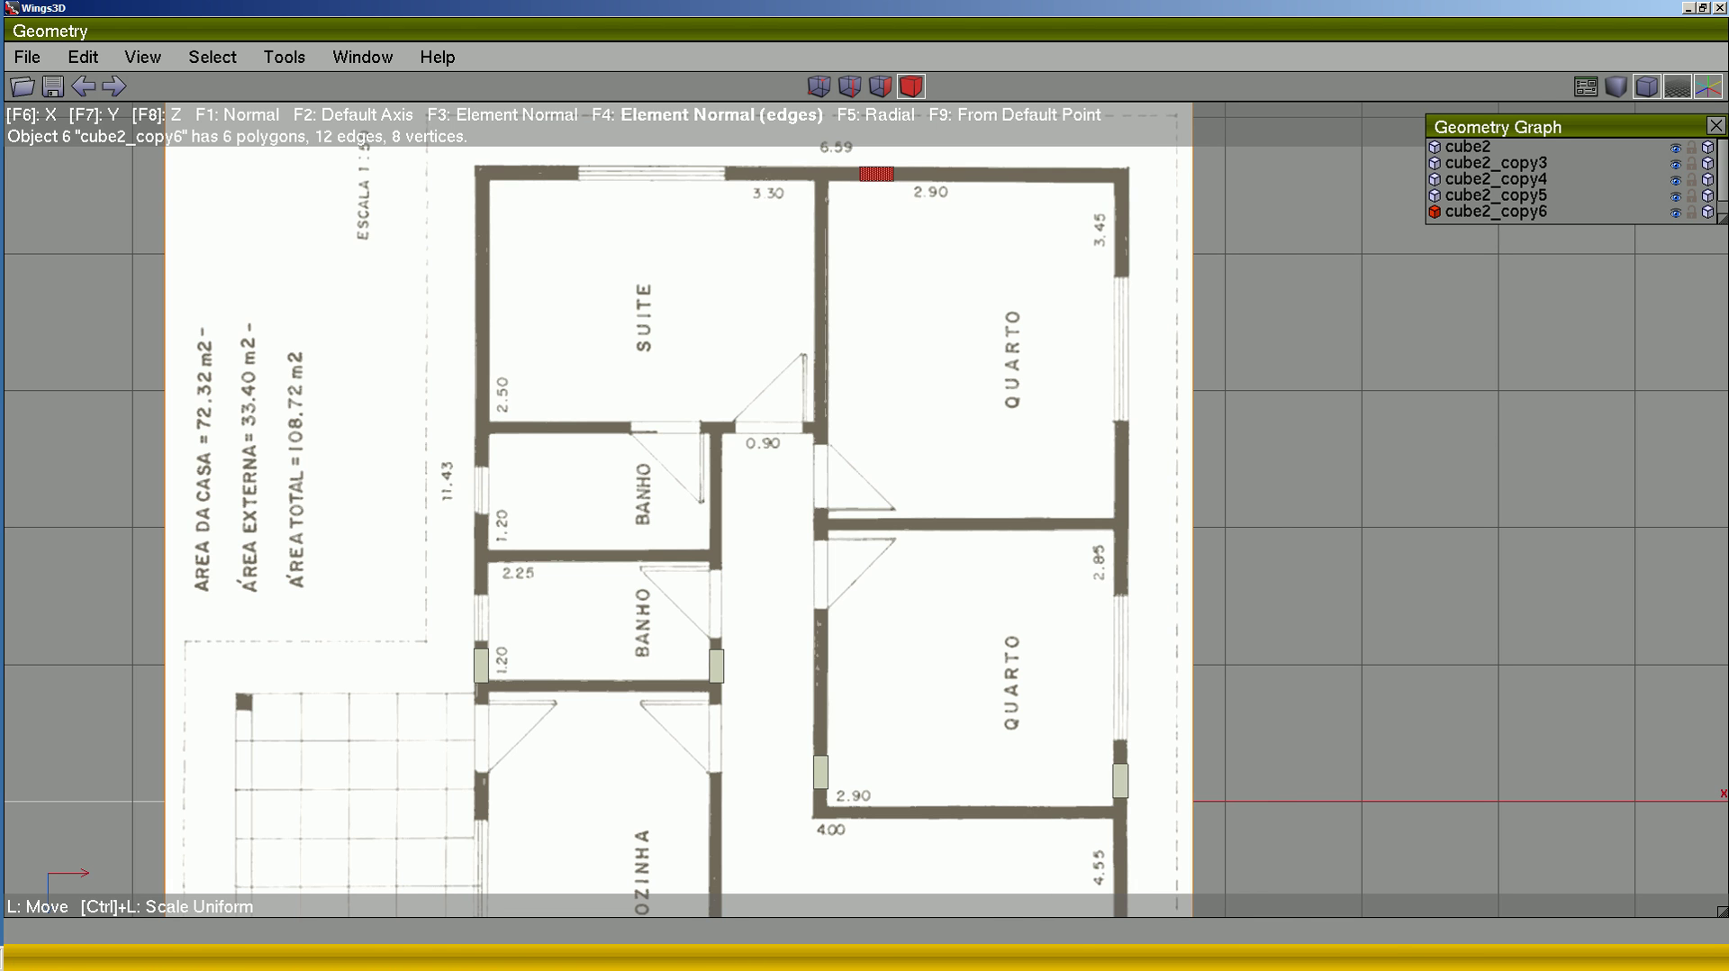
{"action": "left_click", "coordinate": [1065, 766]}
{"action": "key", "text": "d"}
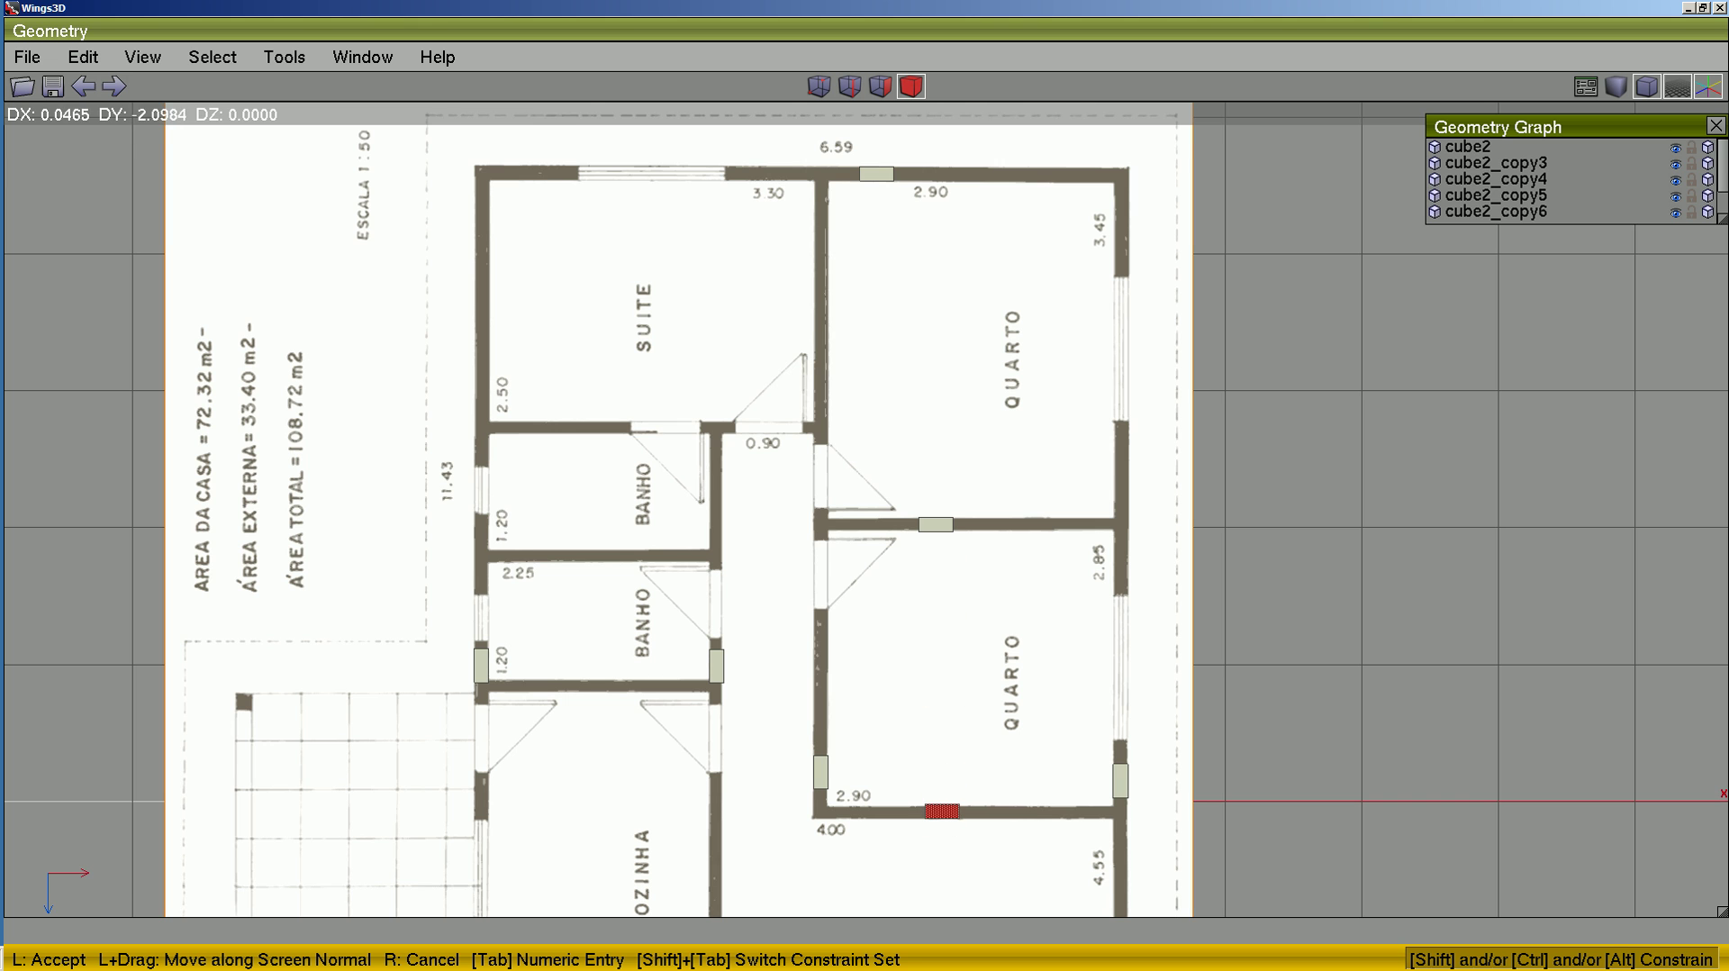
{"action": "left_click", "coordinate": [942, 811]}
- Duplicate the block onto the SUITE–BANHO wall, the wall between the two BANHOs, and the BANHO–COZINHA wall
{"action": "key", "text": "d"}
{"action": "left_click", "coordinate": [592, 427]}
{"action": "key", "text": "d"}
{"action": "left_click", "coordinate": [593, 554]}
{"action": "key", "text": "d"}
{"action": "left_click", "coordinate": [644, 685]}
- Duplicate the block twice more, placing copies on the COZINHA–SALÃO wall and the SALÃO's outer wall between window and door
{"action": "key", "text": "d"}
{"action": "middle_click_drag", "start_coordinate": [644, 685], "coordinate": [646, 279]}
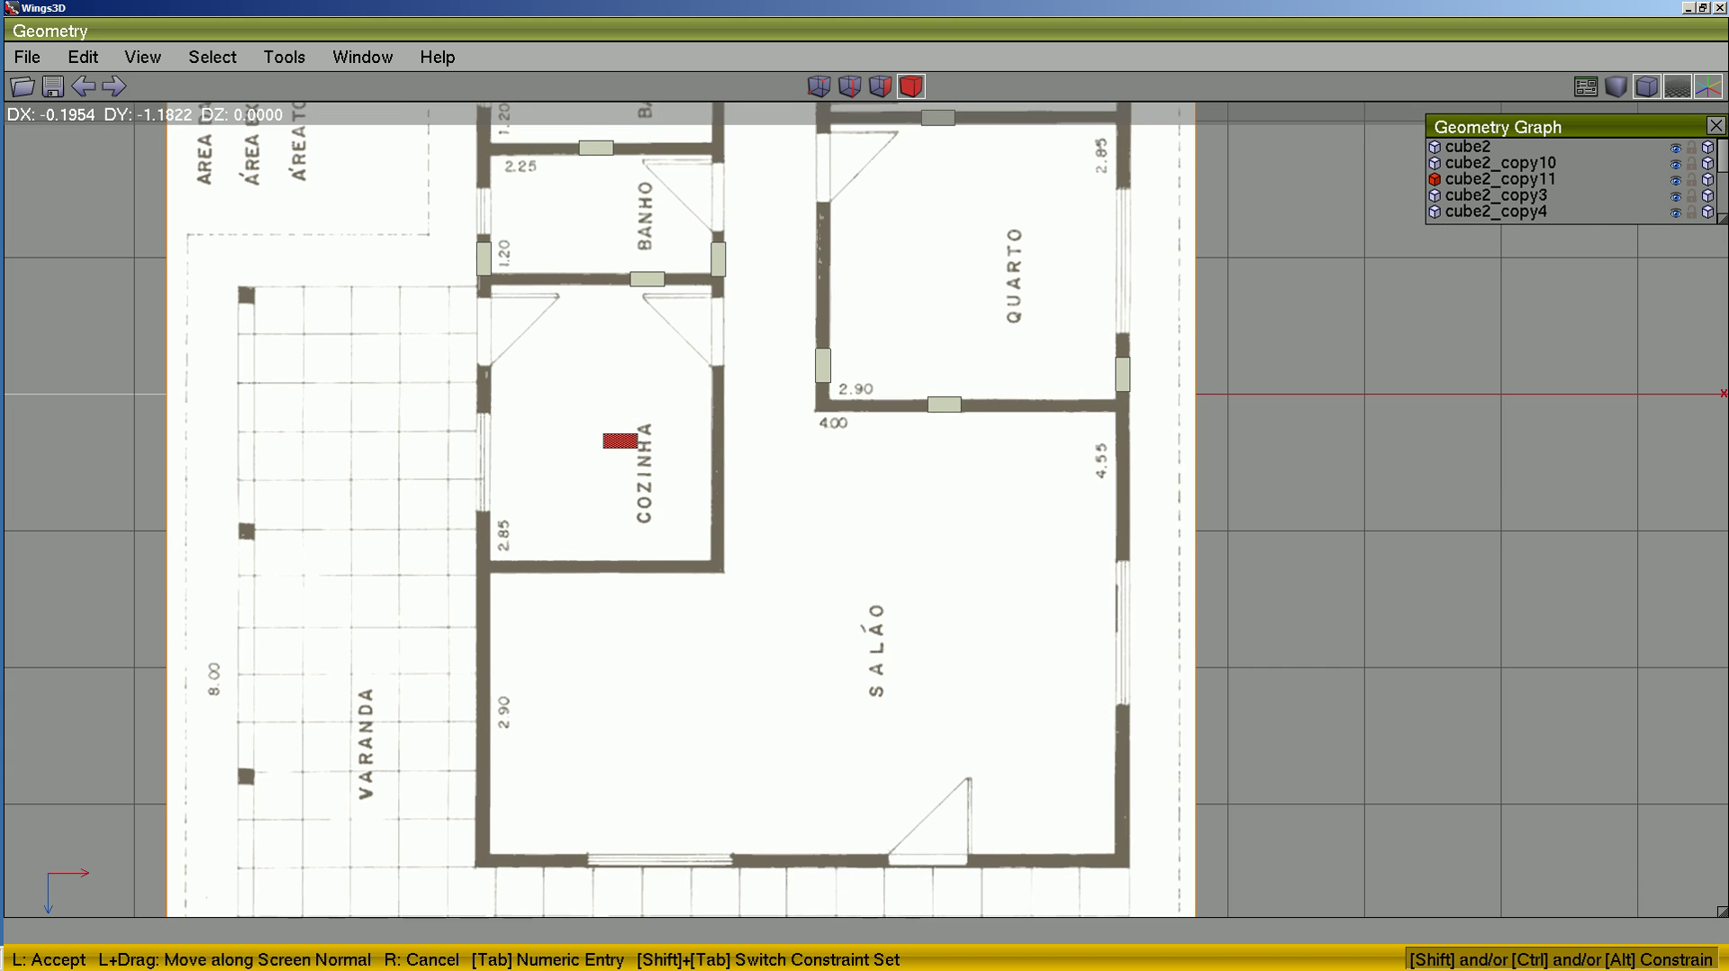
{"action": "left_click", "coordinate": [630, 565]}
{"action": "key", "text": "d"}
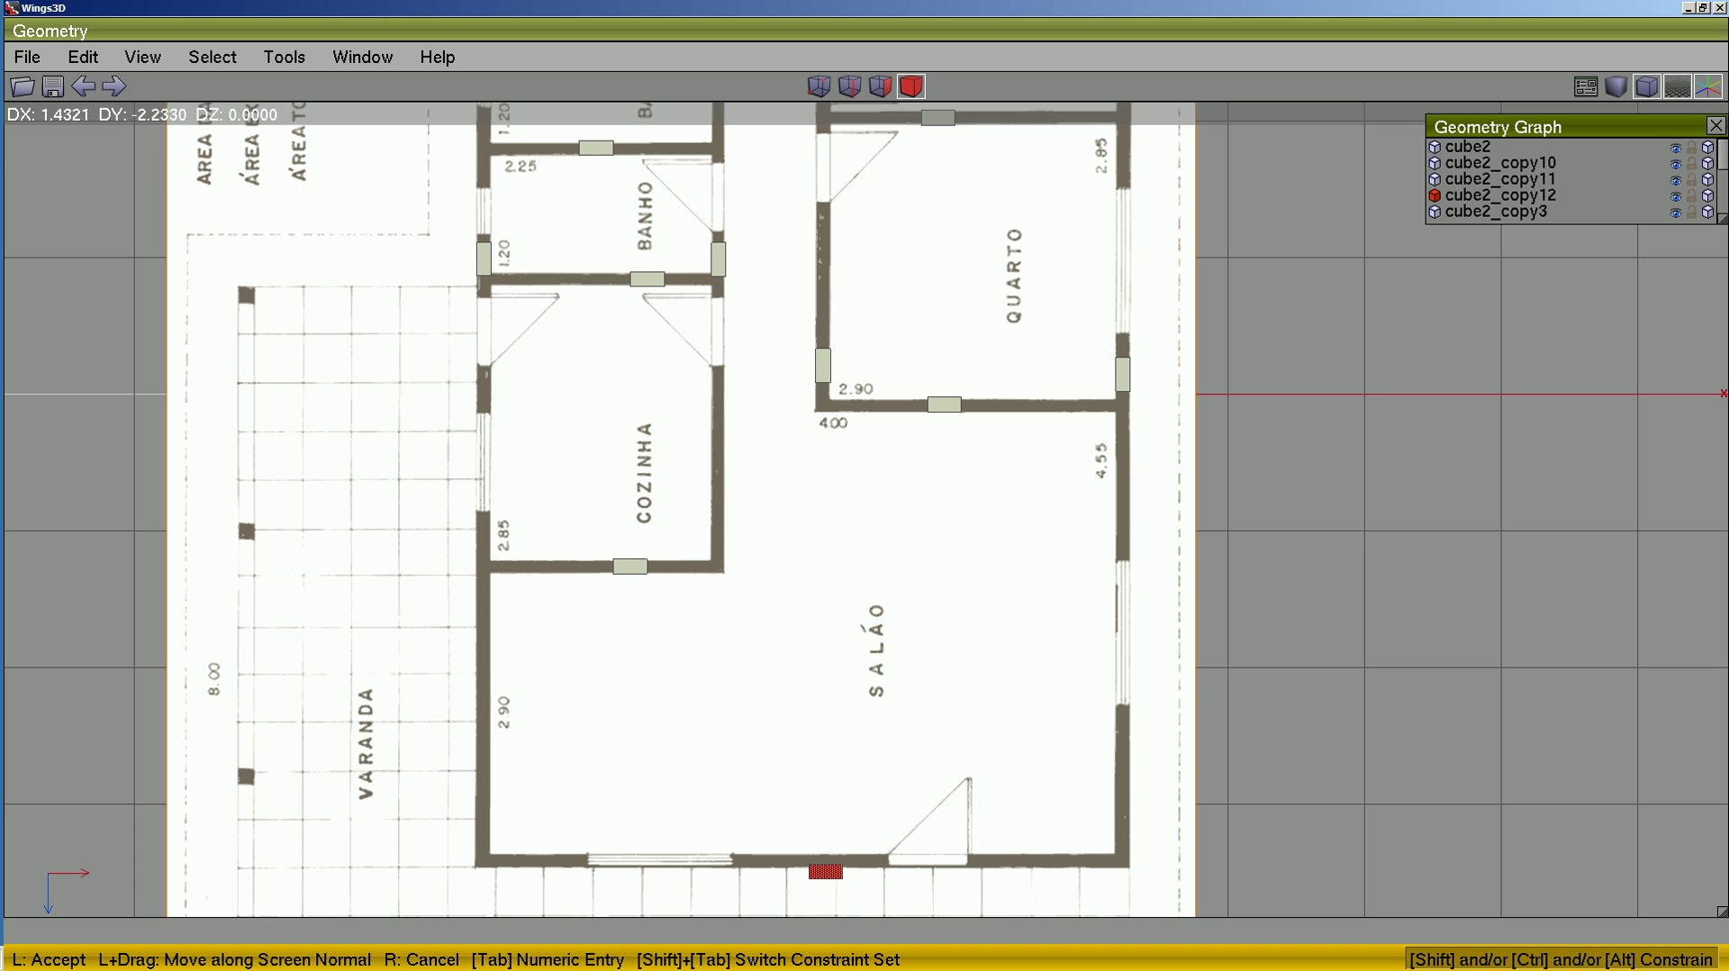
{"action": "left_click", "coordinate": [804, 861]}
- Enlarge the Geometry Graph to list every object, and hide and reshow image1 to check the placed blocks
{"action": "middle_click_drag", "start_coordinate": [1513, 404], "coordinate": [1485, 595]}
{"action": "scroll", "coordinate": [1485, 595], "scroll_direction": "down", "scroll_amount": 3}
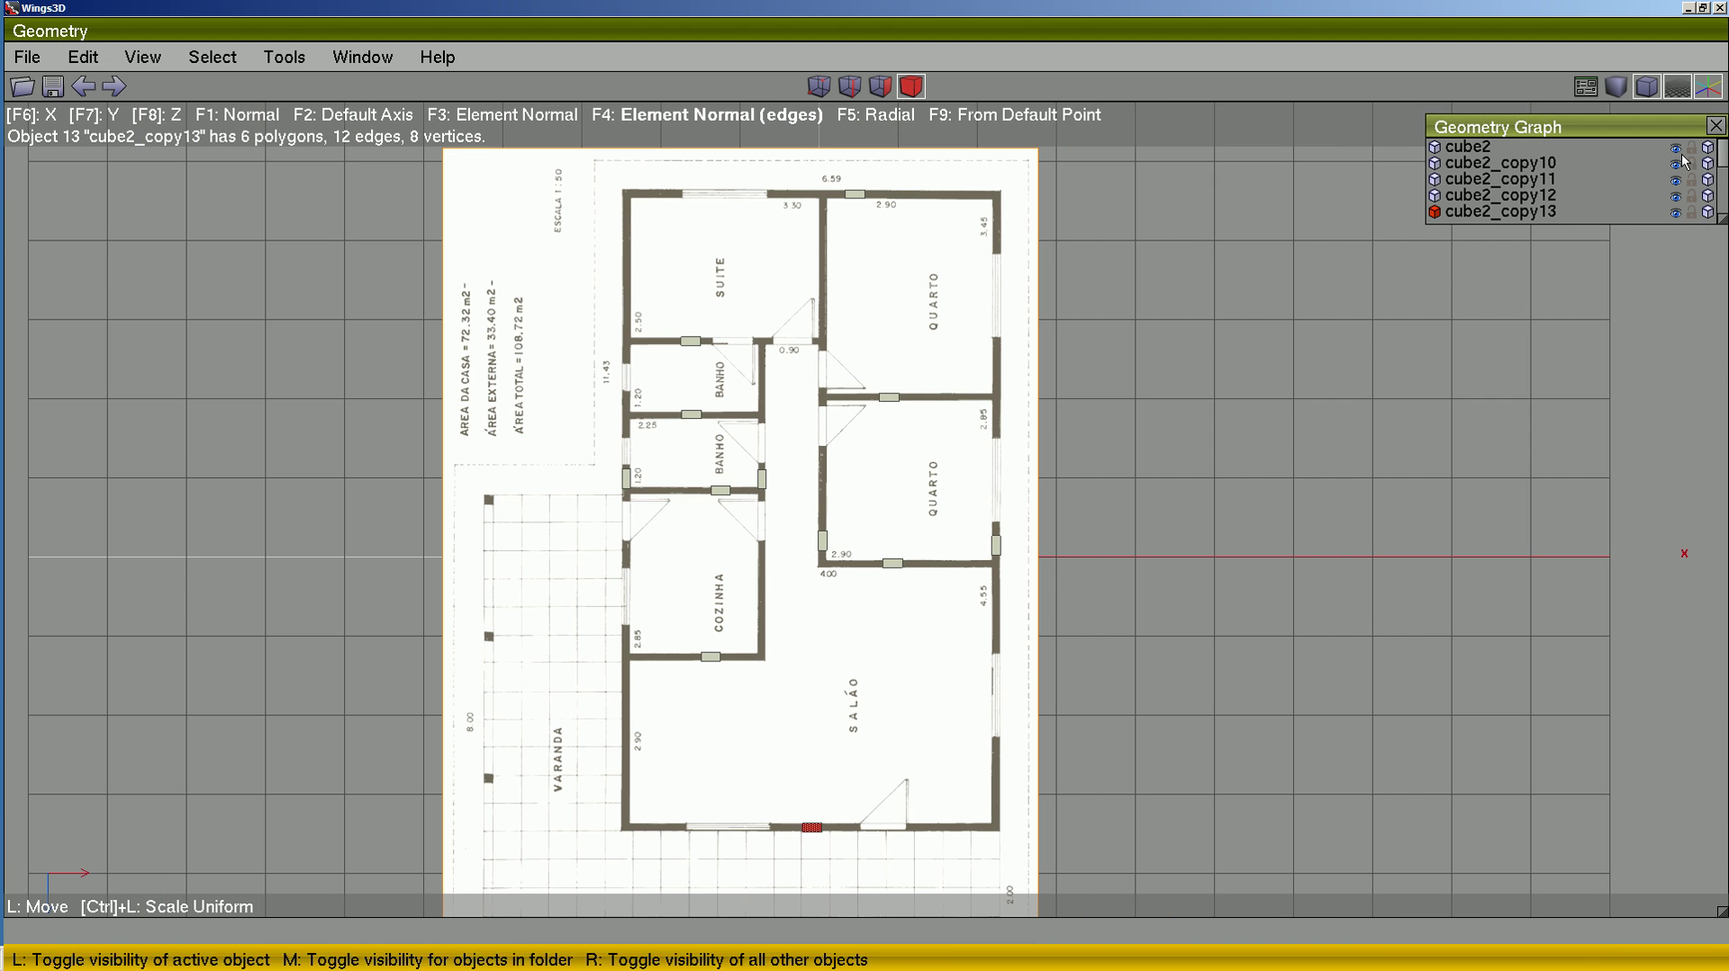
{"action": "left_click_drag", "start_coordinate": [1721, 220], "coordinate": [1722, 401]}
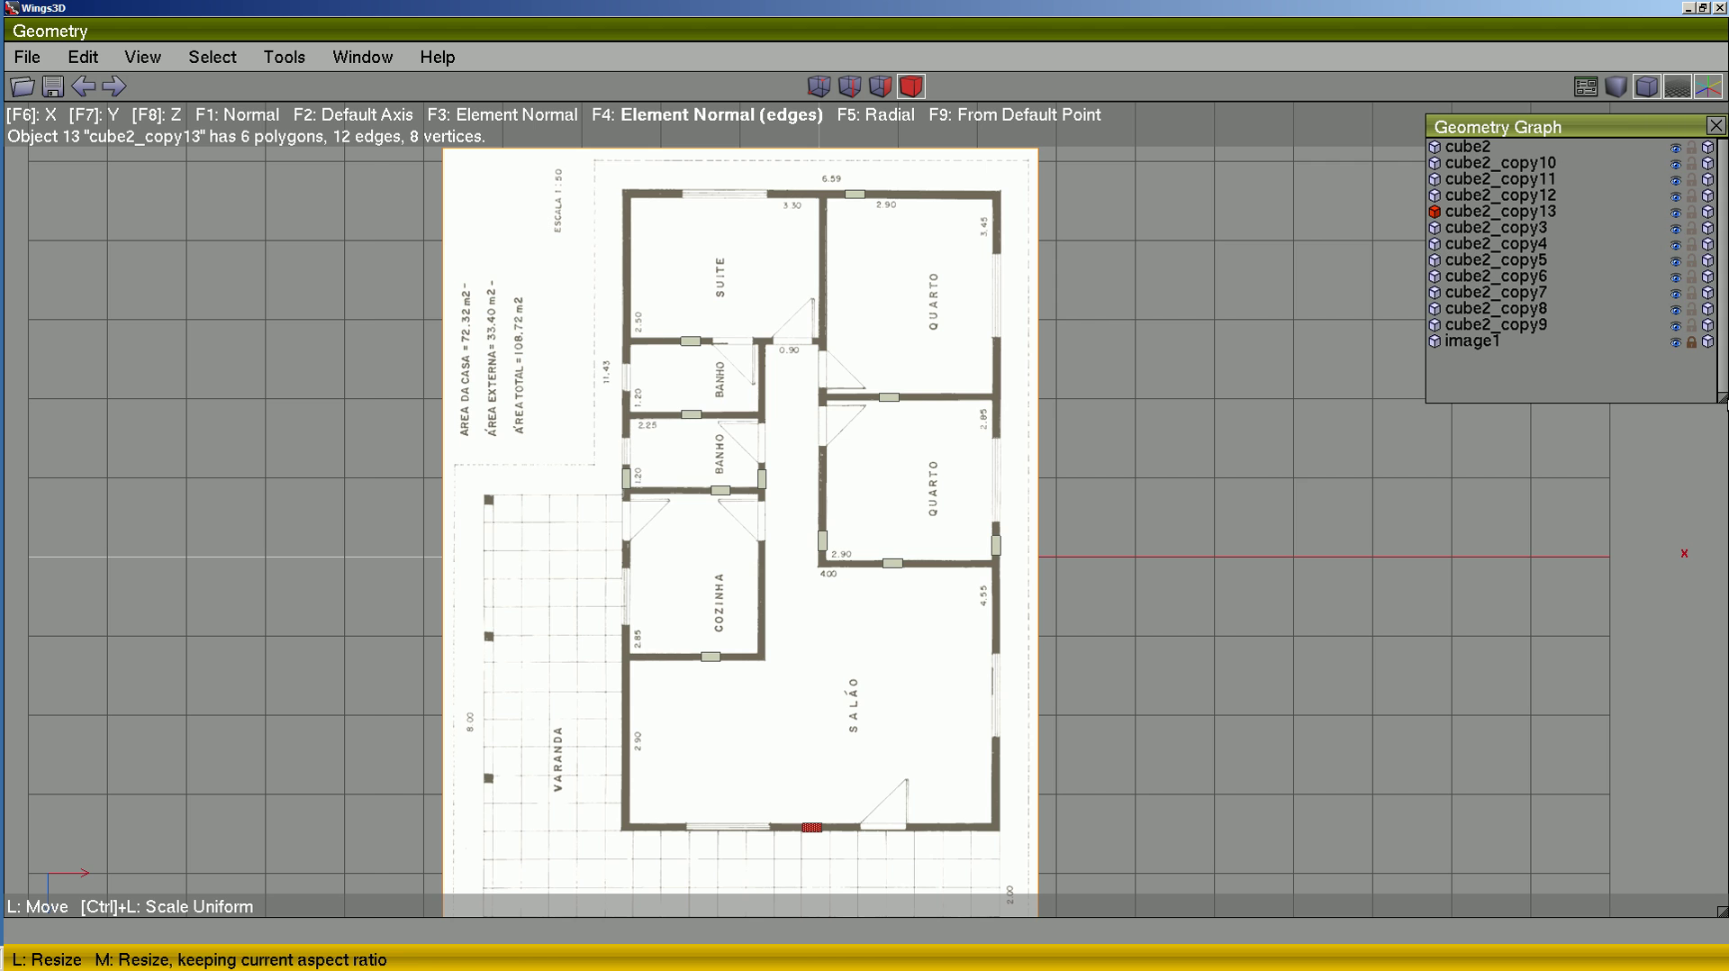
{"action": "left_click", "coordinate": [1677, 343]}
{"action": "left_click", "coordinate": [1676, 343]}
{"action": "left_click", "coordinate": [1677, 343]}
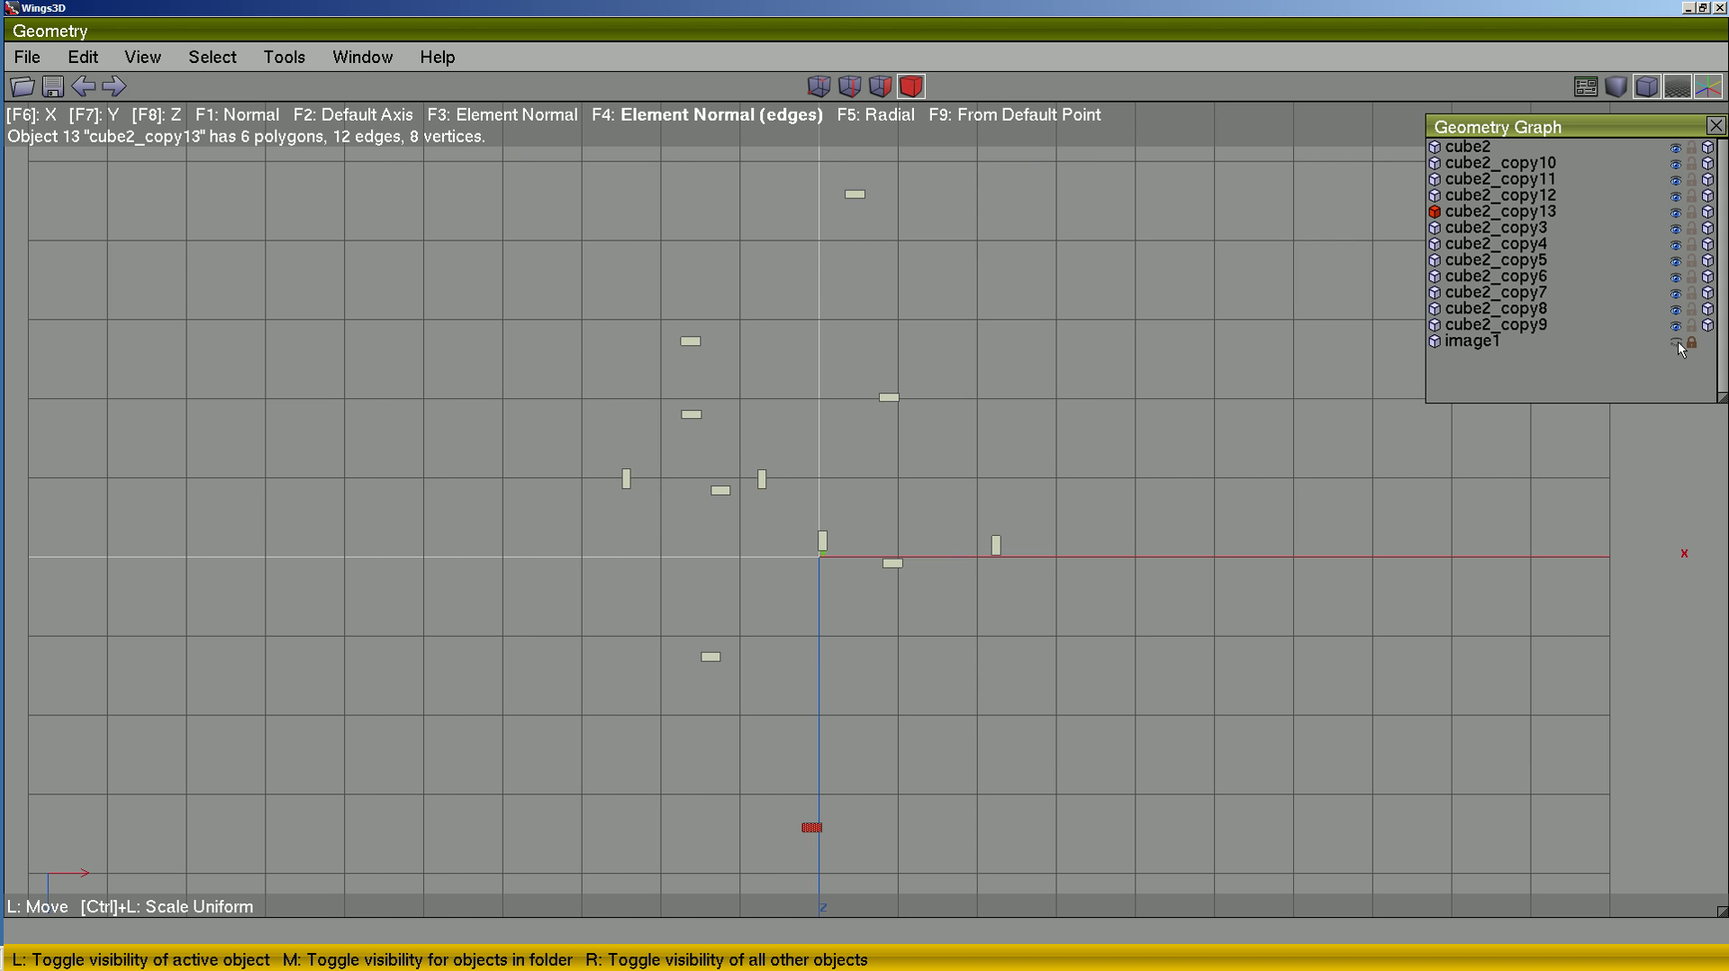
{"action": "left_click", "coordinate": [1677, 344]}
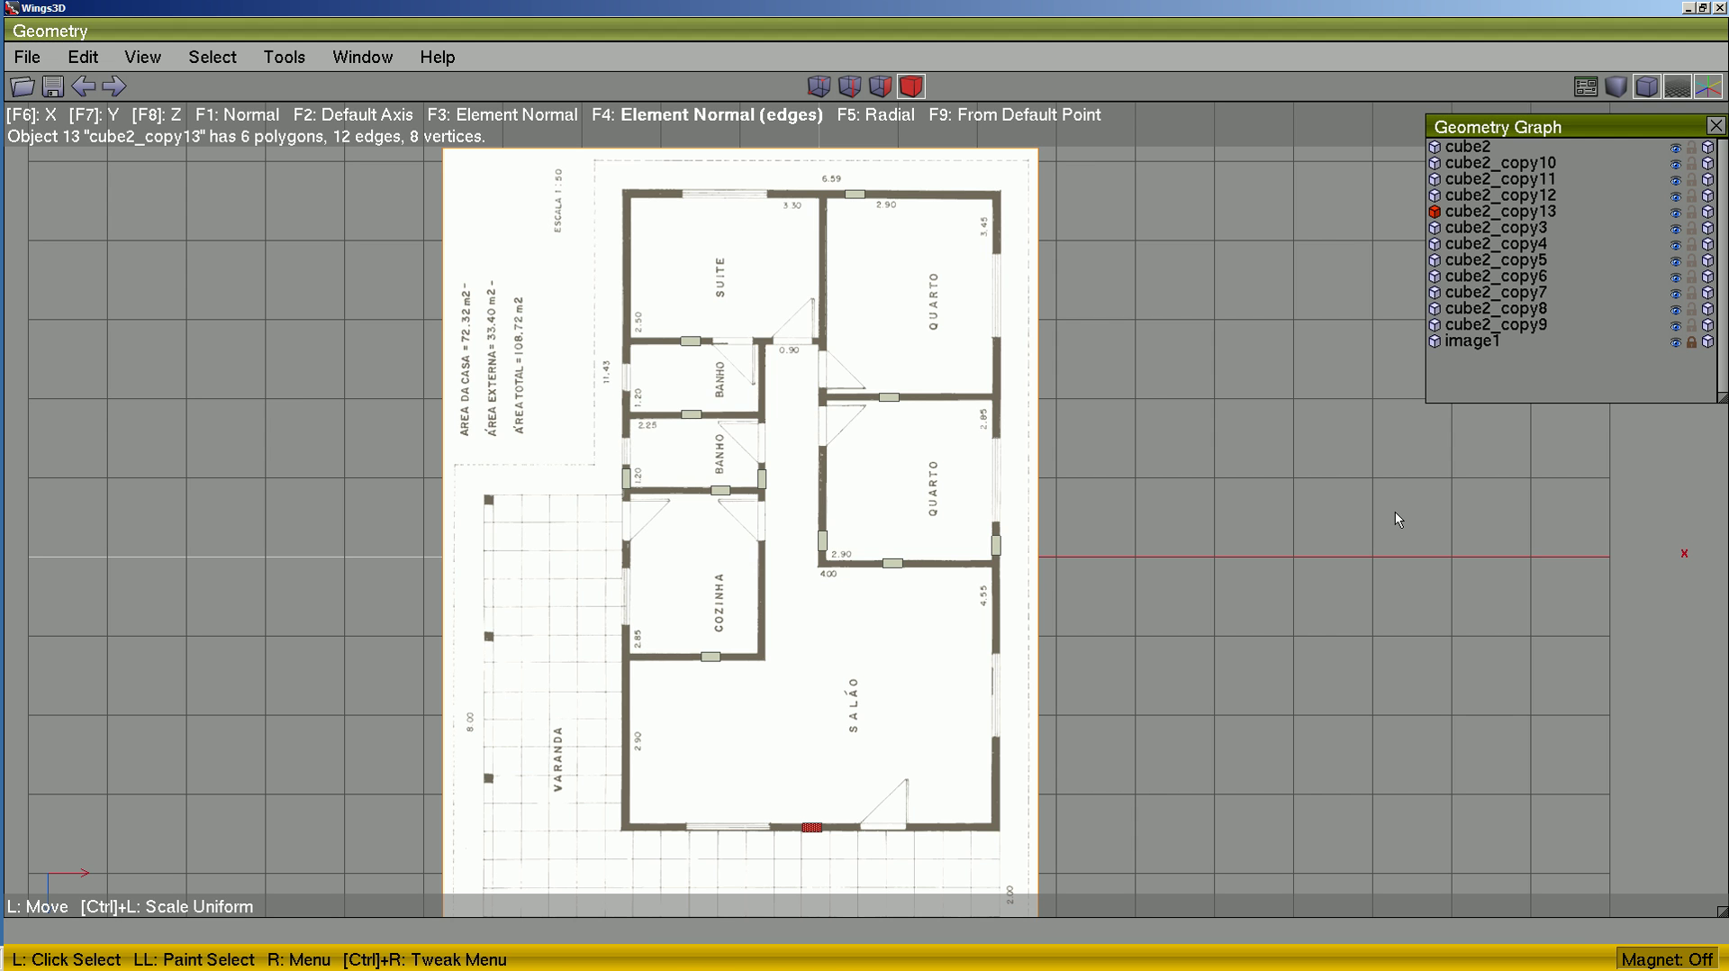
- In a perspective view, select all the wall blocks, put them on the ground plane, and clear the selection
{"action": "left_click", "coordinate": [1646, 86]}
{"action": "middle_click_drag", "start_coordinate": [1318, 644], "coordinate": [1305, 645], "text": "alt"}
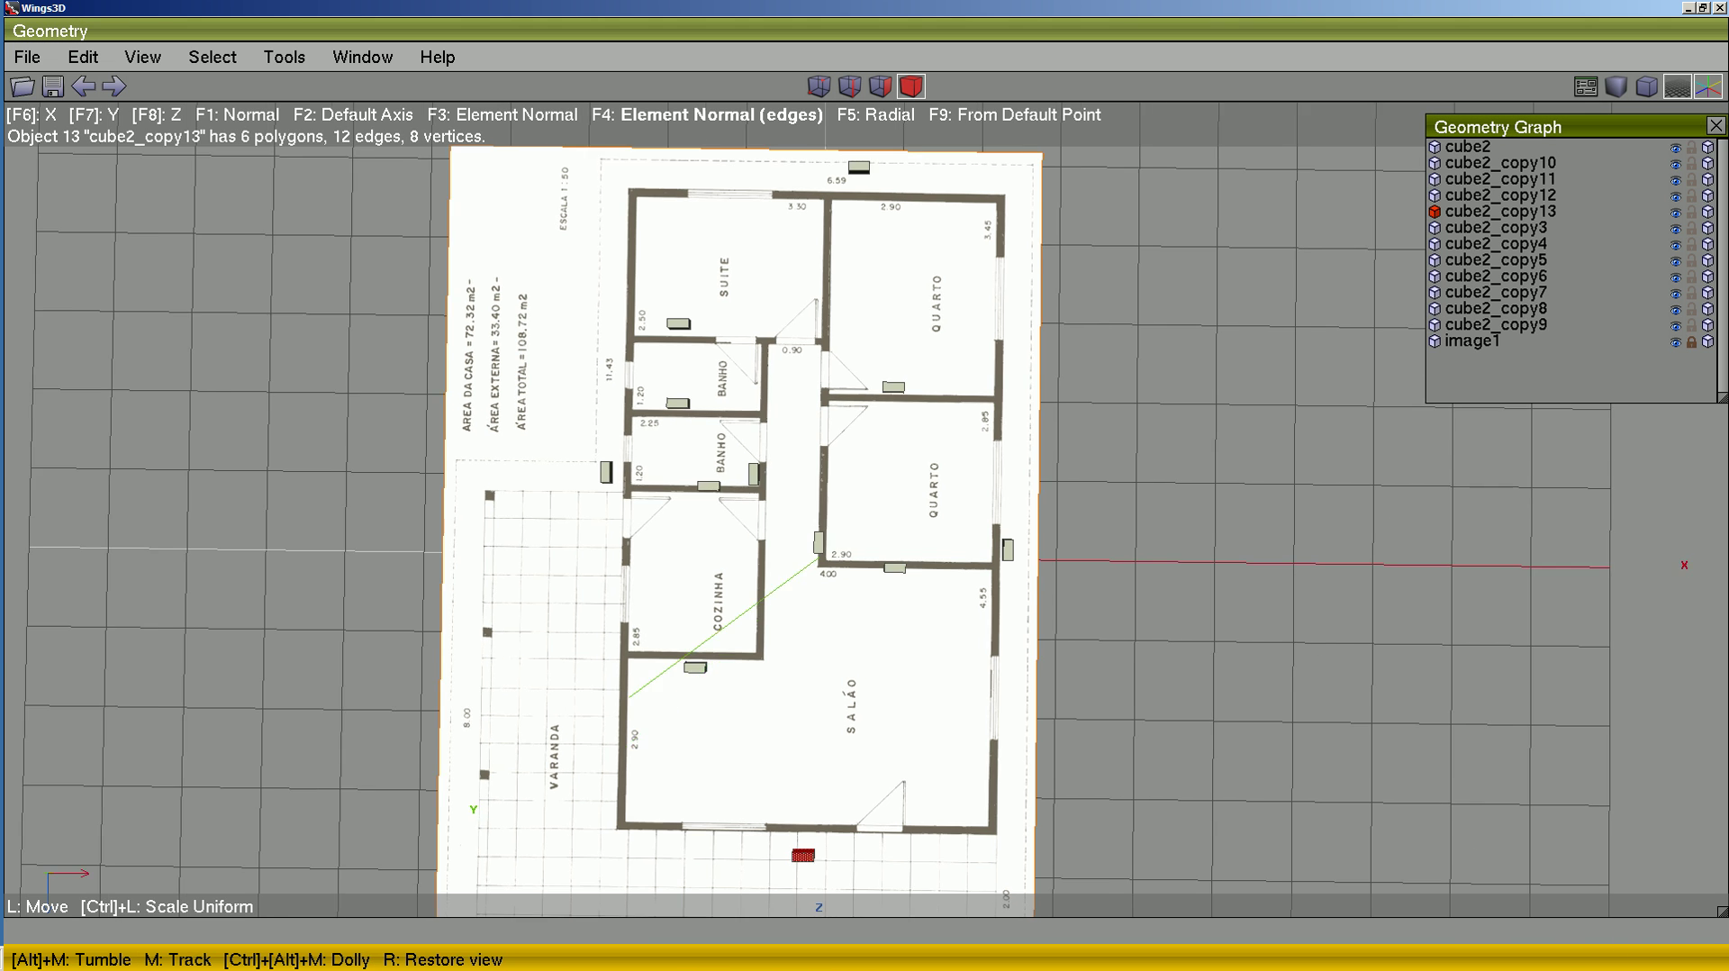
{"action": "left_click", "coordinate": [1259, 600]}
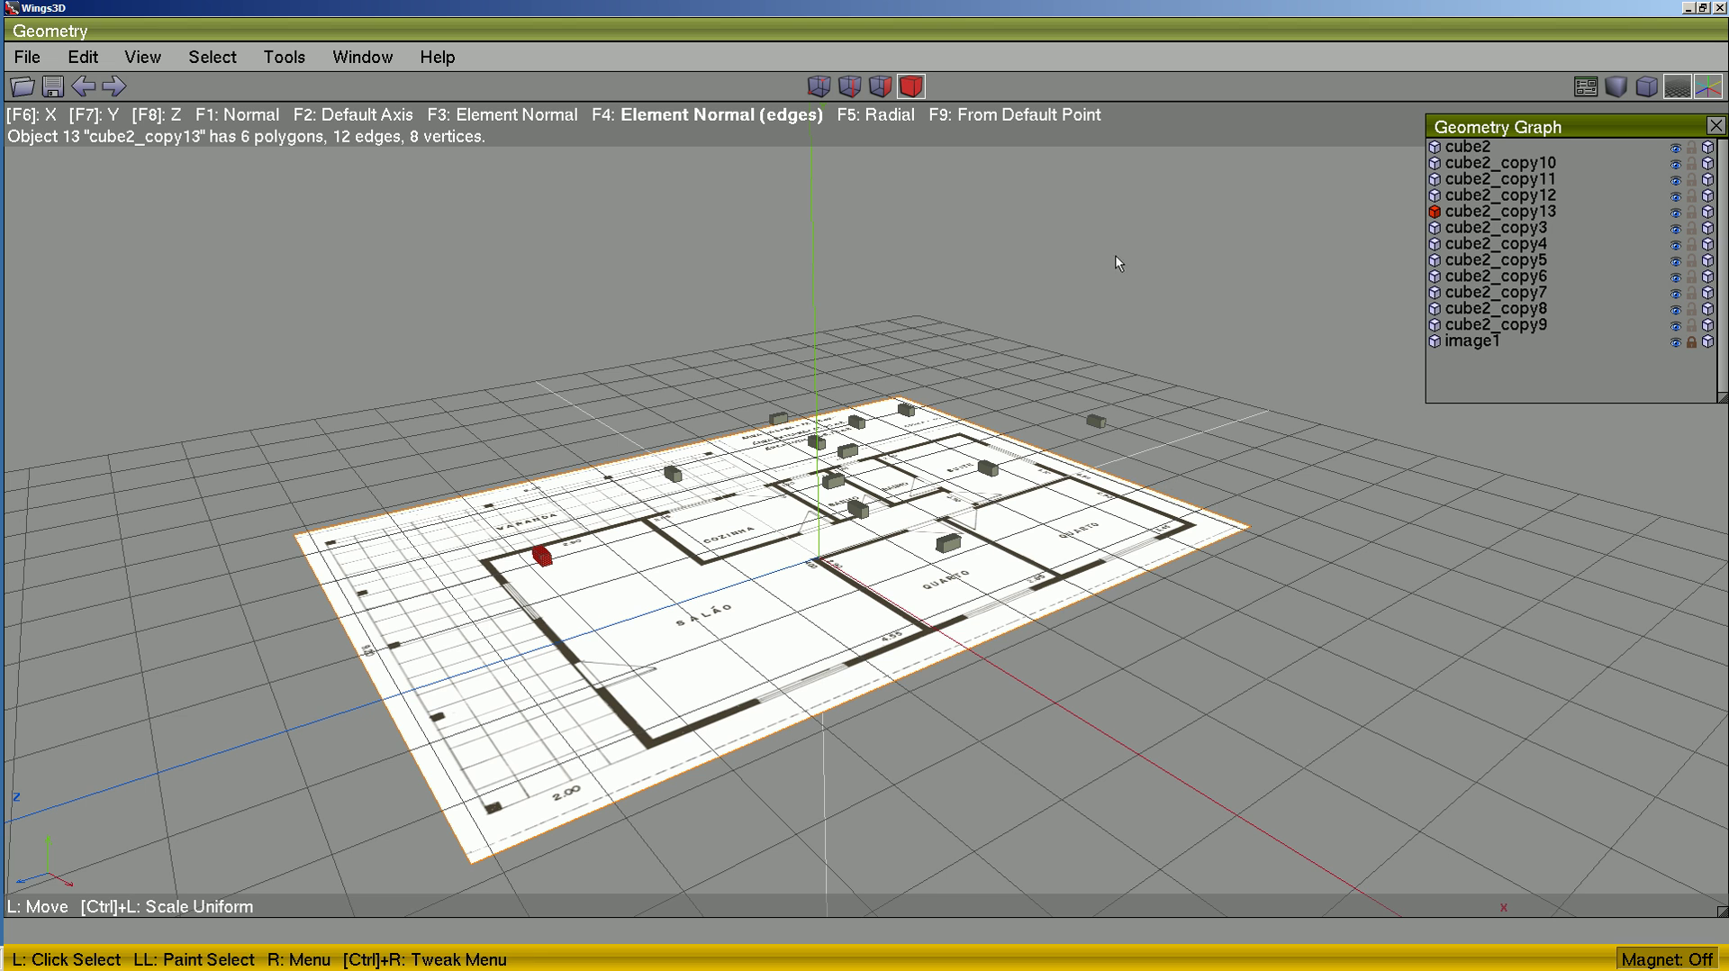
{"action": "key", "text": "ctrl+a"}
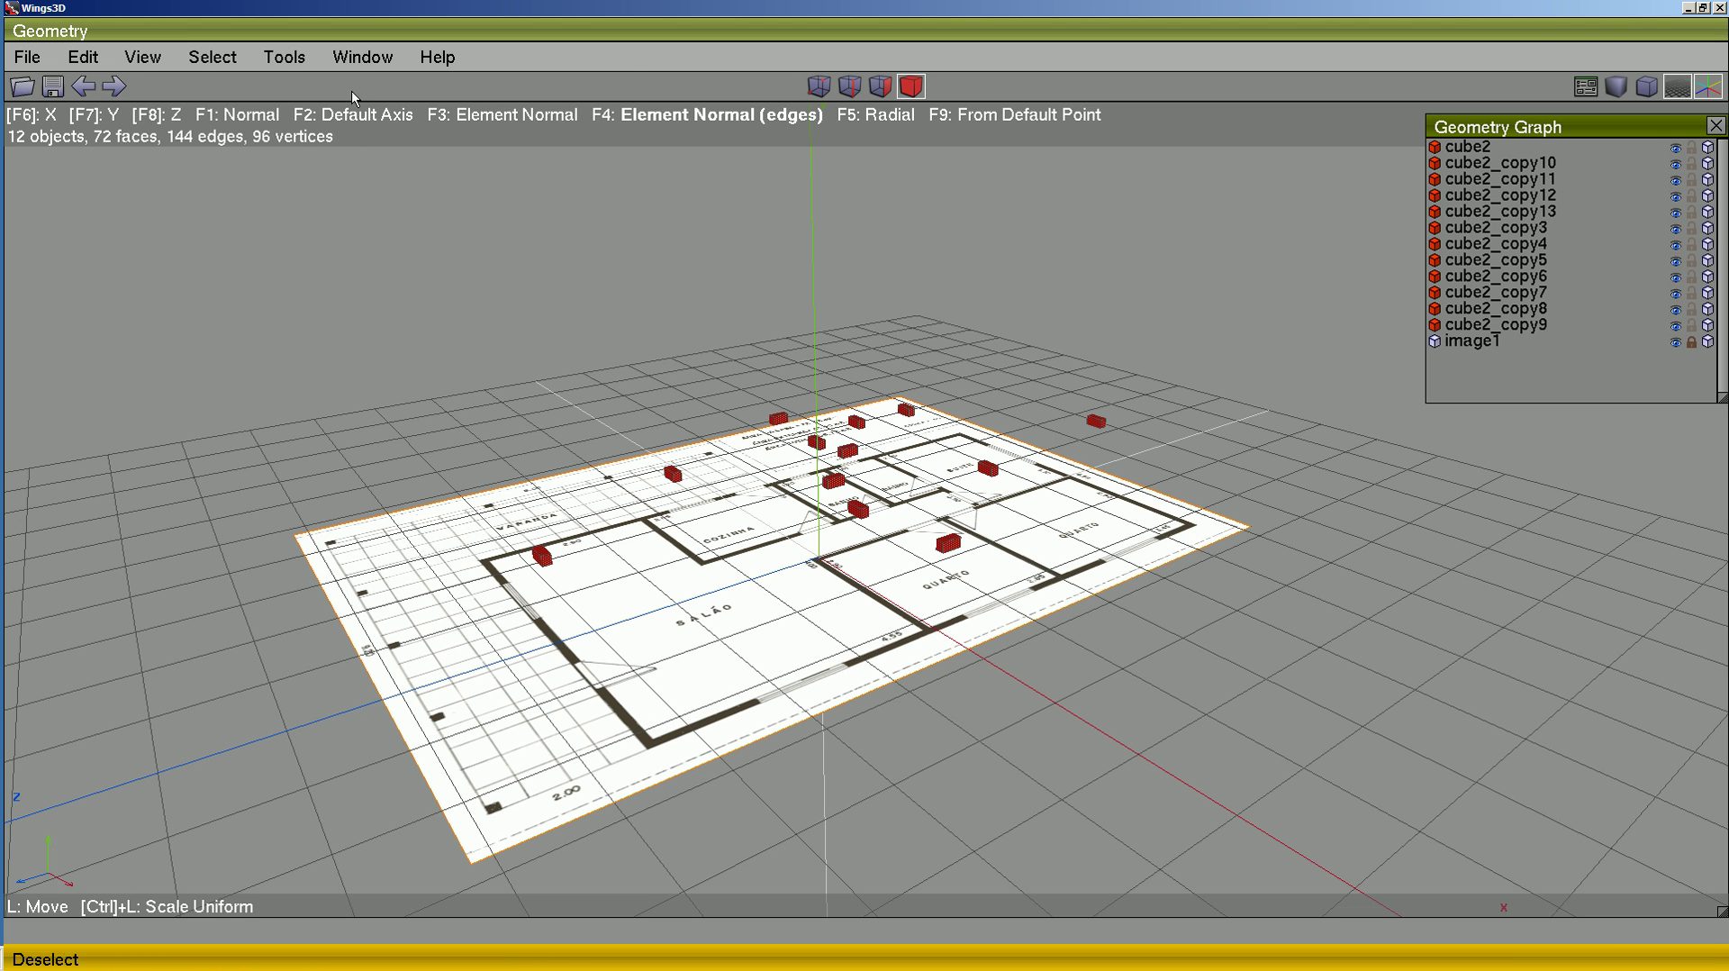
{"action": "left_click", "coordinate": [284, 57]}
{"action": "left_click", "coordinate": [405, 319]}
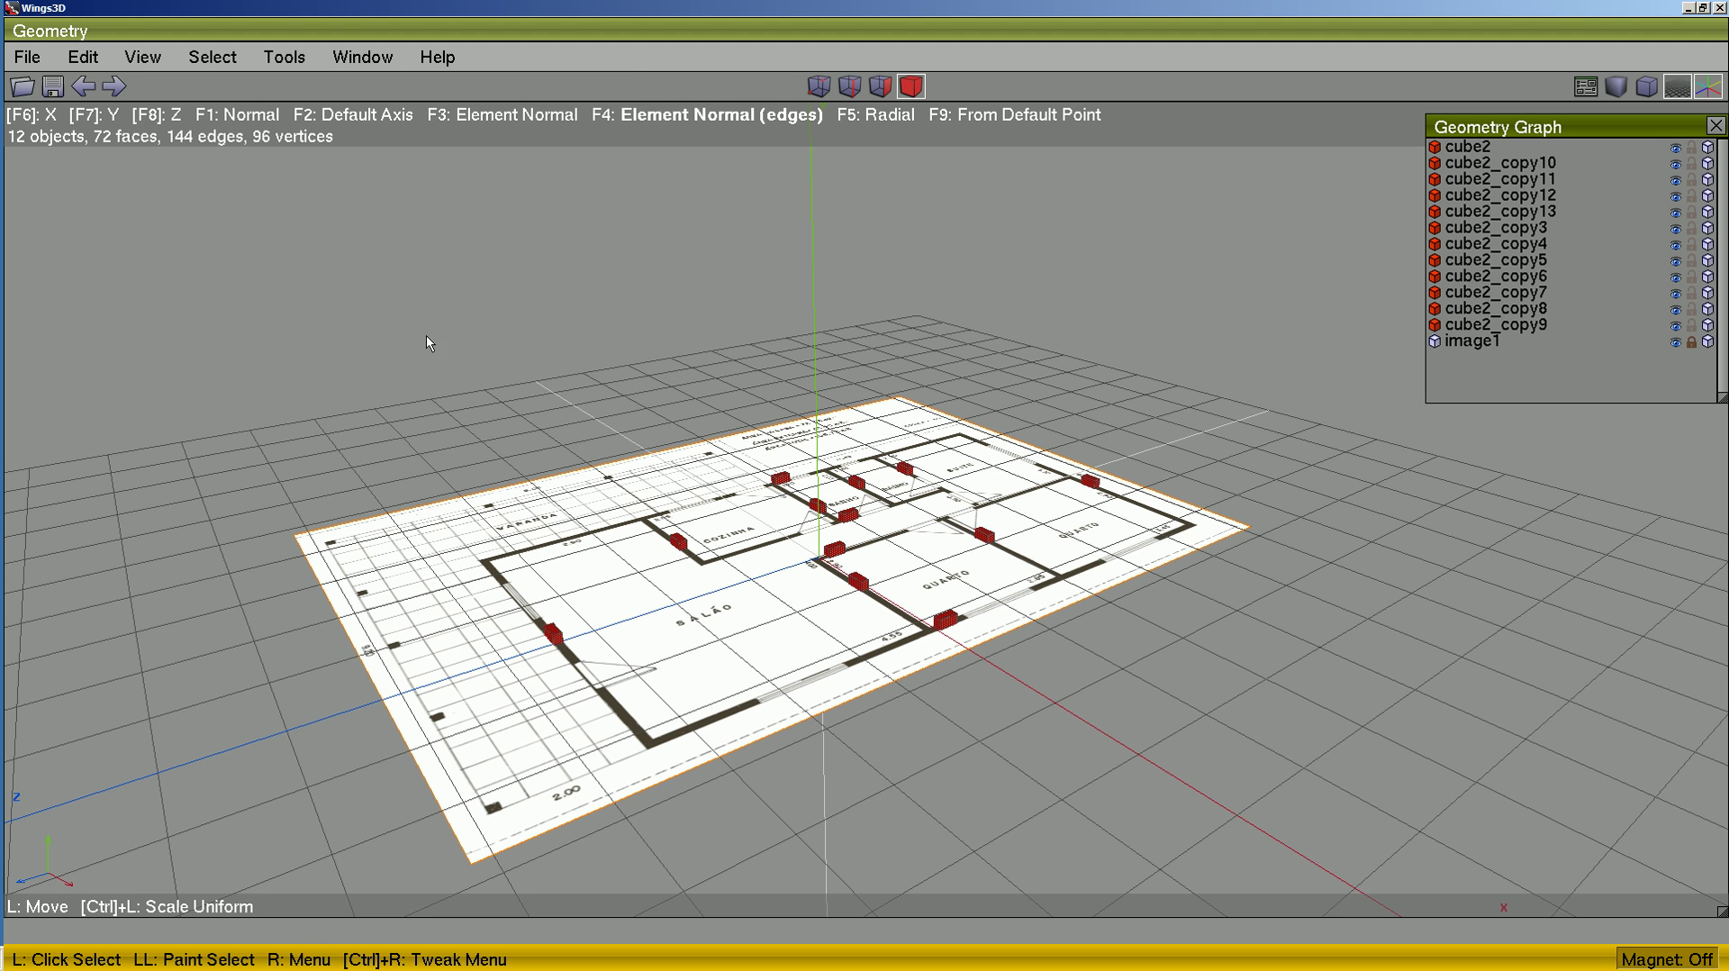
{"action": "middle_click_drag", "start_coordinate": [1193, 613], "coordinate": [1240, 345]}
{"action": "key", "text": "space"}
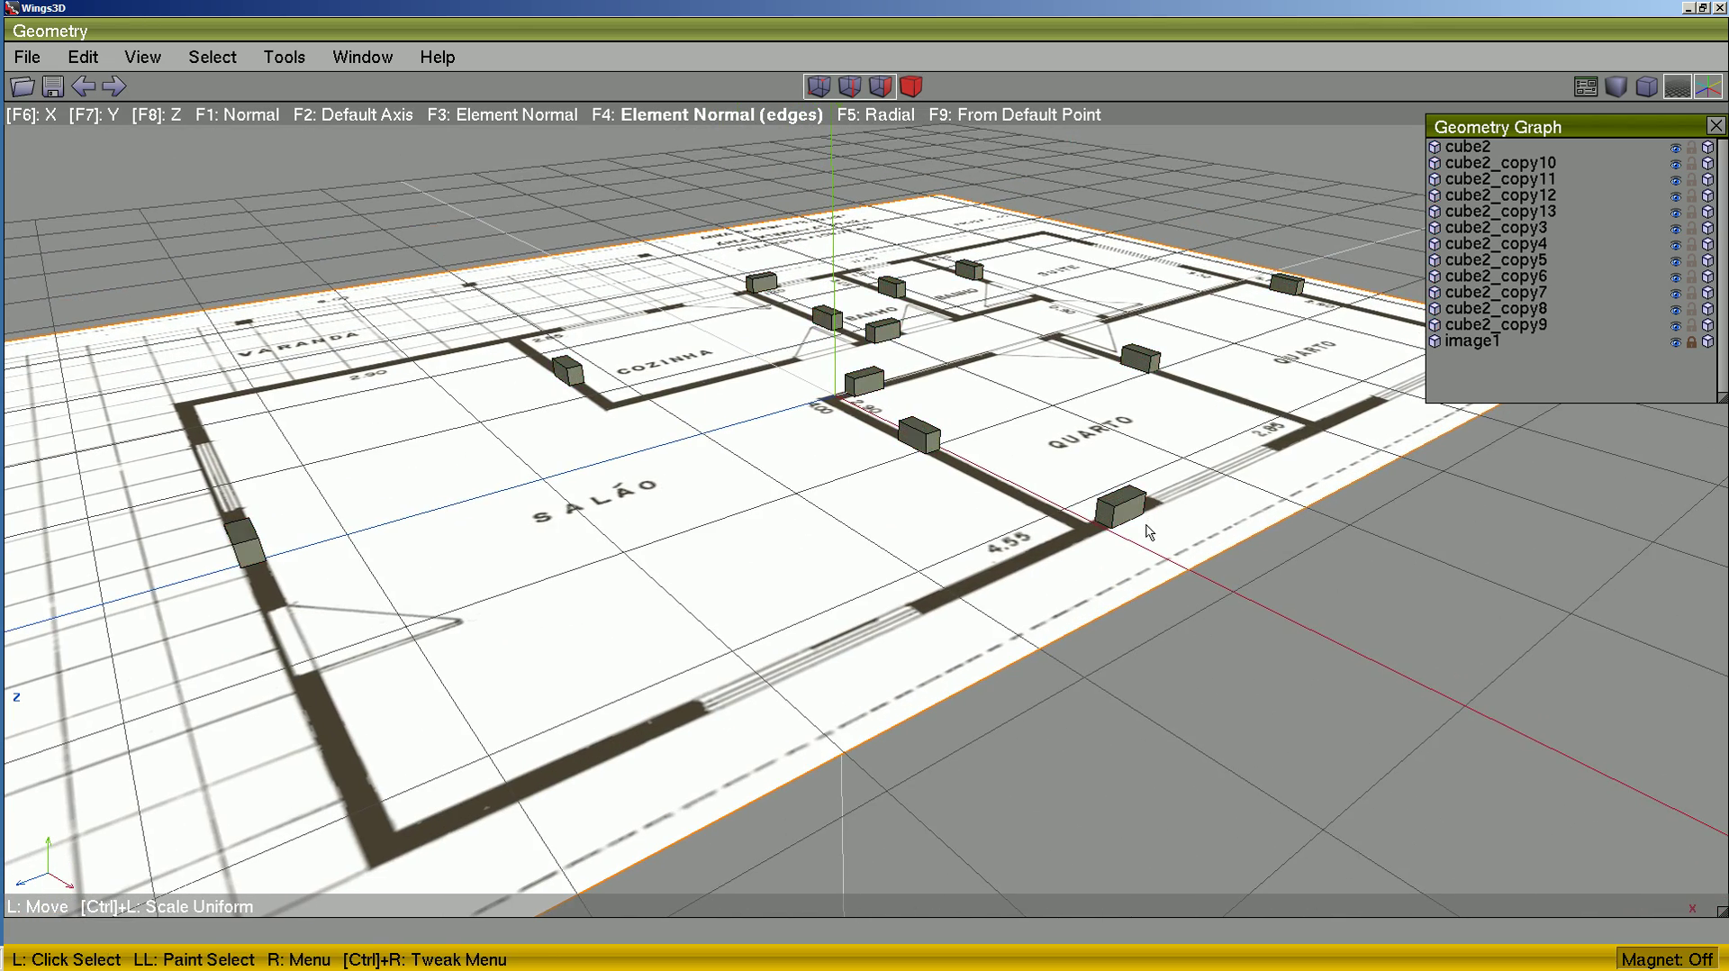
- Select the SALÃO-facing end faces of the blocks on the two long outer walls, beside QUARTO and BANHO
{"action": "middle_click", "coordinate": [1197, 634]}
{"action": "middle_click_drag", "start_coordinate": [1197, 634], "coordinate": [1316, 549], "text": "alt"}
{"action": "left_click", "coordinate": [1174, 494]}
{"action": "middle_click_drag", "start_coordinate": [942, 468], "coordinate": [774, 387], "text": "ctrl+alt"}
{"action": "left_click", "coordinate": [871, 389]}
- Flatten the selected end faces along the block's lengthwise edge to the outer edge of the block on the SALÃO's short outer wall
{"action": "right_click", "coordinate": [1117, 632]}
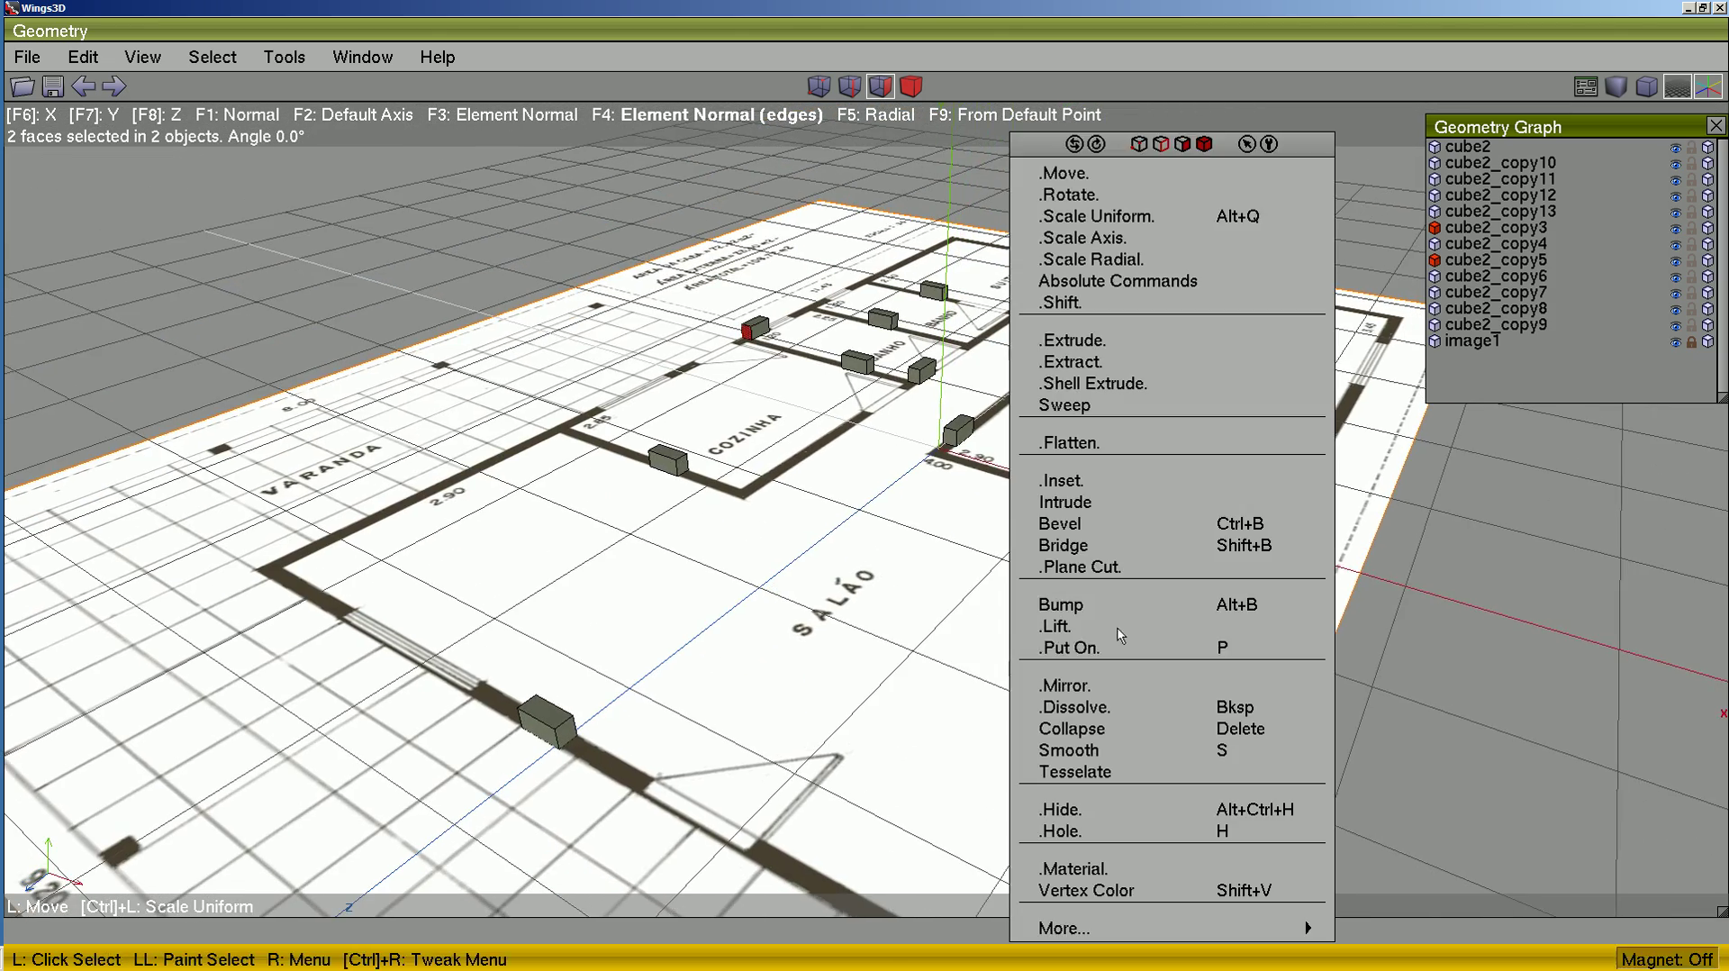
{"action": "right_click", "coordinate": [1111, 440]}
{"action": "middle_click_drag", "start_coordinate": [1419, 685], "coordinate": [1331, 627]}
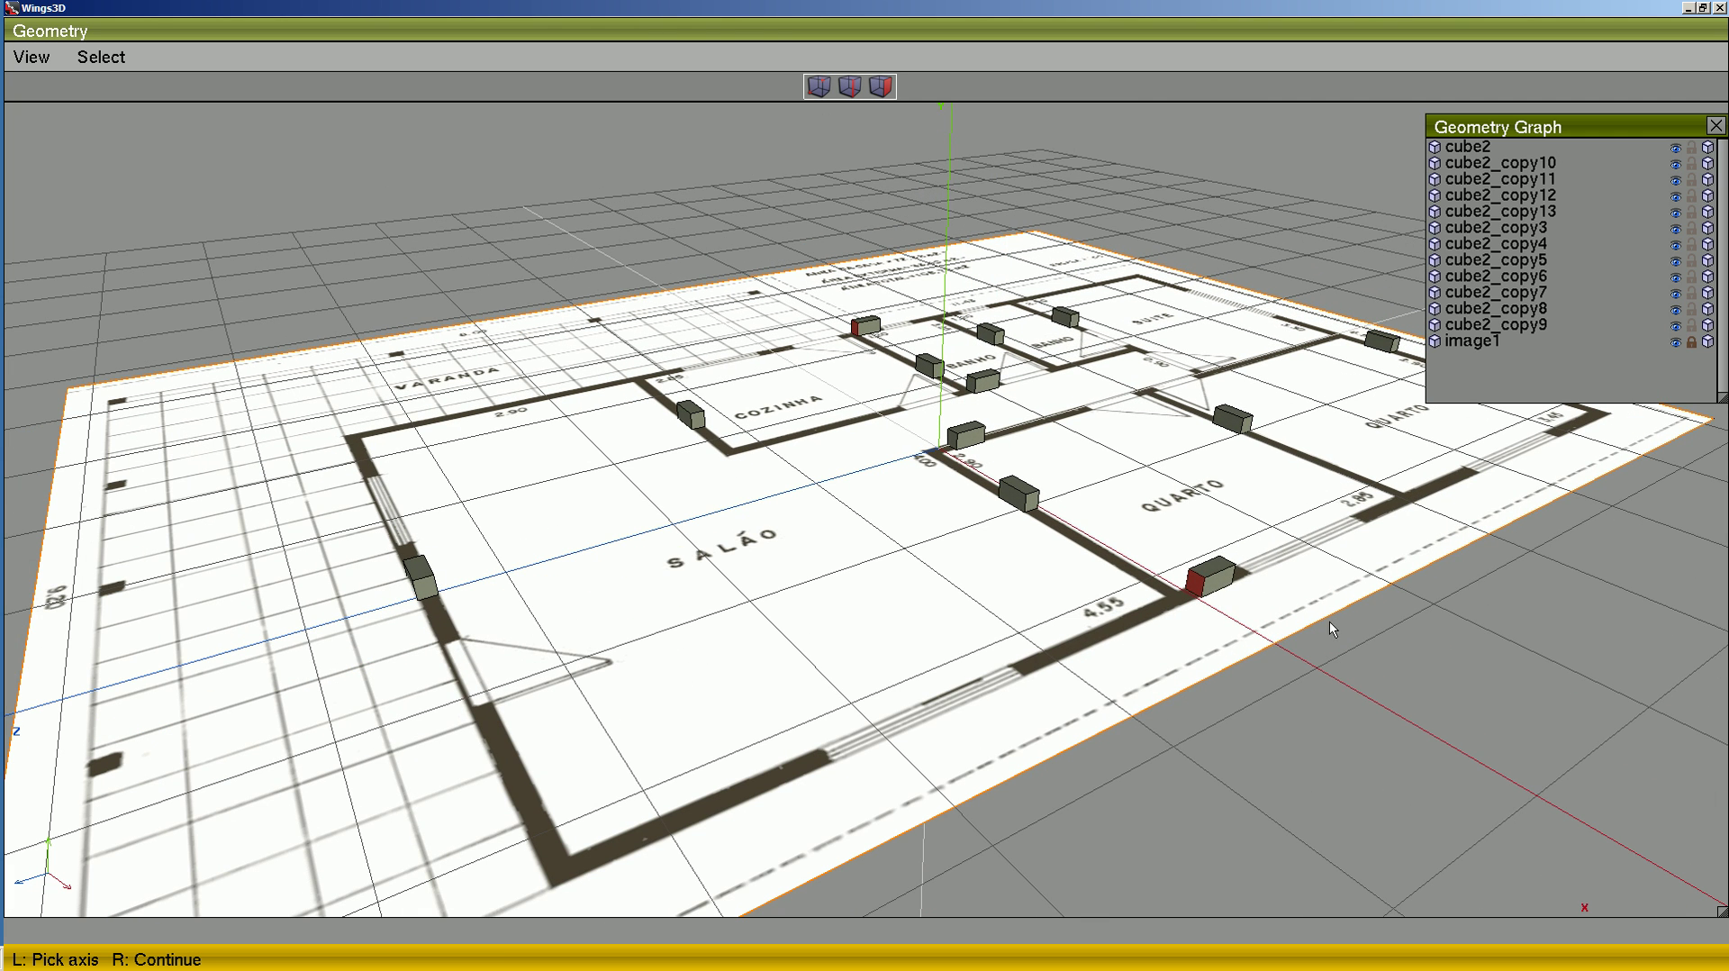
{"action": "left_click", "coordinate": [1220, 579]}
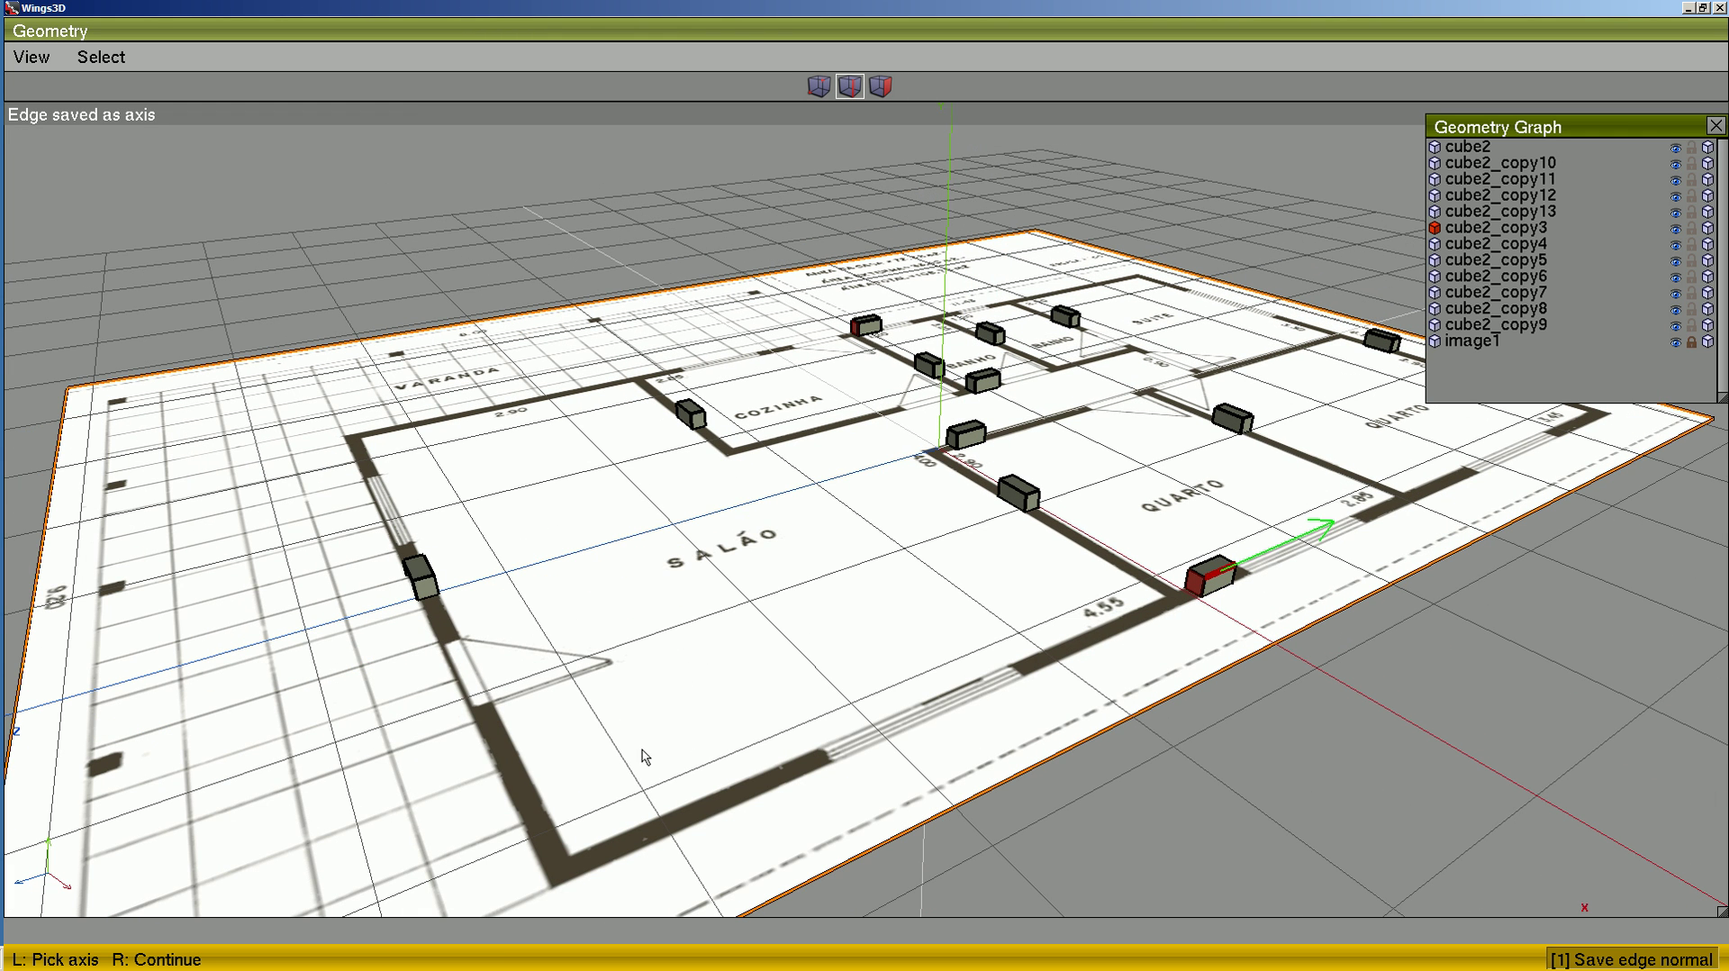
{"action": "right_click", "coordinate": [1199, 616]}
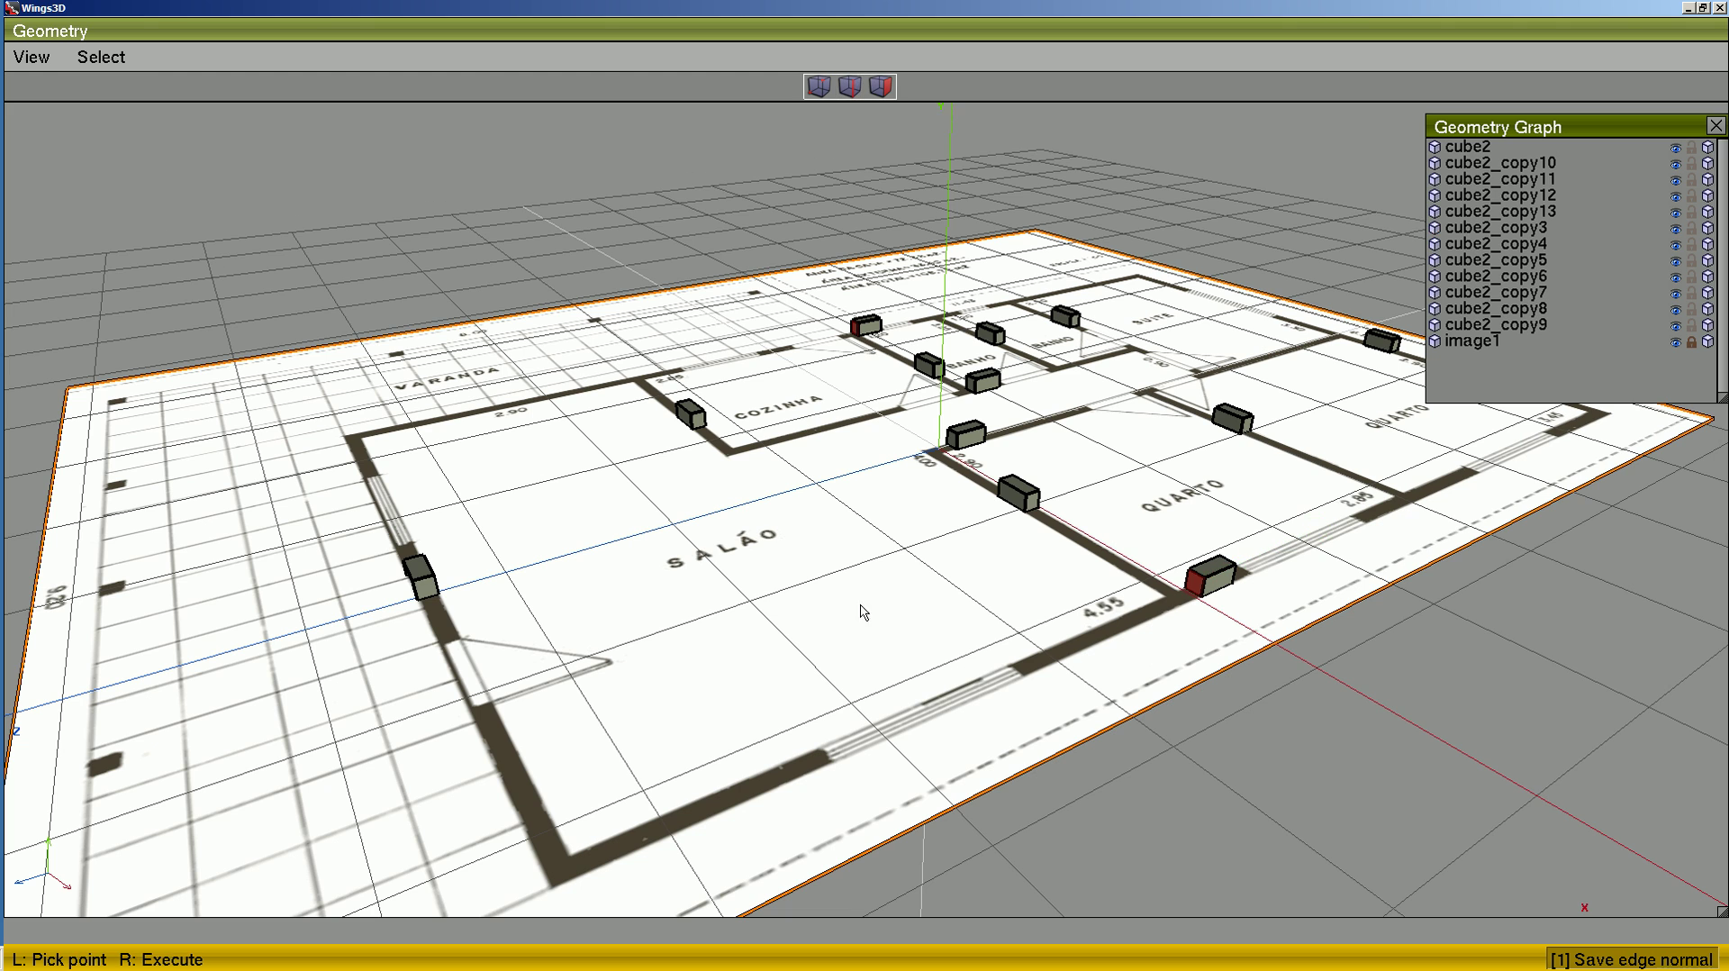
{"action": "left_click", "coordinate": [410, 579]}
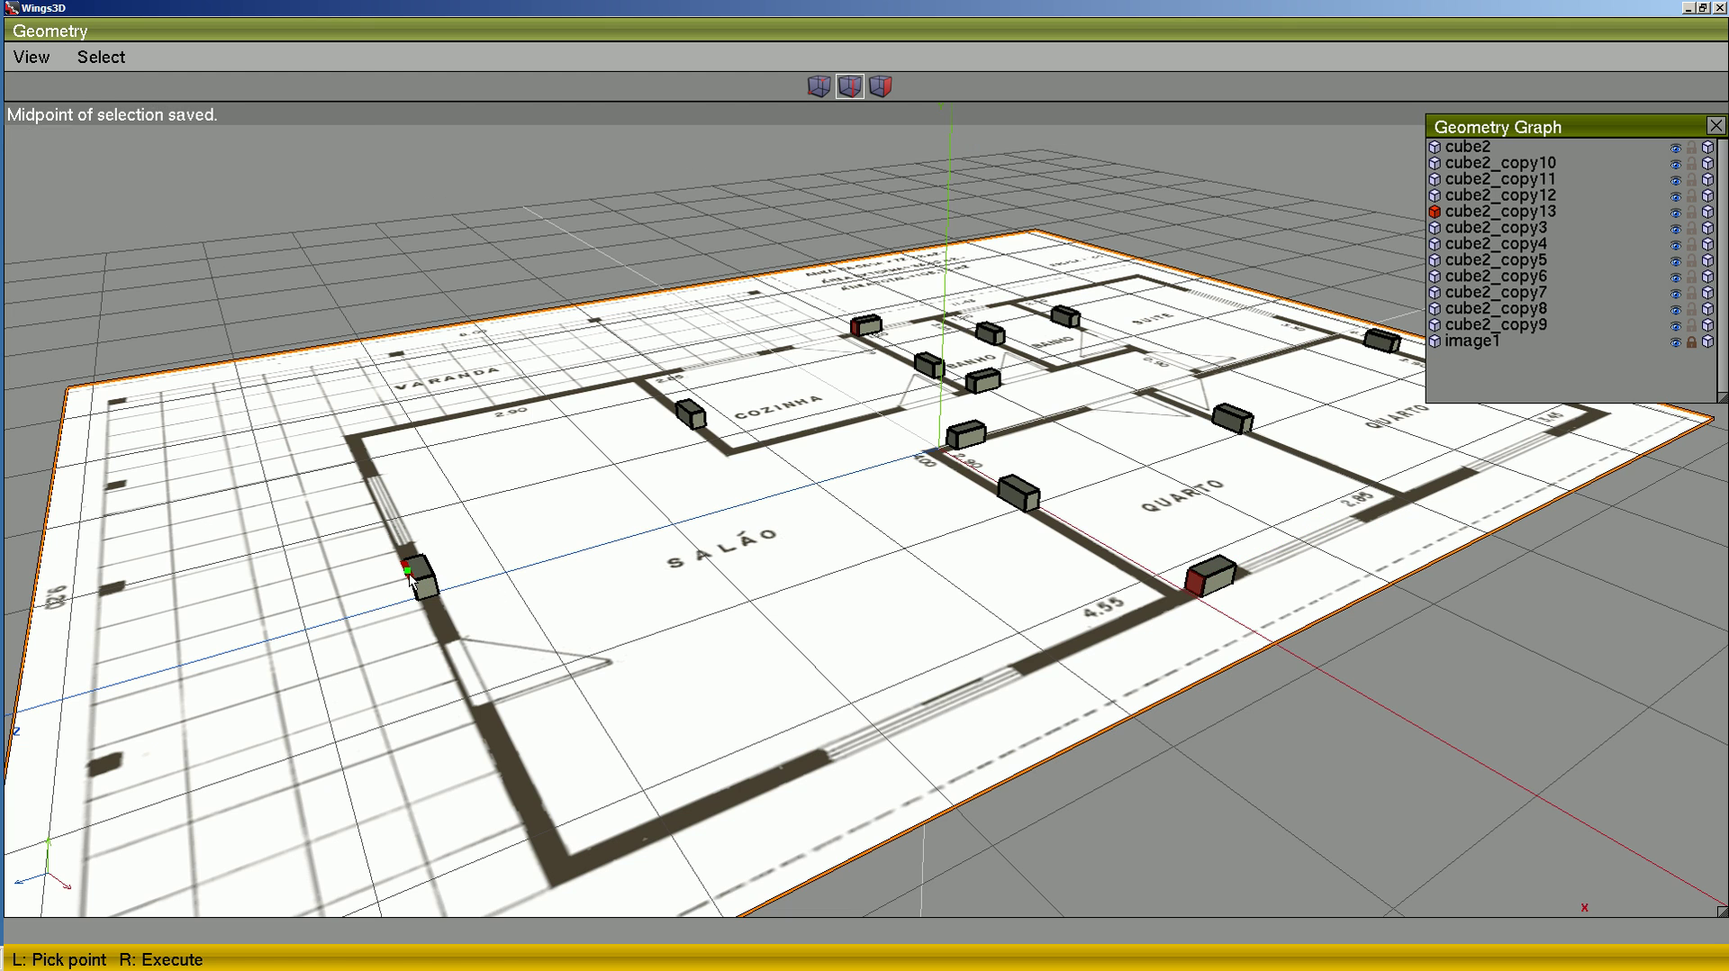
{"action": "right_click", "coordinate": [410, 579]}
- Clear the selection and select the opposite end faces of the two long outer wall blocks
{"action": "middle_click_drag", "start_coordinate": [1292, 641], "coordinate": [1026, 618], "text": "alt"}
{"action": "key", "text": "space"}
{"action": "left_click", "coordinate": [611, 468]}
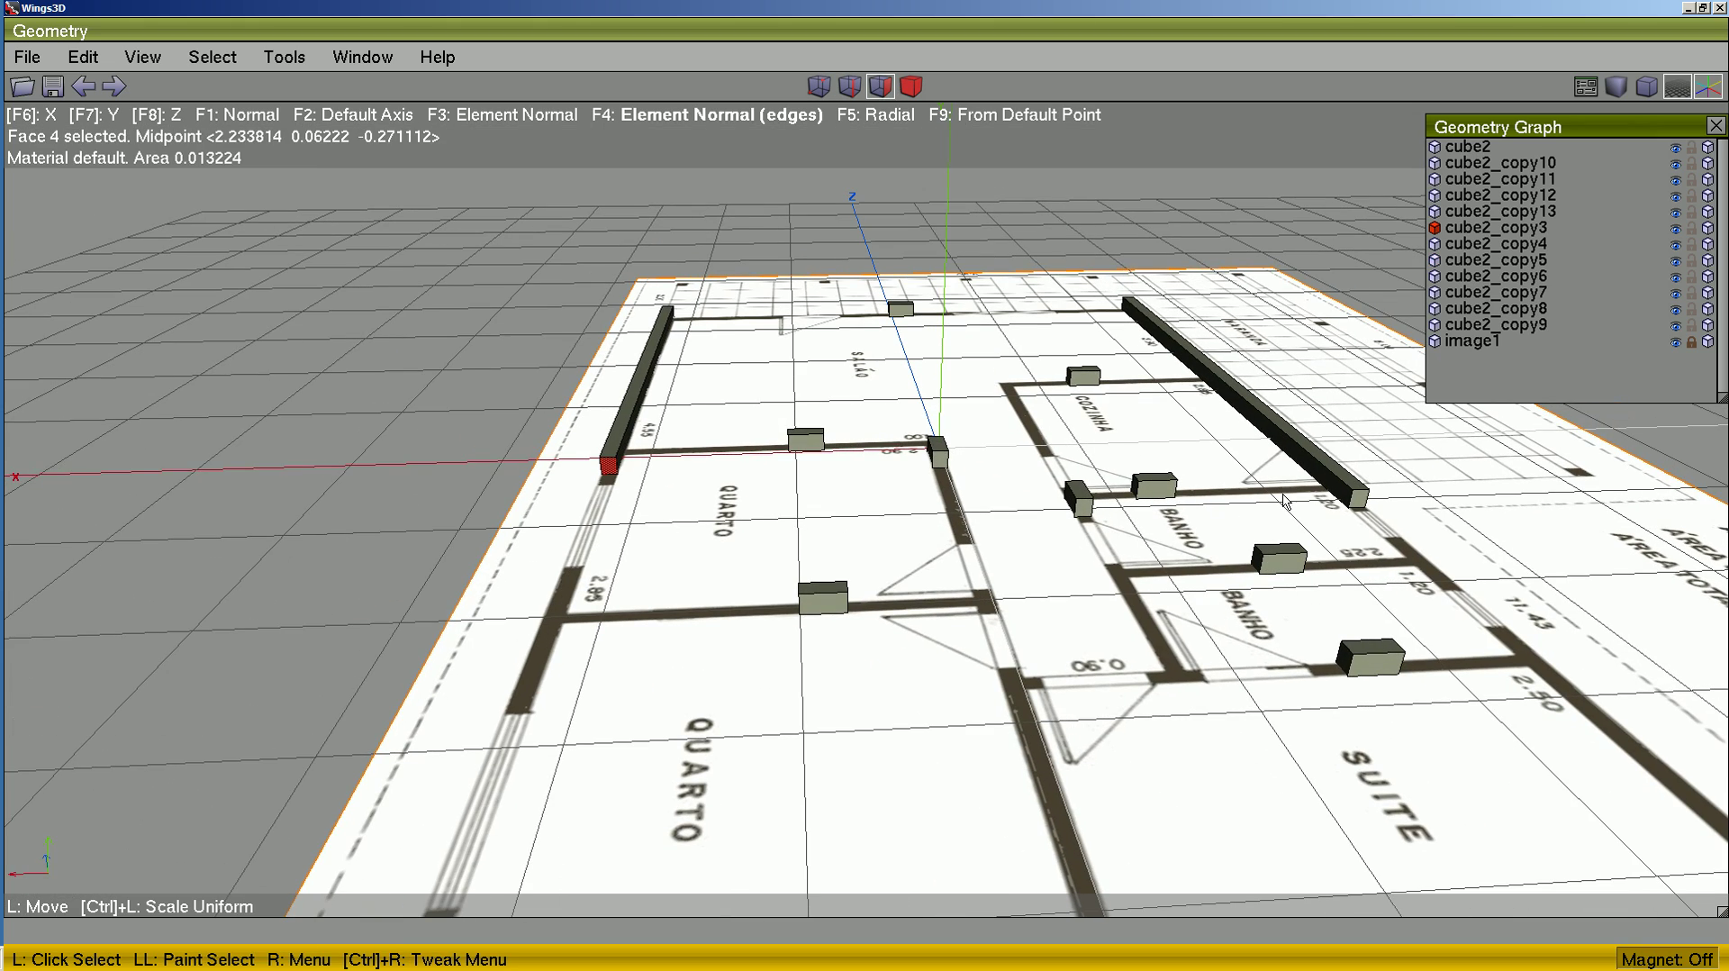
{"action": "left_click", "coordinate": [1360, 505]}
{"action": "middle_click_drag", "start_coordinate": [1359, 509], "coordinate": [617, 540], "text": "alt"}
- Flatten these end faces along the wall's lengthwise edge to the outer edge of the block on the QUARTO's short outer wall
{"action": "right_click", "coordinate": [904, 261]}
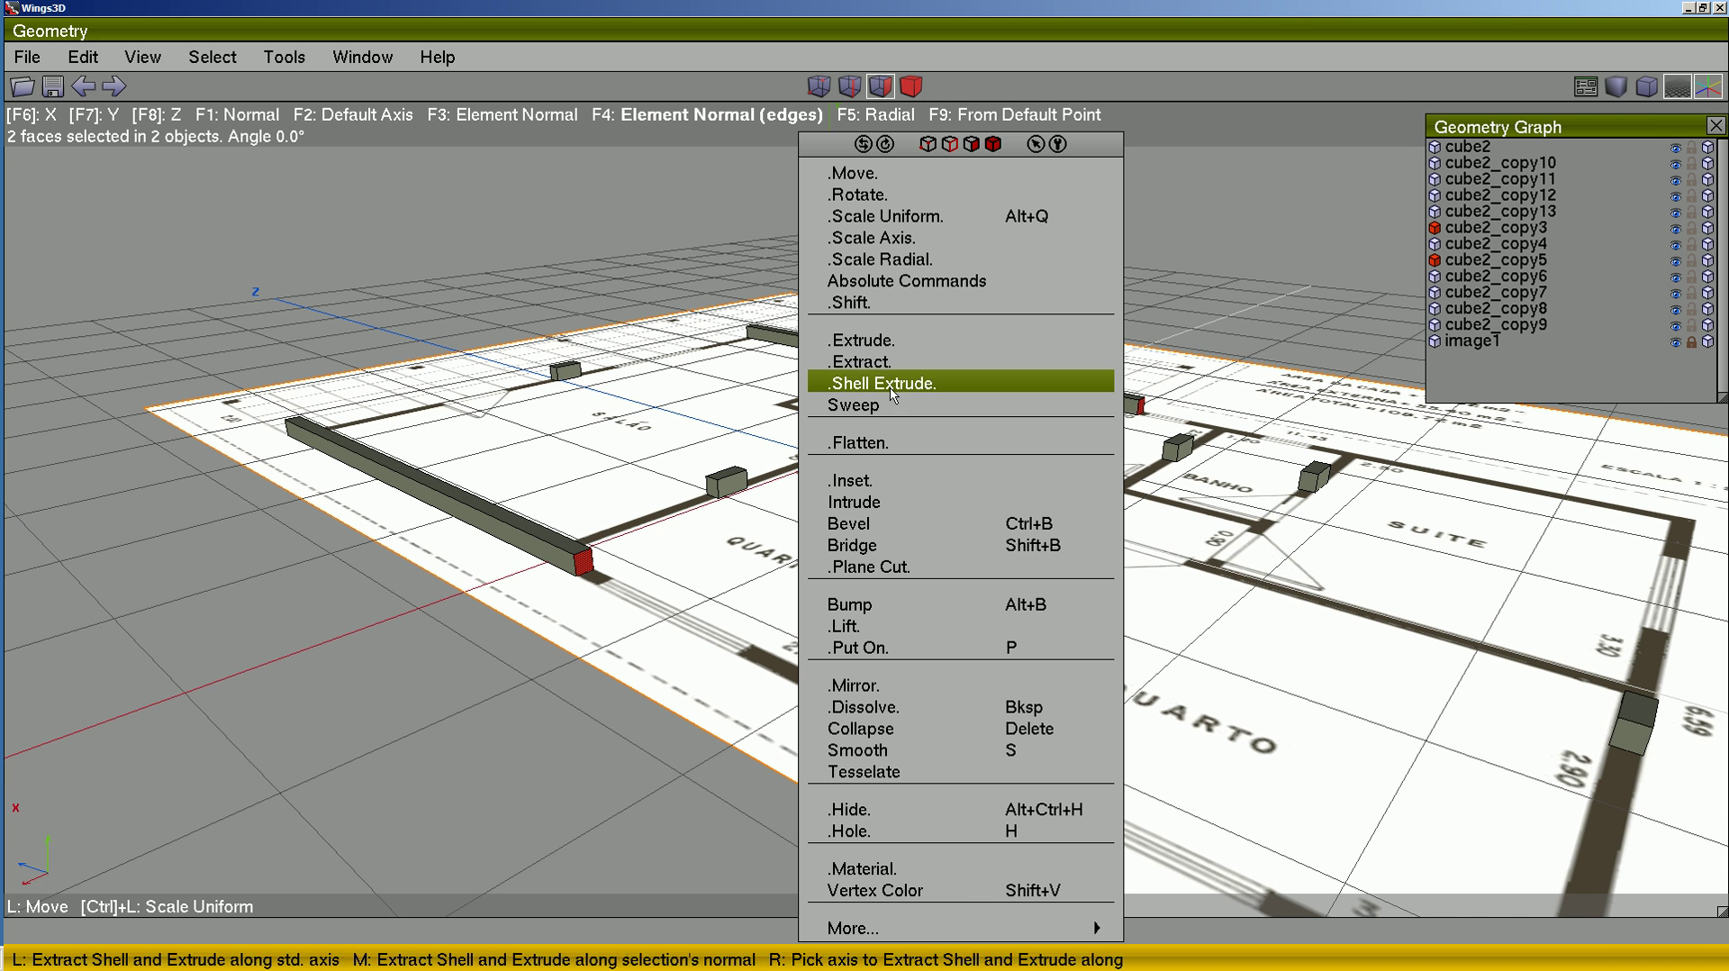
{"action": "right_click", "coordinate": [879, 442]}
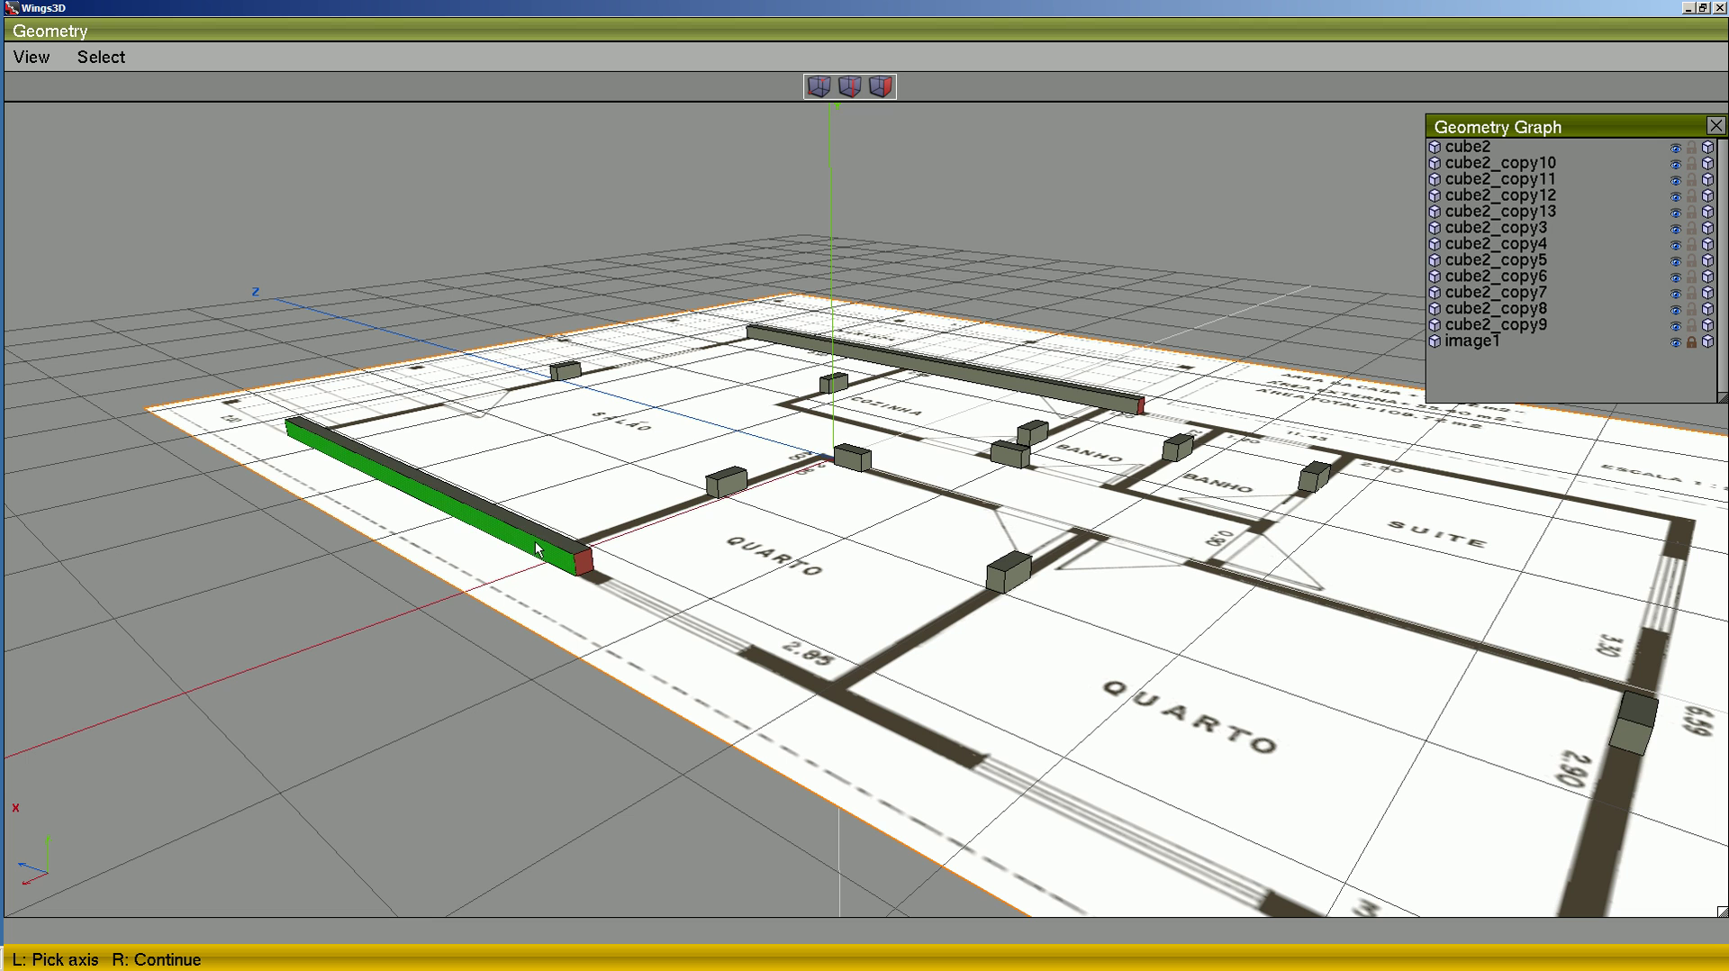
{"action": "left_click", "coordinate": [596, 572]}
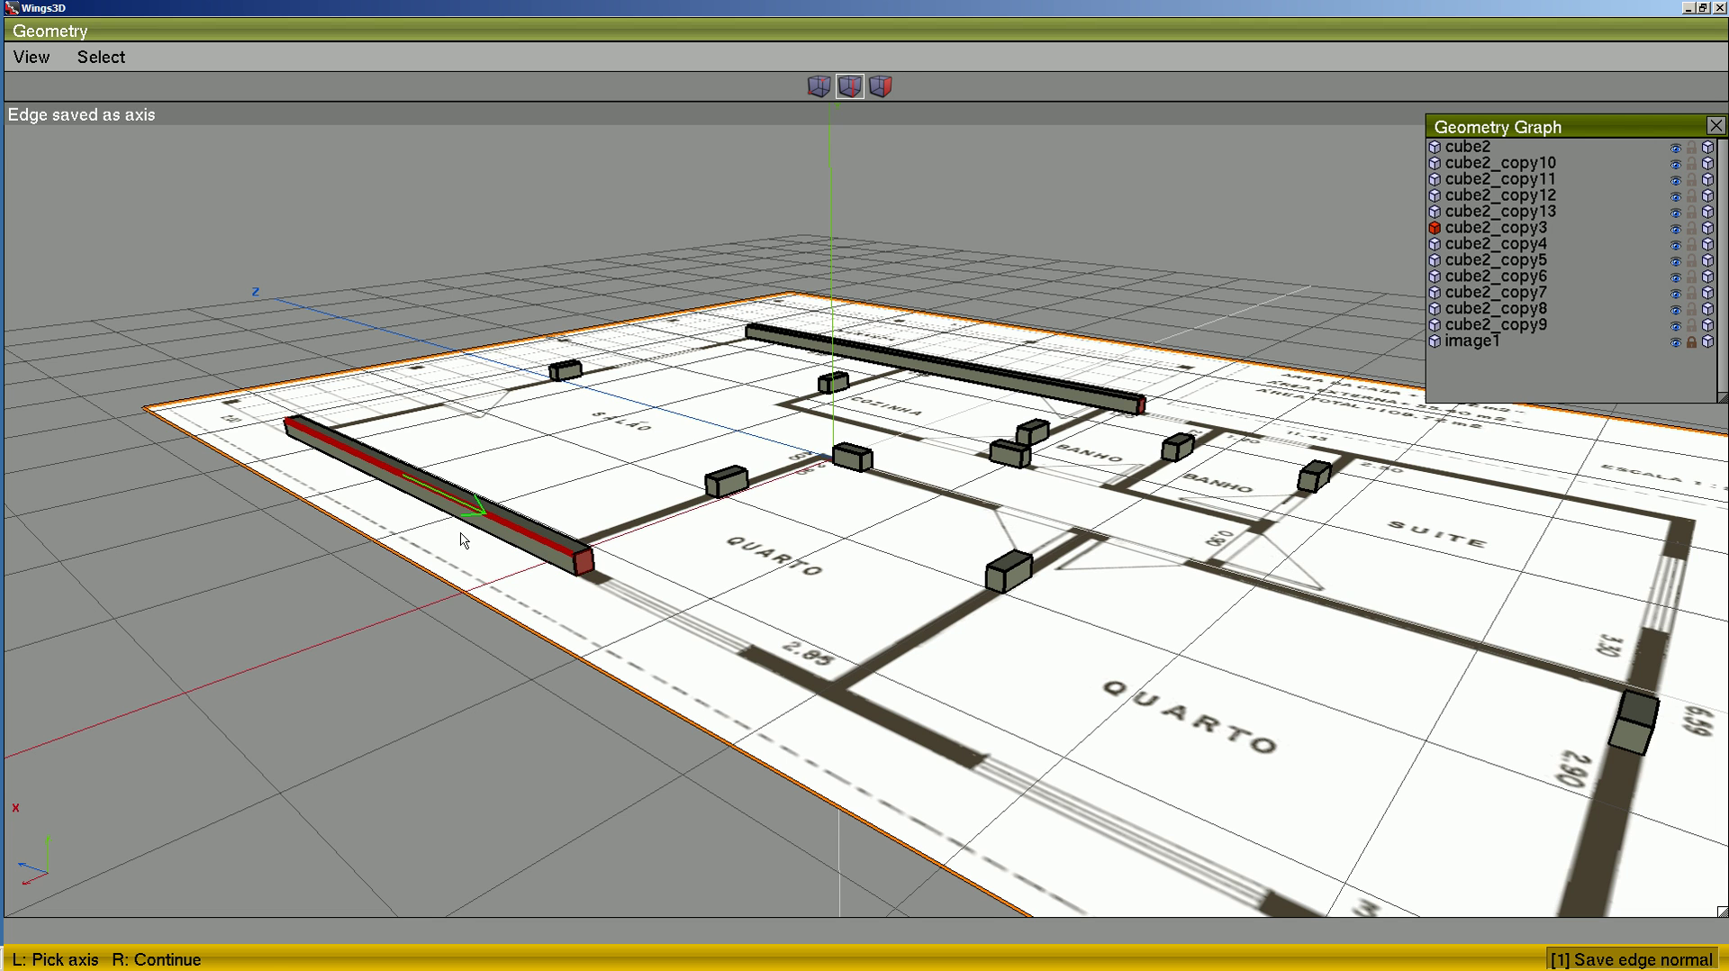
{"action": "right_click", "coordinate": [442, 584]}
{"action": "middle_click_drag", "start_coordinate": [946, 652], "coordinate": [613, 506]}
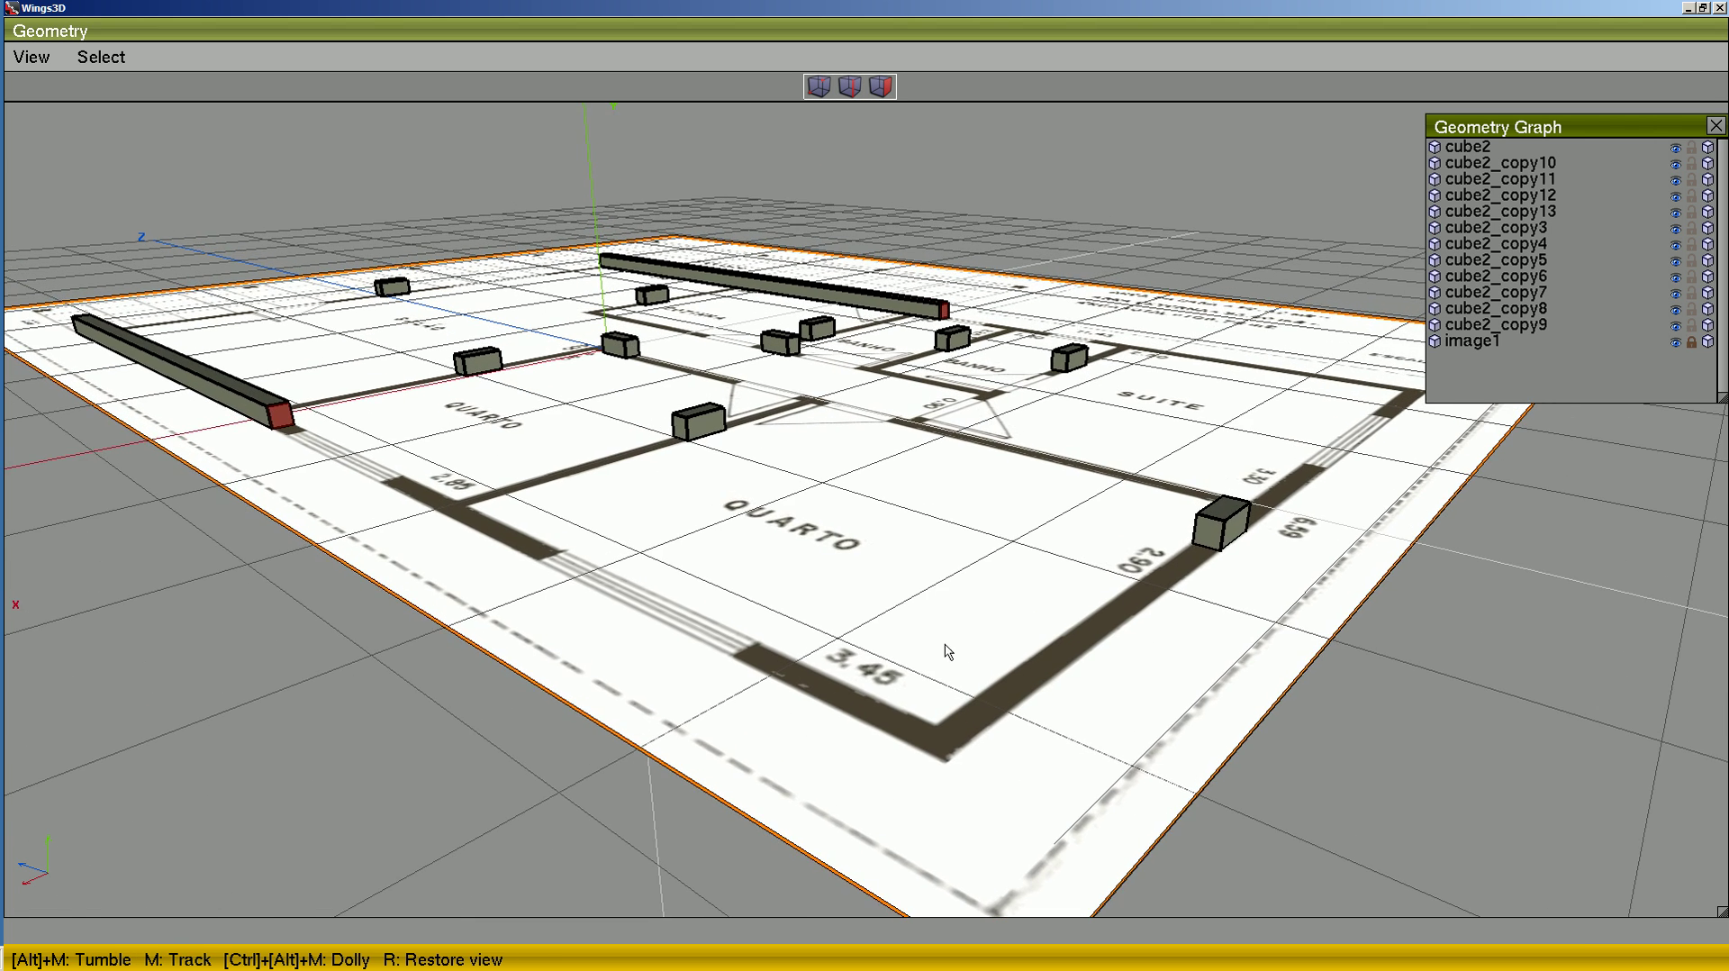
{"action": "left_click", "coordinate": [1236, 515]}
{"action": "right_click", "coordinate": [1250, 531]}
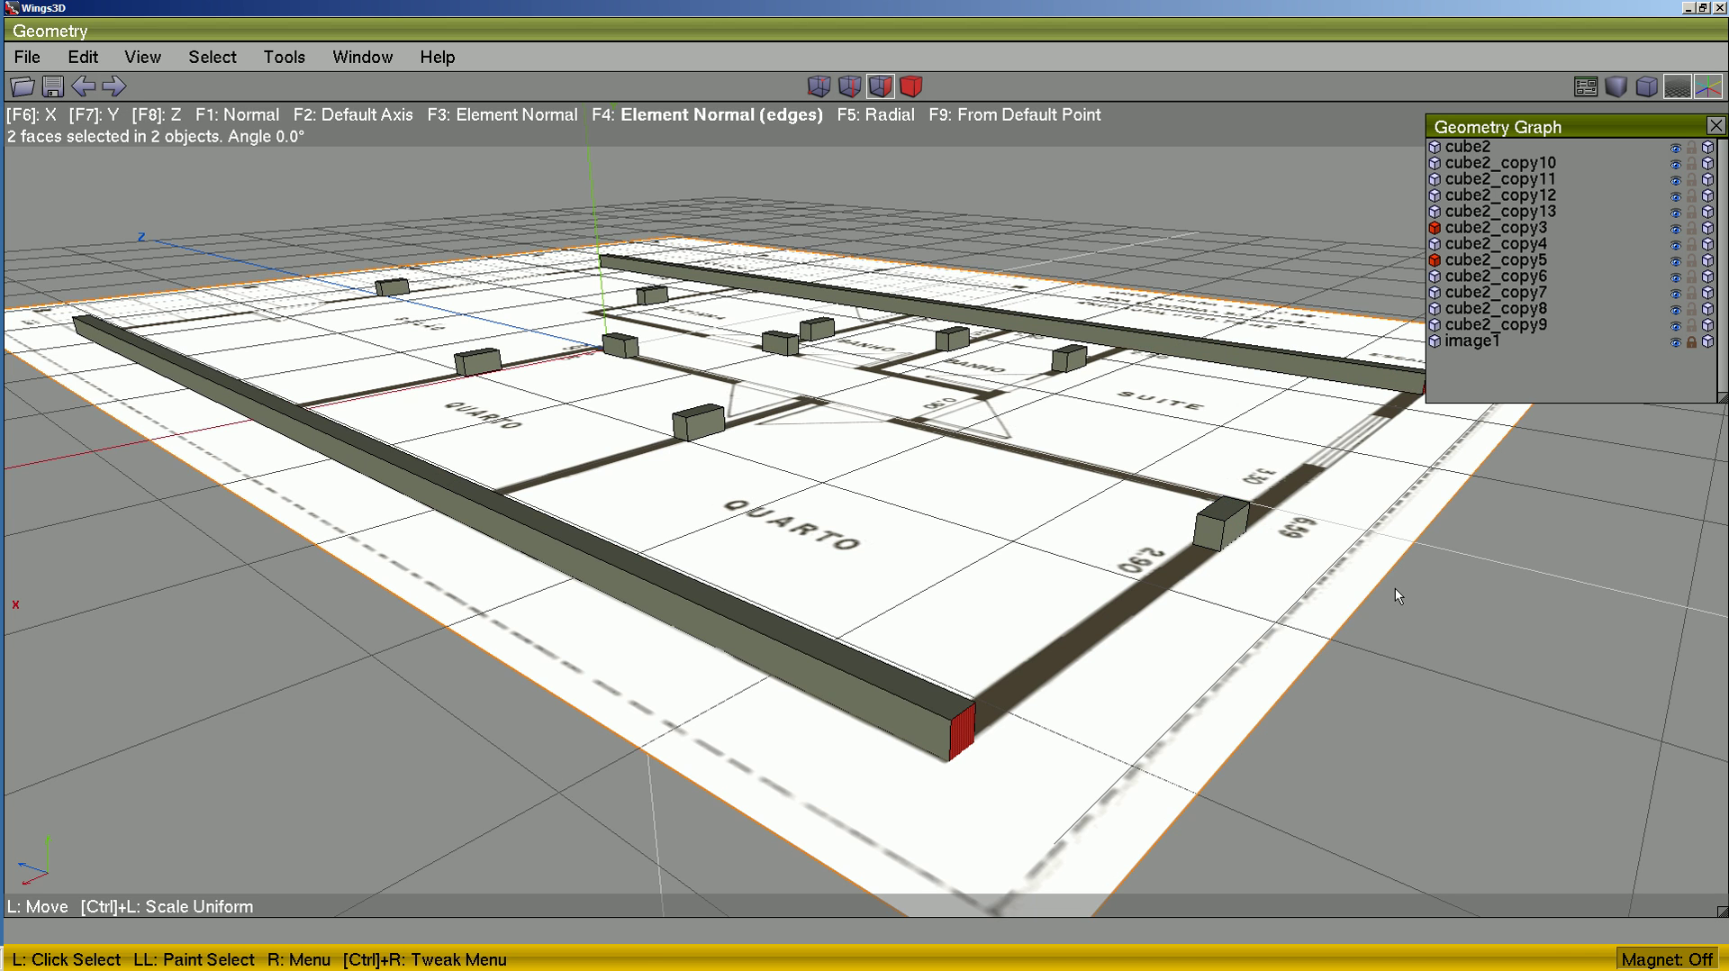
- Flatten the QUARTO-side end faces of the two short outer wall blocks along their lengthwise edge to the long outer wall beside both QUARTO rooms
{"action": "key", "text": "space"}
{"action": "left_click", "coordinate": [1208, 531]}
{"action": "middle_click_drag", "start_coordinate": [605, 433], "coordinate": [167, 591]}
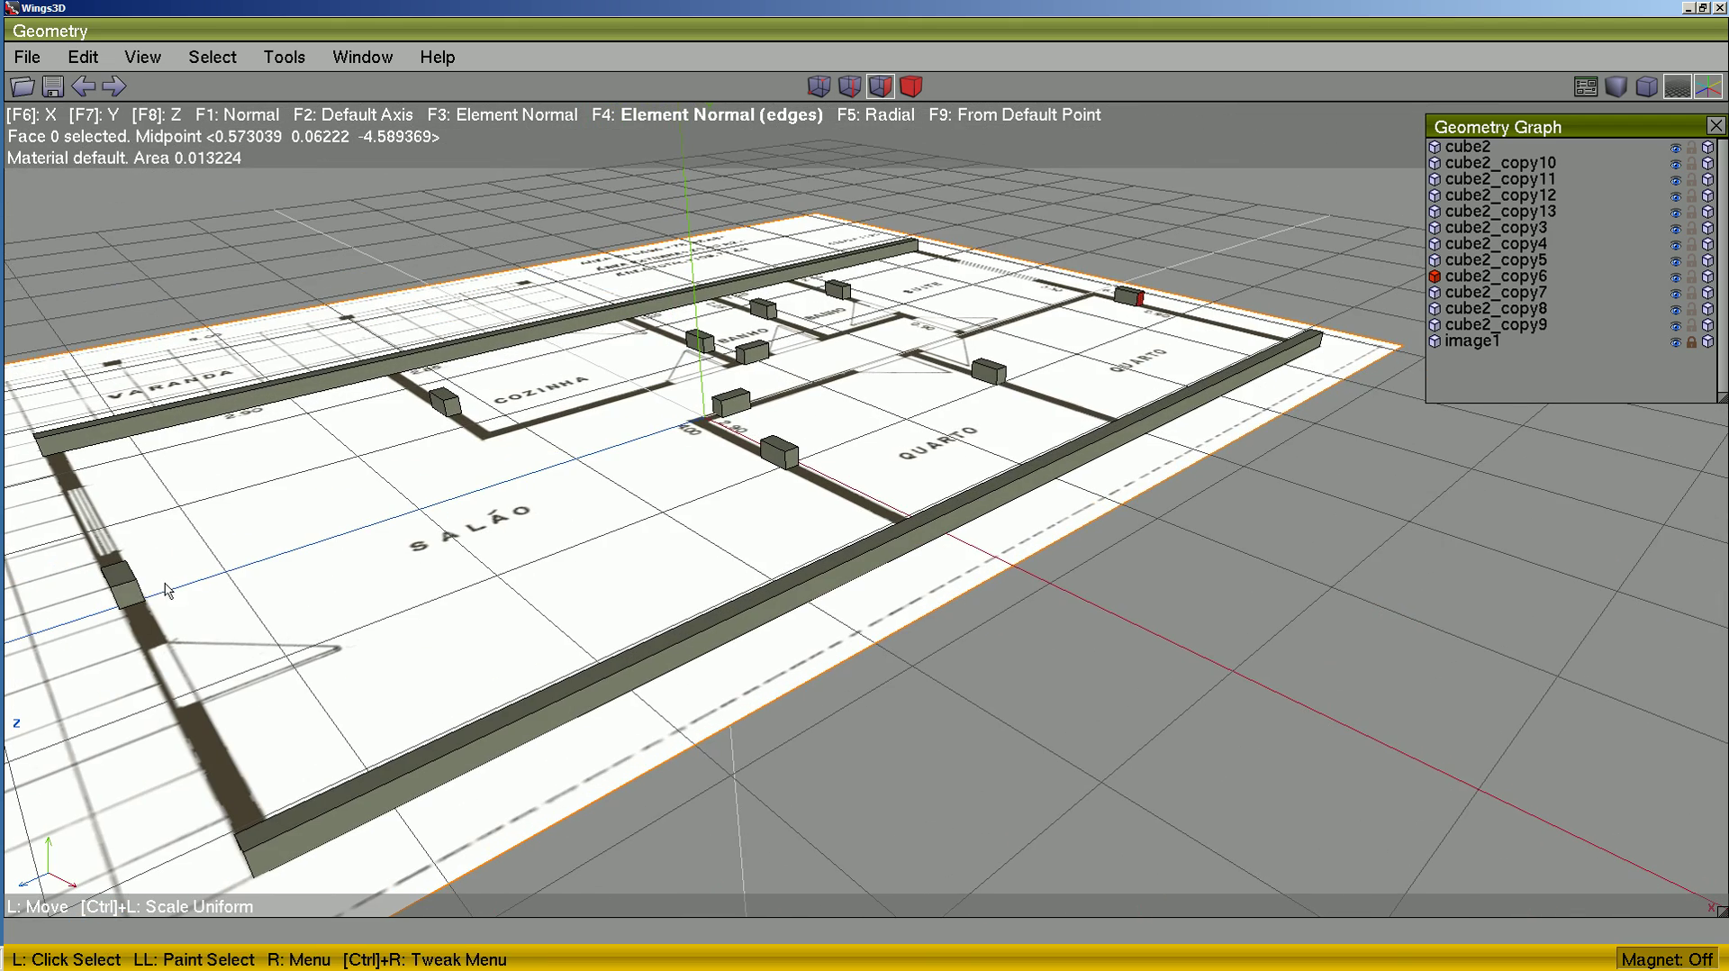
{"action": "left_click", "coordinate": [127, 587]}
{"action": "right_click", "coordinate": [130, 590]}
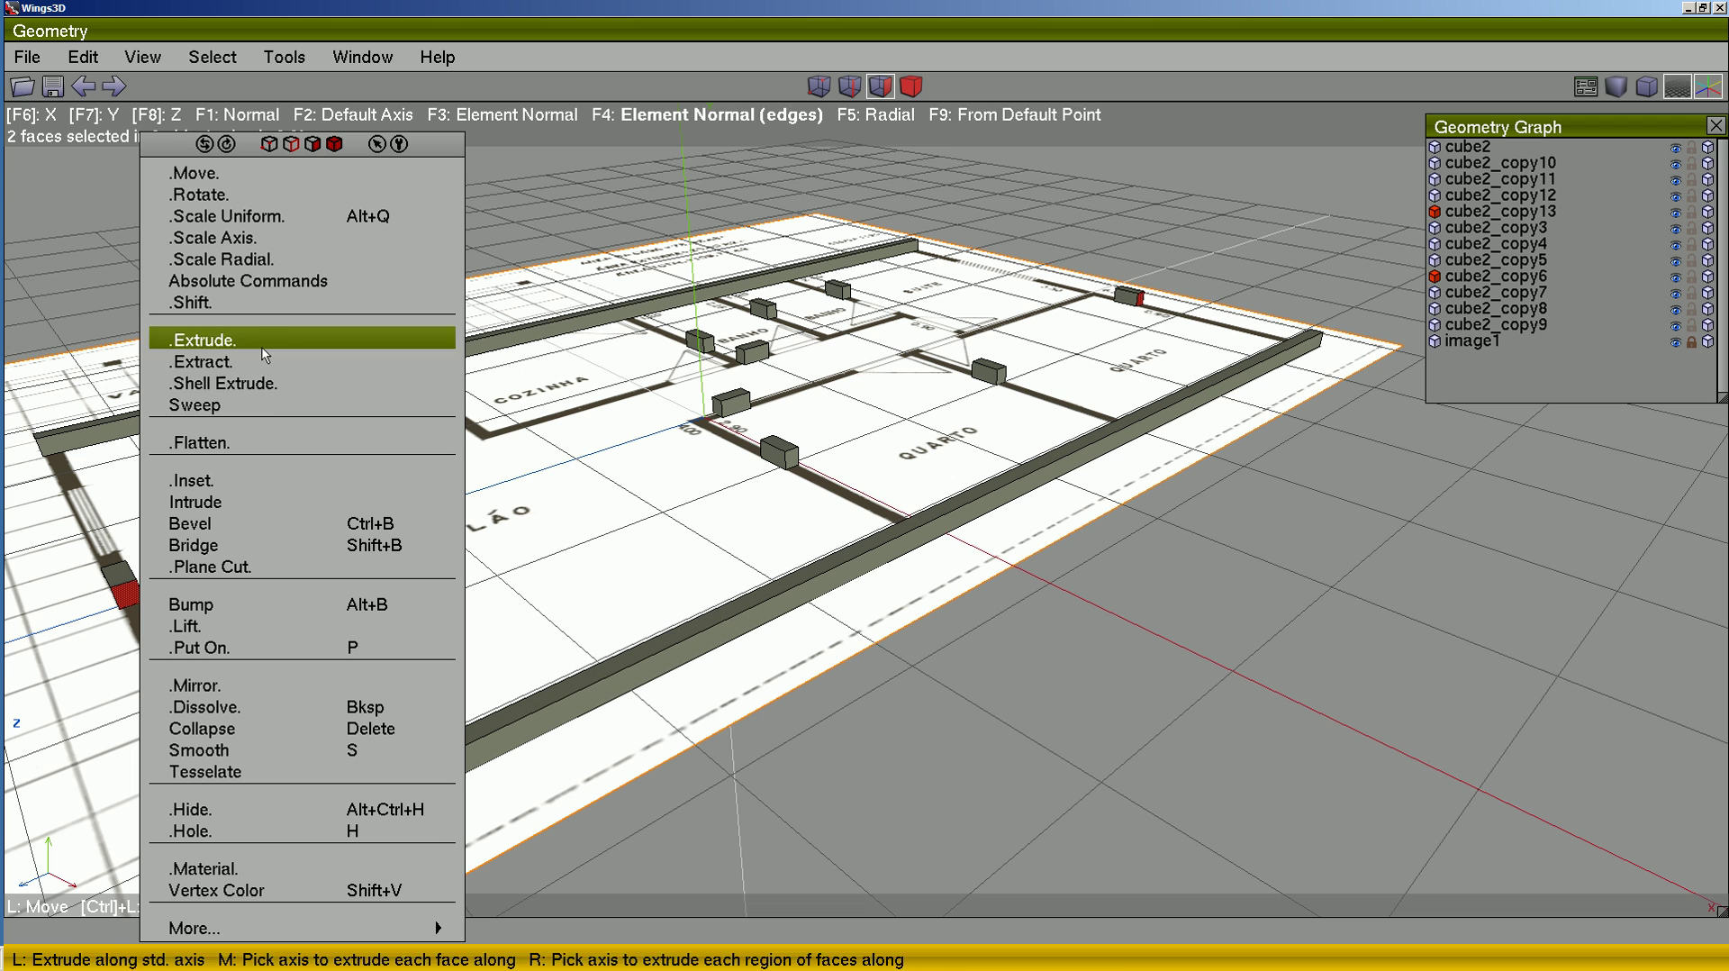
{"action": "left_click", "coordinate": [263, 442]}
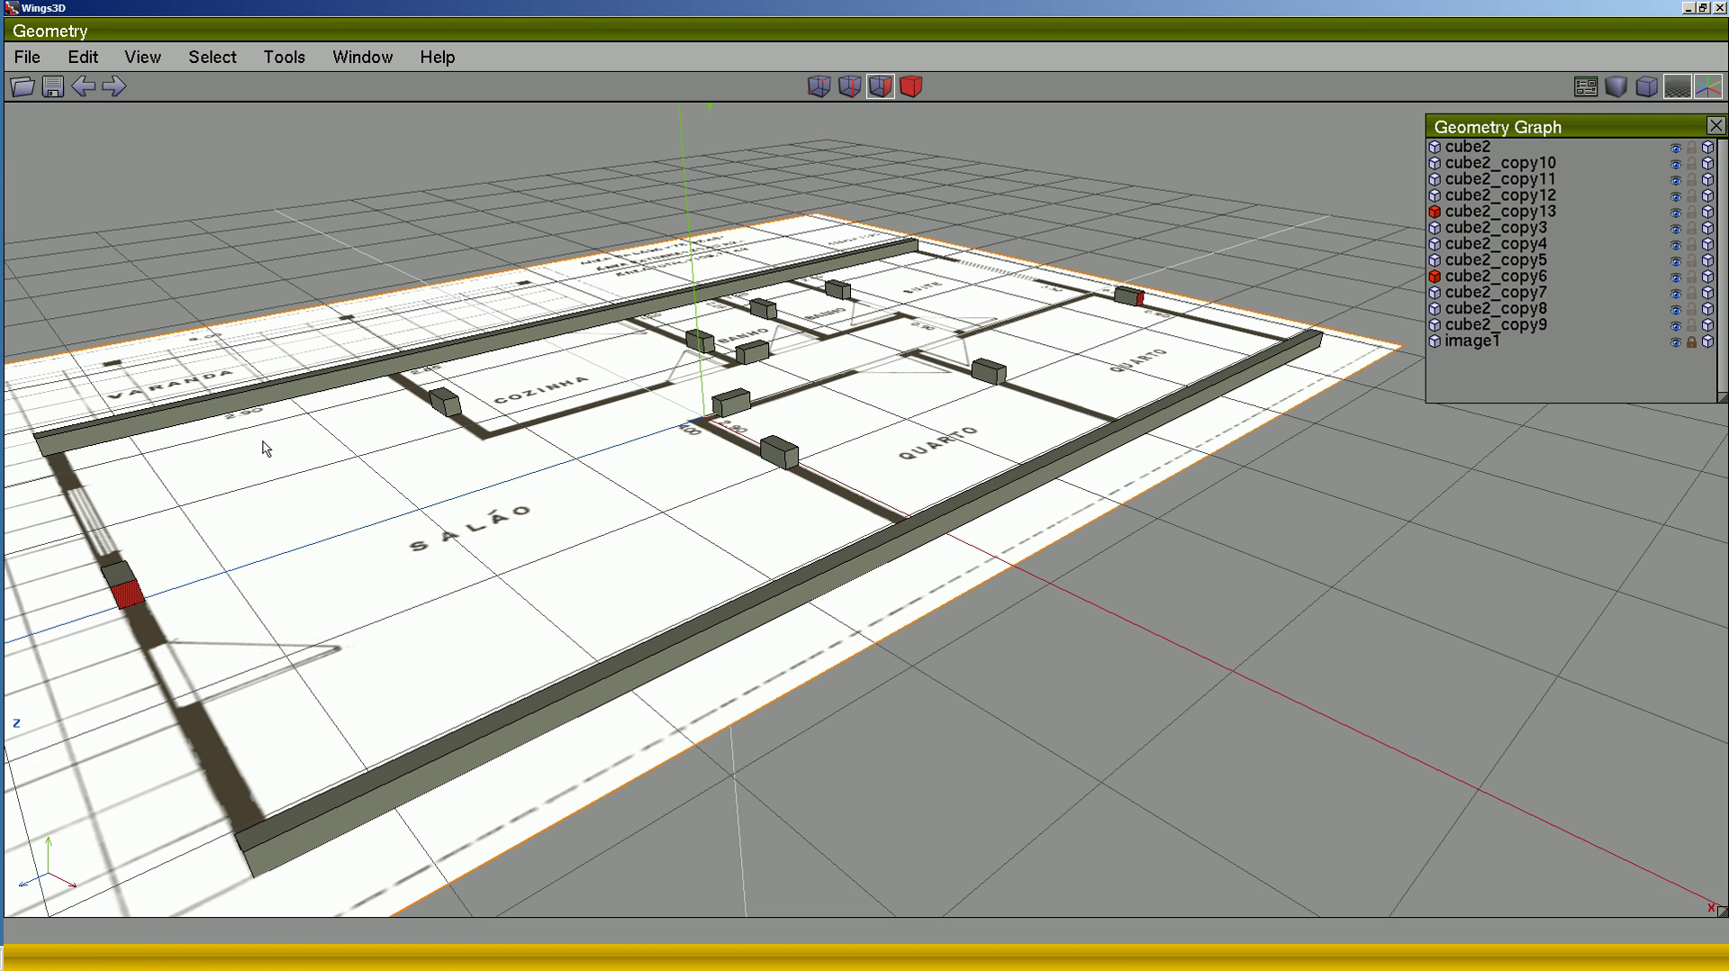
{"action": "left_click", "coordinate": [135, 577]}
{"action": "right_click", "coordinate": [136, 579]}
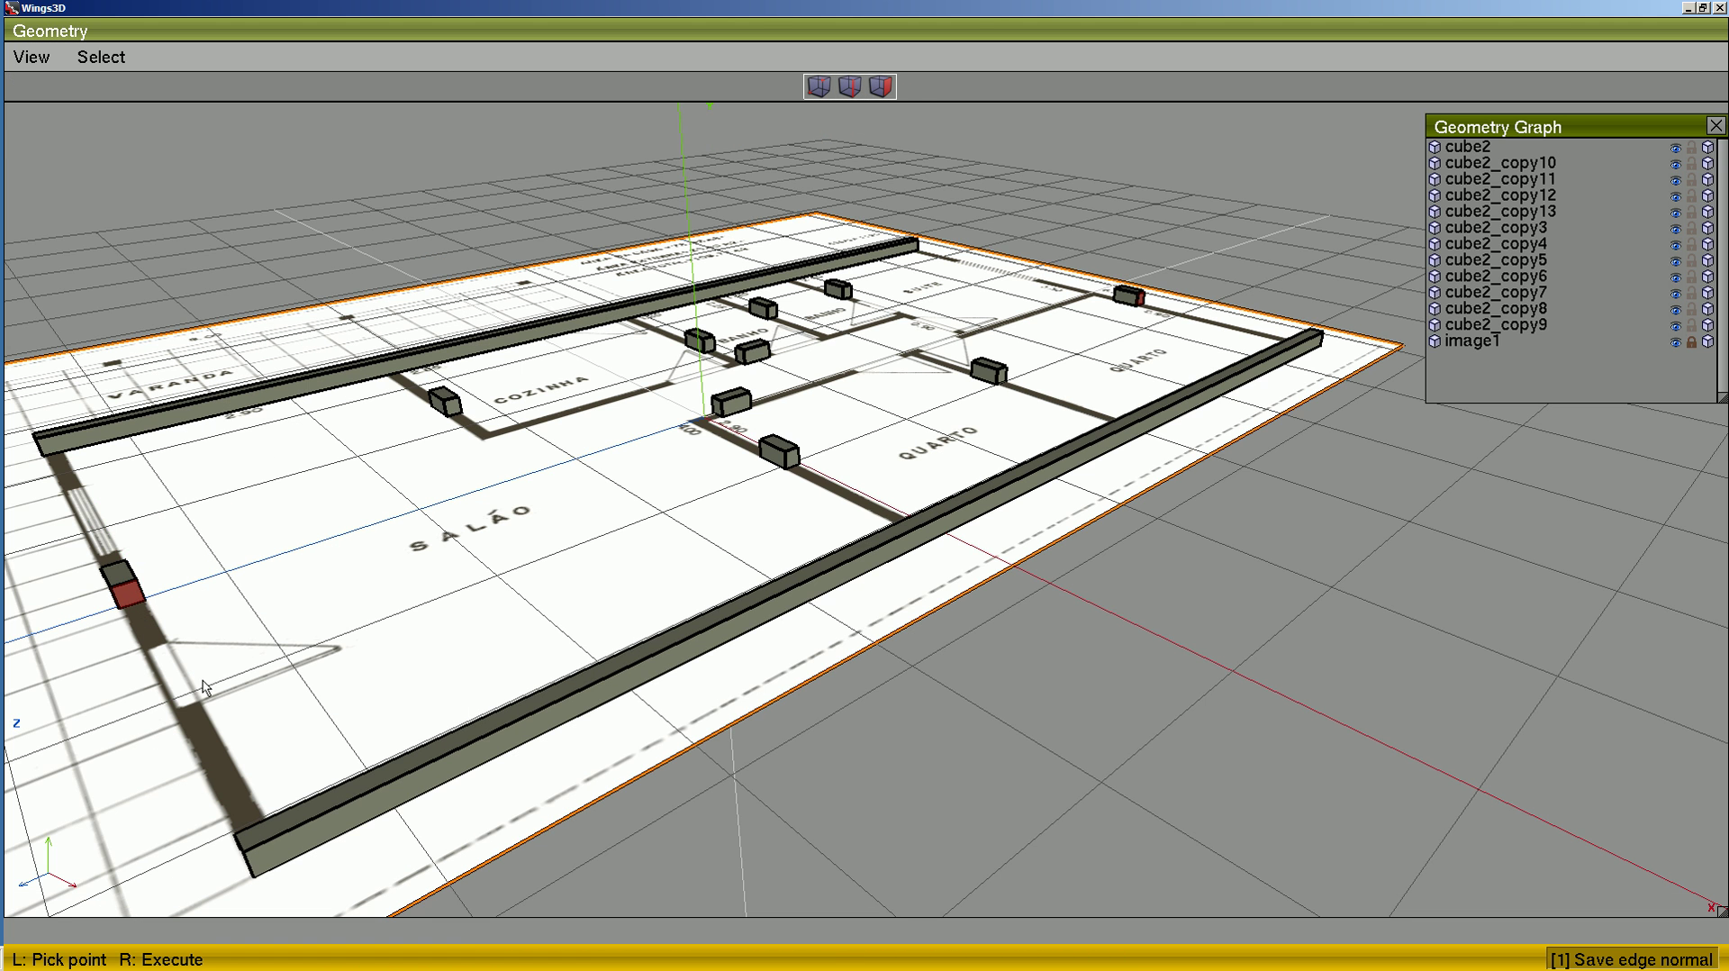
{"action": "left_click", "coordinate": [298, 811]}
{"action": "right_click", "coordinate": [297, 806]}
- Flatten the opposite end faces of the two short outer wall blocks to the inner upper edge of the long outer wall beside BANHO and COZINHA
{"action": "middle_click_drag", "start_coordinate": [347, 787], "coordinate": [676, 783], "text": "alt"}
{"action": "middle_click_drag", "start_coordinate": [359, 579], "coordinate": [433, 549], "text": "alt"}
{"action": "key", "text": "space"}
{"action": "key", "text": "f"}
{"action": "left_click", "coordinate": [1316, 487]}
{"action": "left_click", "coordinate": [246, 350]}
{"action": "middle_click_drag", "start_coordinate": [246, 349], "coordinate": [333, 369]}
{"action": "right_click", "coordinate": [270, 368]}
{"action": "right_click", "coordinate": [365, 442]}
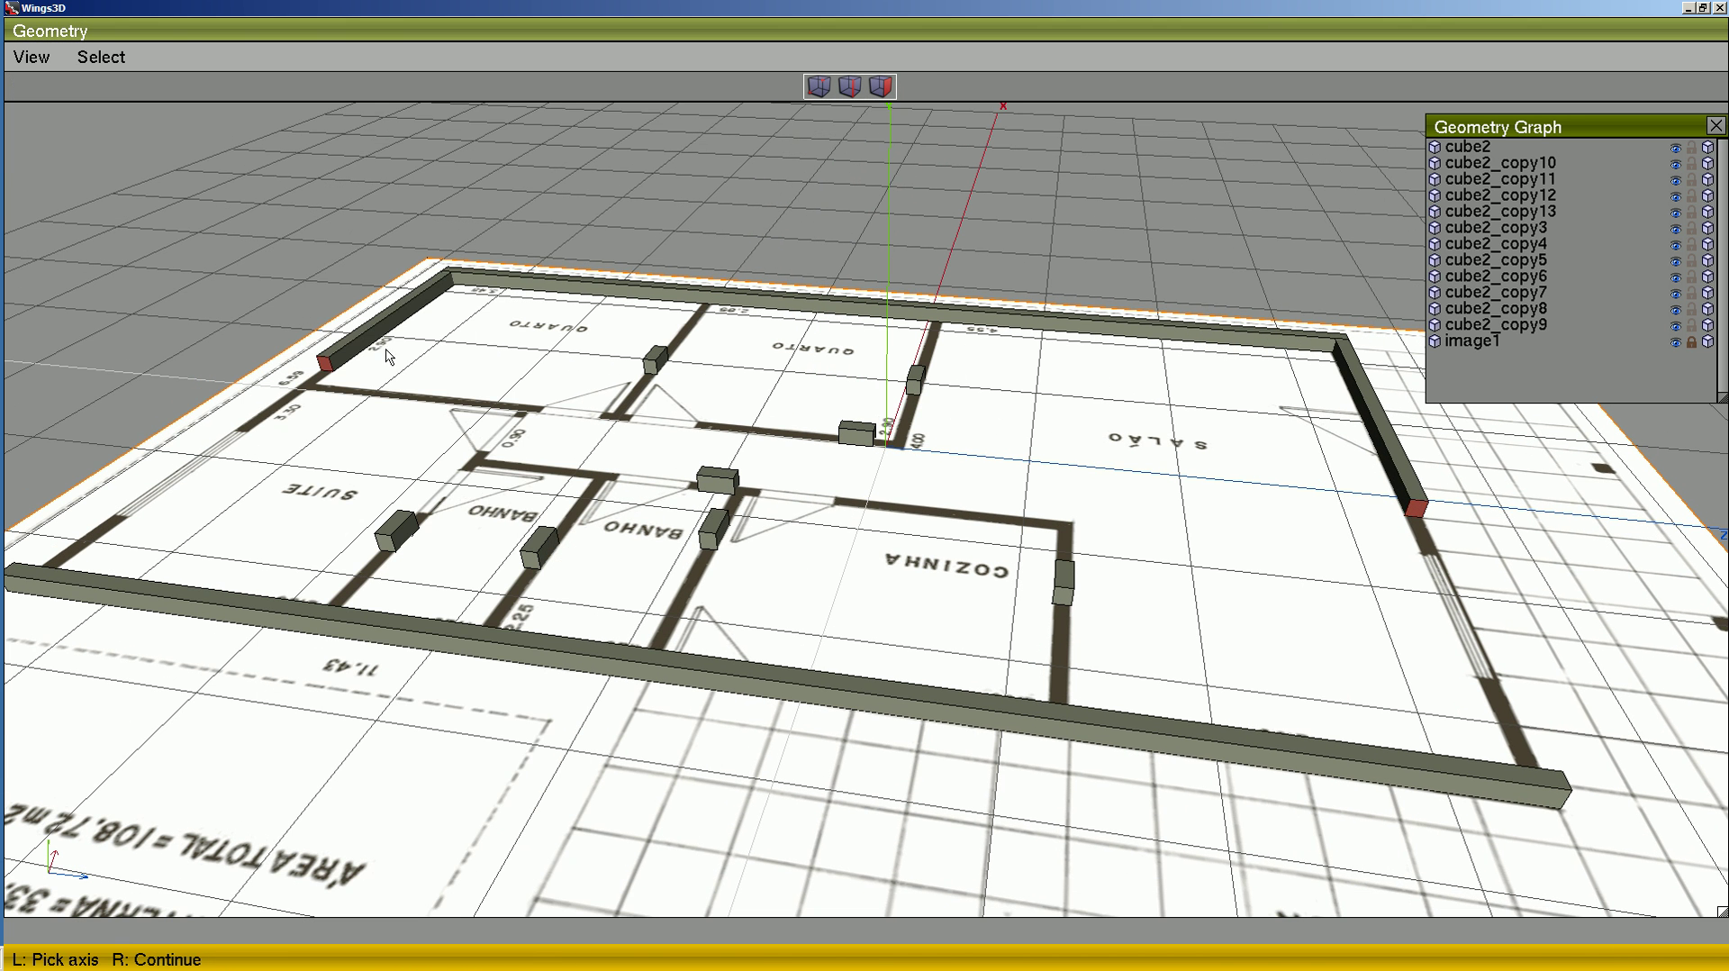
{"action": "left_click", "coordinate": [357, 345]}
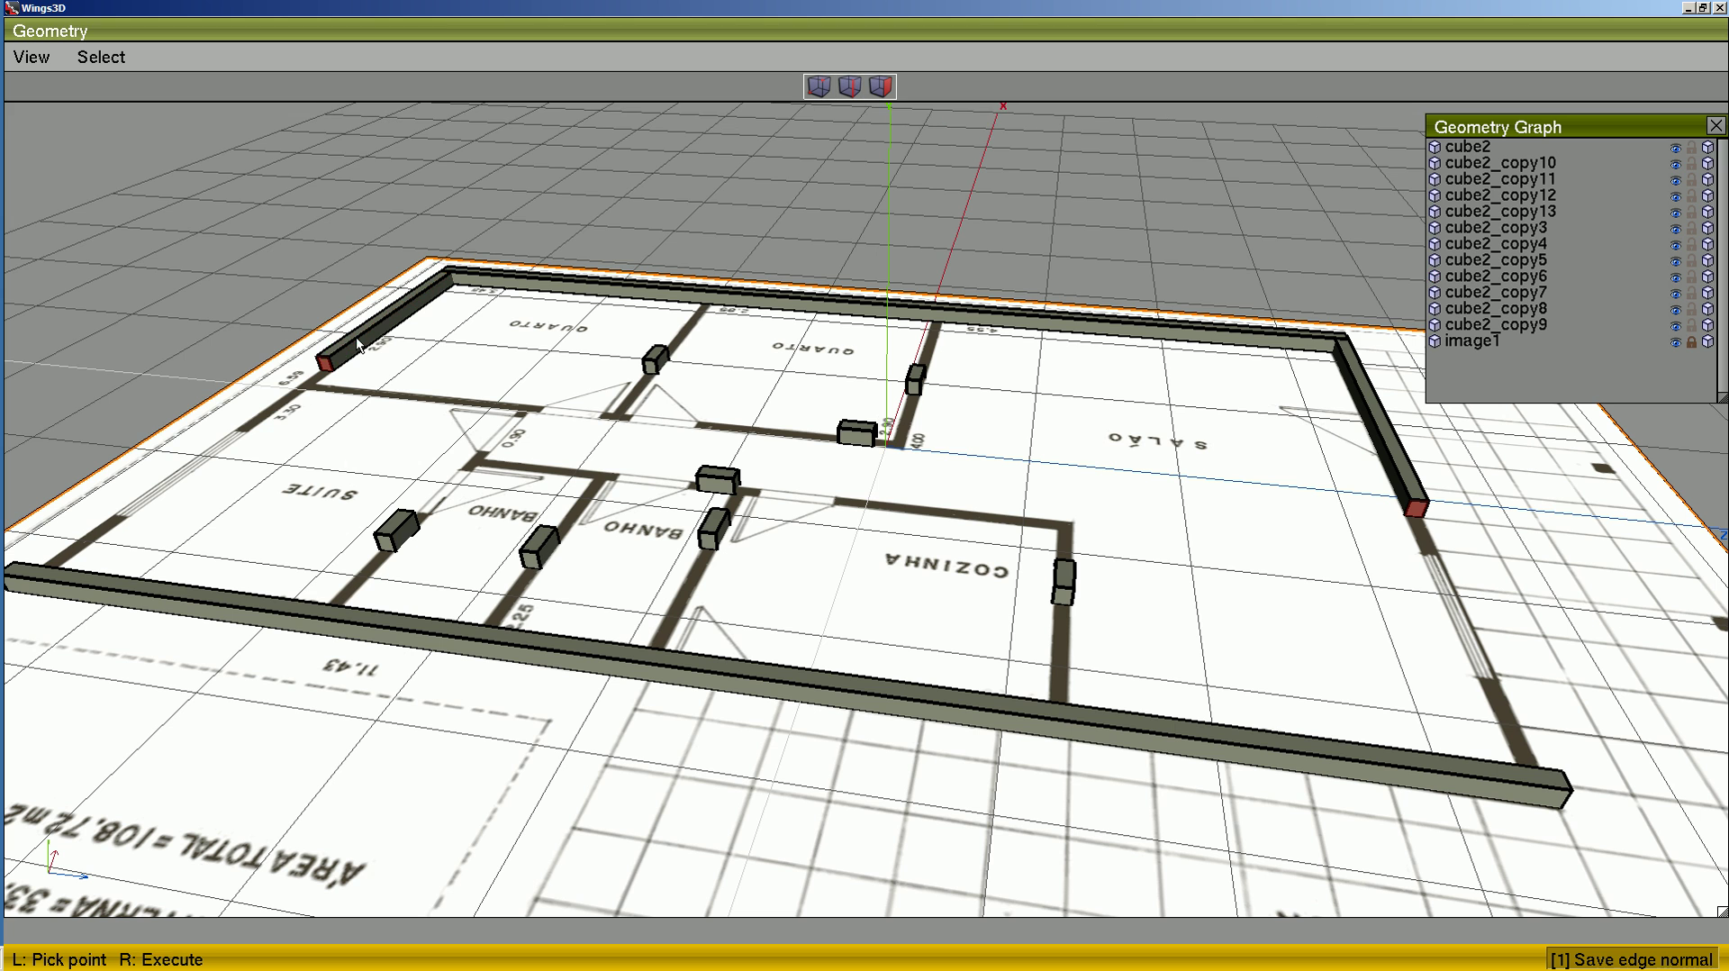
{"action": "left_click", "coordinate": [288, 601]}
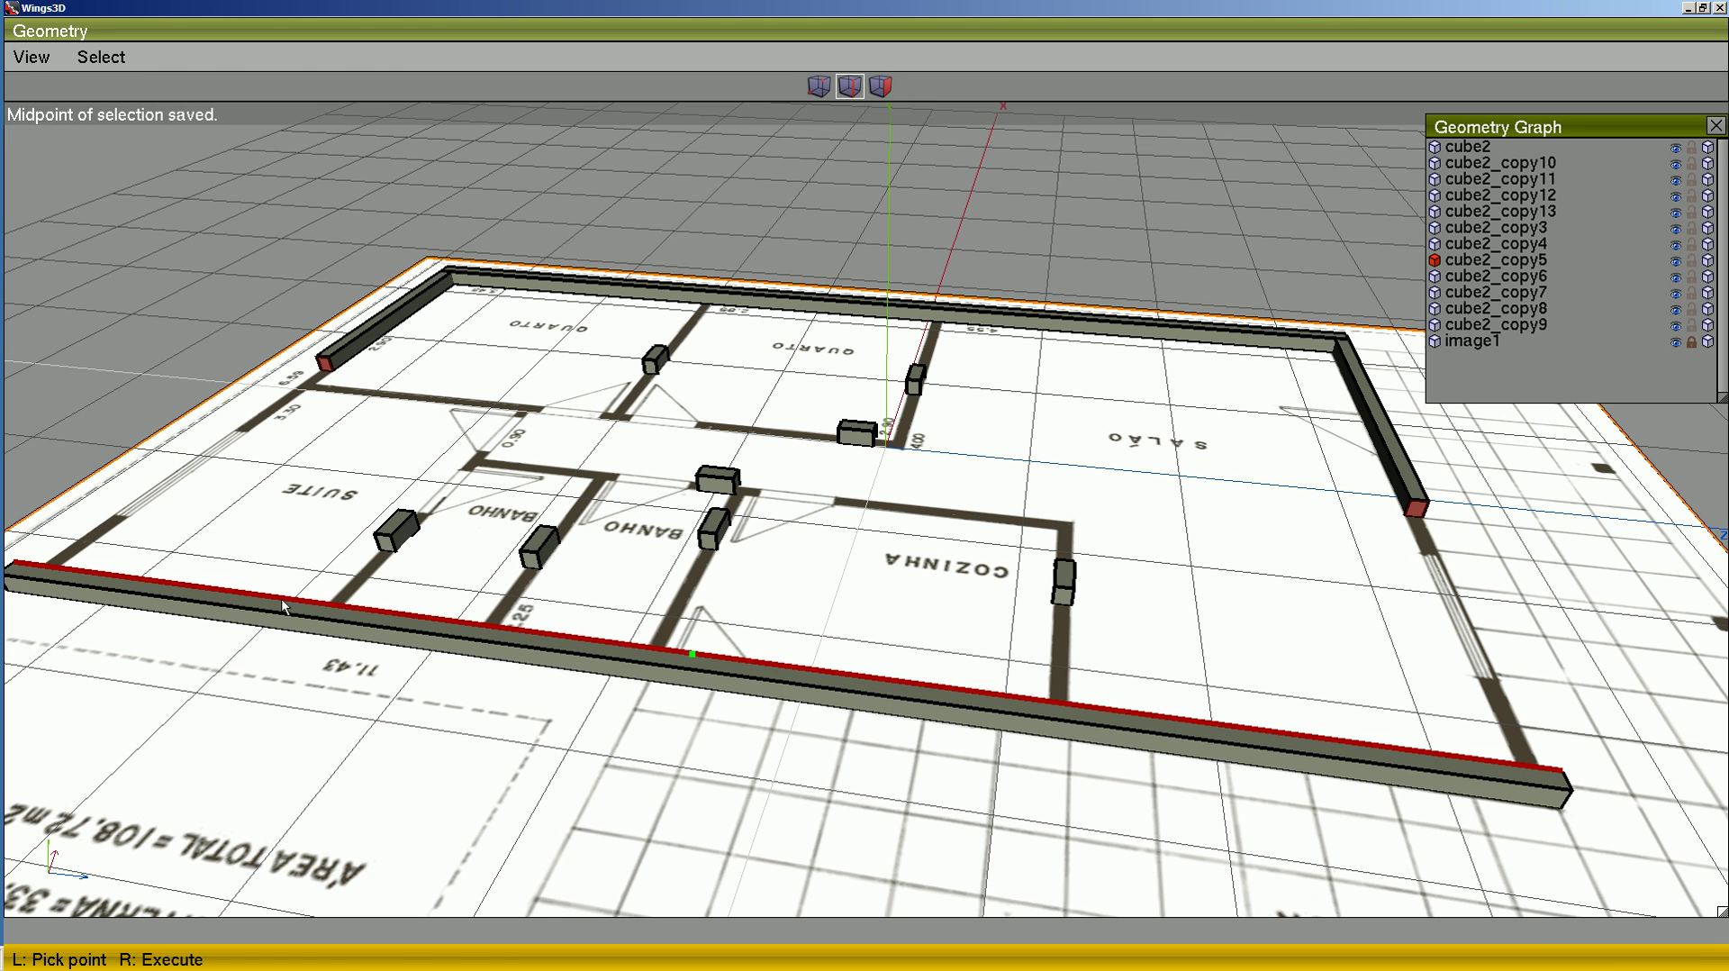
{"action": "right_click", "coordinate": [302, 605]}
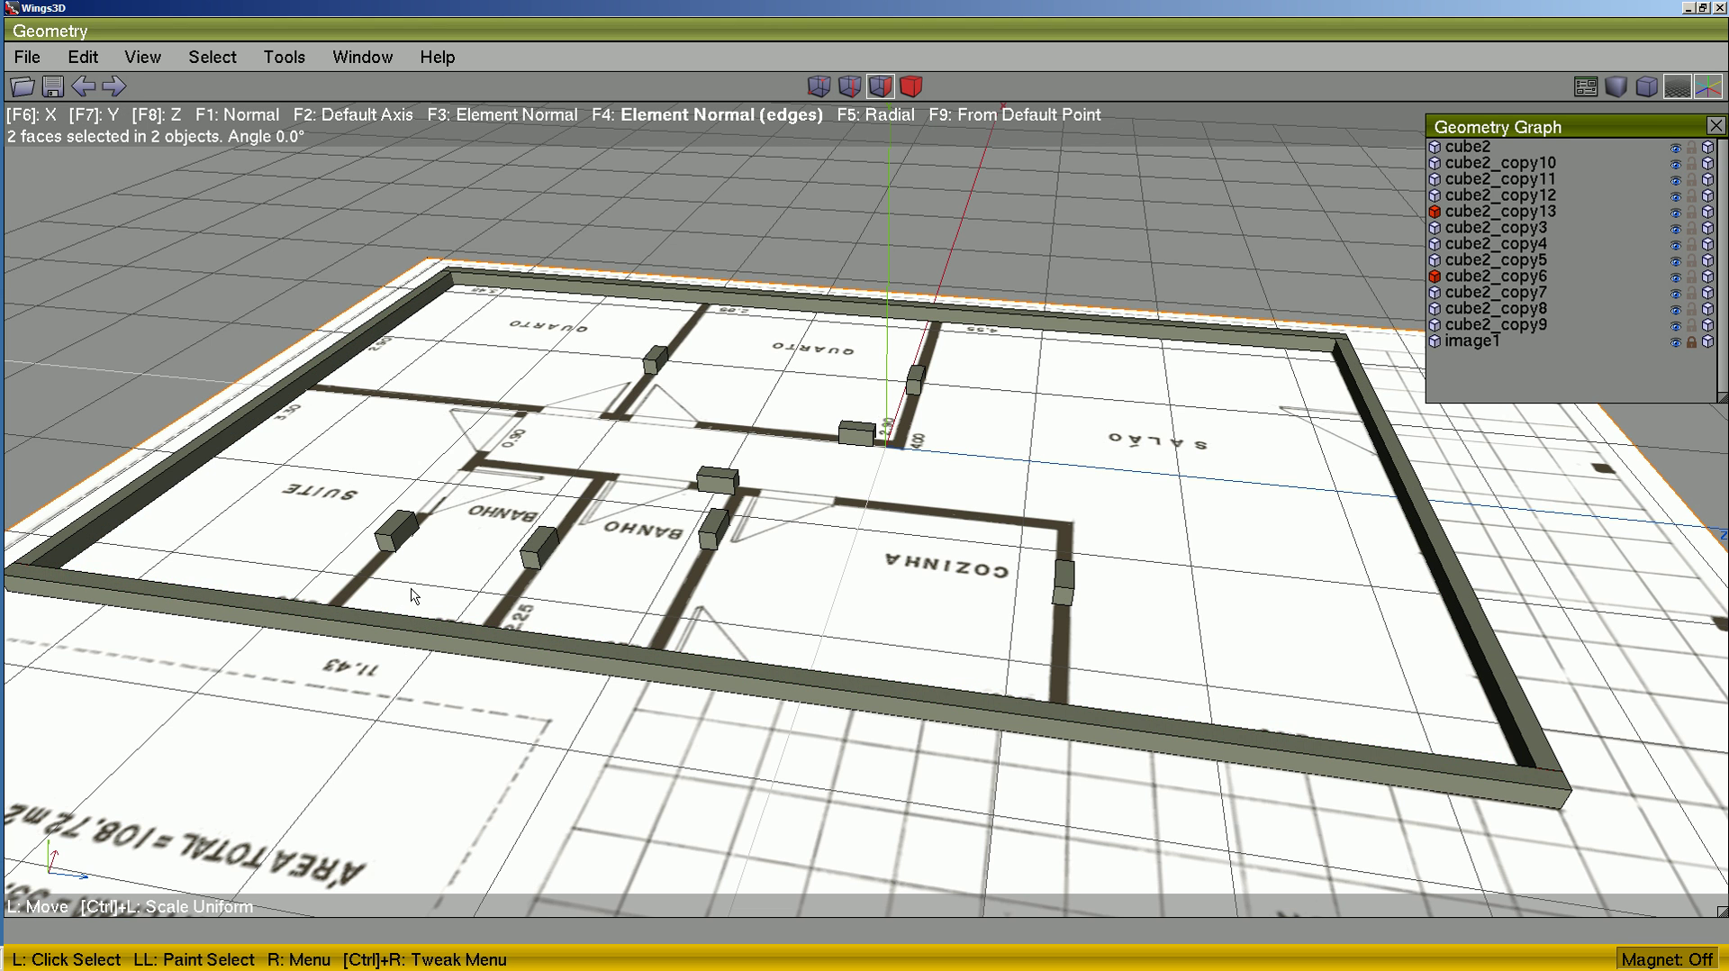
- Clear the selection and select the outer-wall-facing end faces of the three blocks dividing SUITE, the two BANHO rooms and COZINHA
{"action": "key", "text": "space"}
{"action": "left_click", "coordinate": [388, 541]}
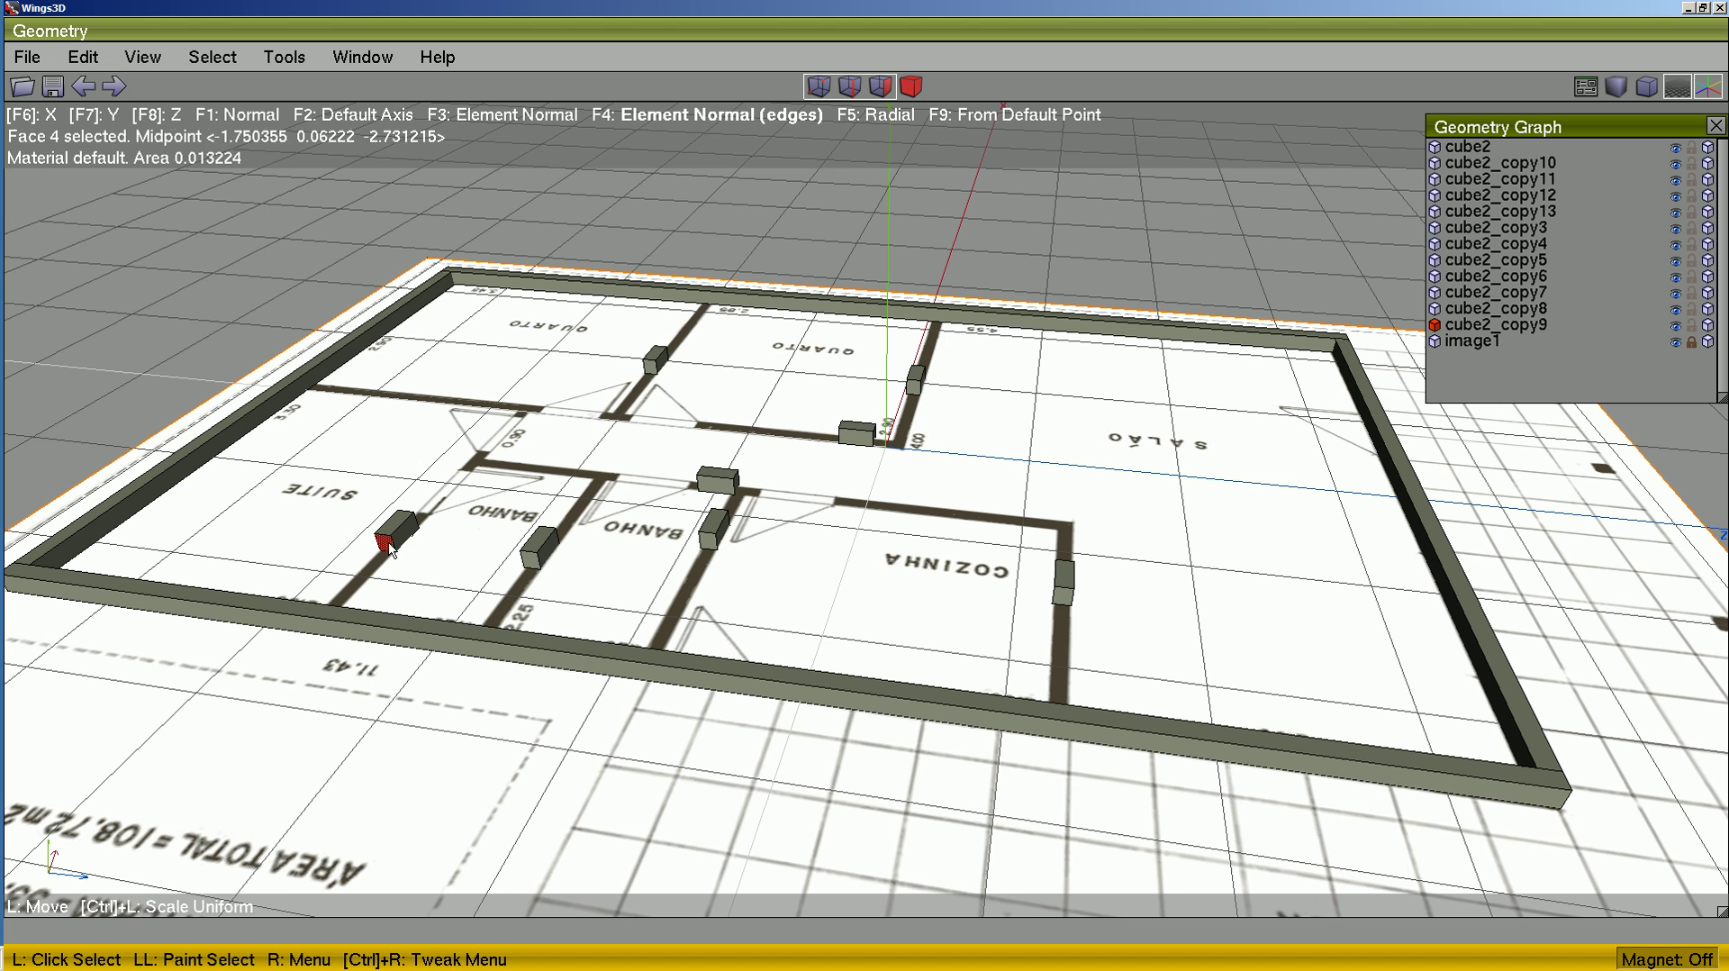
{"action": "left_click", "coordinate": [537, 562]}
{"action": "left_click", "coordinate": [709, 541]}
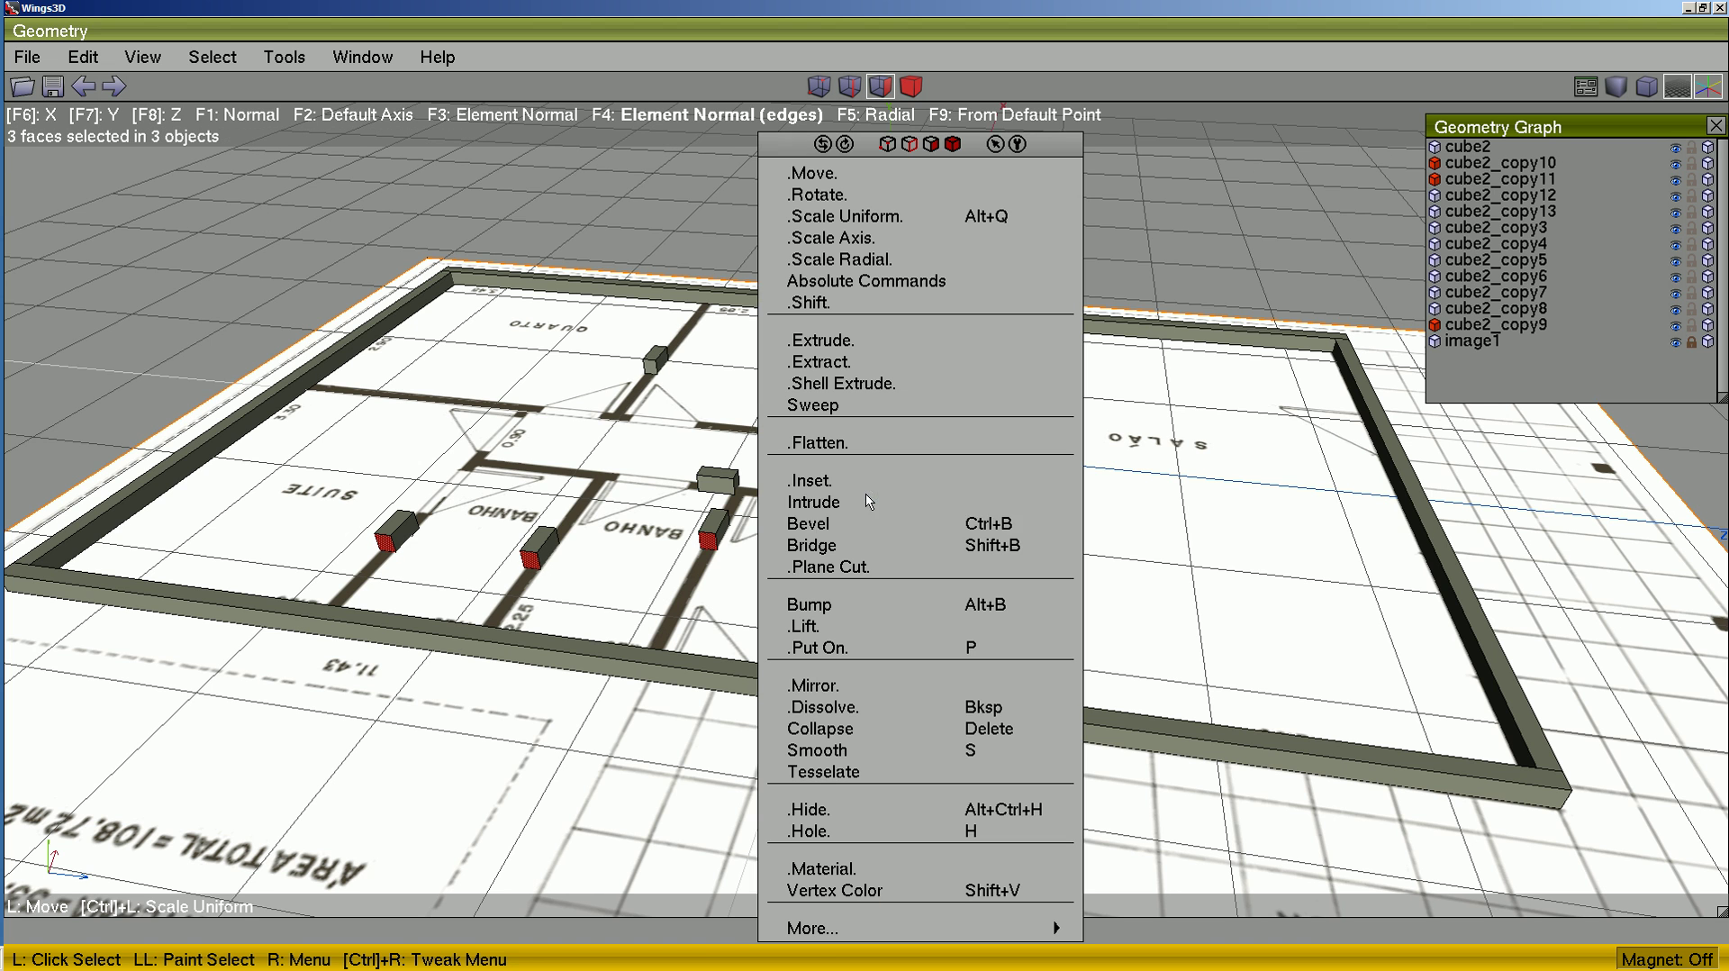
{"action": "right_click", "coordinate": [870, 500]}
{"action": "left_click", "coordinate": [855, 442]}
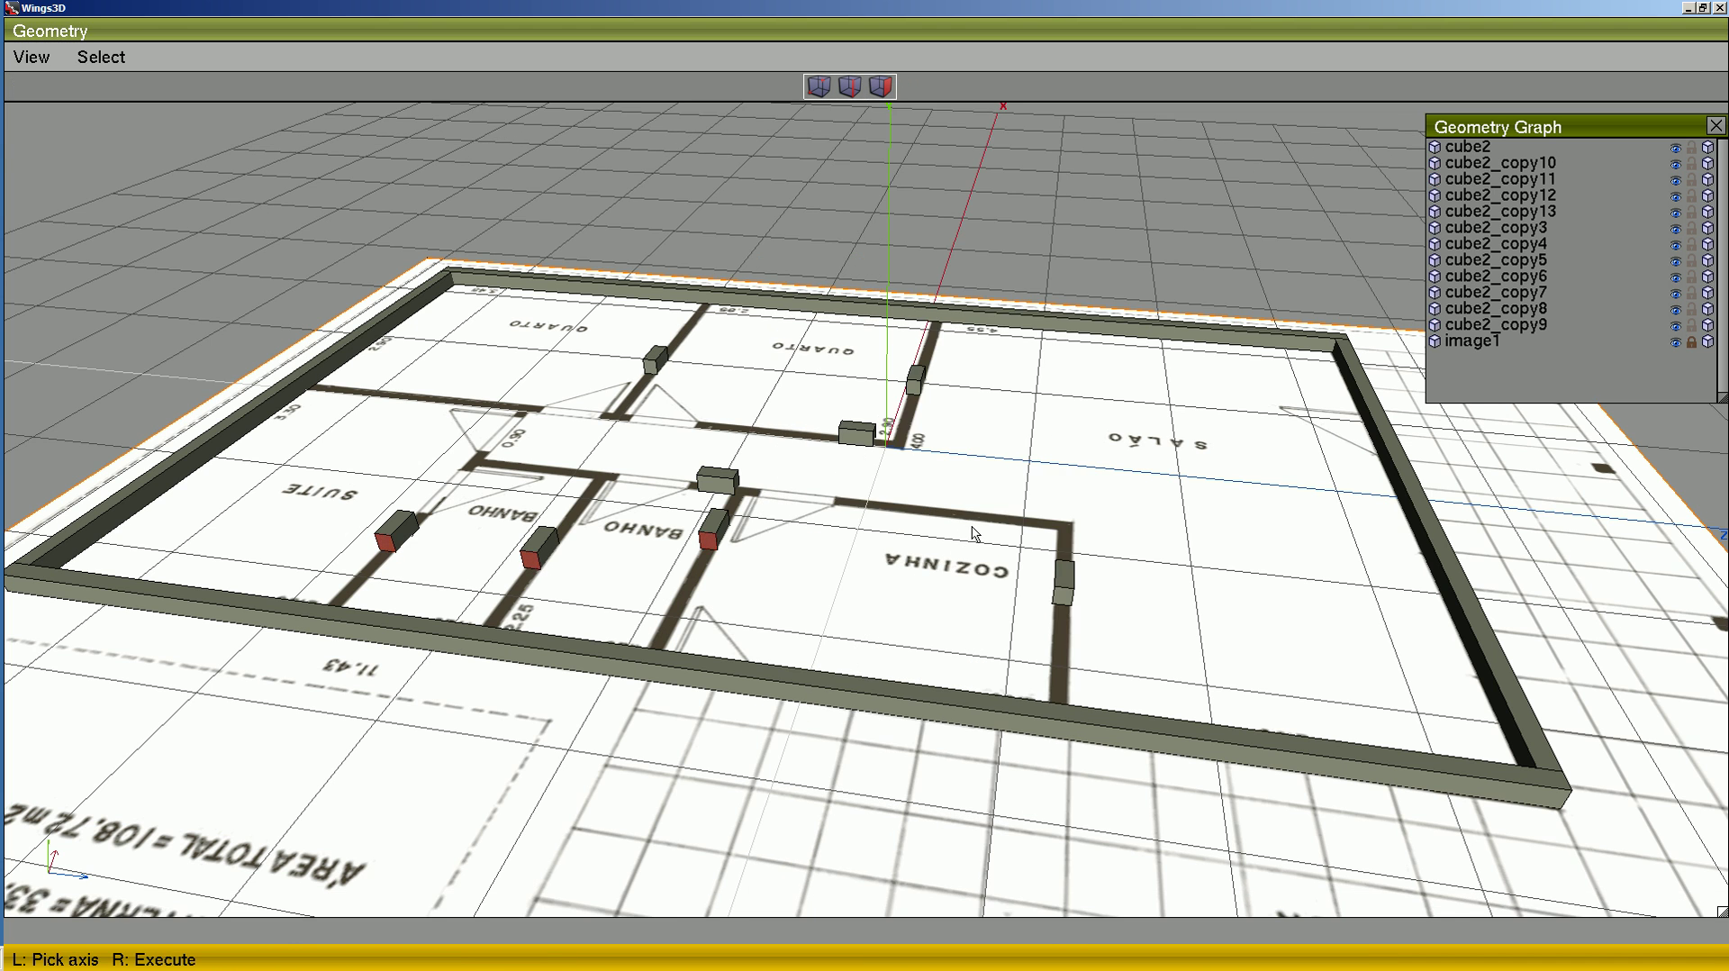
{"action": "right_click", "coordinate": [900, 509]}
- Add the matching end face of the COZINHA–SALÃO block and flatten all four faces along its lengthwise edge to the long outer wall
{"action": "left_click", "coordinate": [1066, 594]}
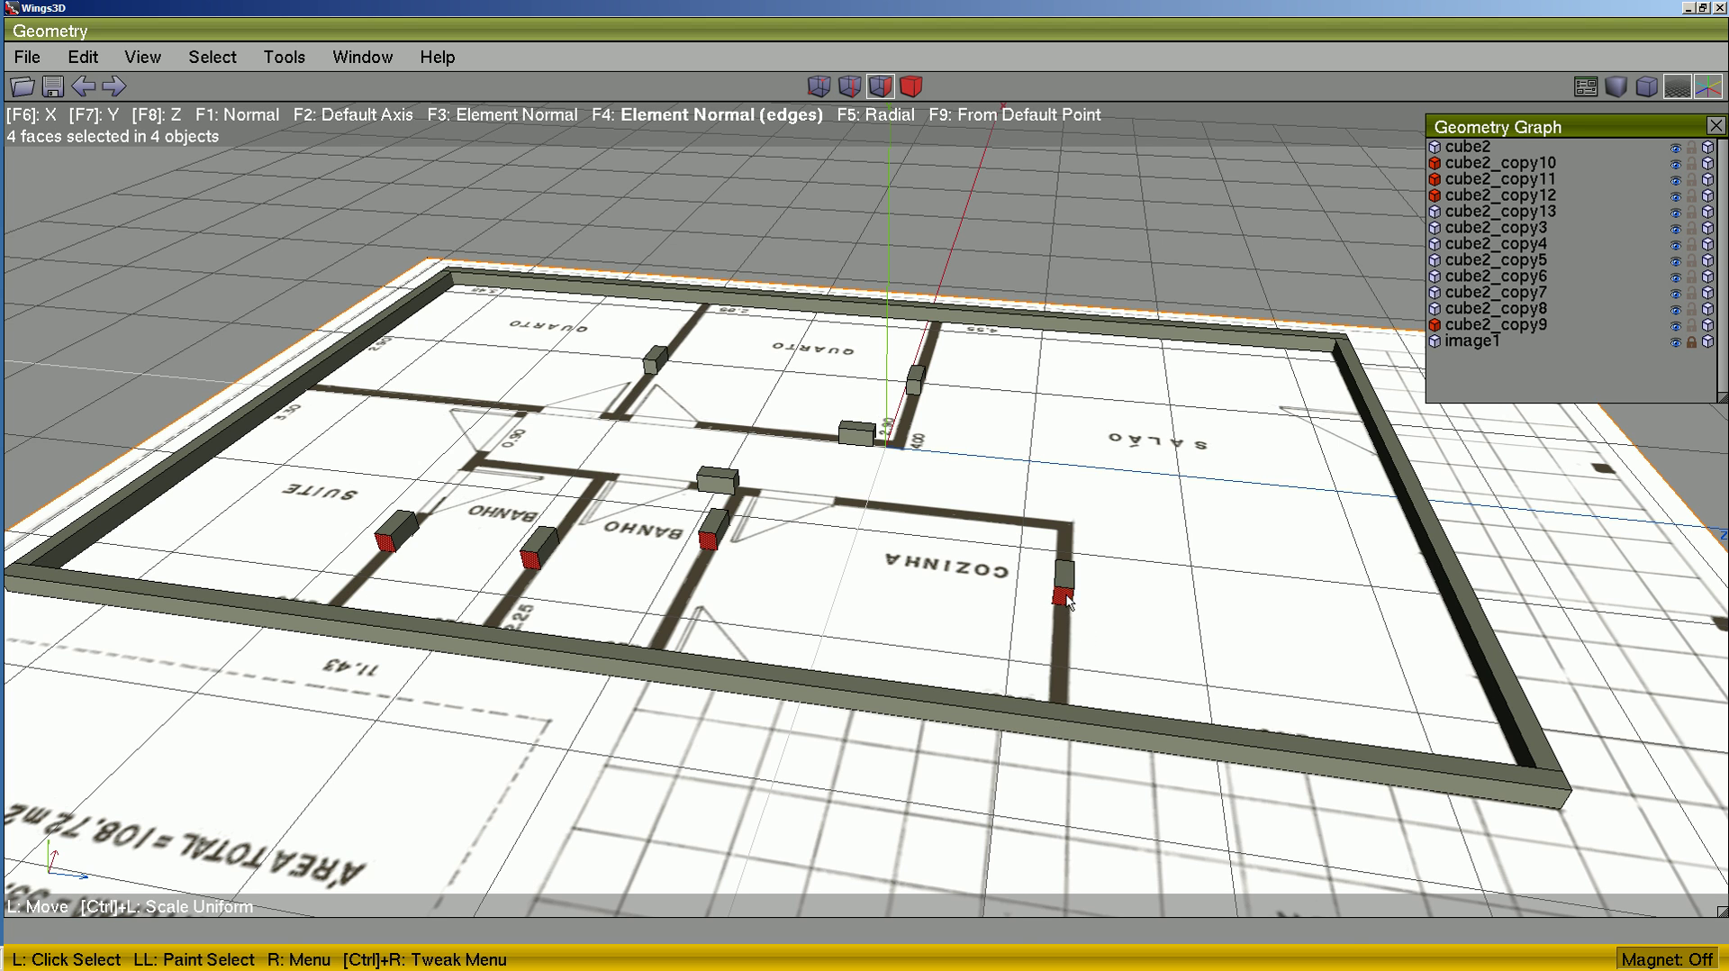
{"action": "right_click", "coordinate": [1137, 447]}
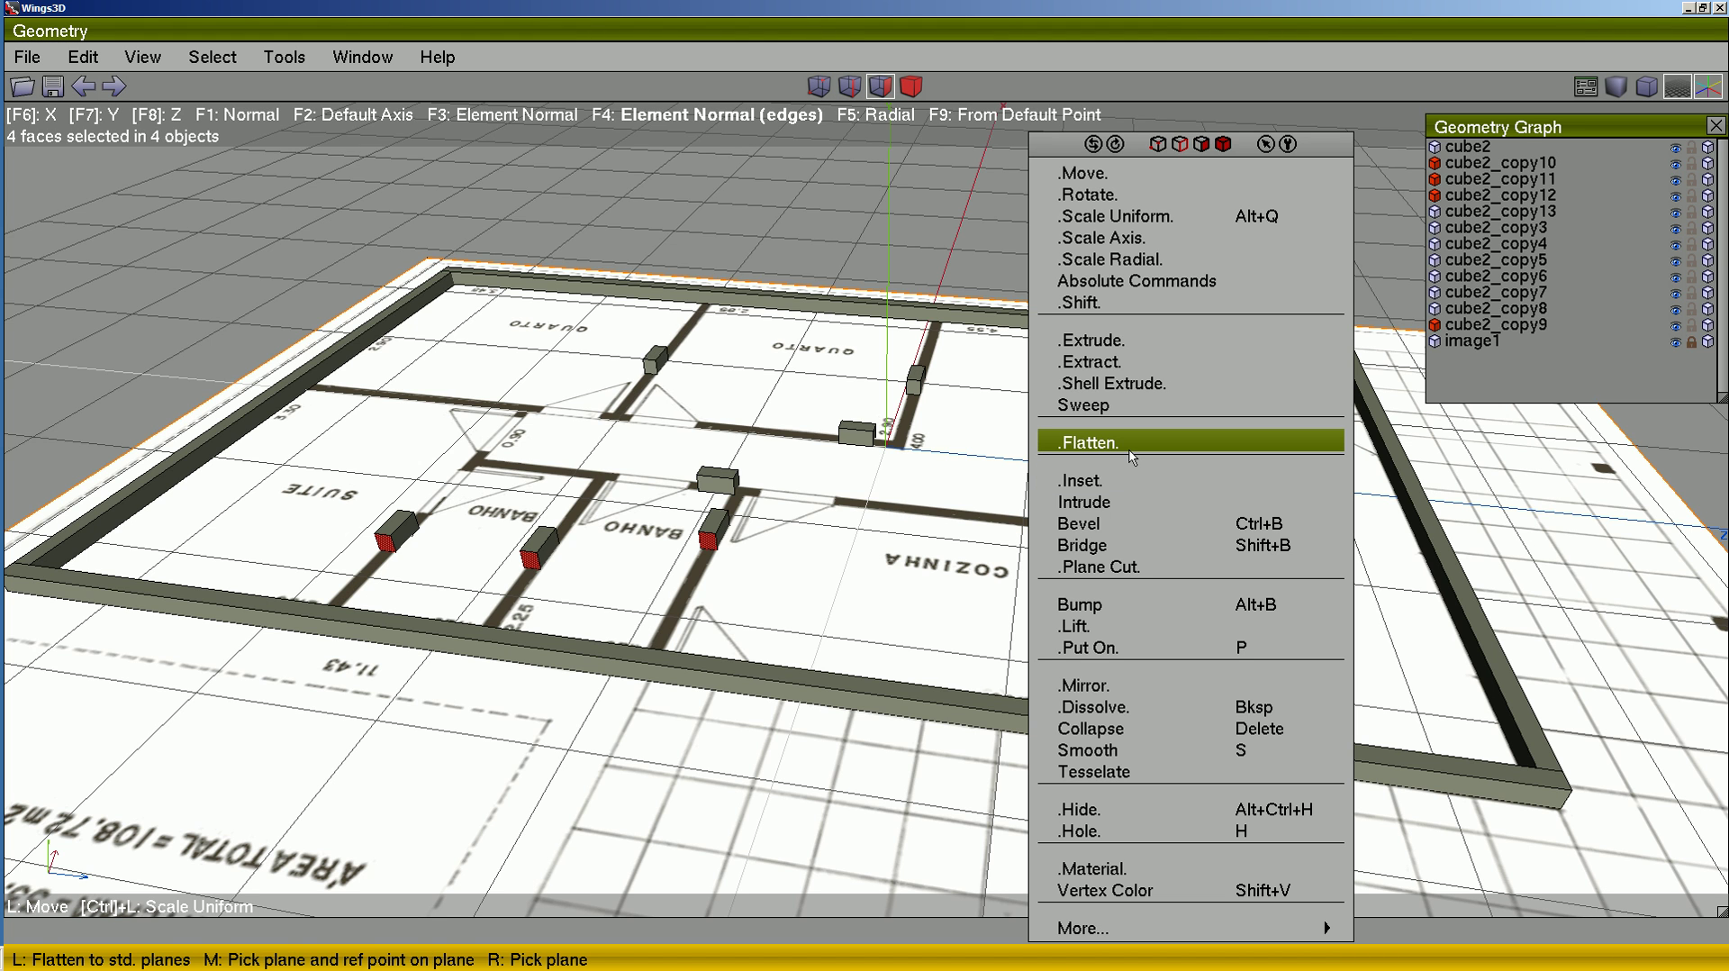
{"action": "left_click", "coordinate": [1130, 448]}
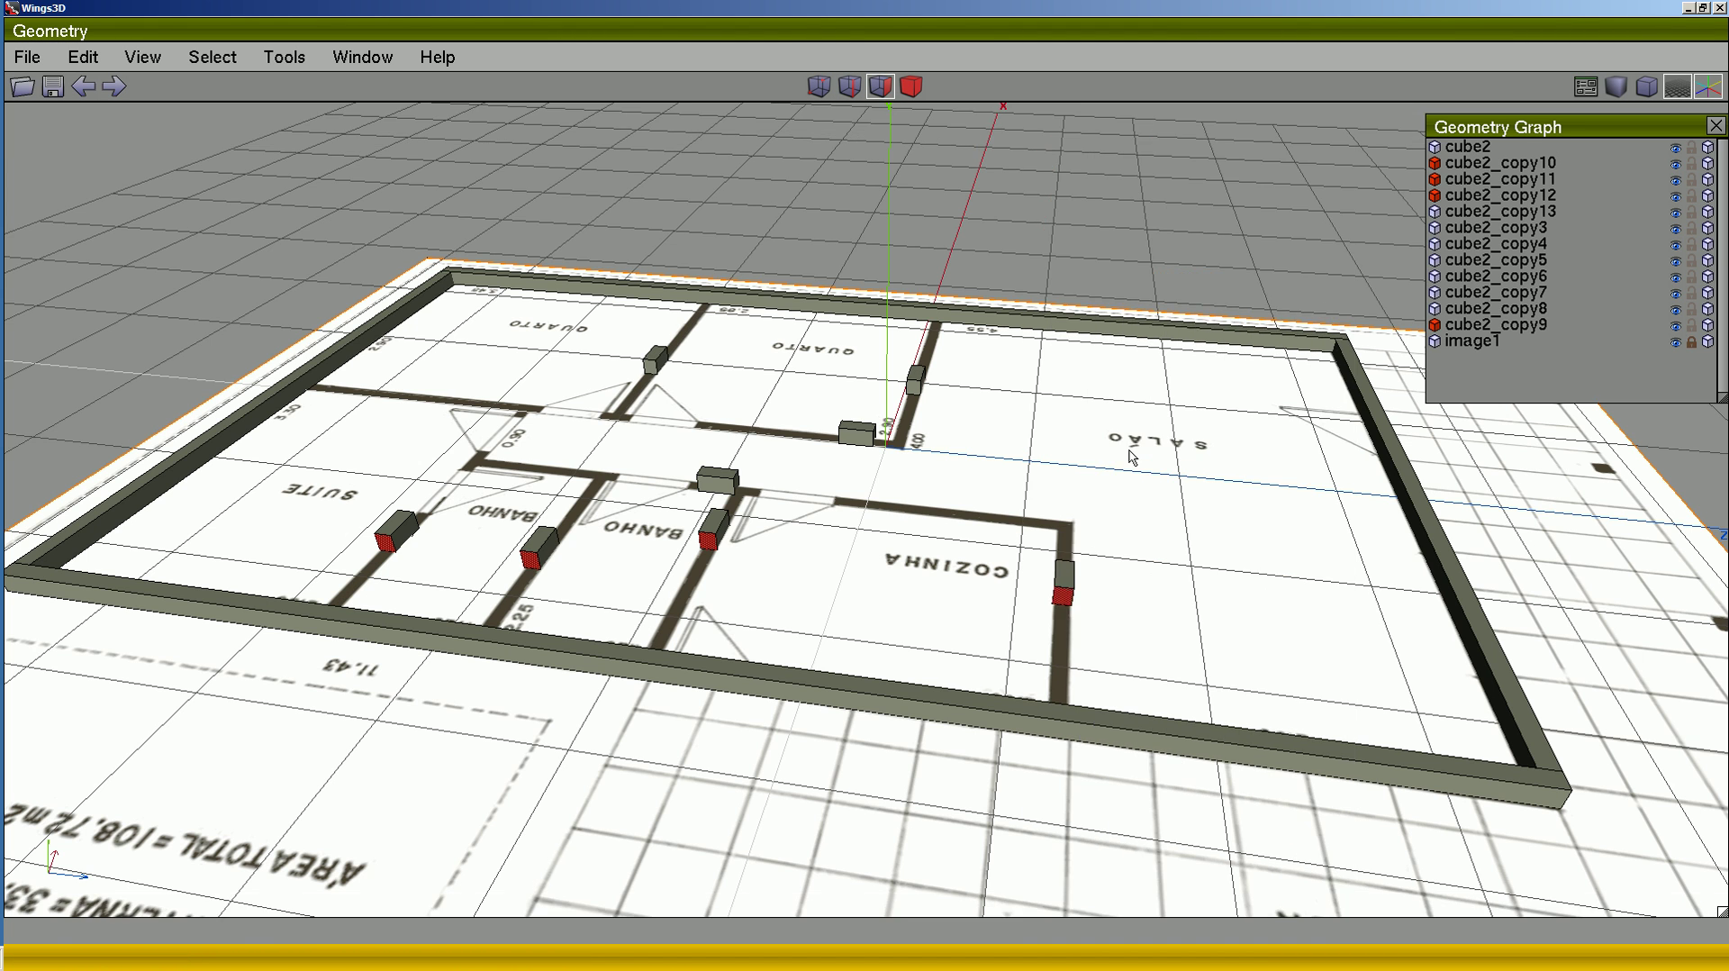
{"action": "left_click", "coordinate": [1075, 580]}
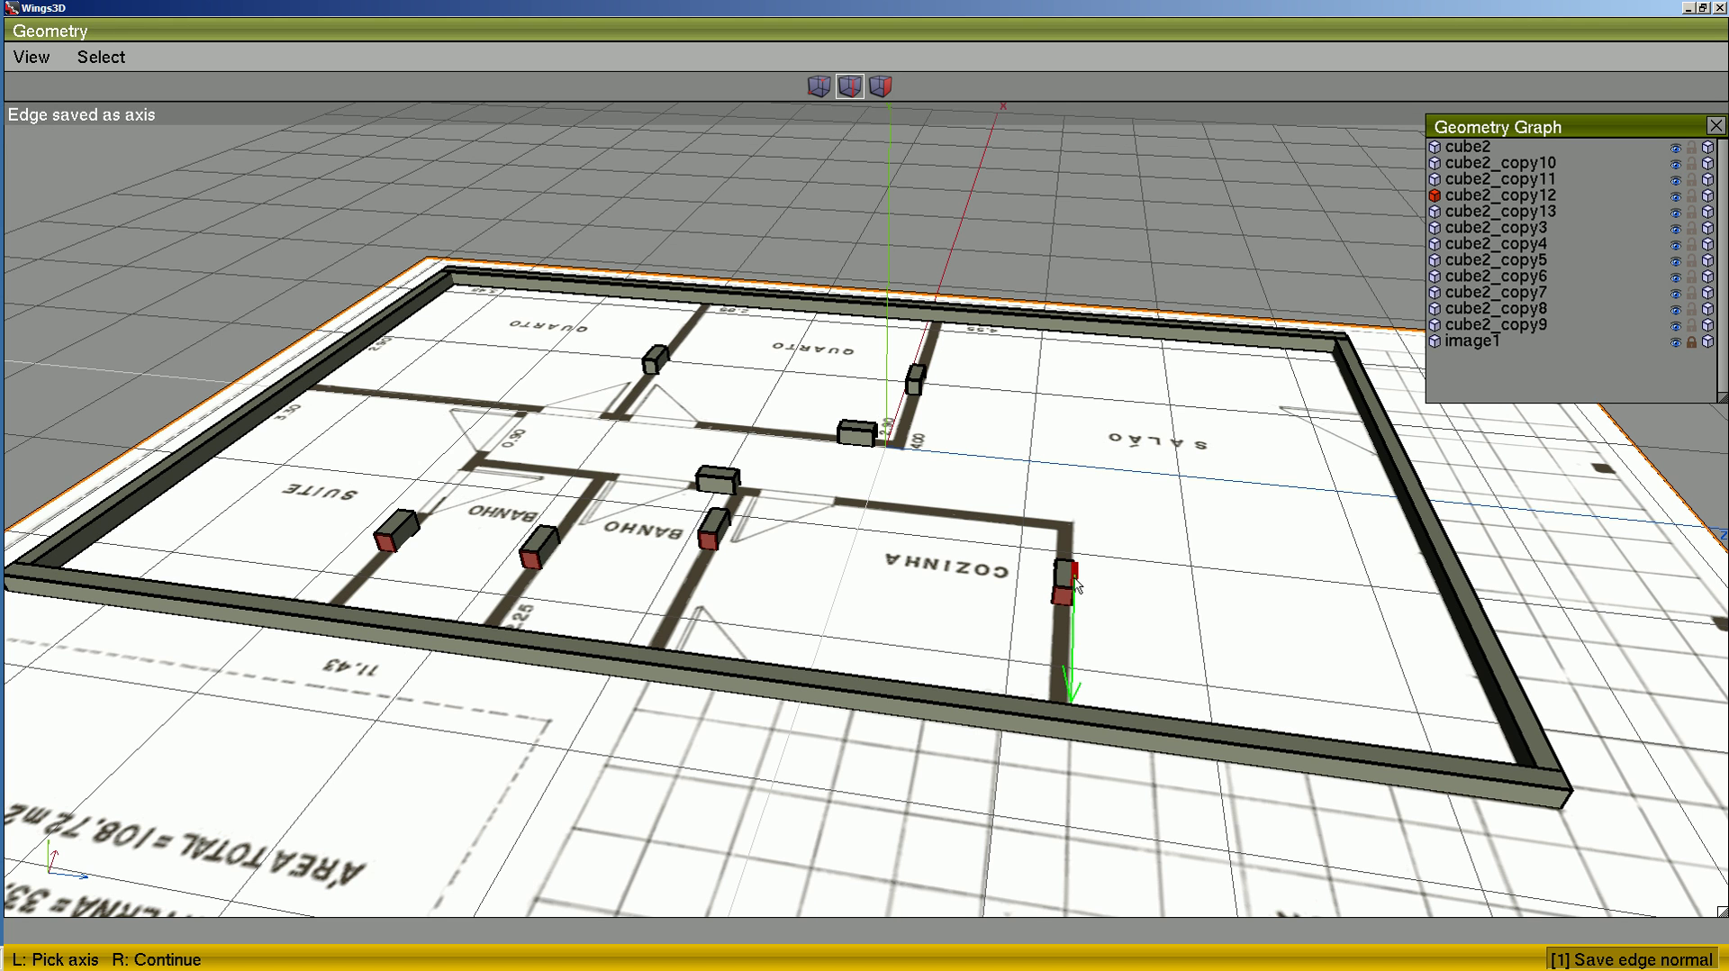
{"action": "right_click", "coordinate": [1075, 585]}
{"action": "left_click", "coordinate": [1058, 707]}
{"action": "right_click", "coordinate": [1058, 708]}
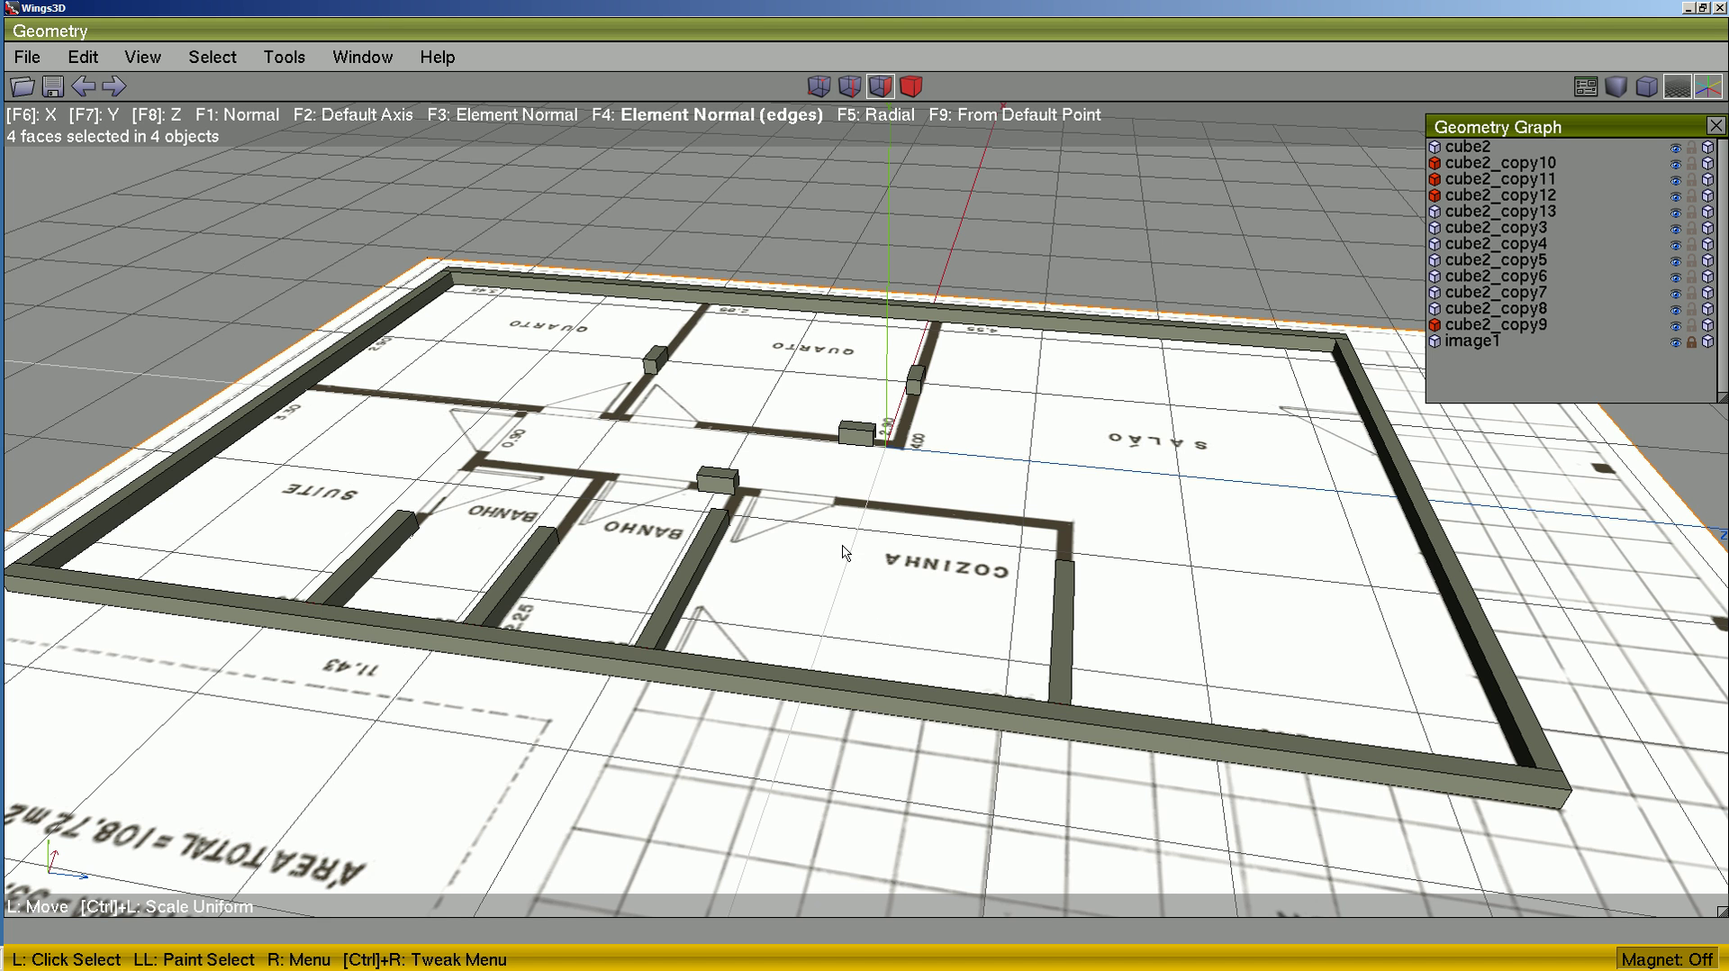
- Clear the selection and select the vertices at the corridor-facing ends of the four dividing wall blocks
{"action": "middle_click_drag", "start_coordinate": [839, 595], "coordinate": [937, 648], "text": "alt"}
{"action": "key", "text": "space"}
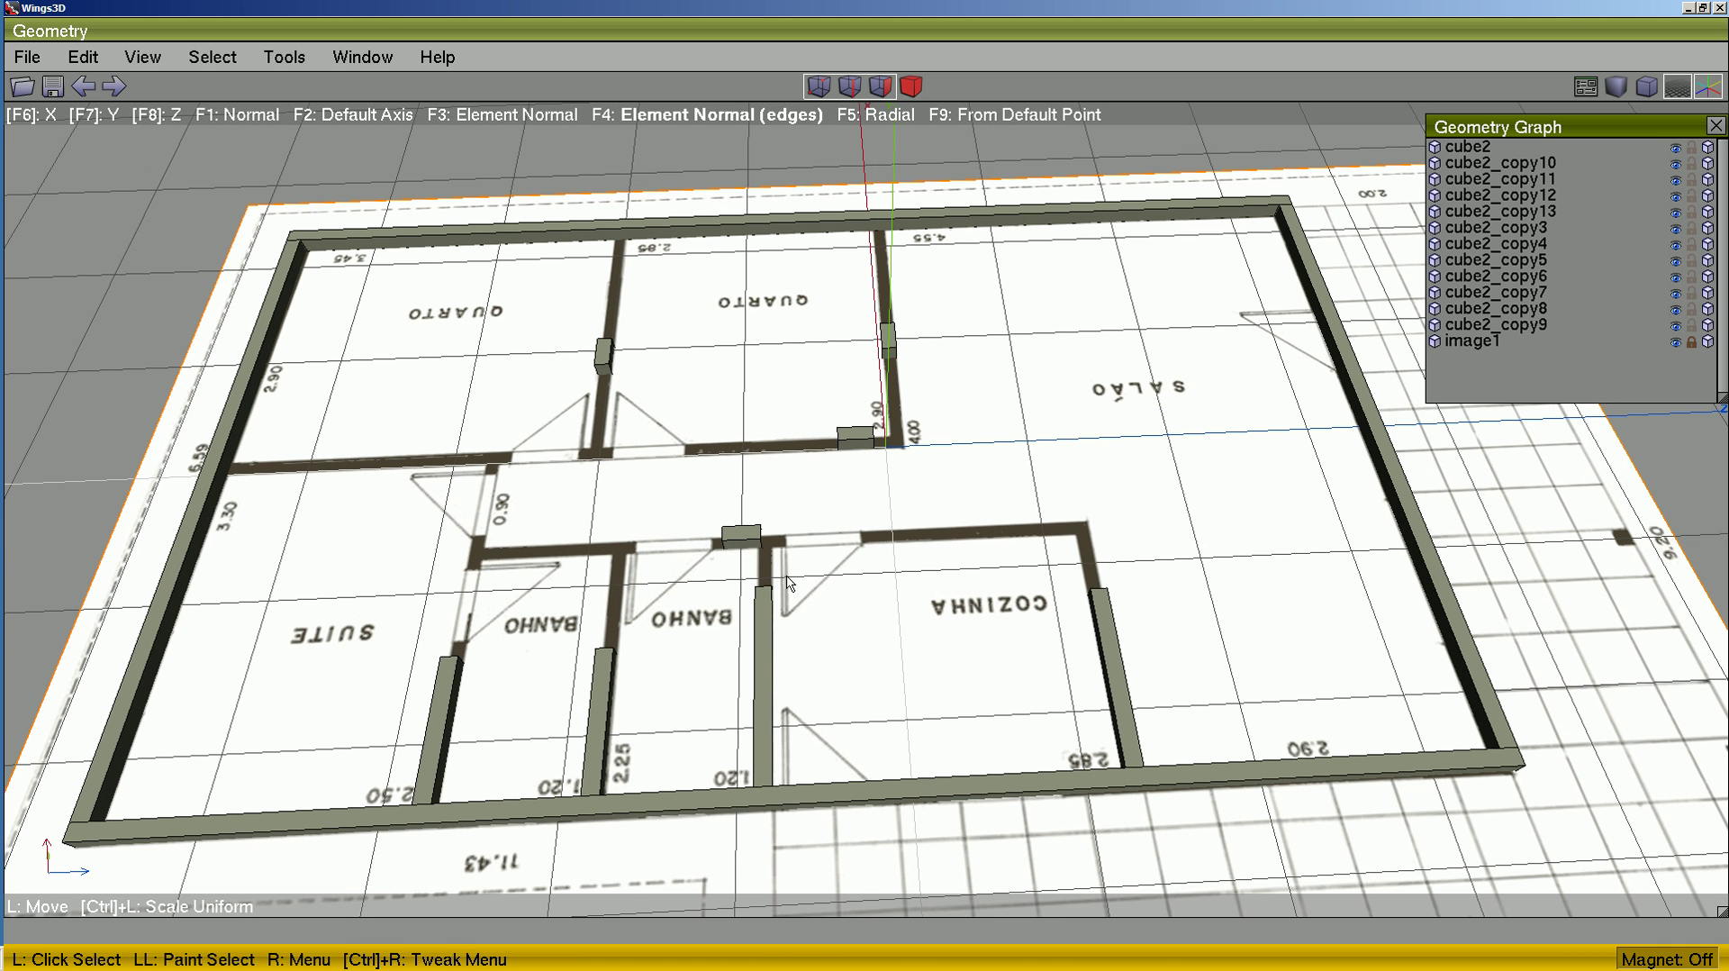
{"action": "key", "text": "v"}
{"action": "left_click_drag", "start_coordinate": [426, 615], "coordinate": [631, 702]}
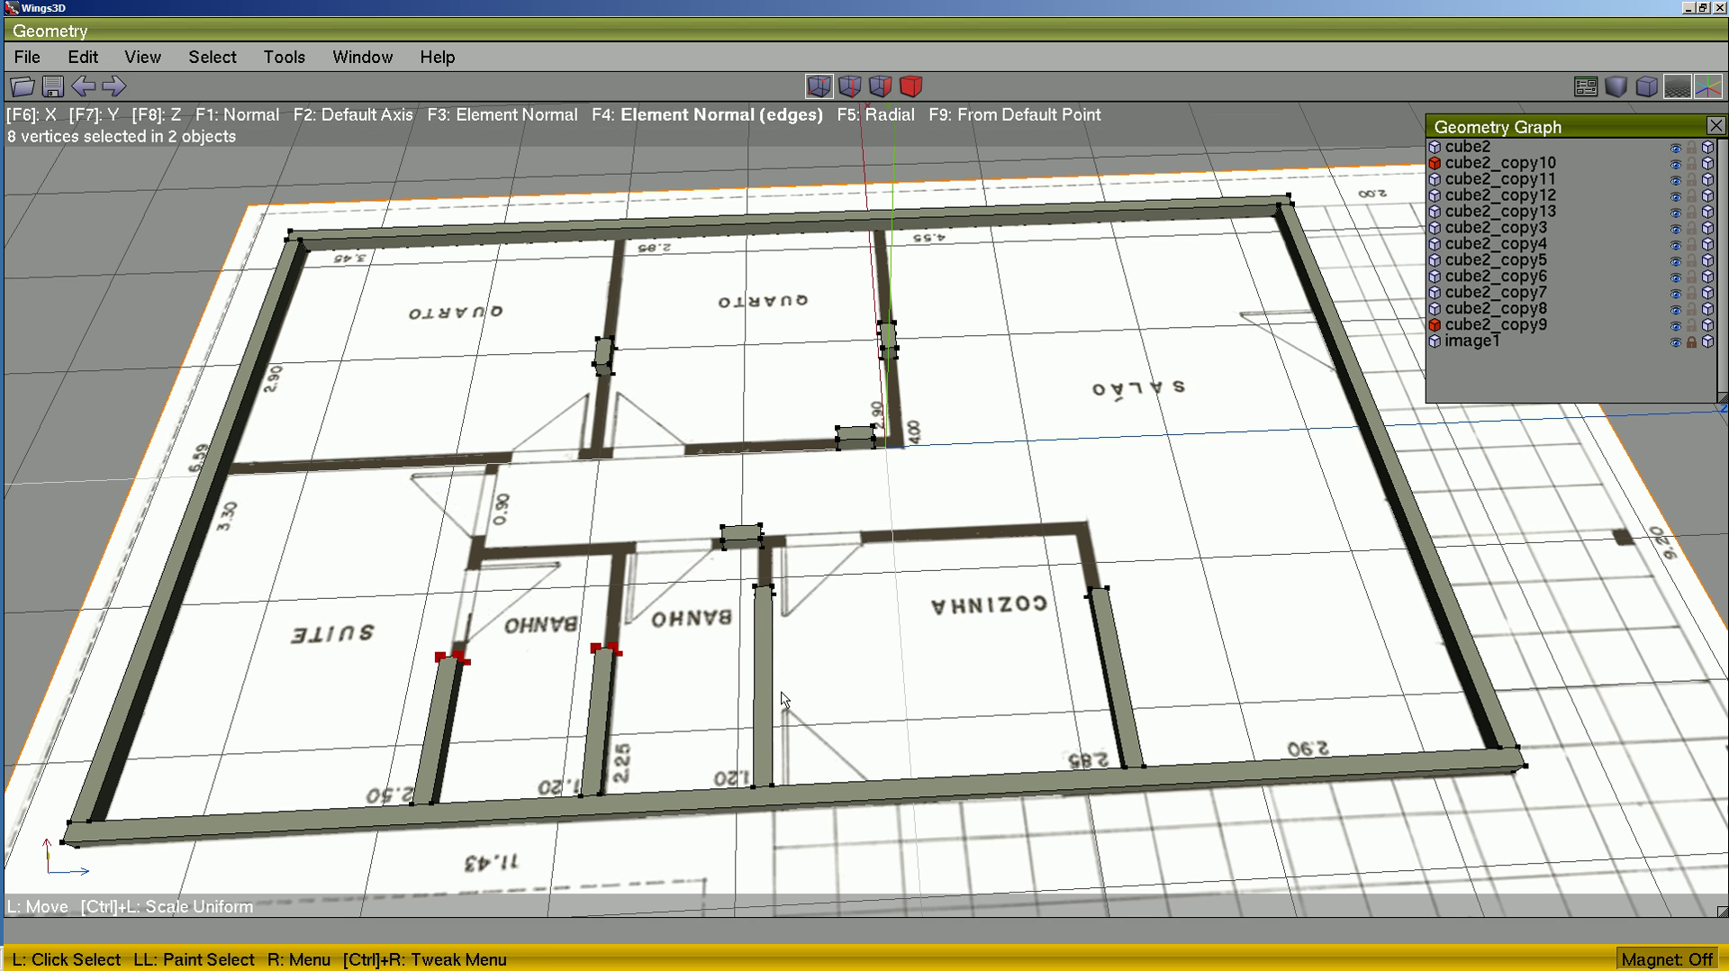
{"action": "left_click_drag", "start_coordinate": [727, 570], "coordinate": [806, 617]}
{"action": "left_click_drag", "start_coordinate": [1014, 578], "coordinate": [1164, 635]}
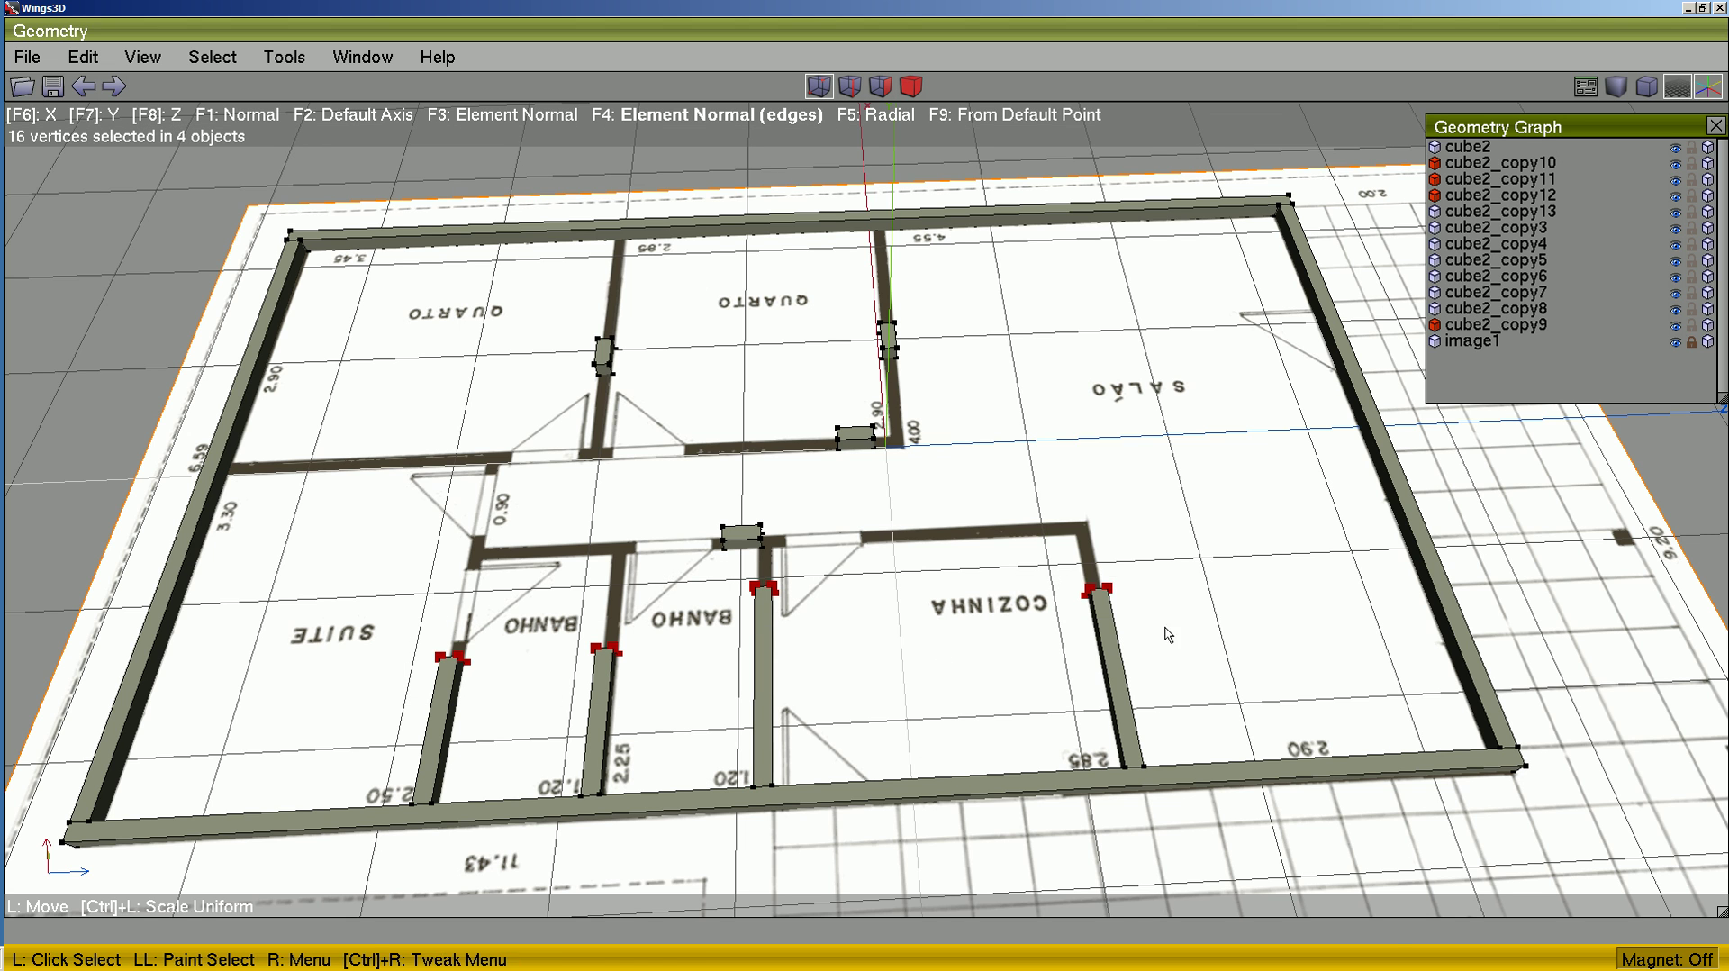
- Try to flatten the selected vertices along a dividing wall's lengthwise edge to the corridor wall block beside BANHO
{"action": "right_click", "coordinate": [1190, 509]}
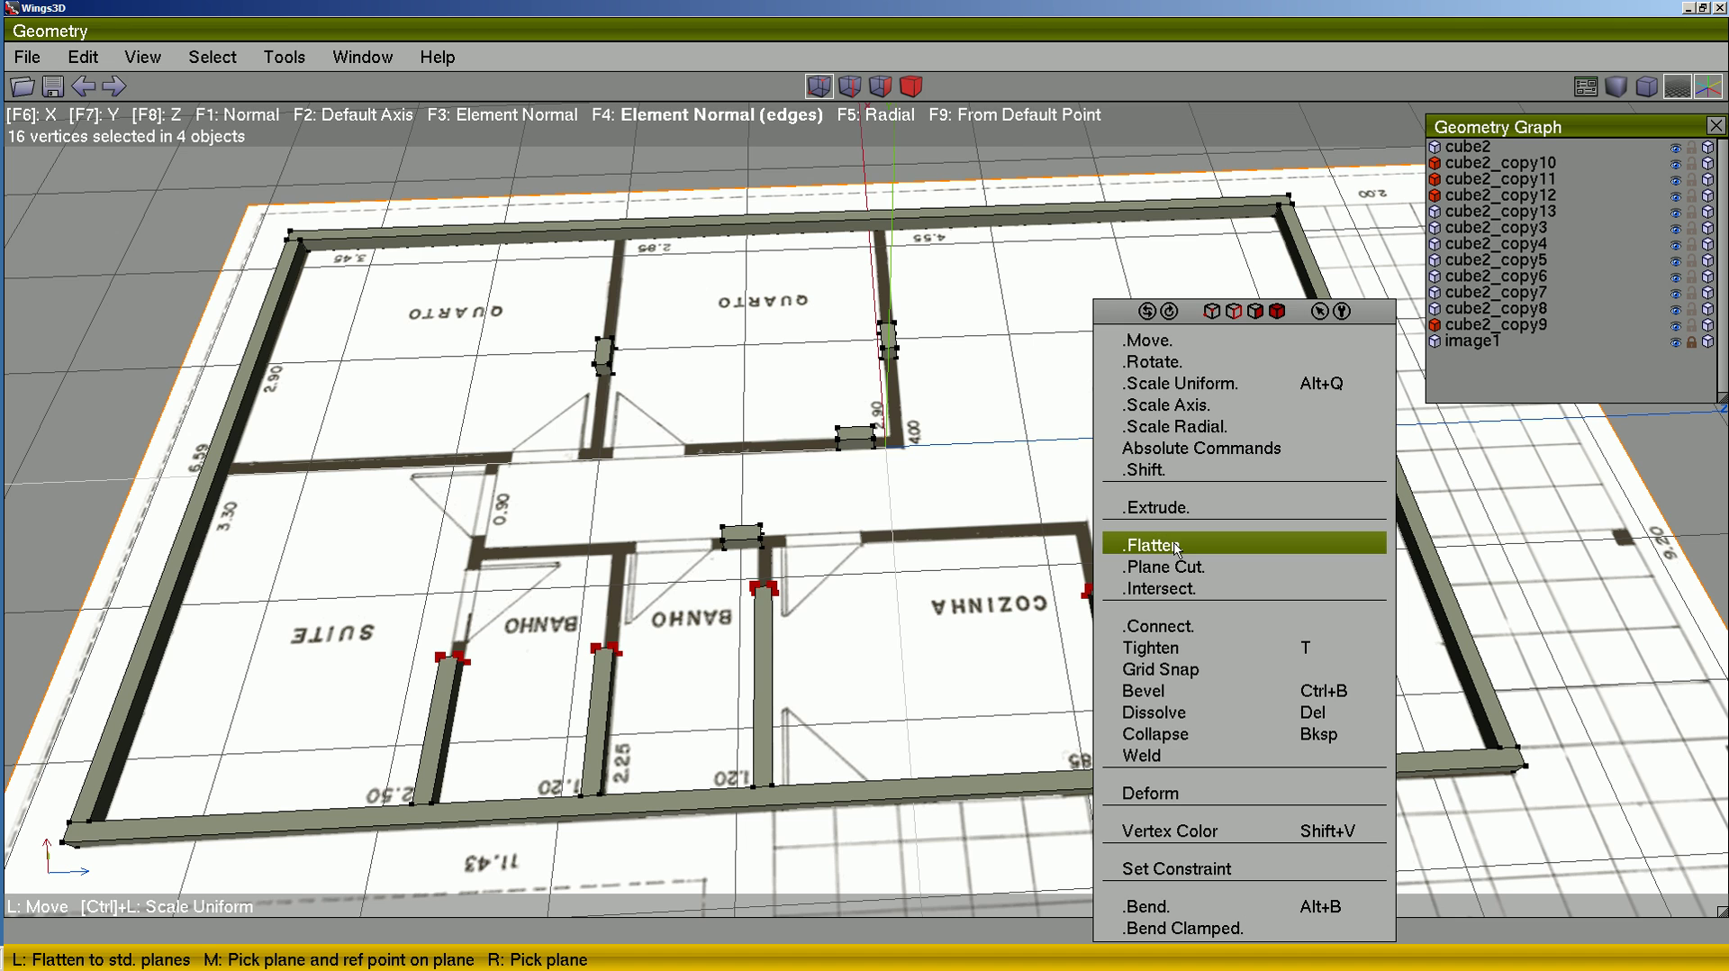
{"action": "right_click", "coordinate": [1176, 546]}
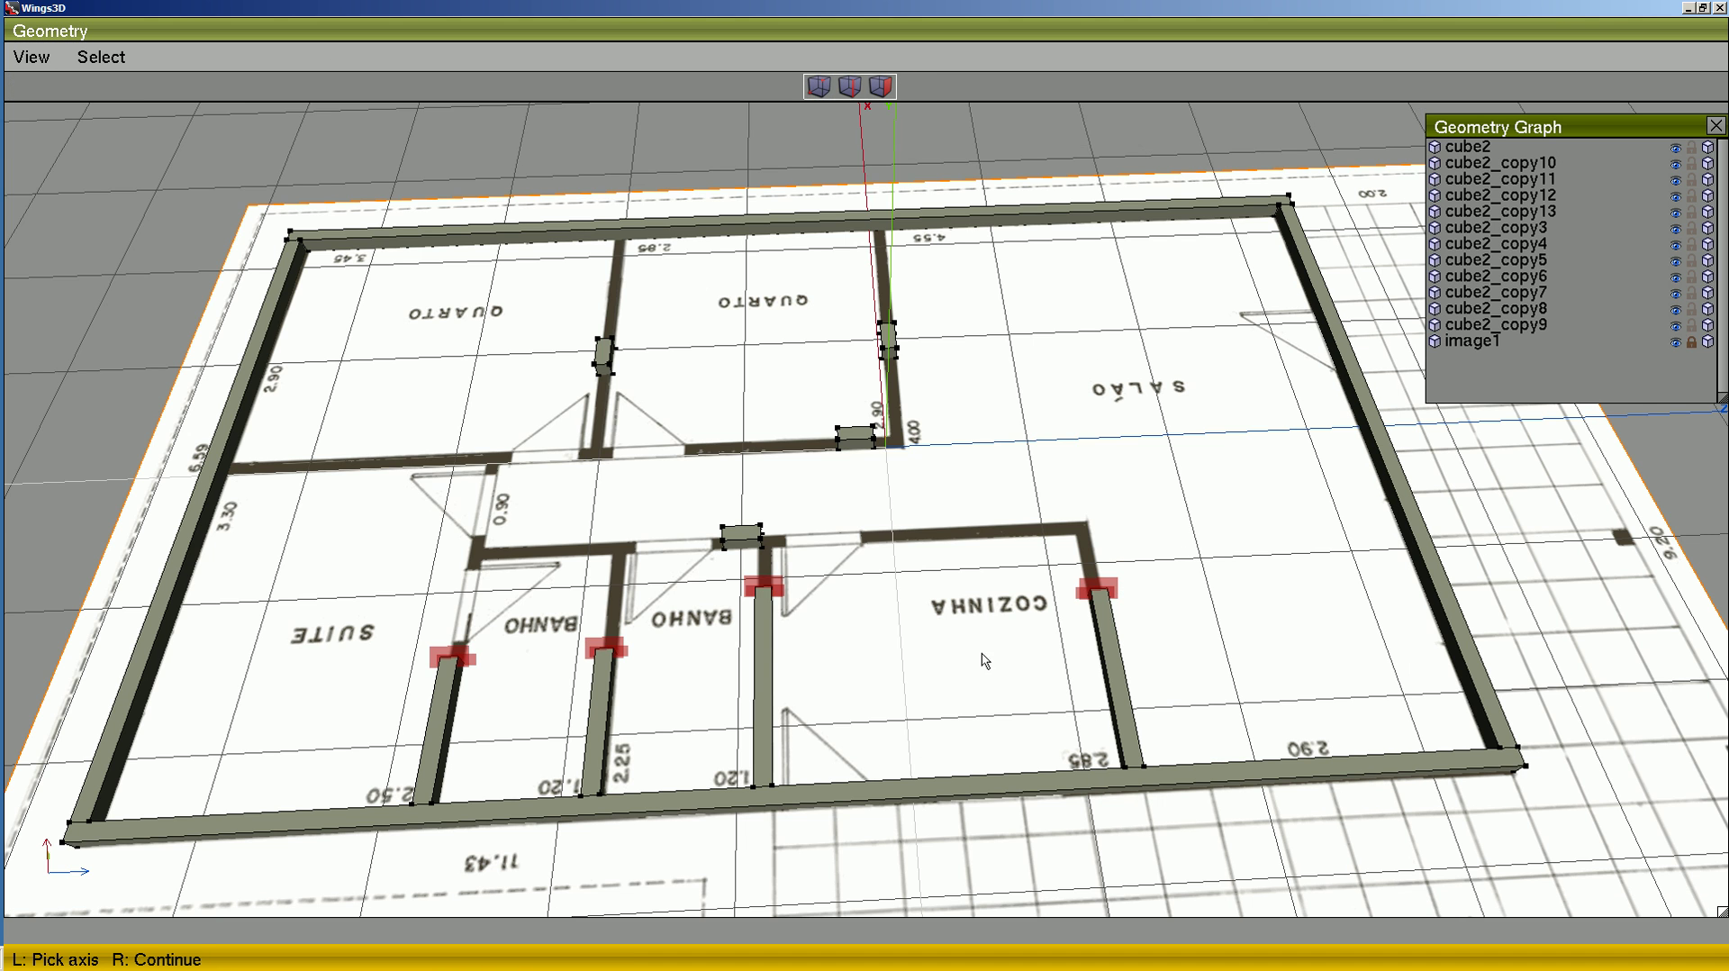
{"action": "left_click", "coordinate": [775, 684]}
{"action": "right_click", "coordinate": [776, 684]}
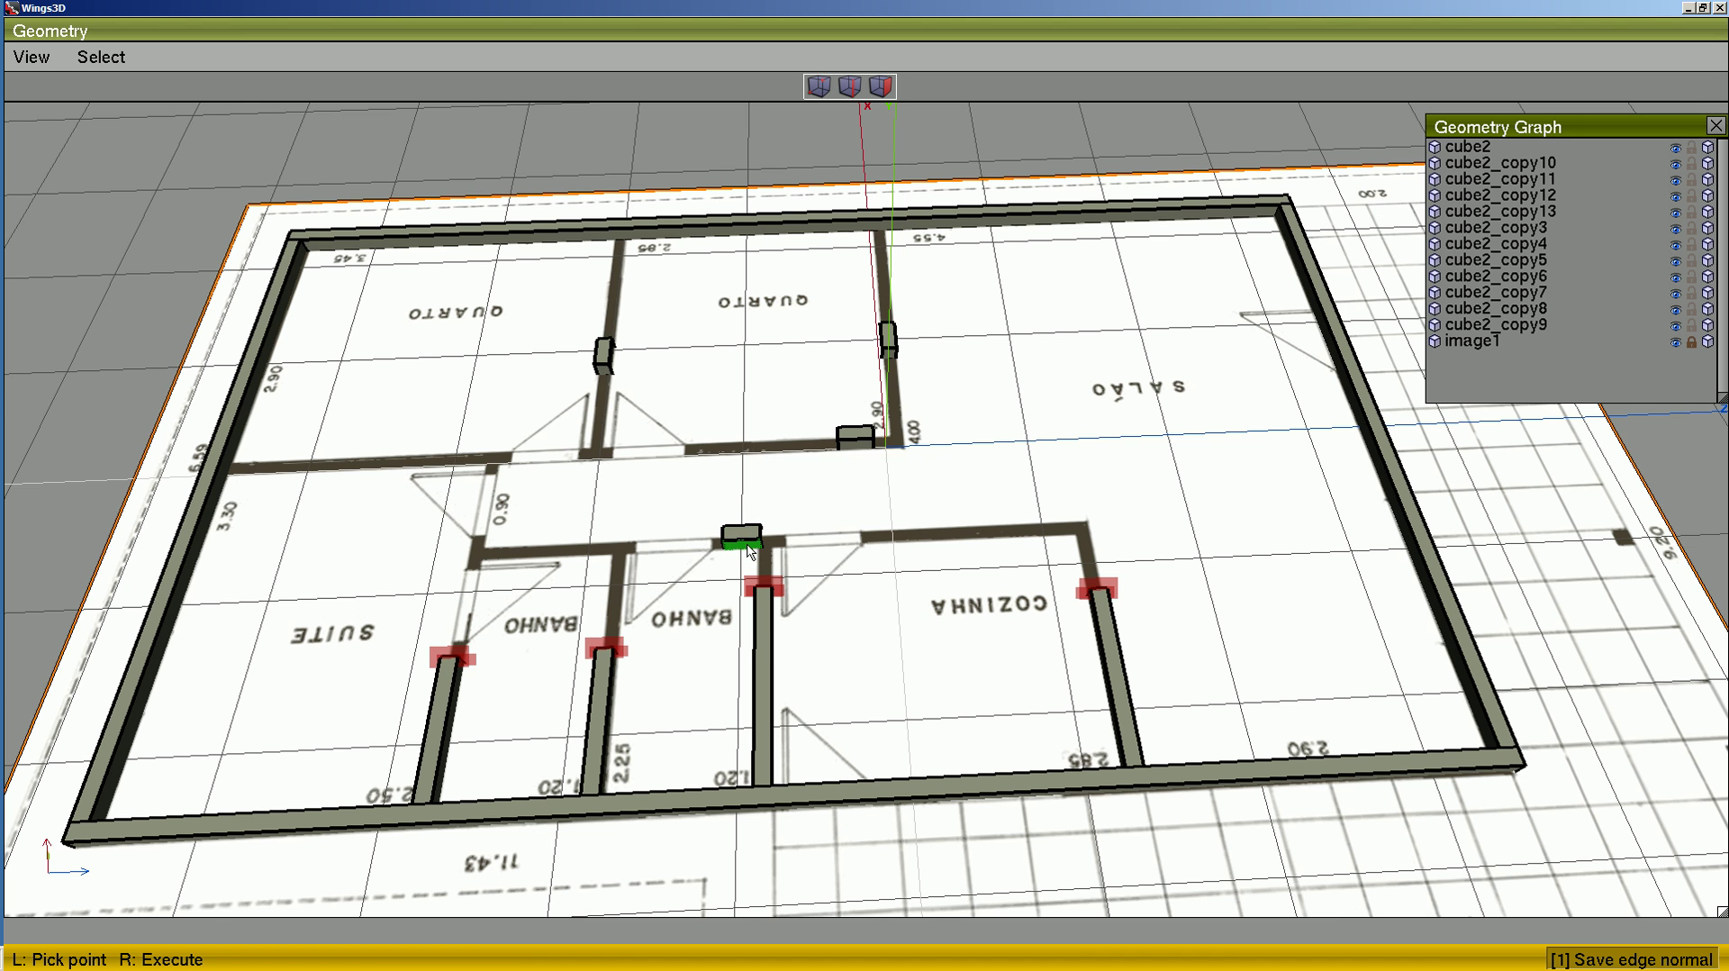
{"action": "left_click", "coordinate": [752, 533]}
{"action": "right_click", "coordinate": [753, 531]}
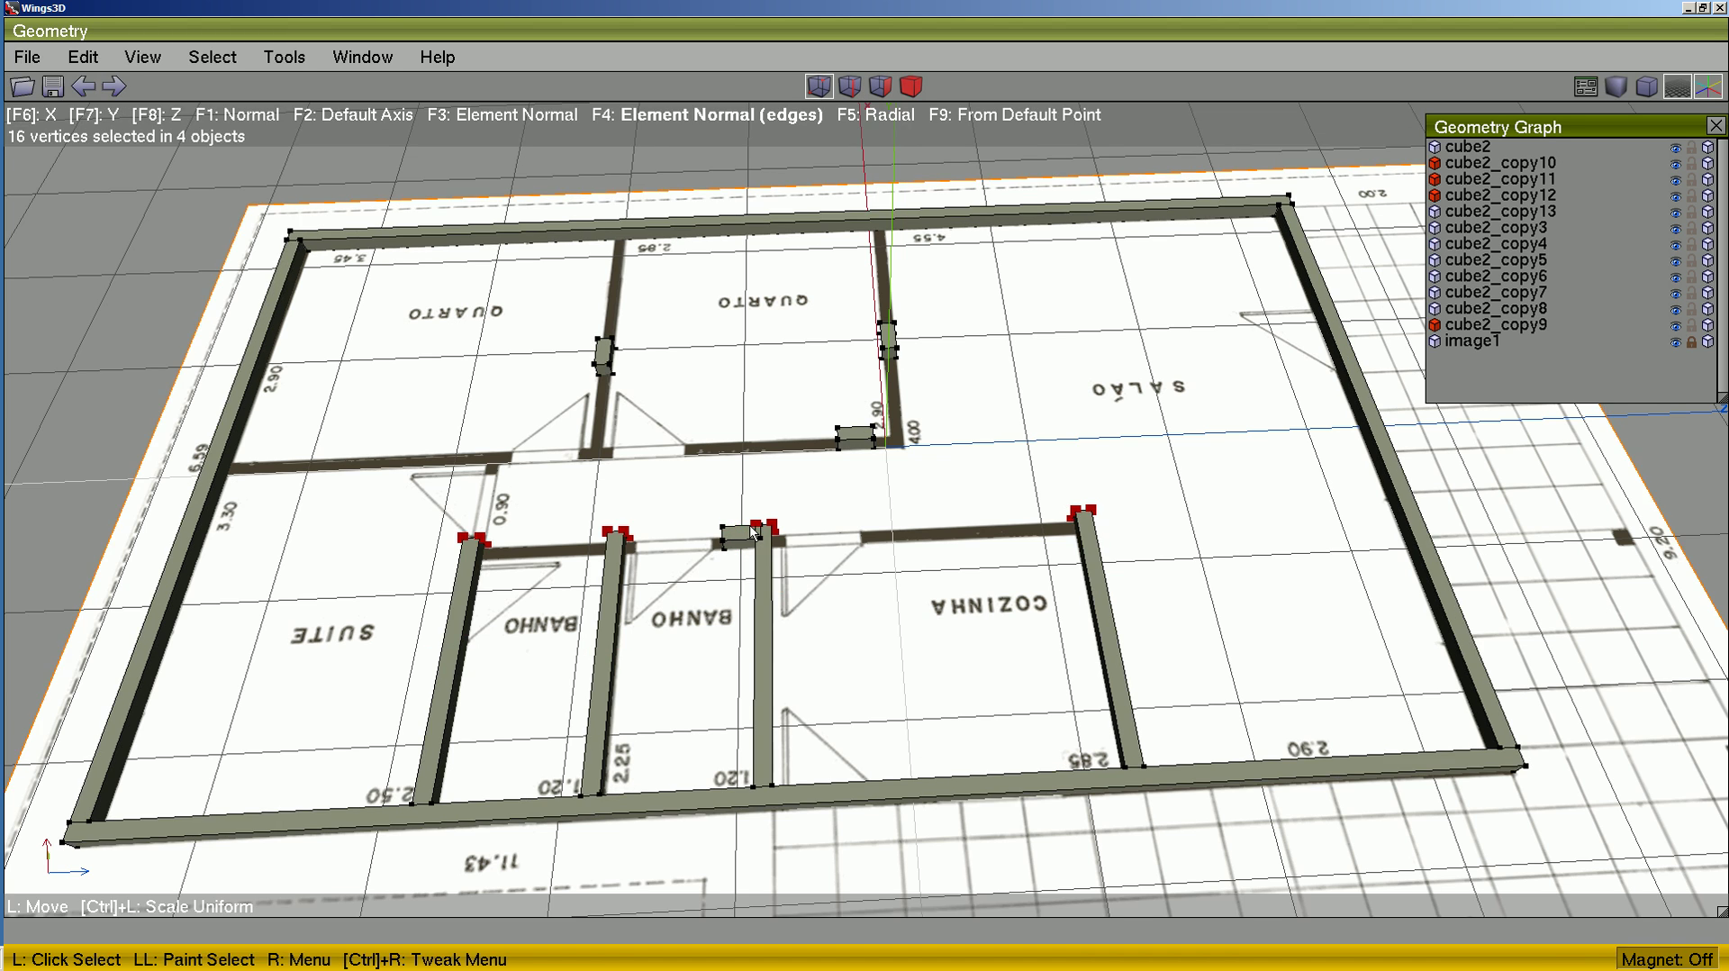
- Flatten the four dividing walls' end vertices along the BANHO–COZINHA wall's lengthwise edge to the corridor wall block beside BANHO
{"action": "middle_click_drag", "start_coordinate": [871, 641], "coordinate": [937, 606], "text": "alt"}
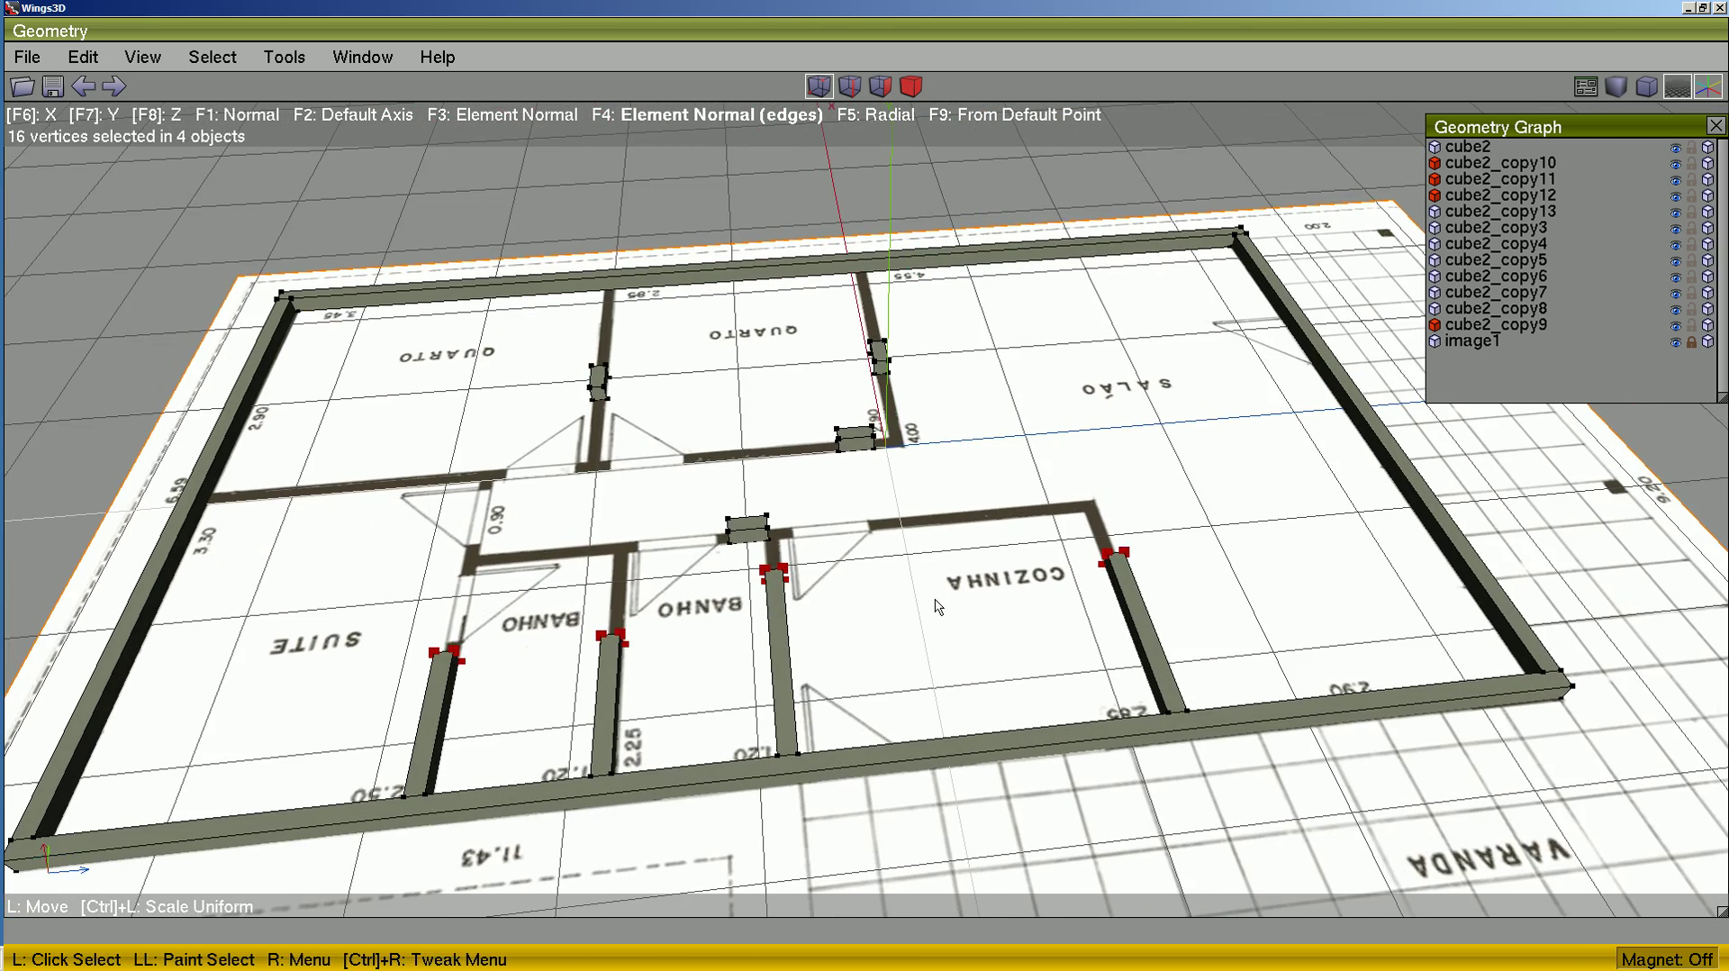
{"action": "key", "text": "F4"}
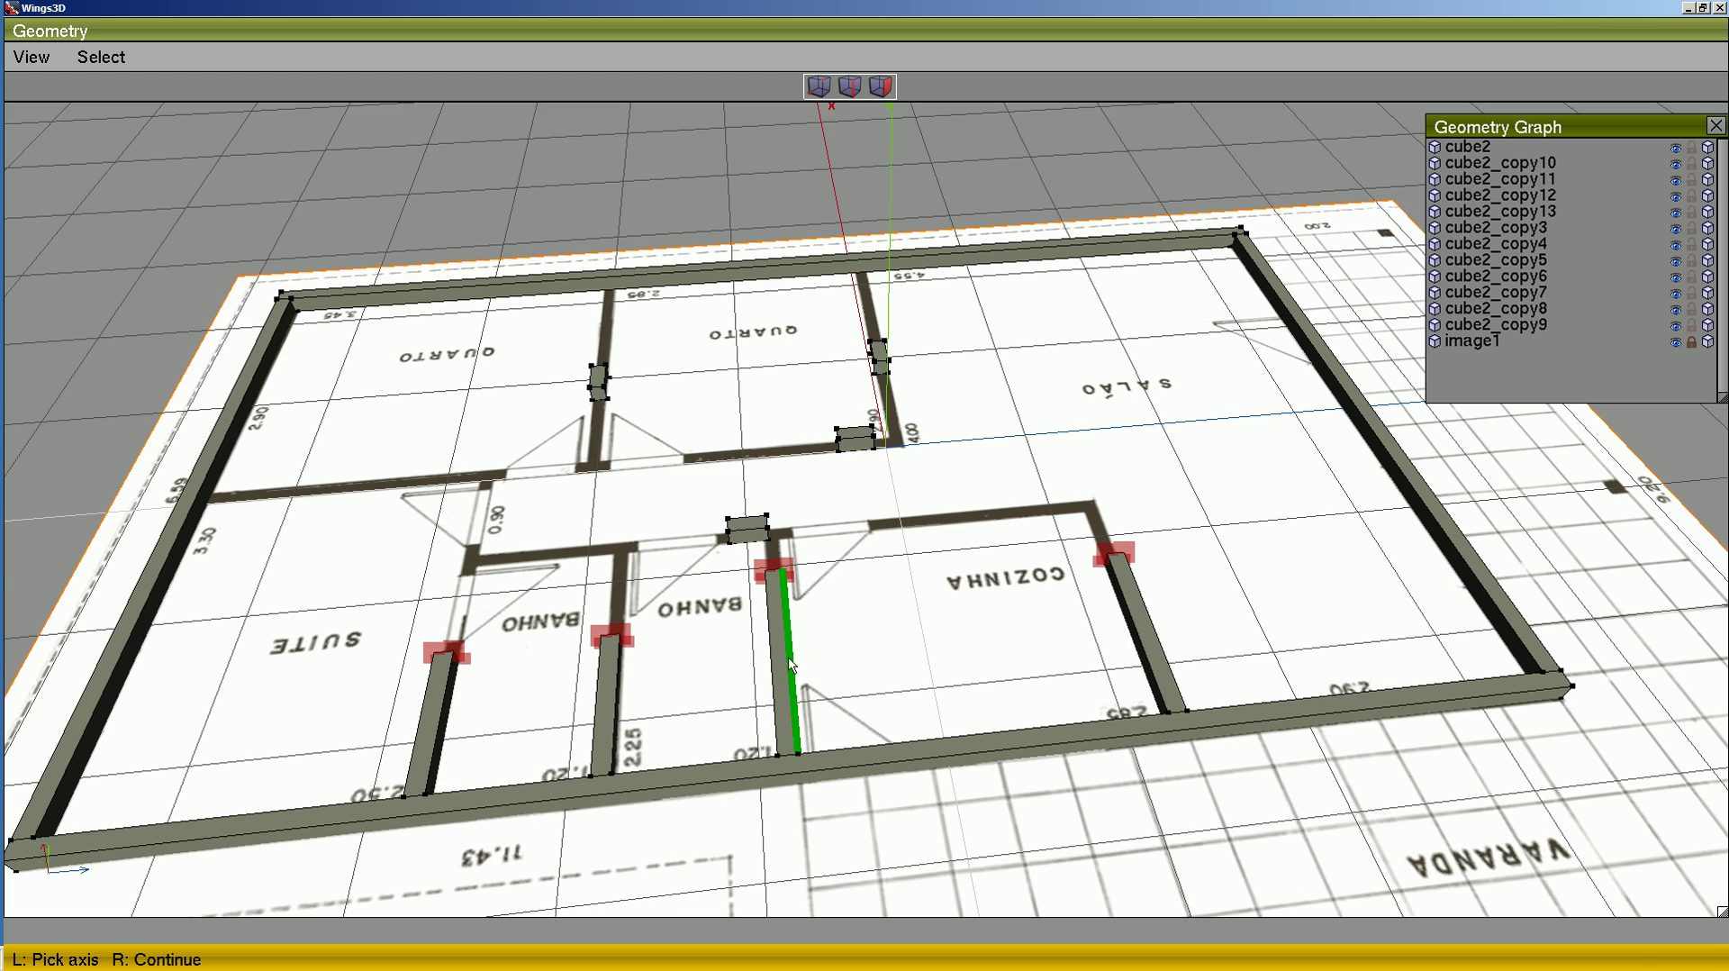
{"action": "left_click", "coordinate": [832, 634]}
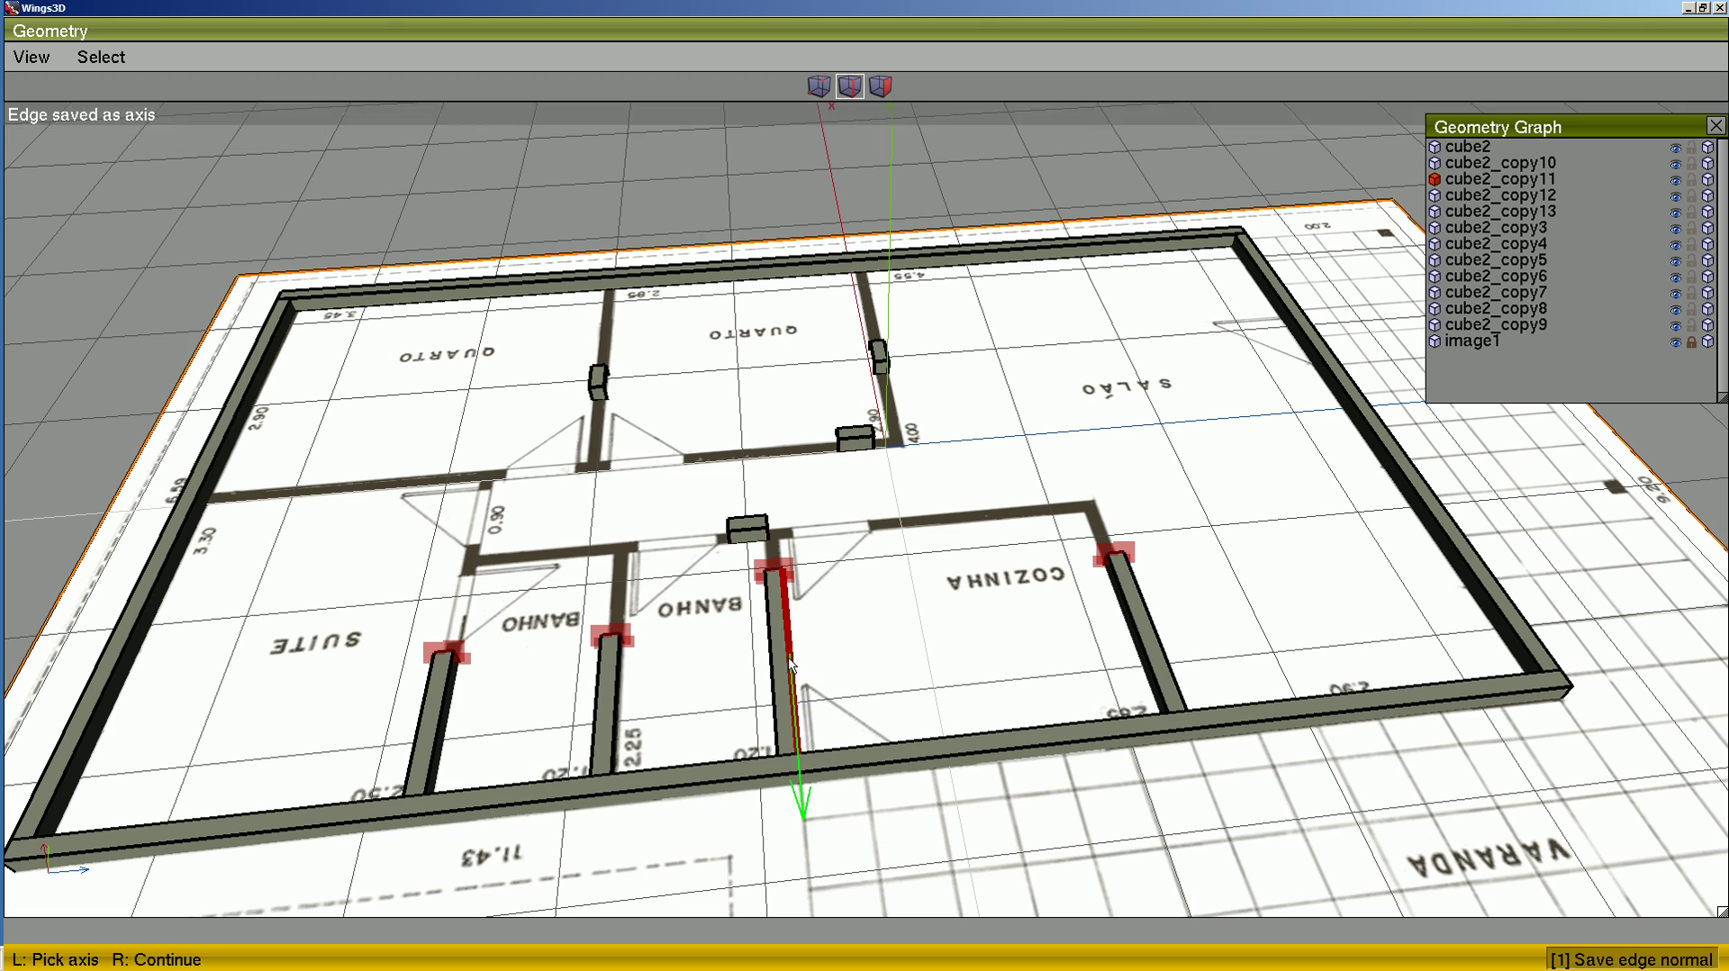
{"action": "left_click", "coordinate": [754, 534]}
{"action": "right_click", "coordinate": [872, 605]}
- Flatten the SUITE-side end vertices of the corridor wall block along its lengthwise edge to the end of the BANHO–SUITE dividing wall
{"action": "middle_click_drag", "start_coordinate": [884, 609], "coordinate": [1125, 613], "text": "alt"}
{"action": "middle_click_drag", "start_coordinate": [864, 505], "coordinate": [801, 526], "text": "alt"}
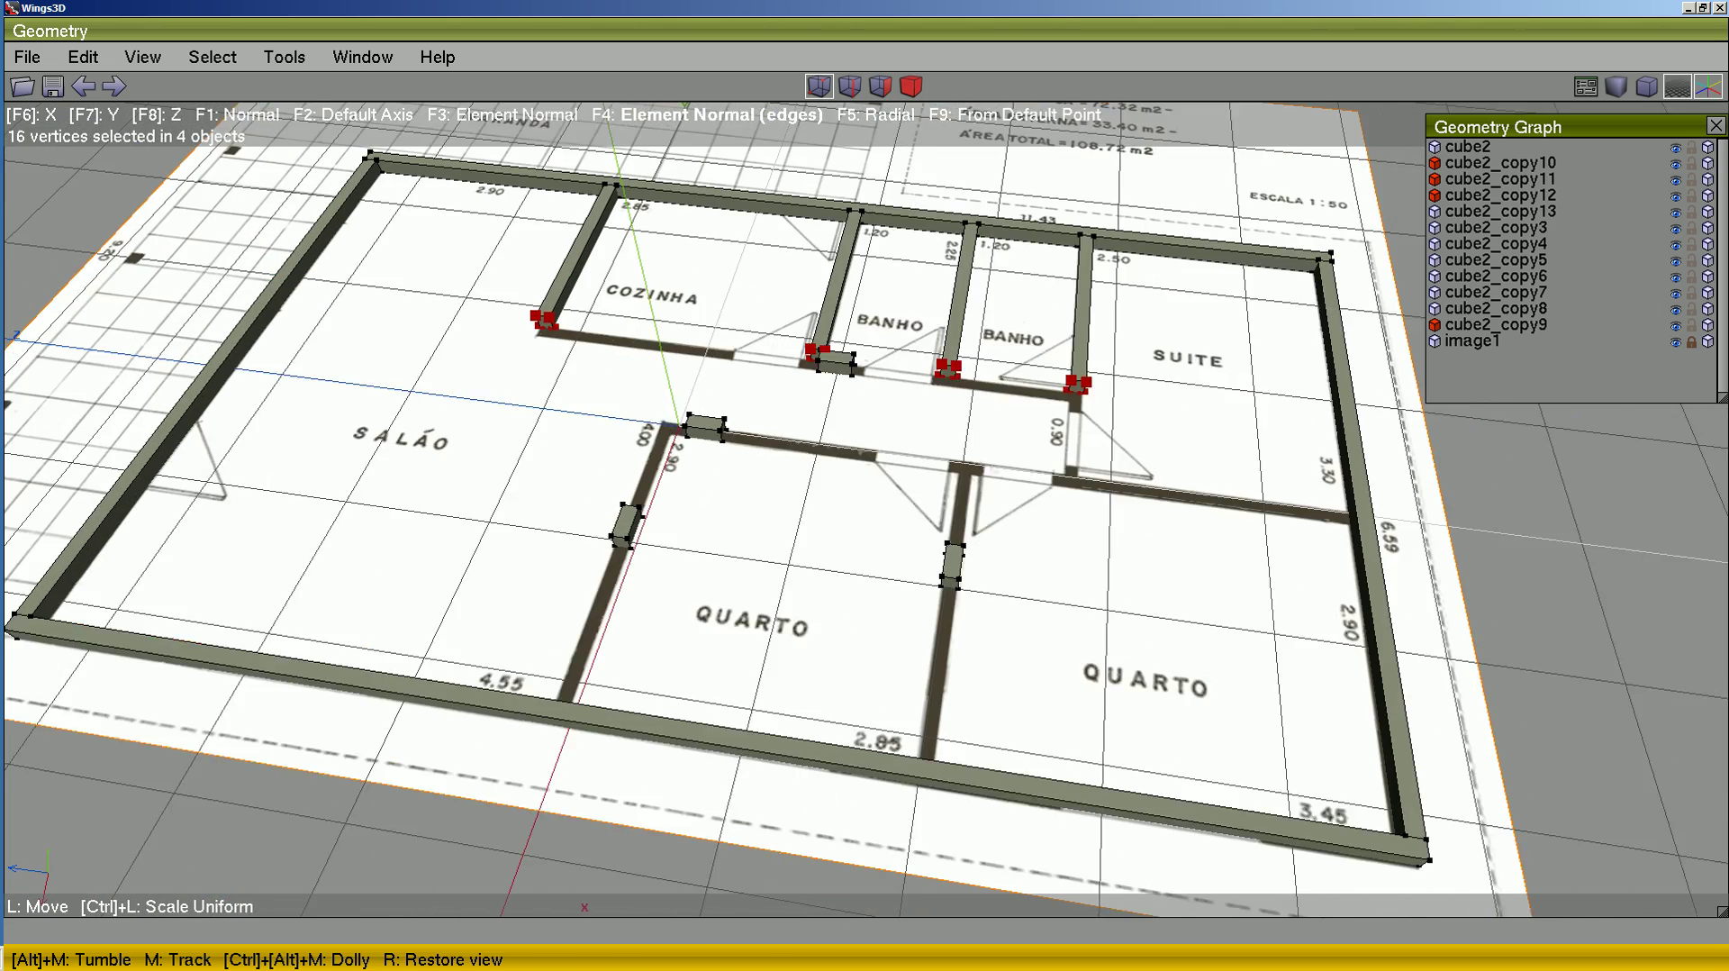
{"action": "middle_click_drag", "start_coordinate": [881, 365], "coordinate": [865, 455]}
{"action": "key", "text": "space"}
{"action": "left_click_drag", "start_coordinate": [867, 421], "coordinate": [826, 485]}
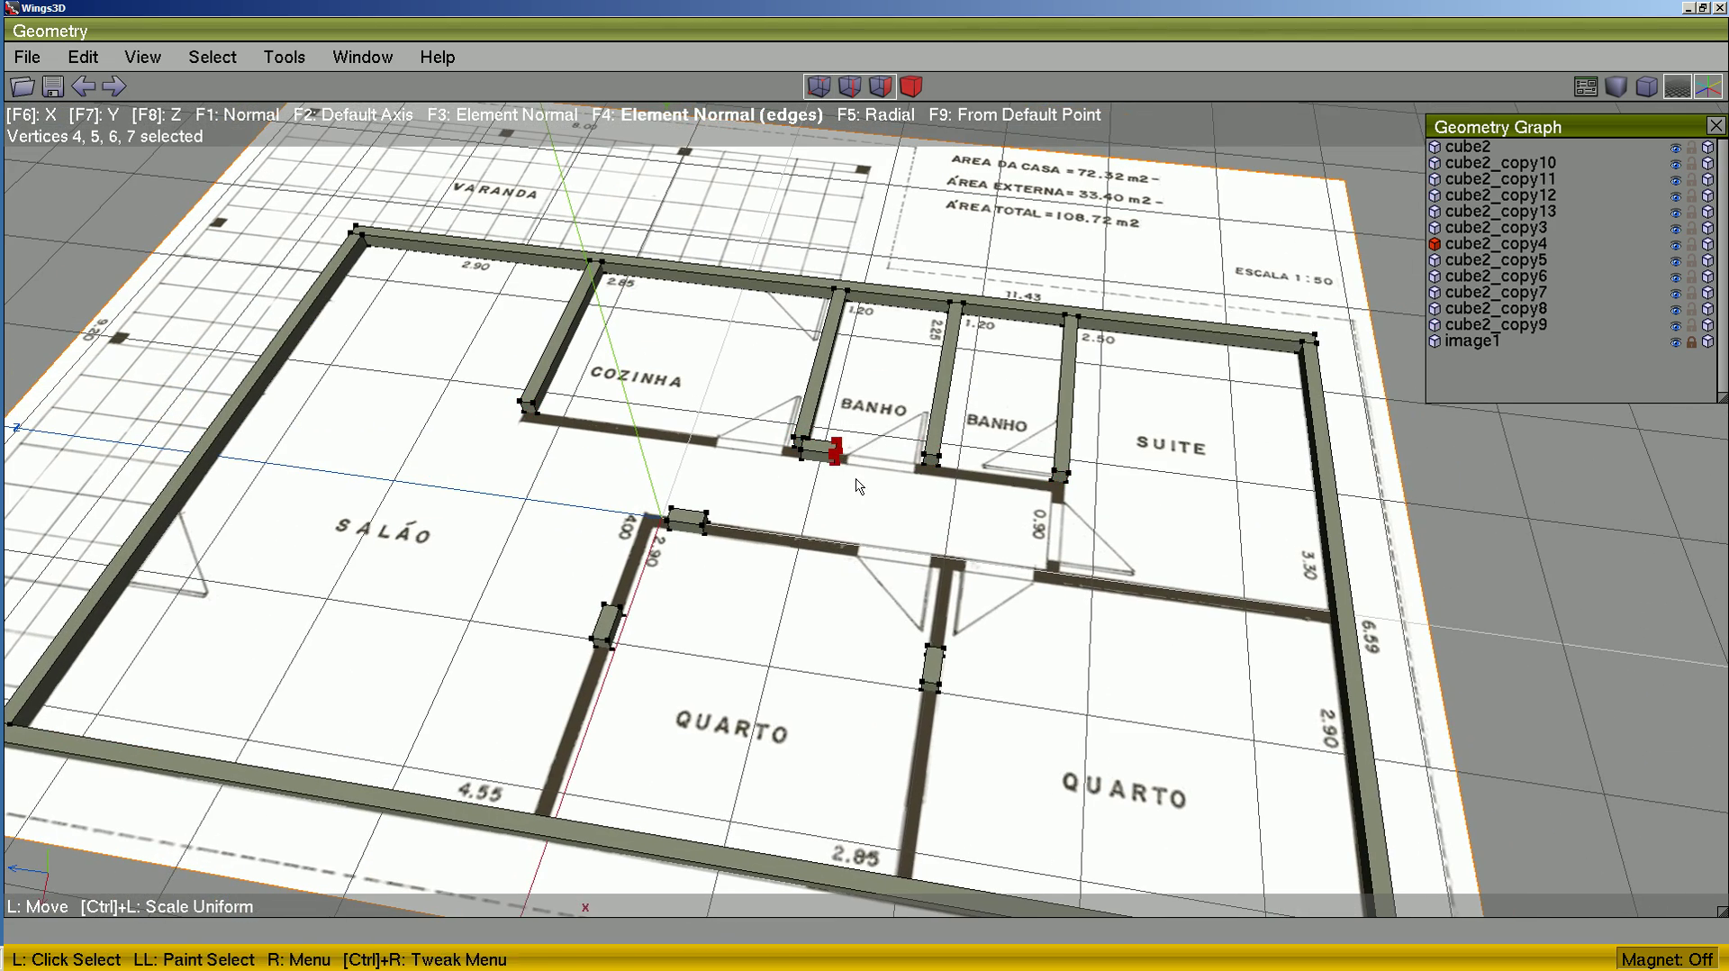
{"action": "right_click", "coordinate": [921, 403]}
{"action": "left_click", "coordinate": [907, 544]}
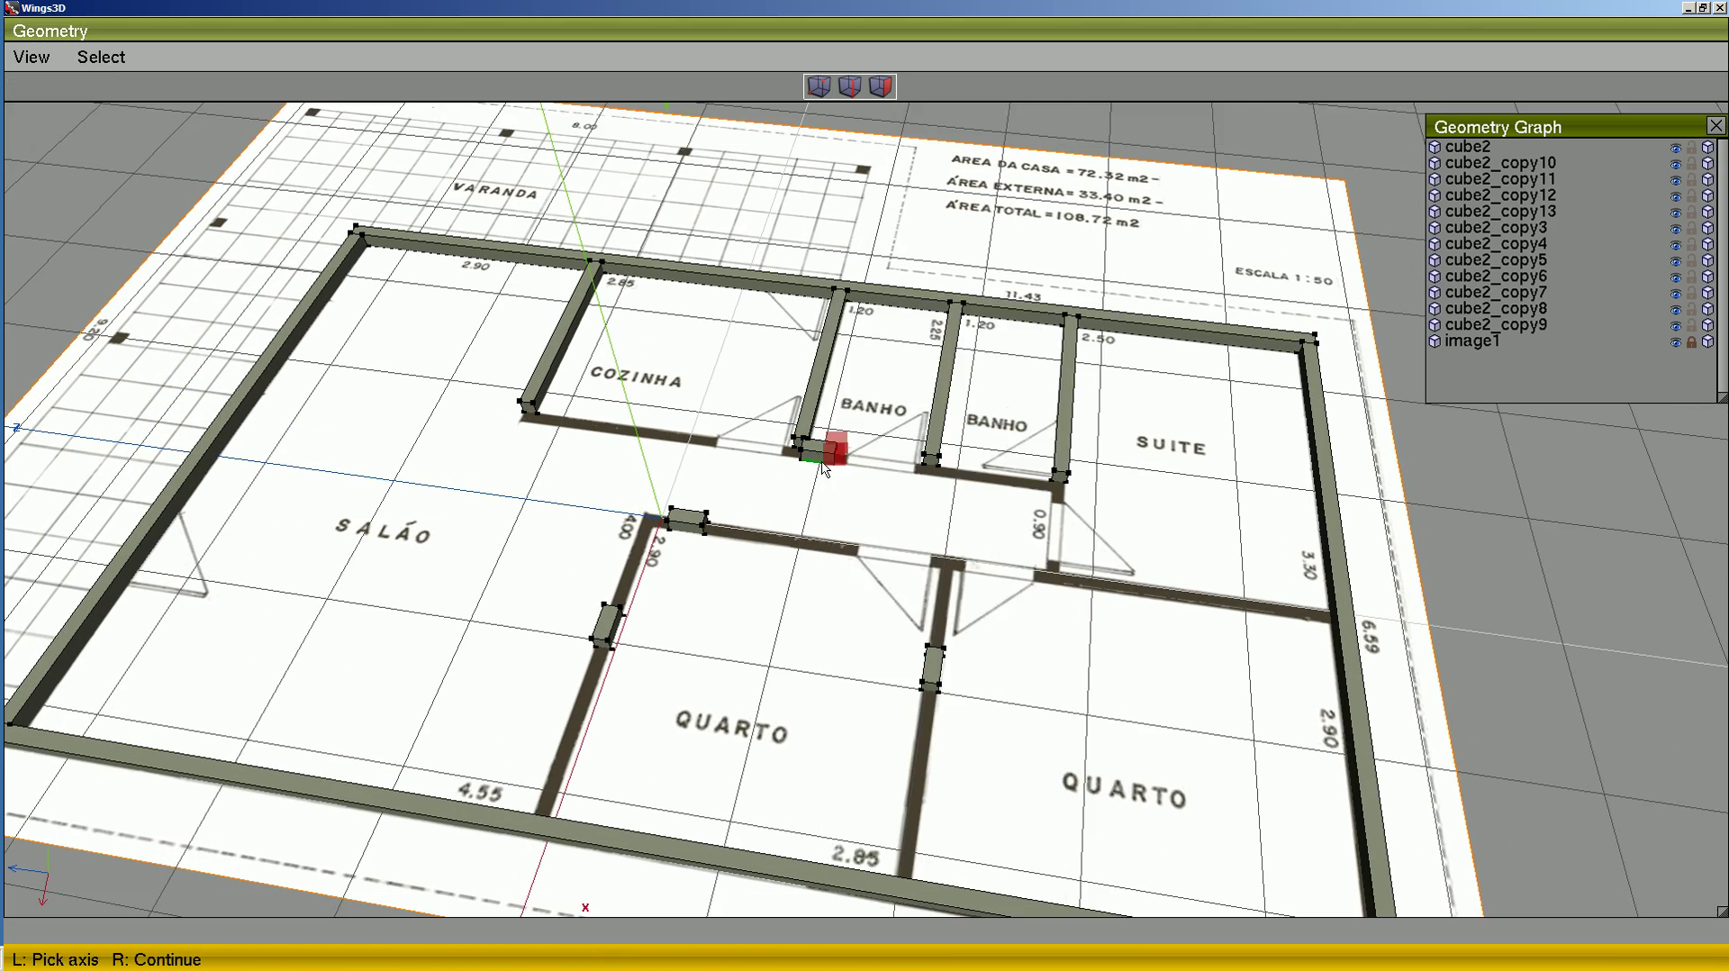
{"action": "left_click", "coordinate": [815, 455]}
{"action": "left_click", "coordinate": [815, 455]}
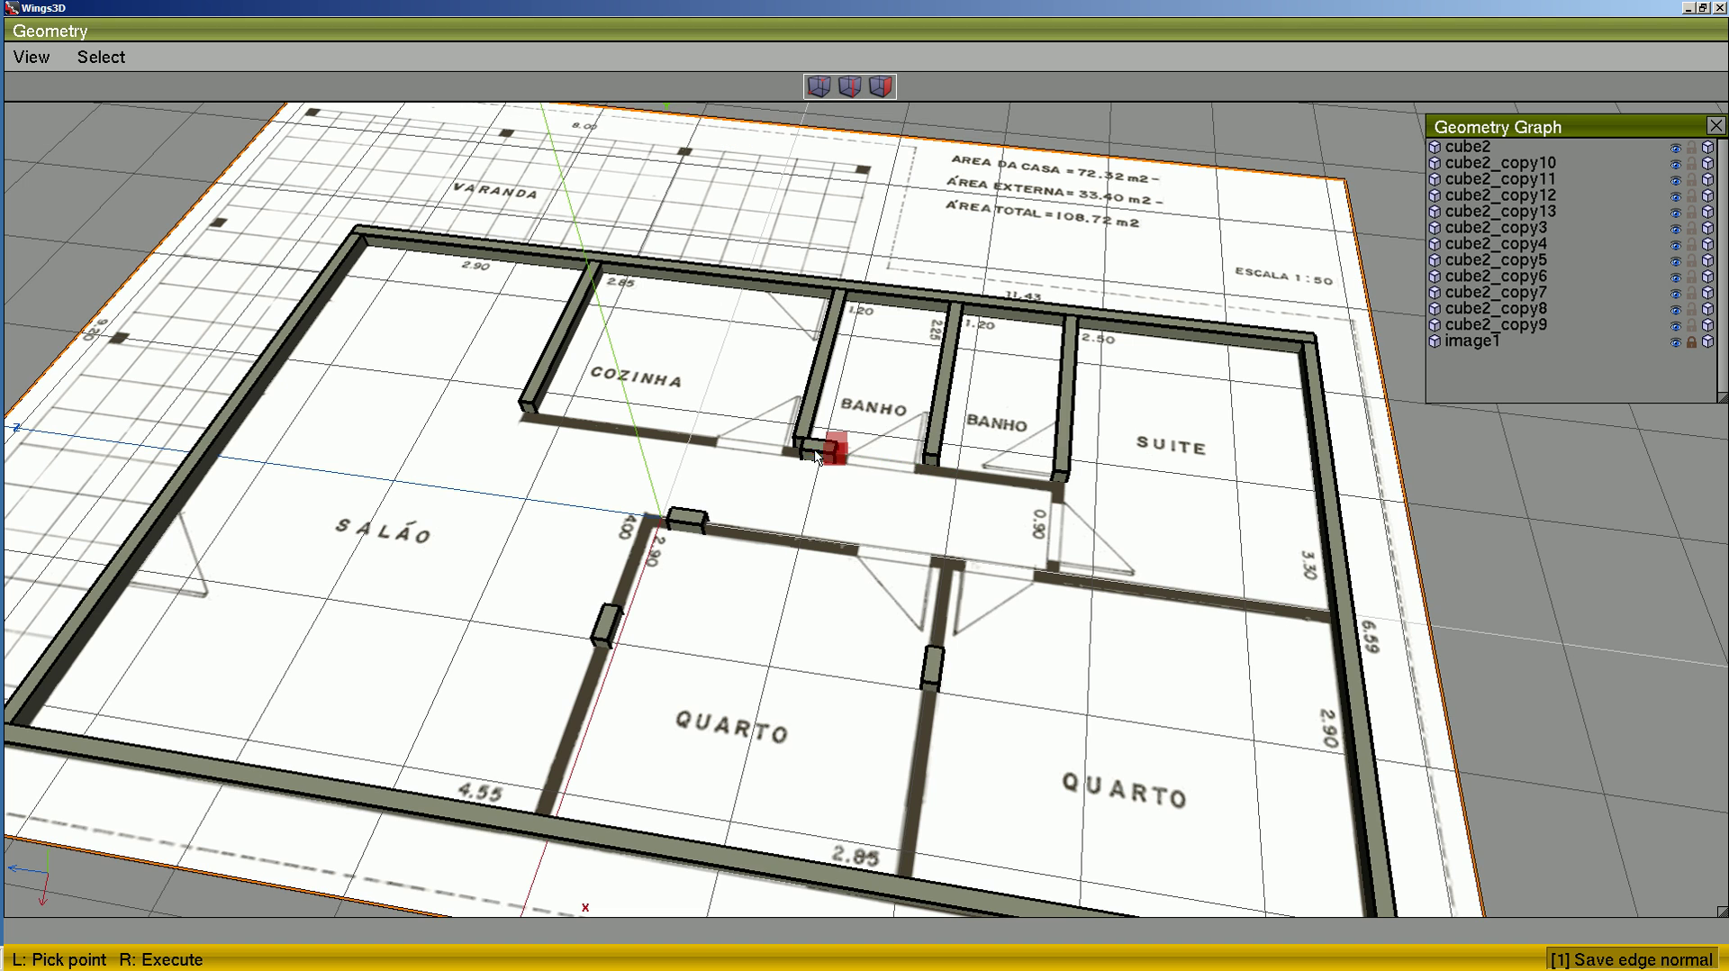
{"action": "left_click", "coordinate": [1068, 483]}
{"action": "right_click", "coordinate": [1069, 483]}
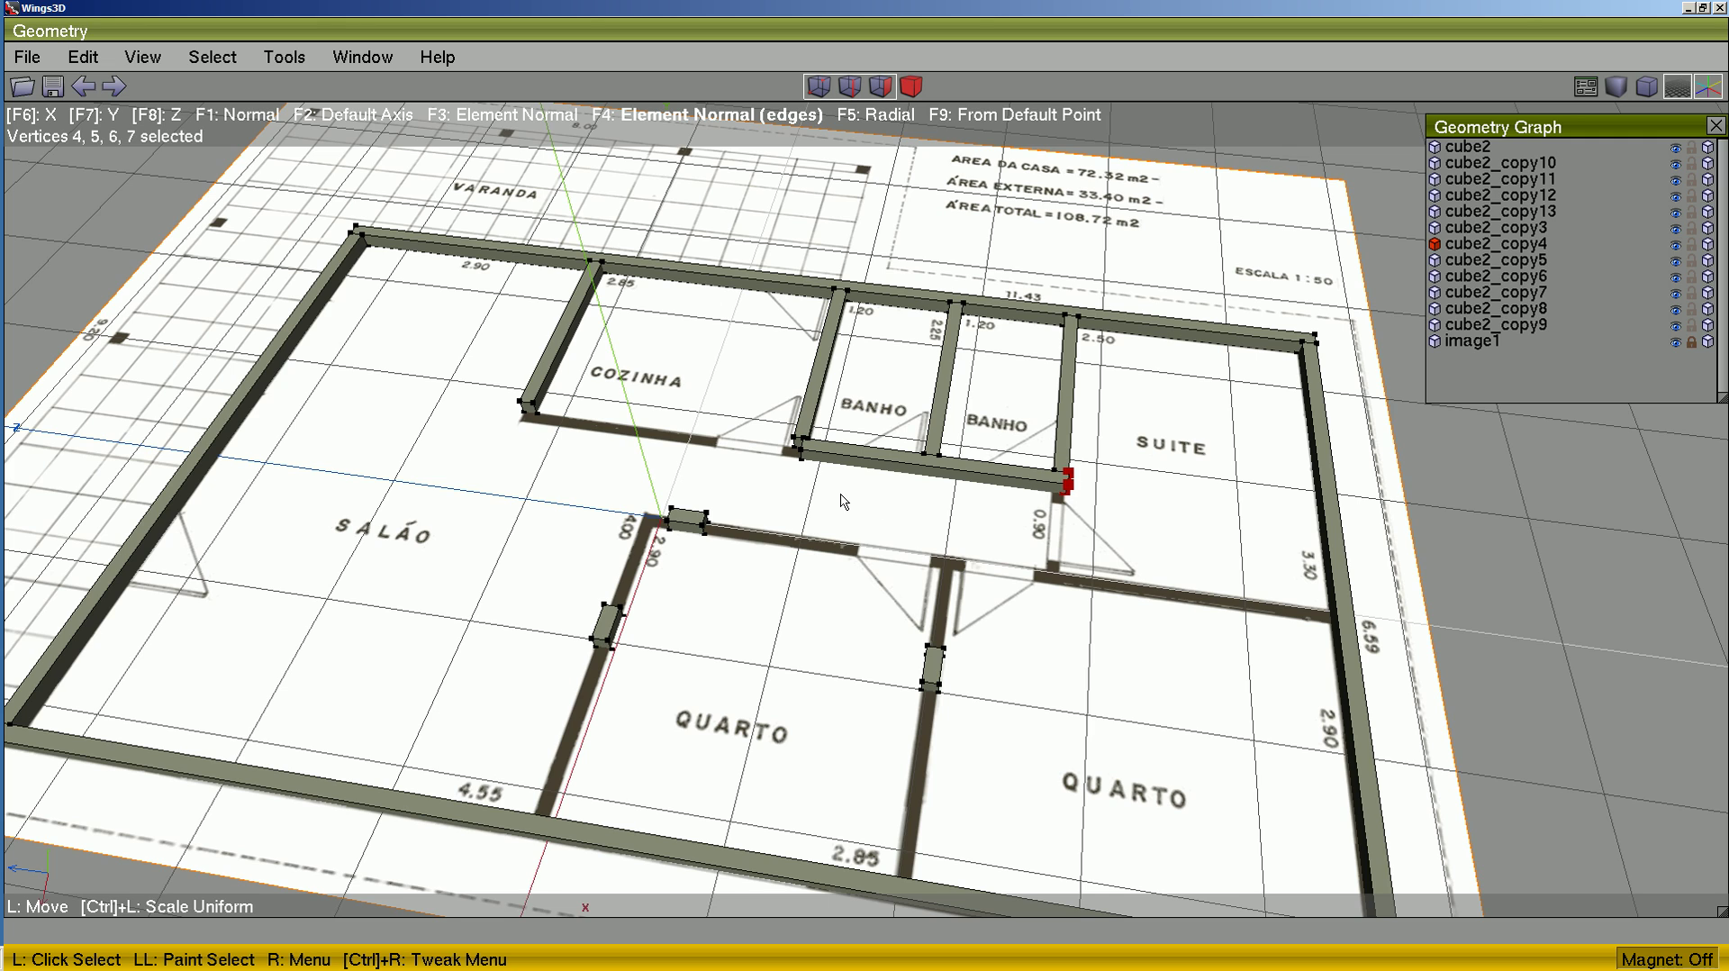
- Flatten the COZINHA-side end face of the corridor wall block beside BANHO along its lengthwise edge to the end of the COZINHA–SALÃO wall
{"action": "key", "text": "space"}
{"action": "middle_click_drag", "start_coordinate": [841, 504], "coordinate": [1184, 459], "text": "alt"}
{"action": "key", "text": "3"}
{"action": "left_click", "coordinate": [633, 431]}
{"action": "key", "text": "shift+a"}
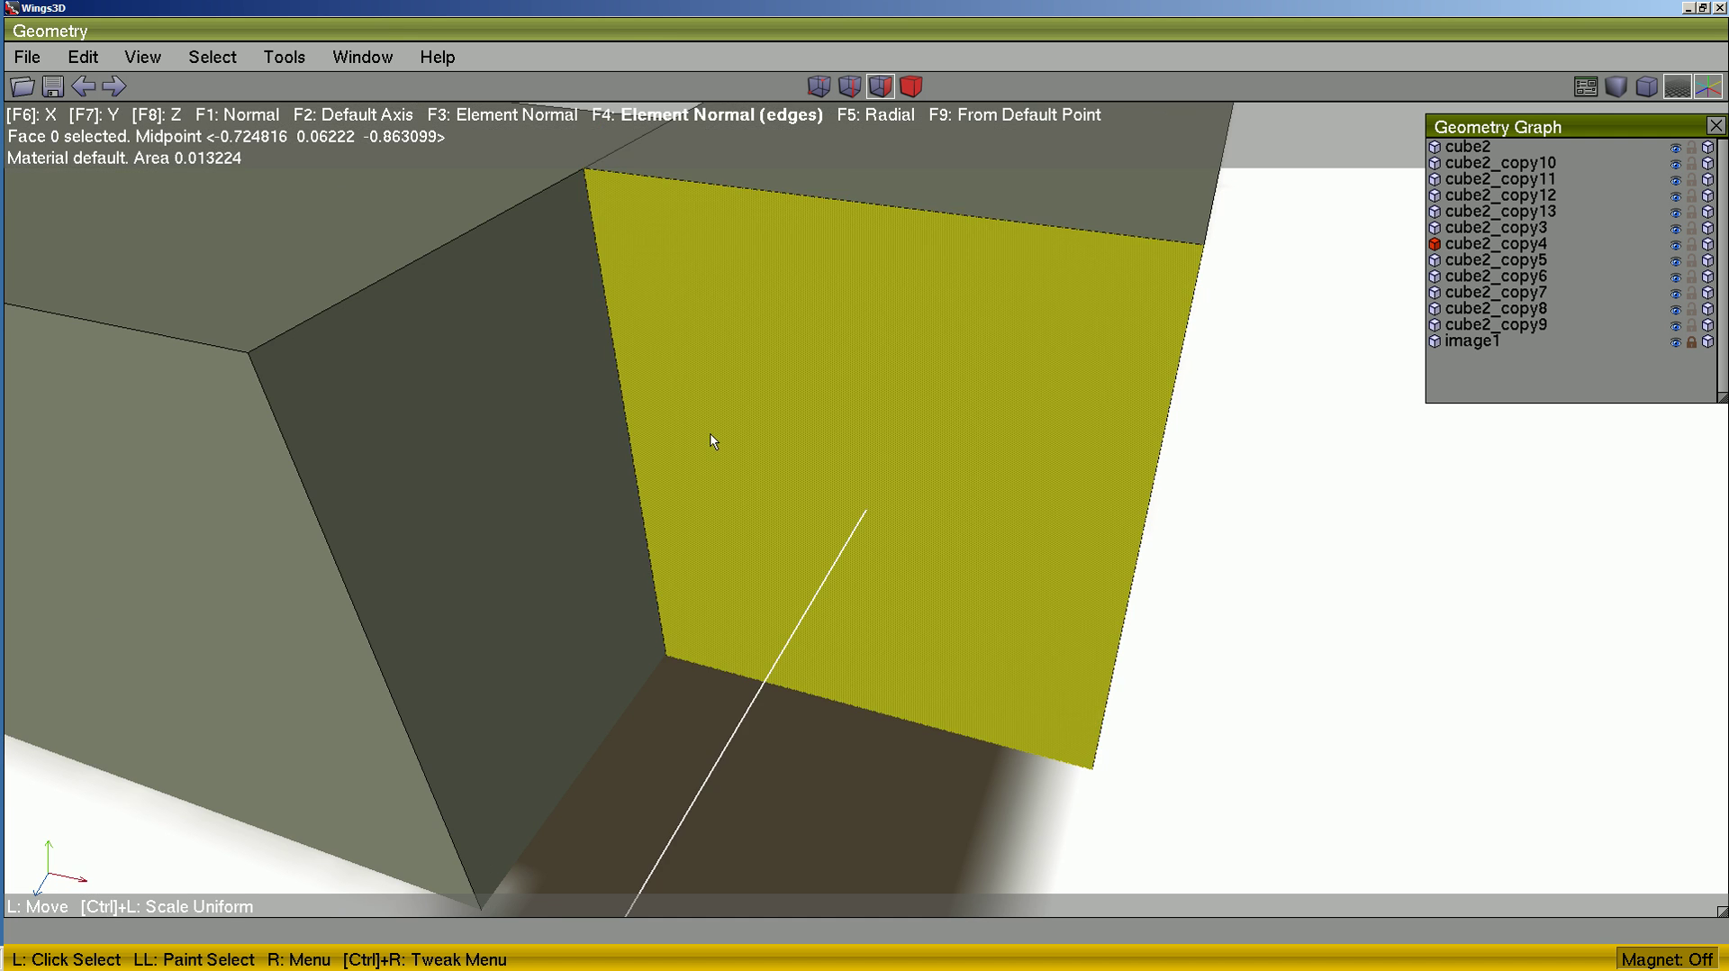
{"action": "scroll", "coordinate": [710, 434], "scroll_direction": "down", "scroll_amount": 10}
{"action": "right_click", "coordinate": [905, 453]}
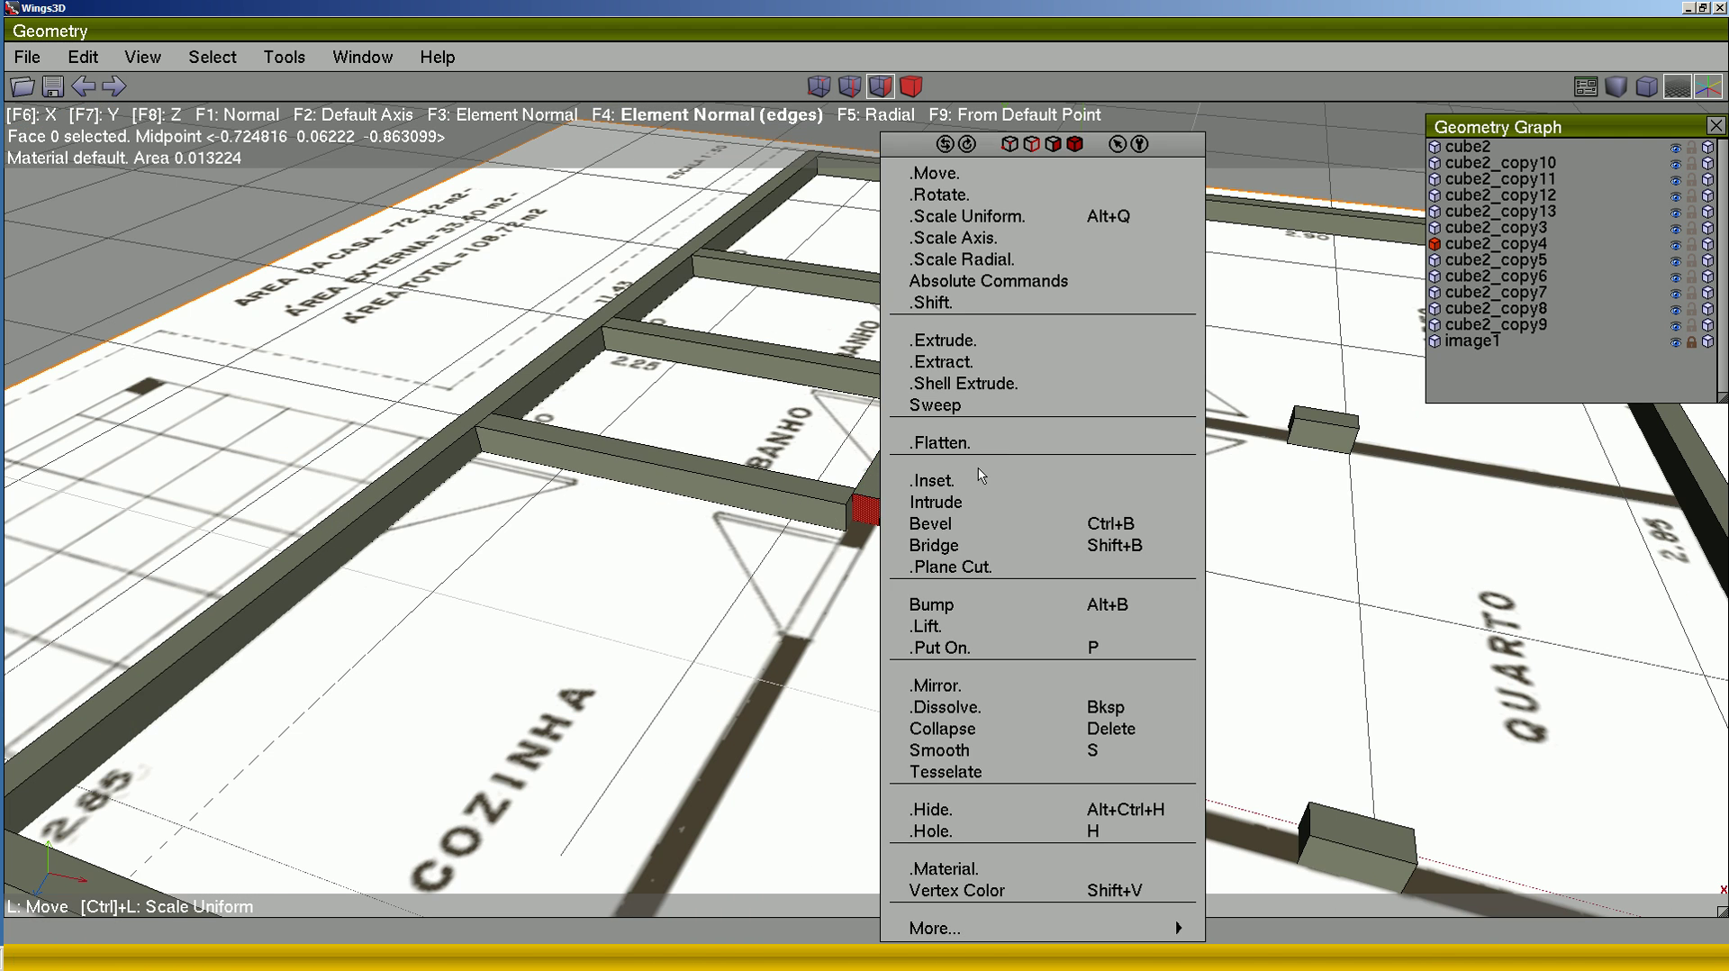
{"action": "left_click", "coordinate": [953, 436]}
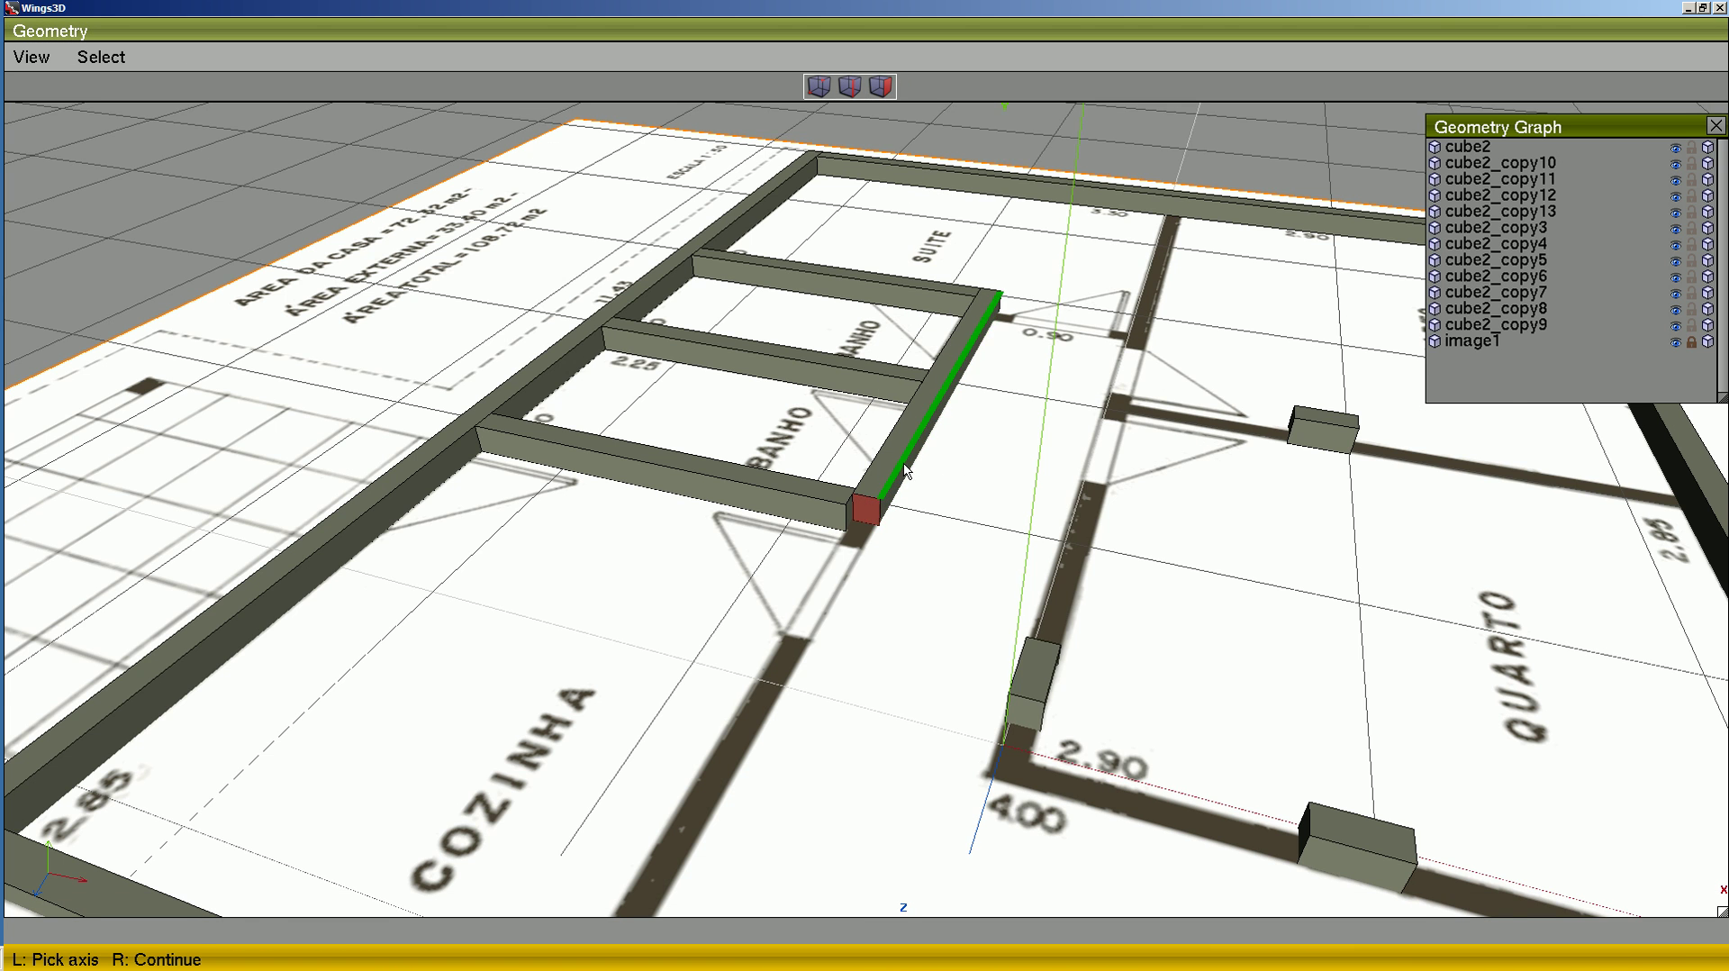
{"action": "left_click", "coordinate": [925, 462]}
{"action": "scroll", "coordinate": [939, 525], "scroll_direction": "down", "scroll_amount": 2}
{"action": "right_click", "coordinate": [937, 520]}
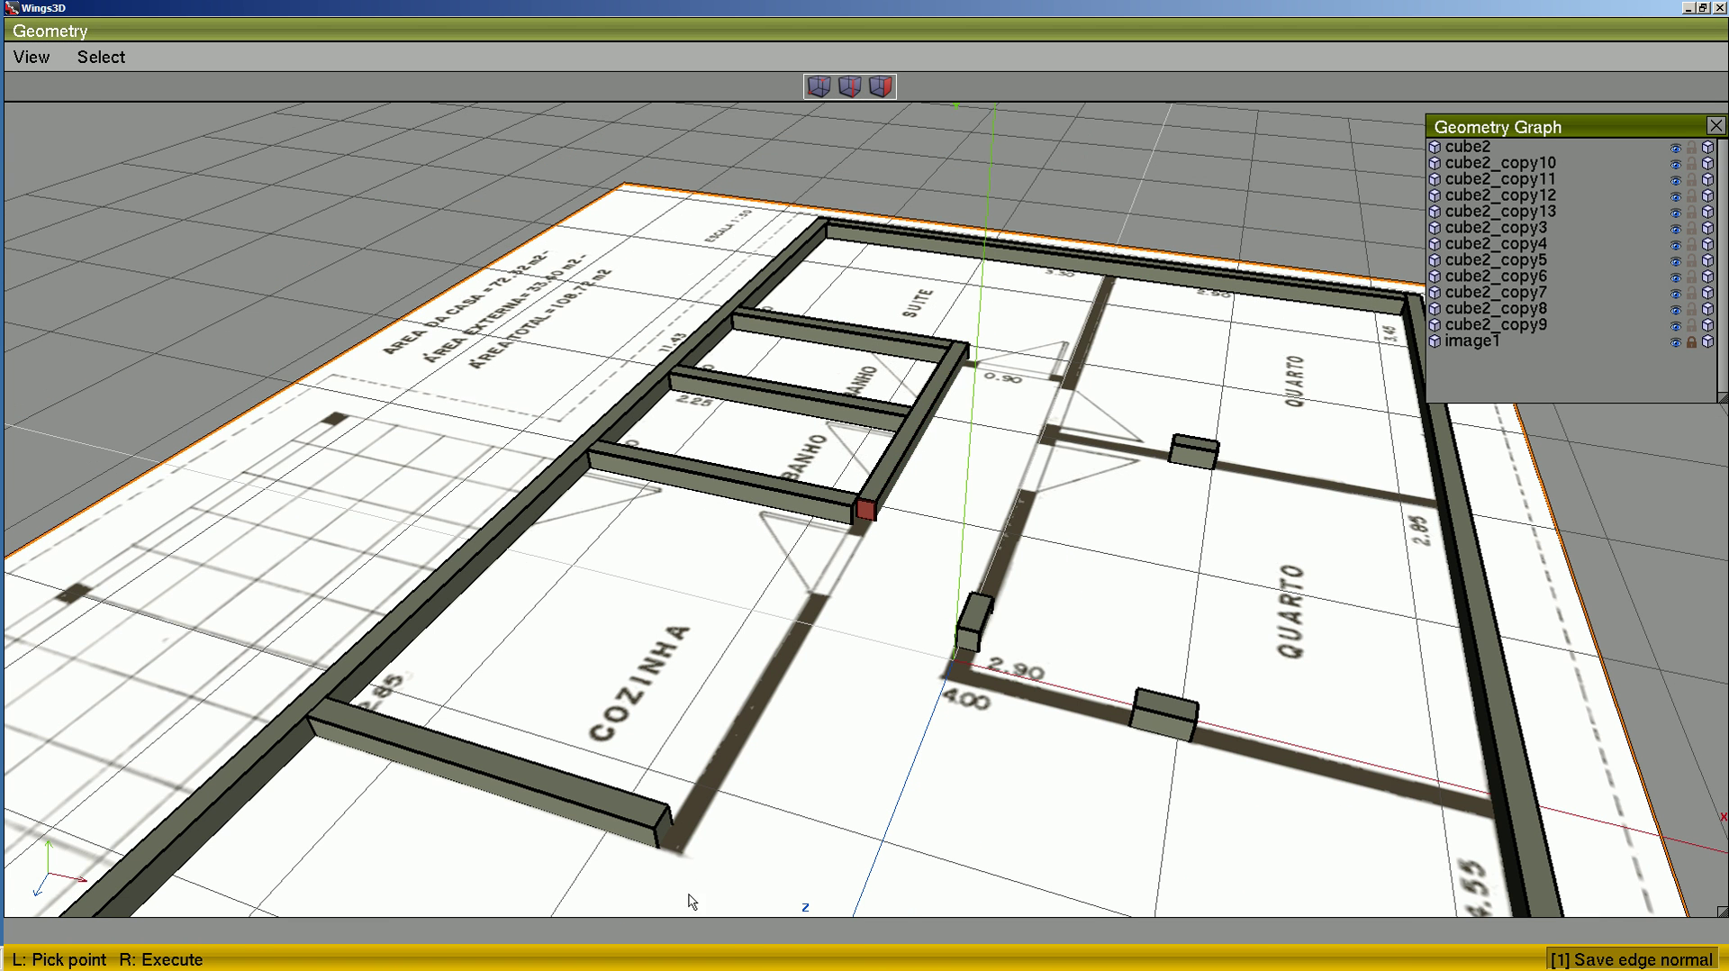
{"action": "left_click", "coordinate": [657, 841]}
{"action": "right_click", "coordinate": [667, 845]}
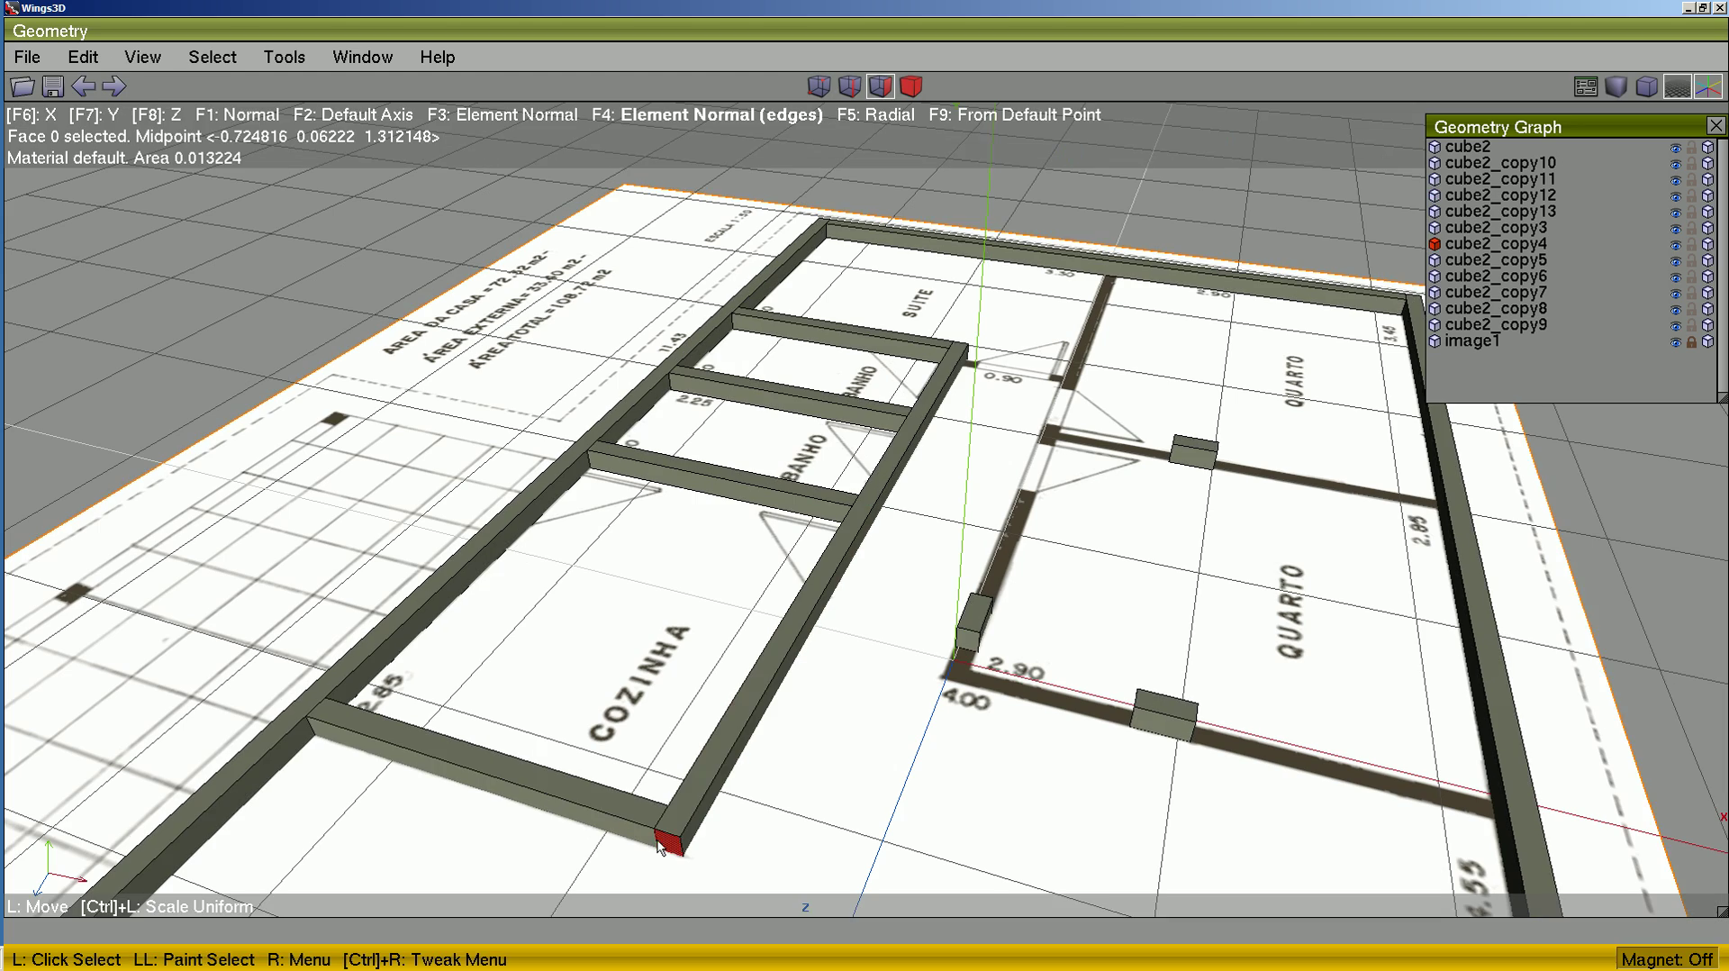
- Flatten the outer end vertices of the SALÃO–QUARTO and QUARTO–QUARTO wall blocks along their lengthwise direction to the exterior wall
{"action": "middle_click_drag", "start_coordinate": [894, 789], "coordinate": [678, 791]}
{"action": "middle_click_drag", "start_coordinate": [972, 368], "coordinate": [1033, 368], "text": "alt"}
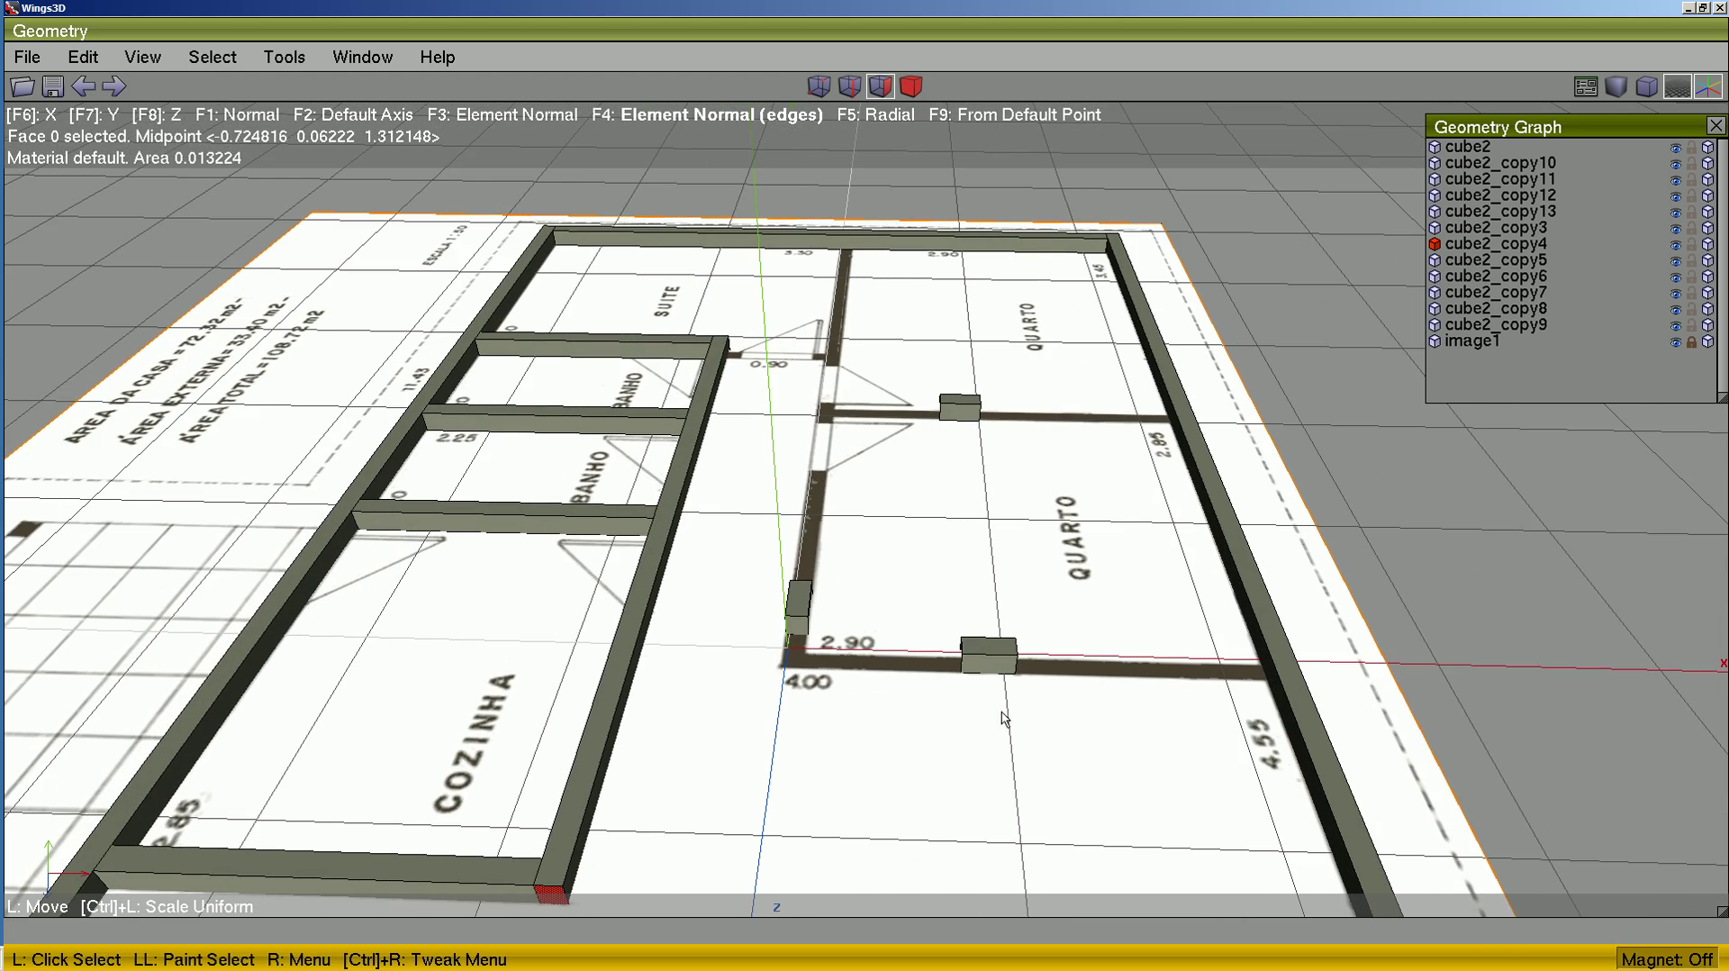
{"action": "key", "text": "space"}
{"action": "key", "text": "v"}
{"action": "mouse_move", "coordinate": [976, 349]}
{"action": "left_mouse_down"}
{"action": "mouse_move", "coordinate": [989, 583]}
{"action": "mouse_move", "coordinate": [1060, 766]}
{"action": "left_mouse_up"}
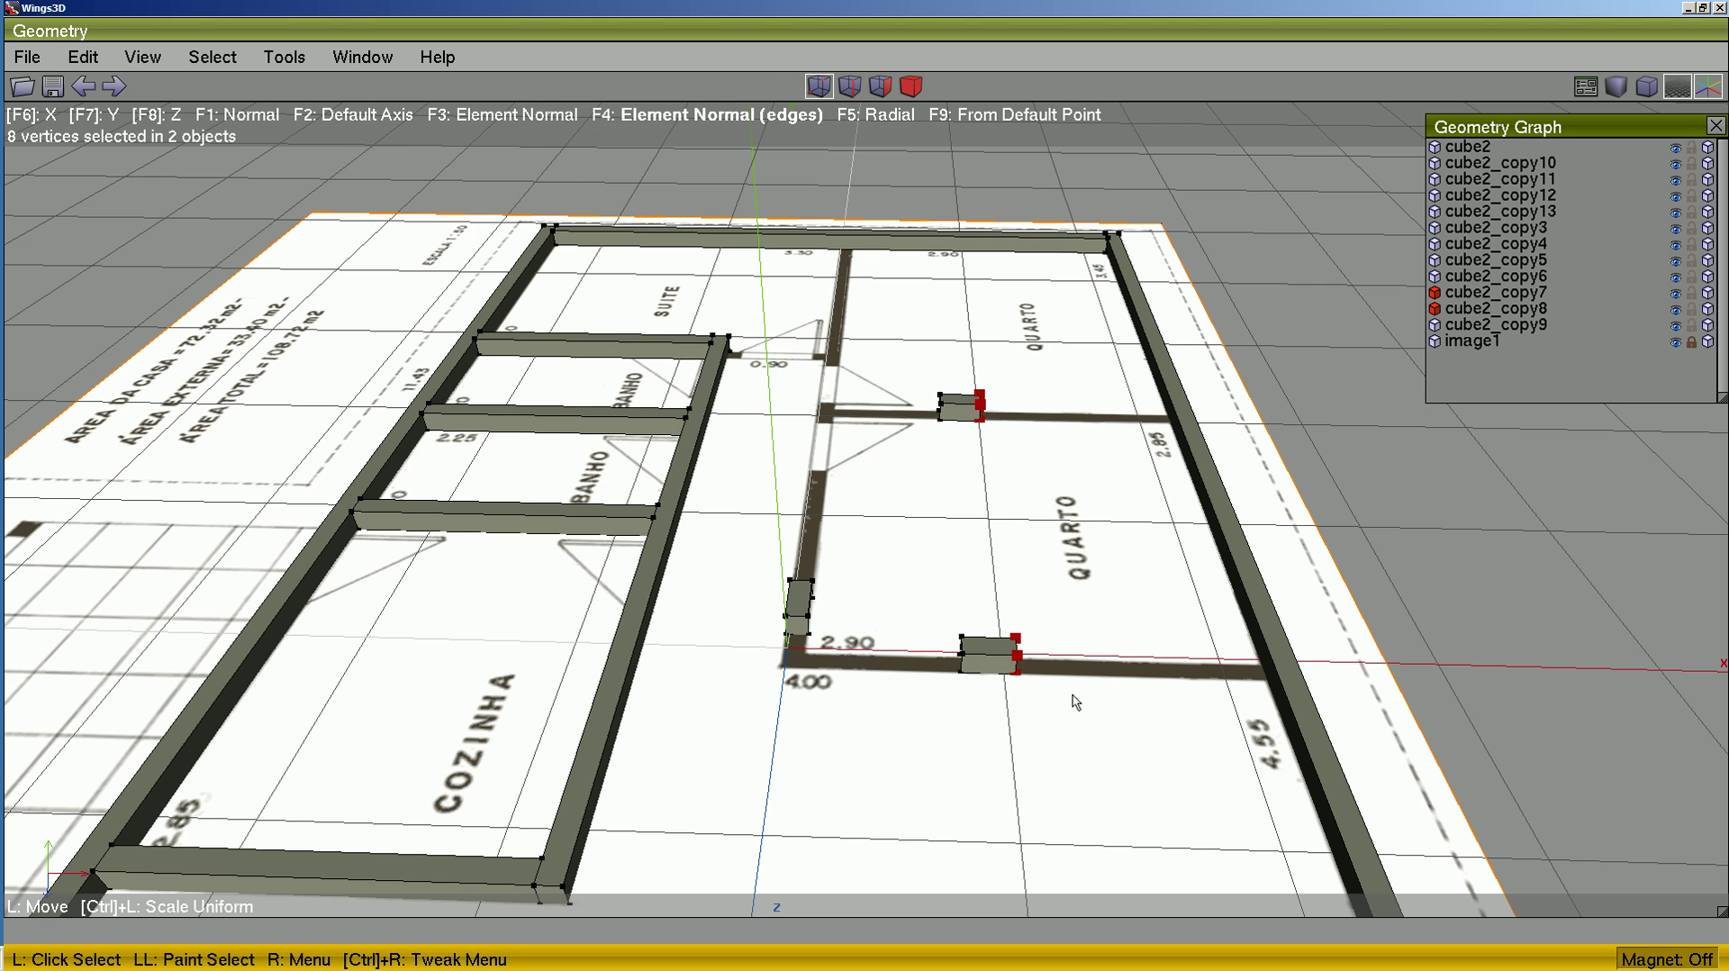
{"action": "left_click", "coordinate": [990, 652]}
{"action": "right_click", "coordinate": [991, 652]}
{"action": "left_click", "coordinate": [1243, 673]}
{"action": "right_click", "coordinate": [1243, 673]}
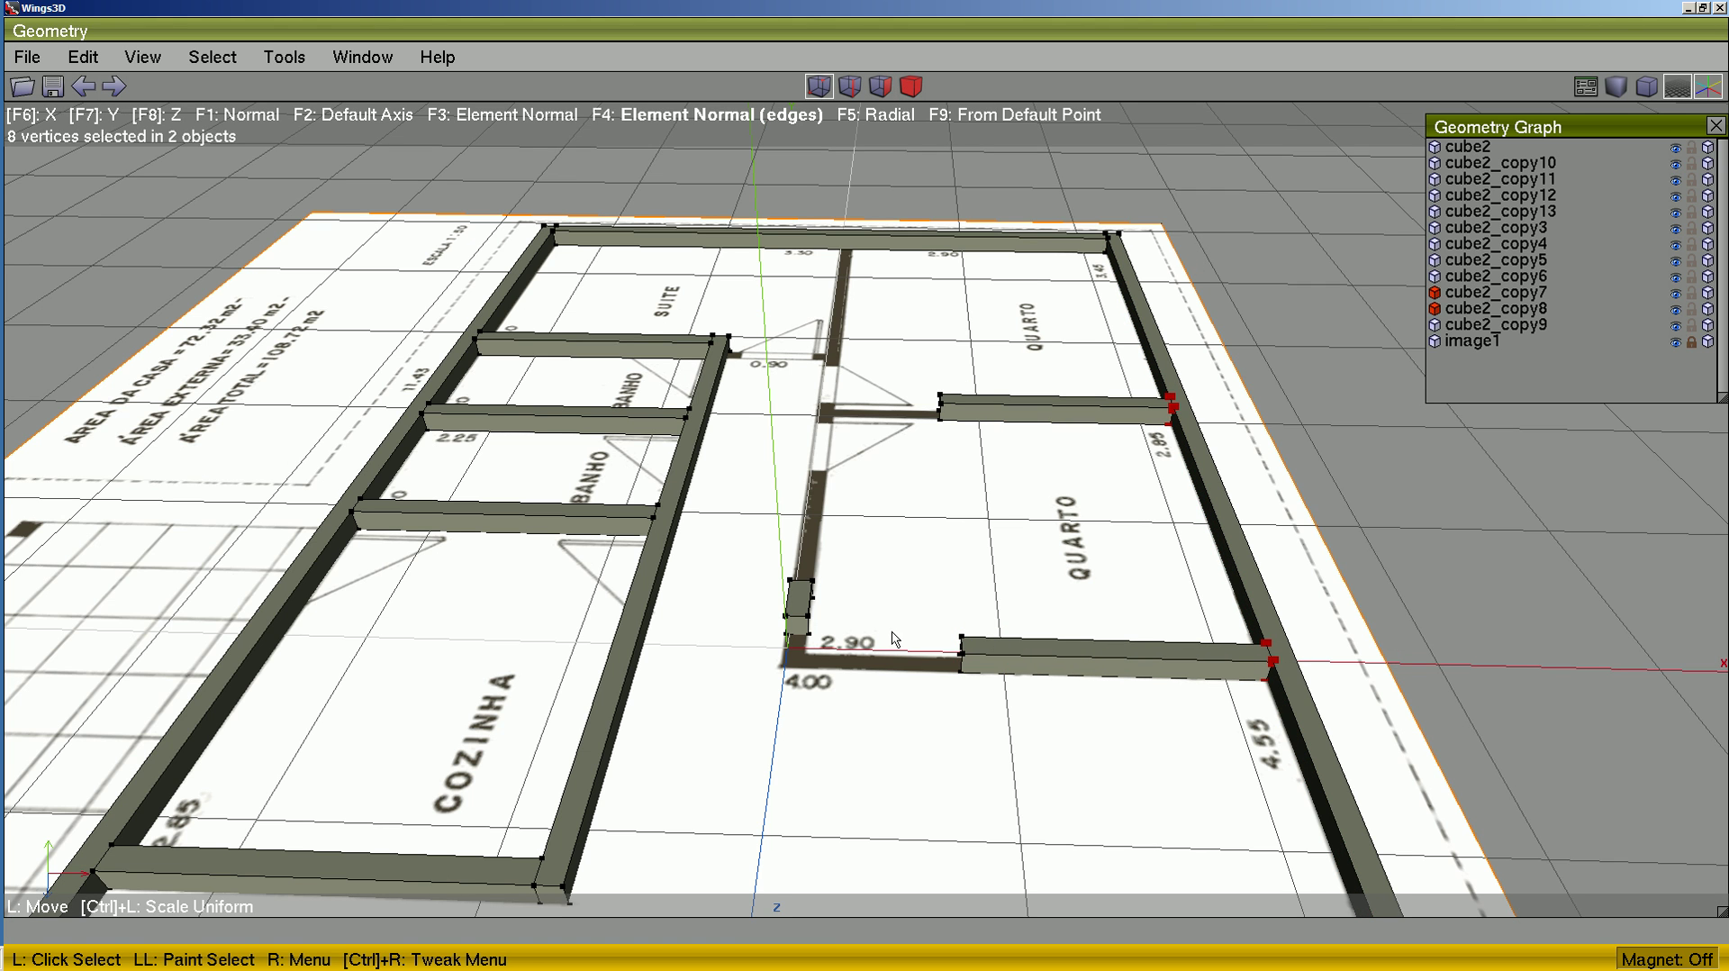
- Flatten the inner end vertices of both QUARTO dividing walls along their lengthwise edge to the corridor side of the small QUARTO corridor wall block
{"action": "left_click", "coordinate": [1023, 508]}
{"action": "left_click_drag", "start_coordinate": [986, 331], "coordinate": [943, 734]}
{"action": "key", "text": "d"}
{"action": "left_click", "coordinate": [1042, 662]}
{"action": "right_click", "coordinate": [1042, 663]}
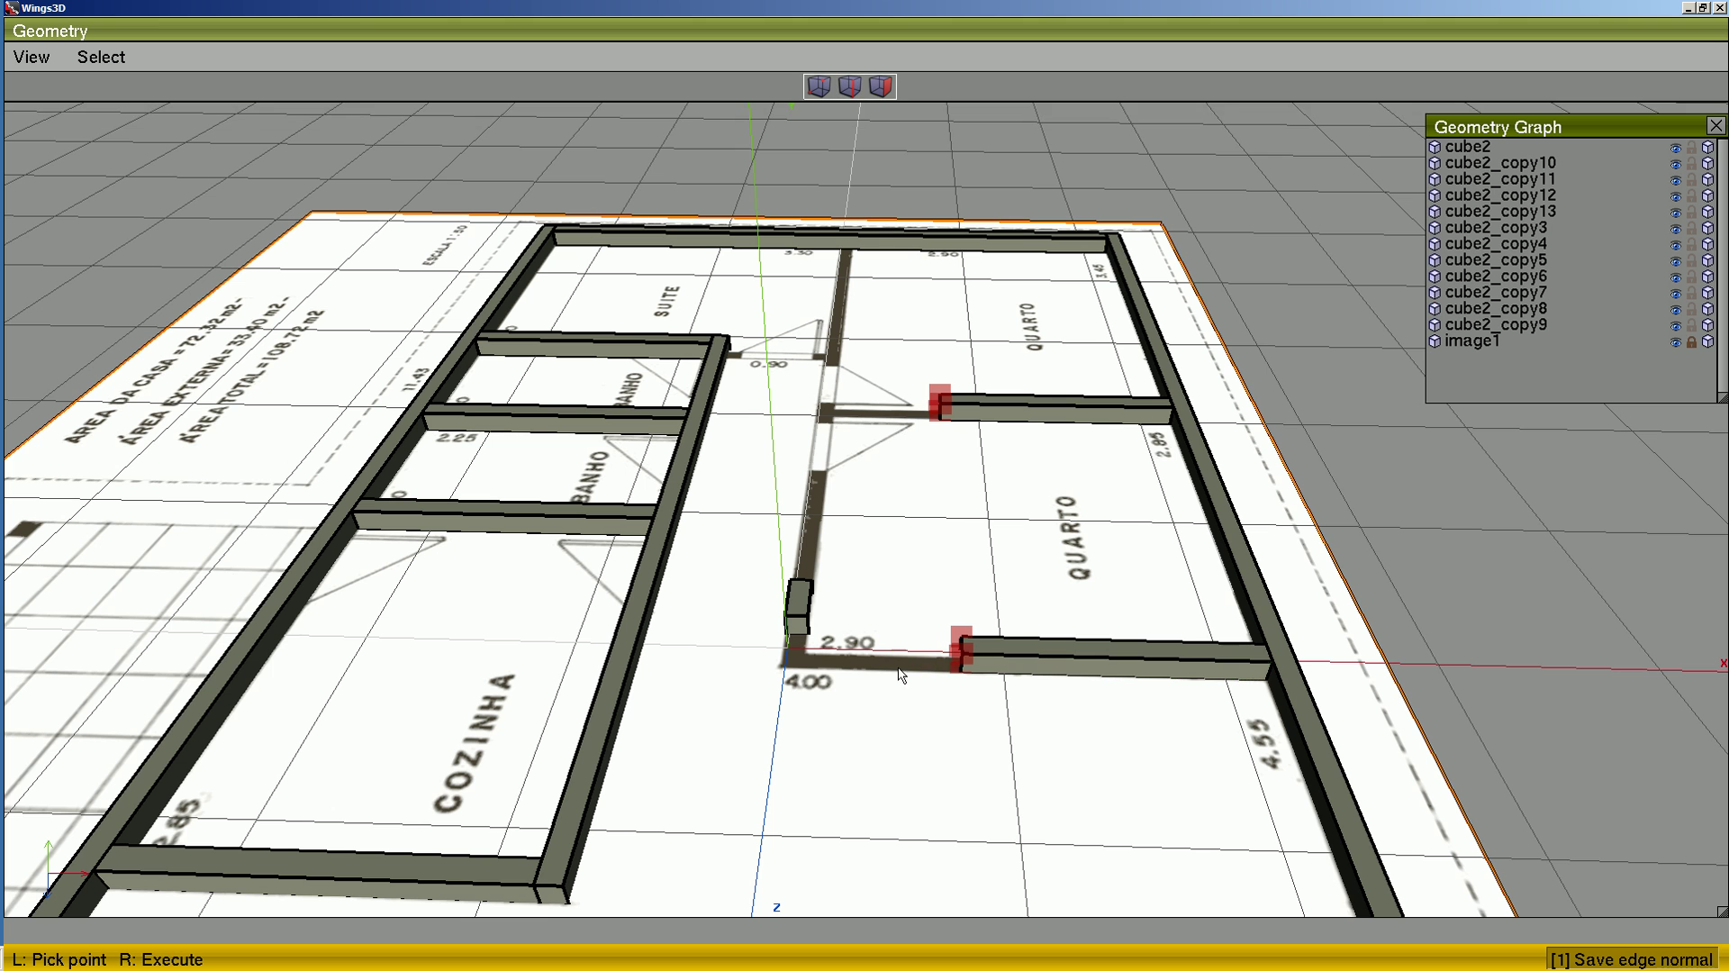
{"action": "left_click", "coordinate": [797, 641]}
{"action": "right_click", "coordinate": [793, 636]}
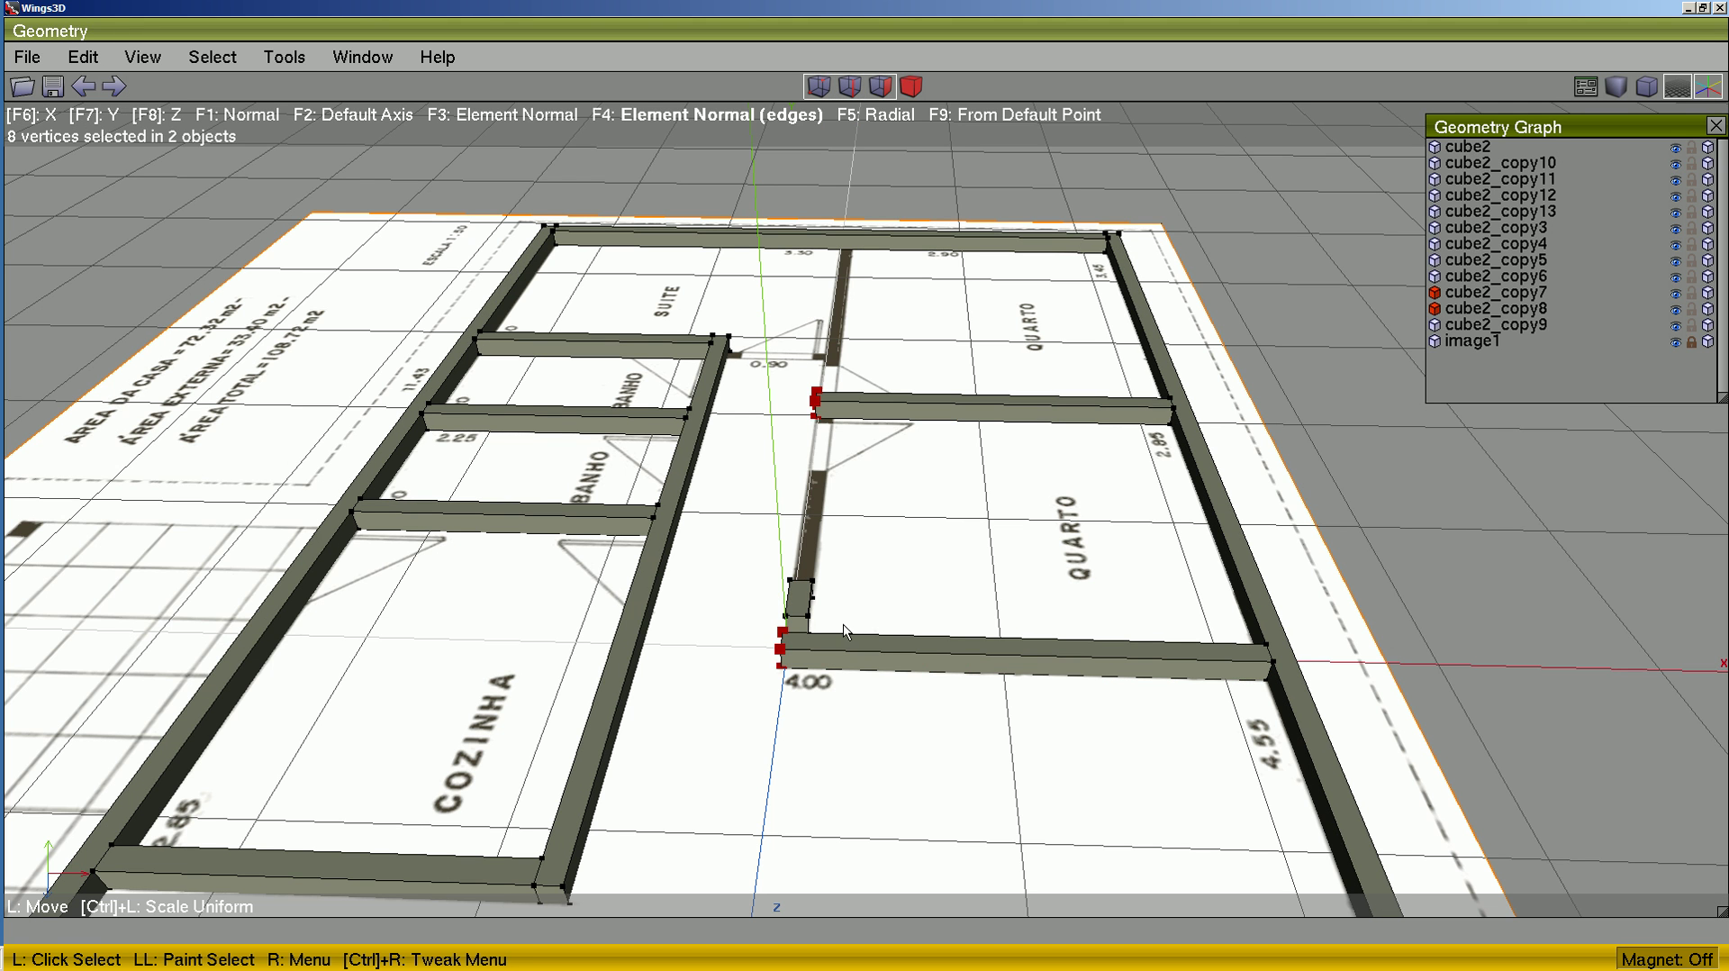
- Flatten the SALÃO-side end face of the QUARTO corridor wall block along its lengthwise edge to the SALÃO–QUARTO wall
{"action": "key", "text": "space"}
{"action": "left_click", "coordinate": [798, 628]}
{"action": "key", "text": "d"}
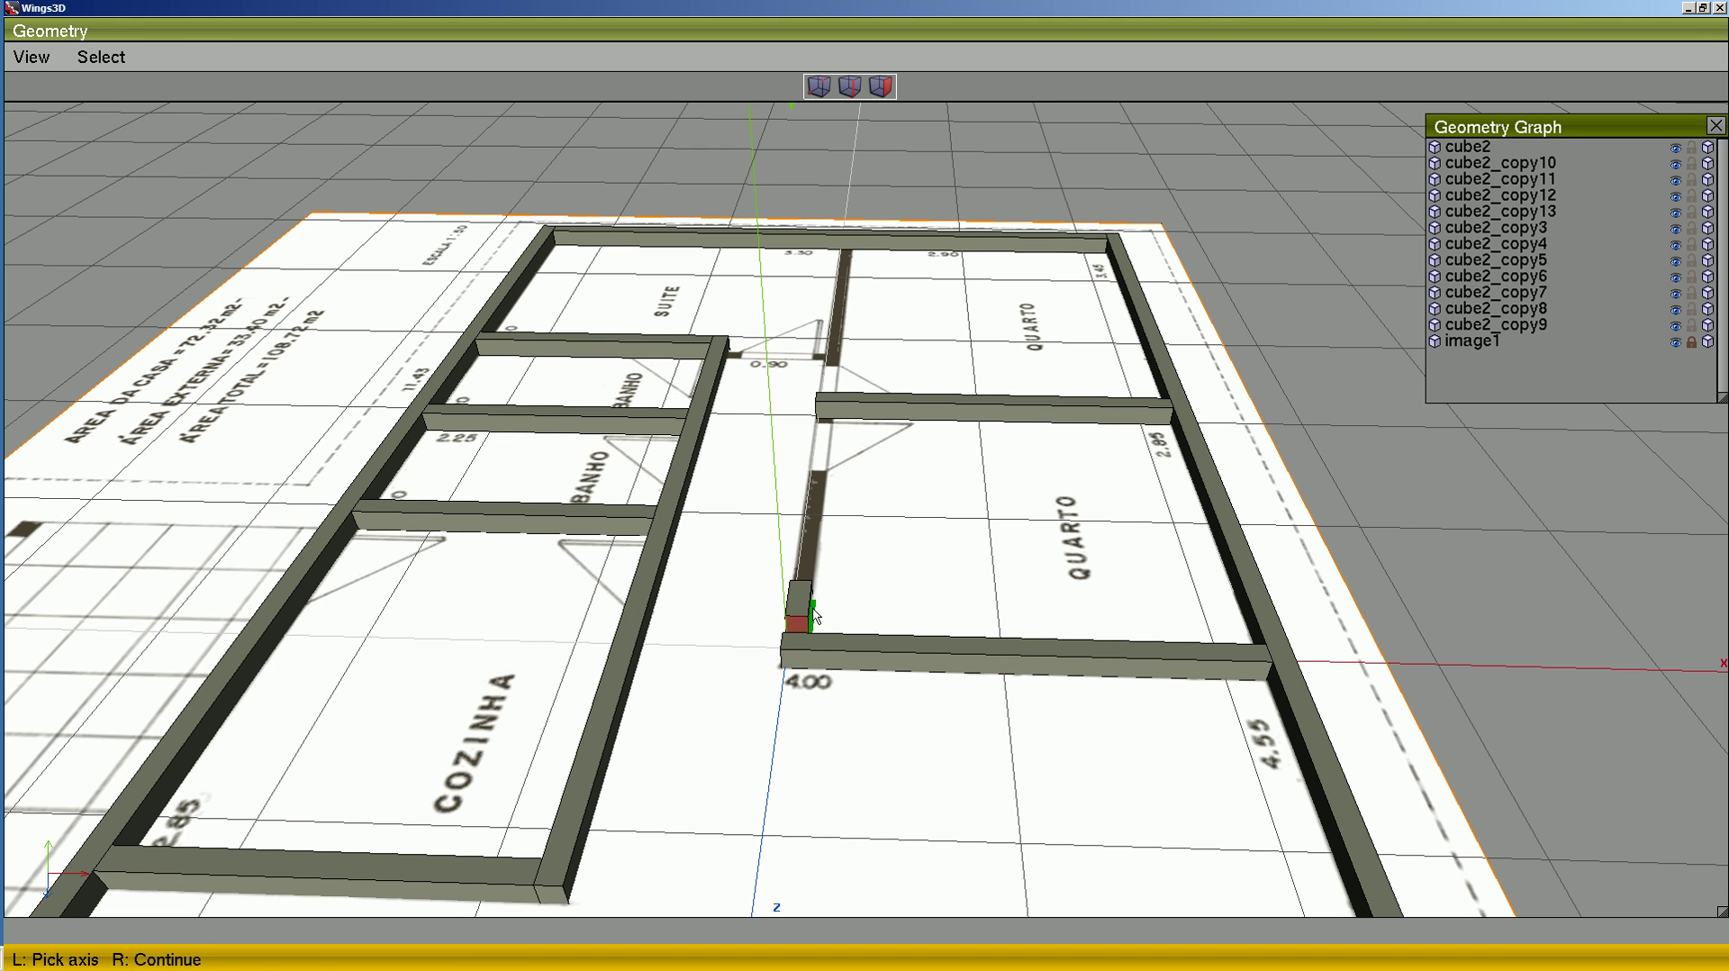
{"action": "left_click", "coordinate": [809, 609]}
{"action": "right_click", "coordinate": [855, 637]}
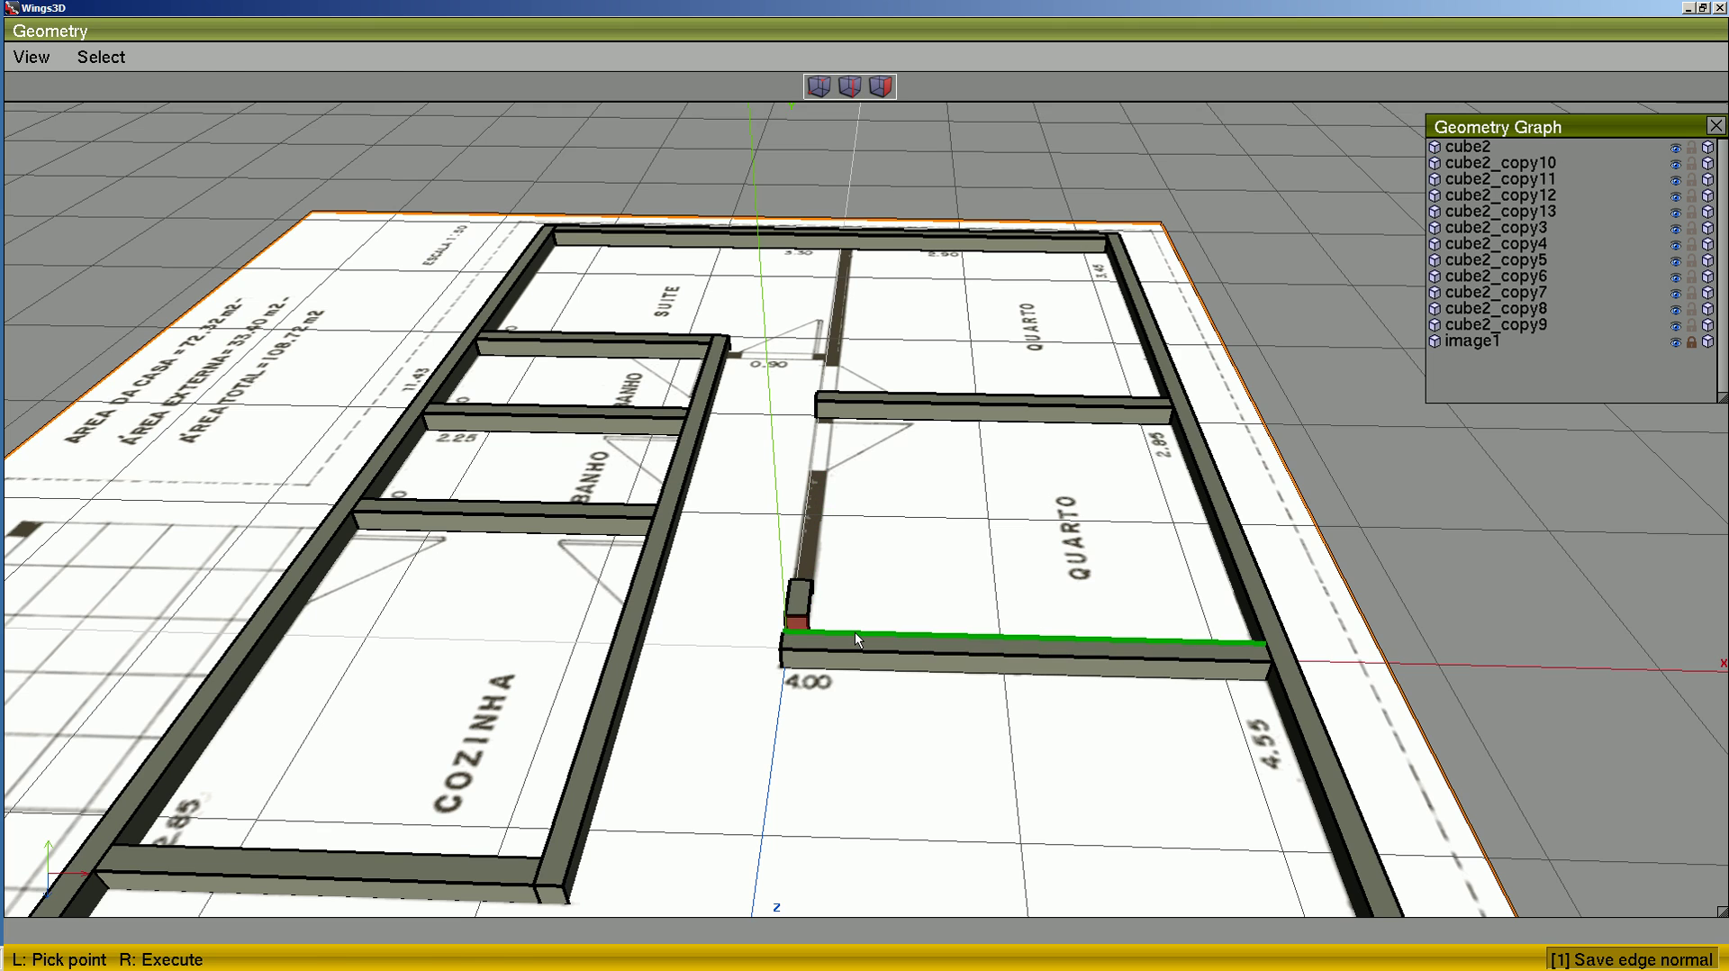
{"action": "left_click", "coordinate": [856, 637]}
{"action": "right_click", "coordinate": [855, 637]}
- Flatten the other end vertices of the QUARTO corridor wall block along its lengthwise edge to the wall between the two QUARTOs
{"action": "middle_click_drag", "start_coordinate": [912, 583], "coordinate": [851, 596], "text": "alt"}
{"action": "key", "text": "space"}
{"action": "key", "text": "v"}
{"action": "left_click_drag", "start_coordinate": [646, 594], "coordinate": [591, 679]}
{"action": "right_click", "coordinate": [662, 660]}
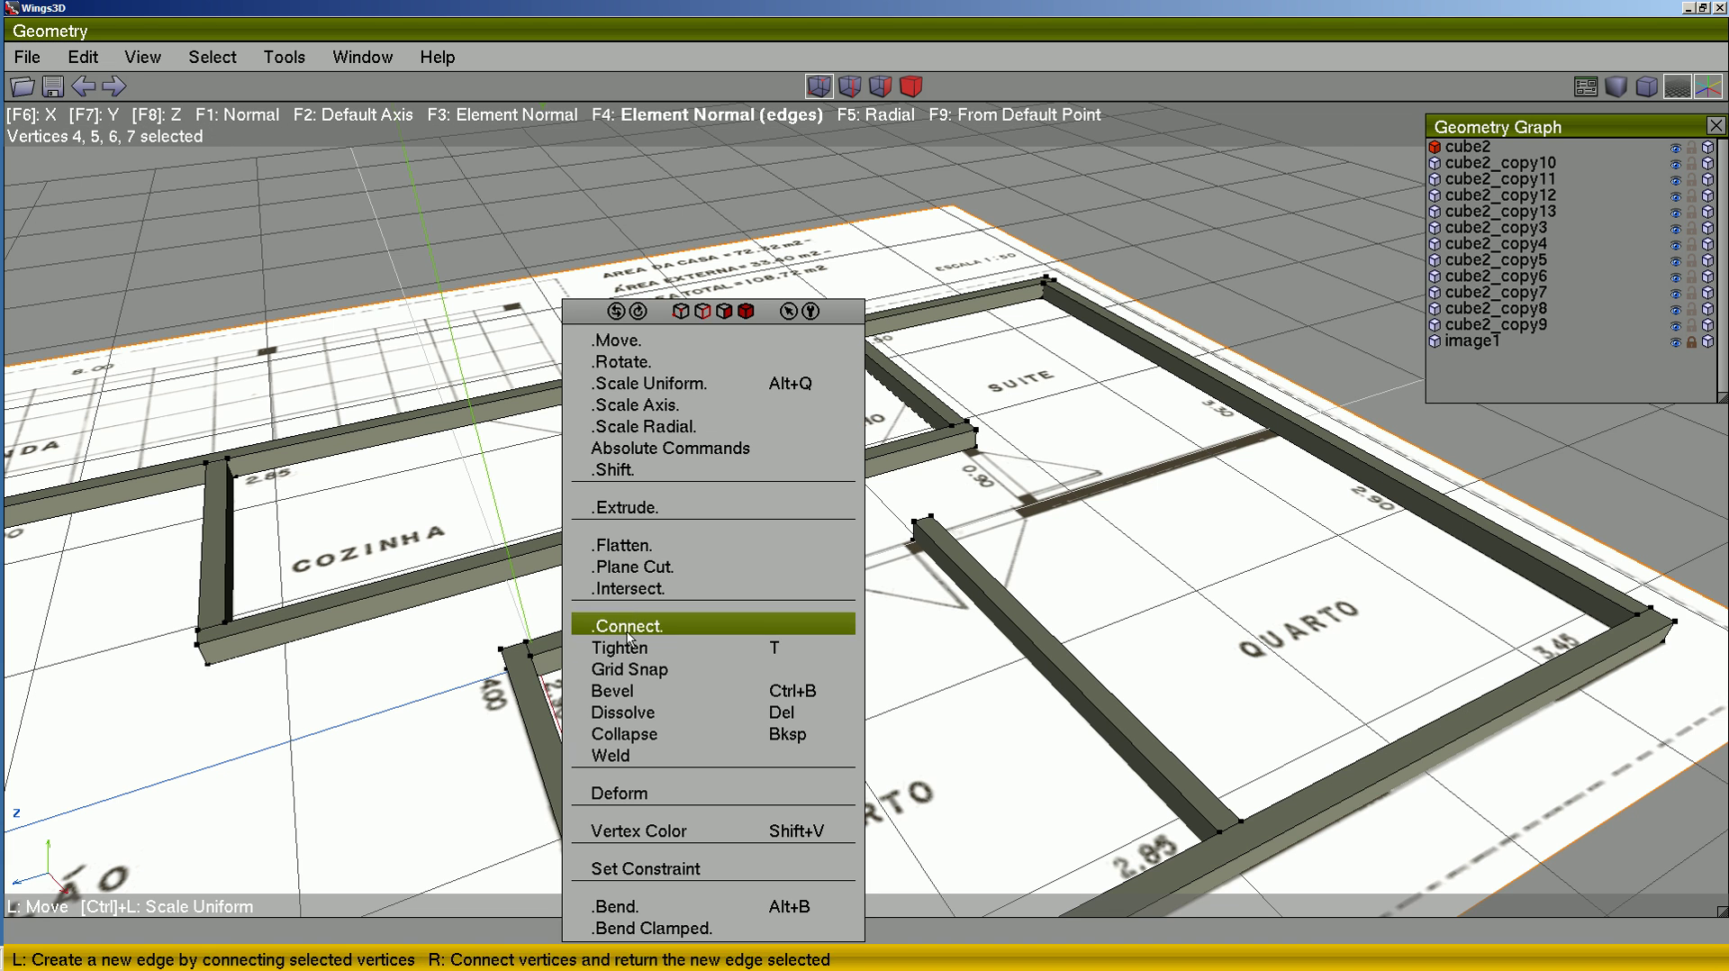
{"action": "right_click", "coordinate": [638, 561]}
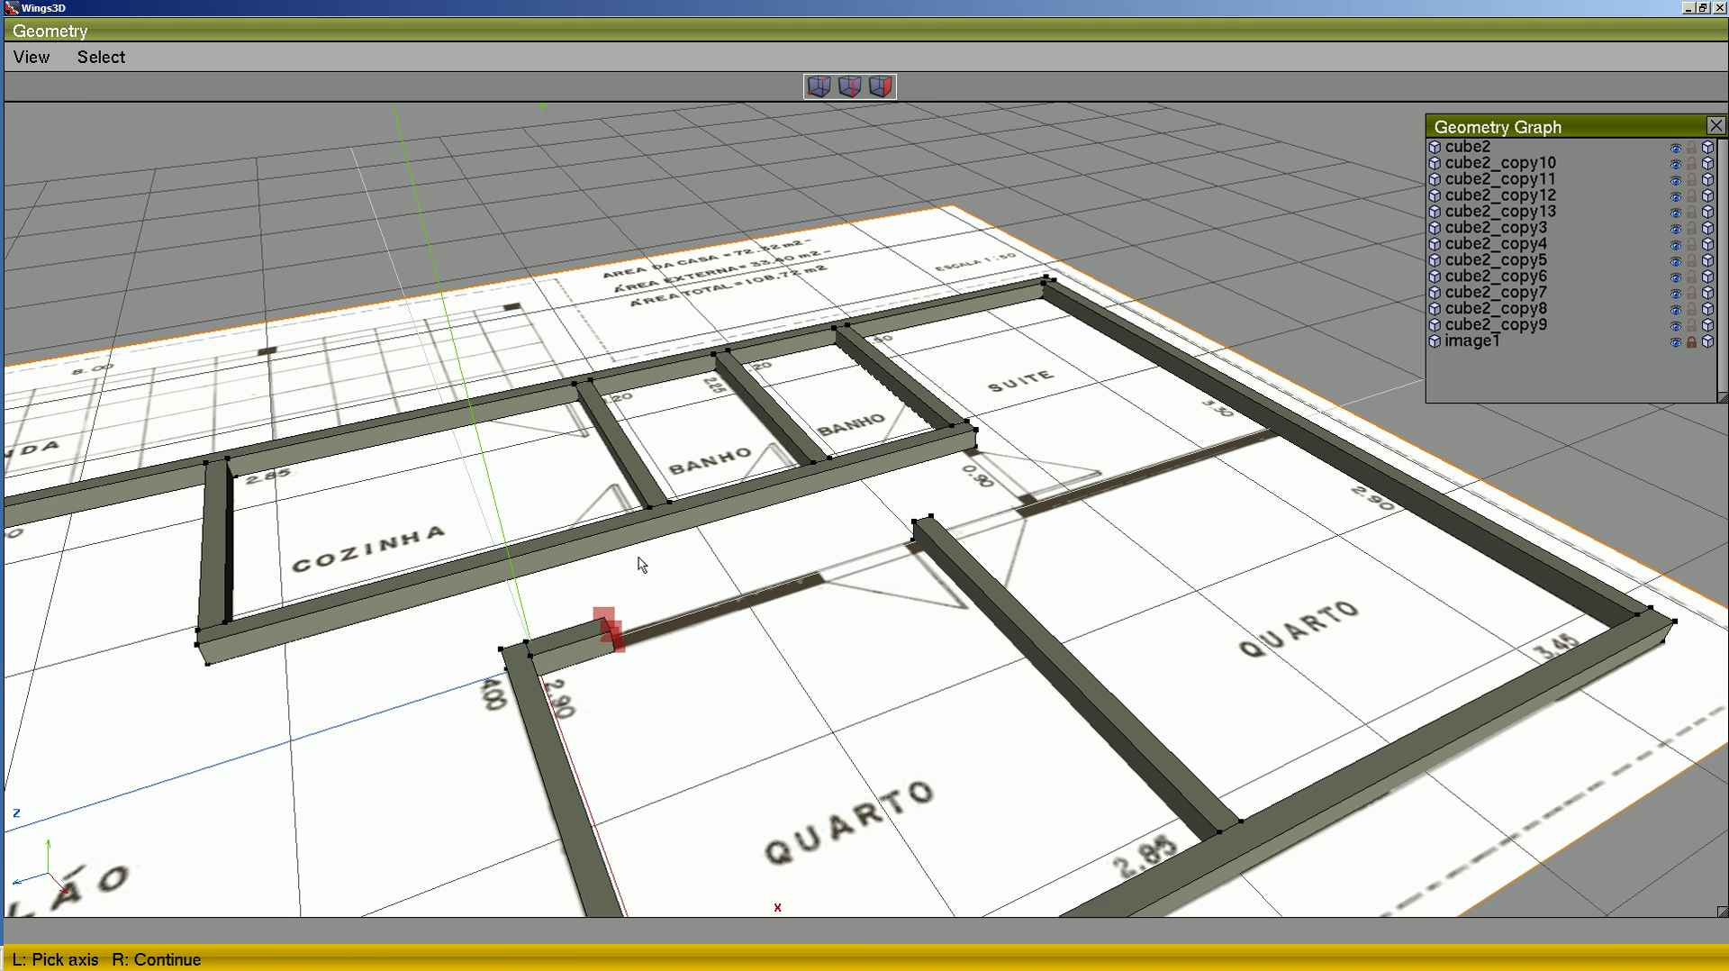
{"action": "left_click", "coordinate": [591, 645]}
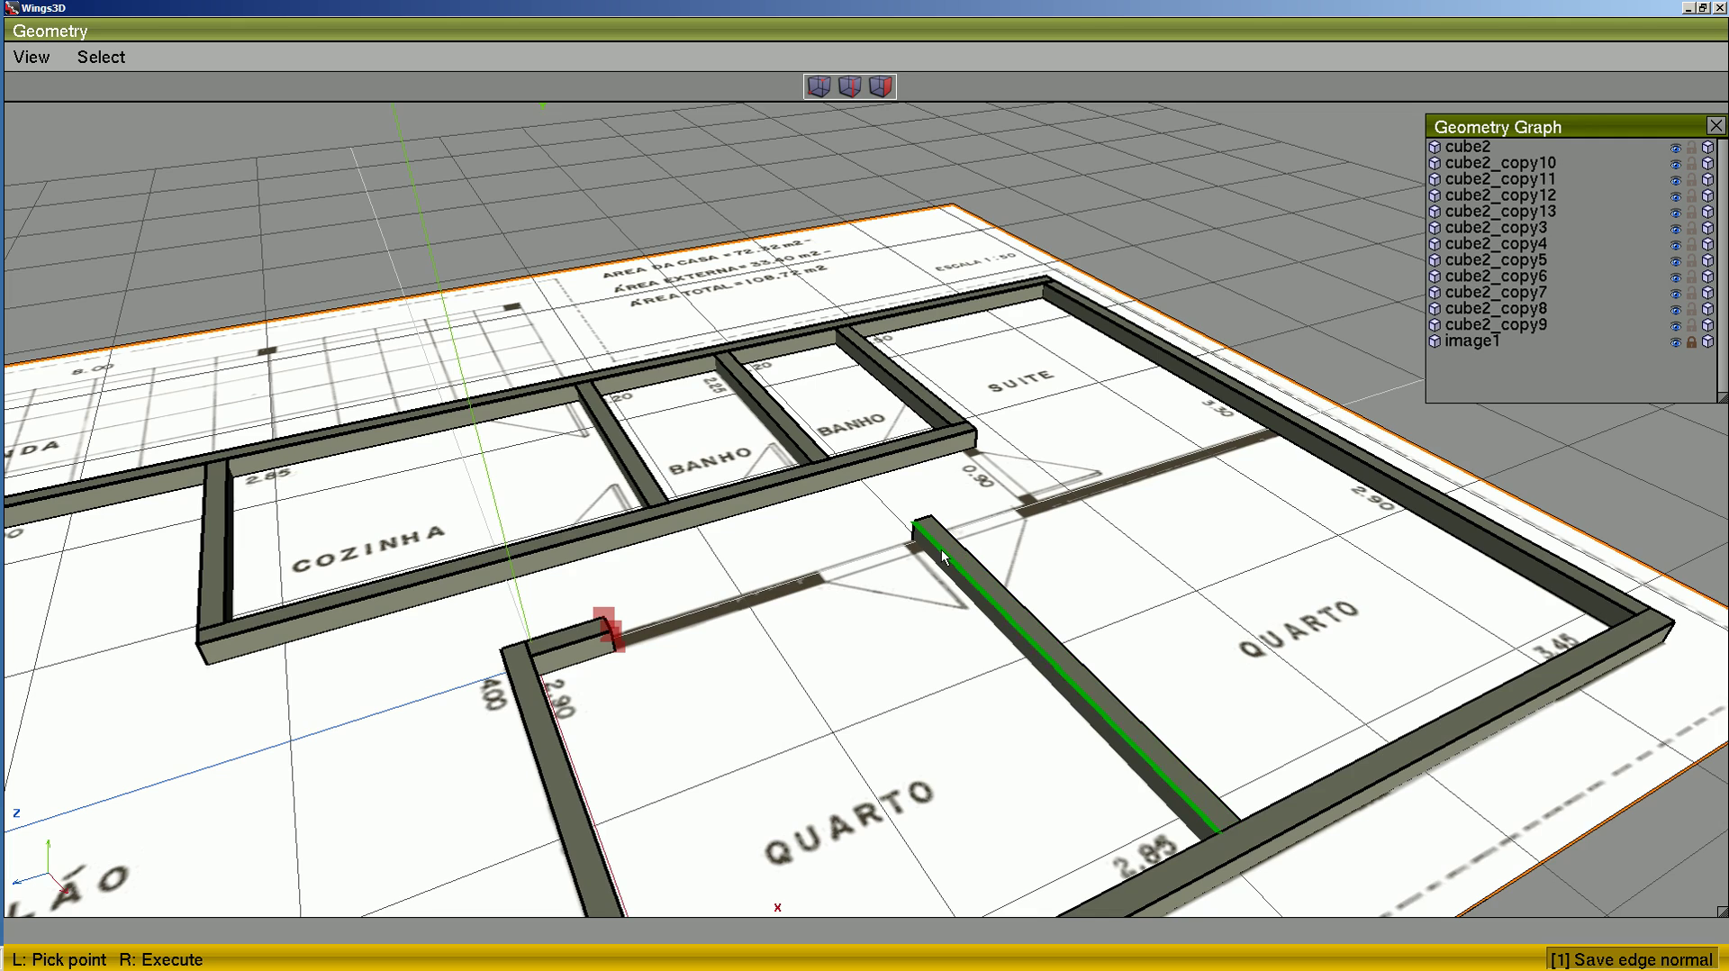
{"action": "left_click", "coordinate": [934, 551]}
{"action": "right_click", "coordinate": [934, 551]}
- Duplicate the QUARTO corridor wall along its lengthwise edge by about 2.24, onto the wall between SUITE and the second QUARTO
{"action": "middle_click_drag", "start_coordinate": [1102, 571], "coordinate": [785, 563], "text": "alt"}
{"action": "key", "text": "space"}
{"action": "key", "text": "b"}
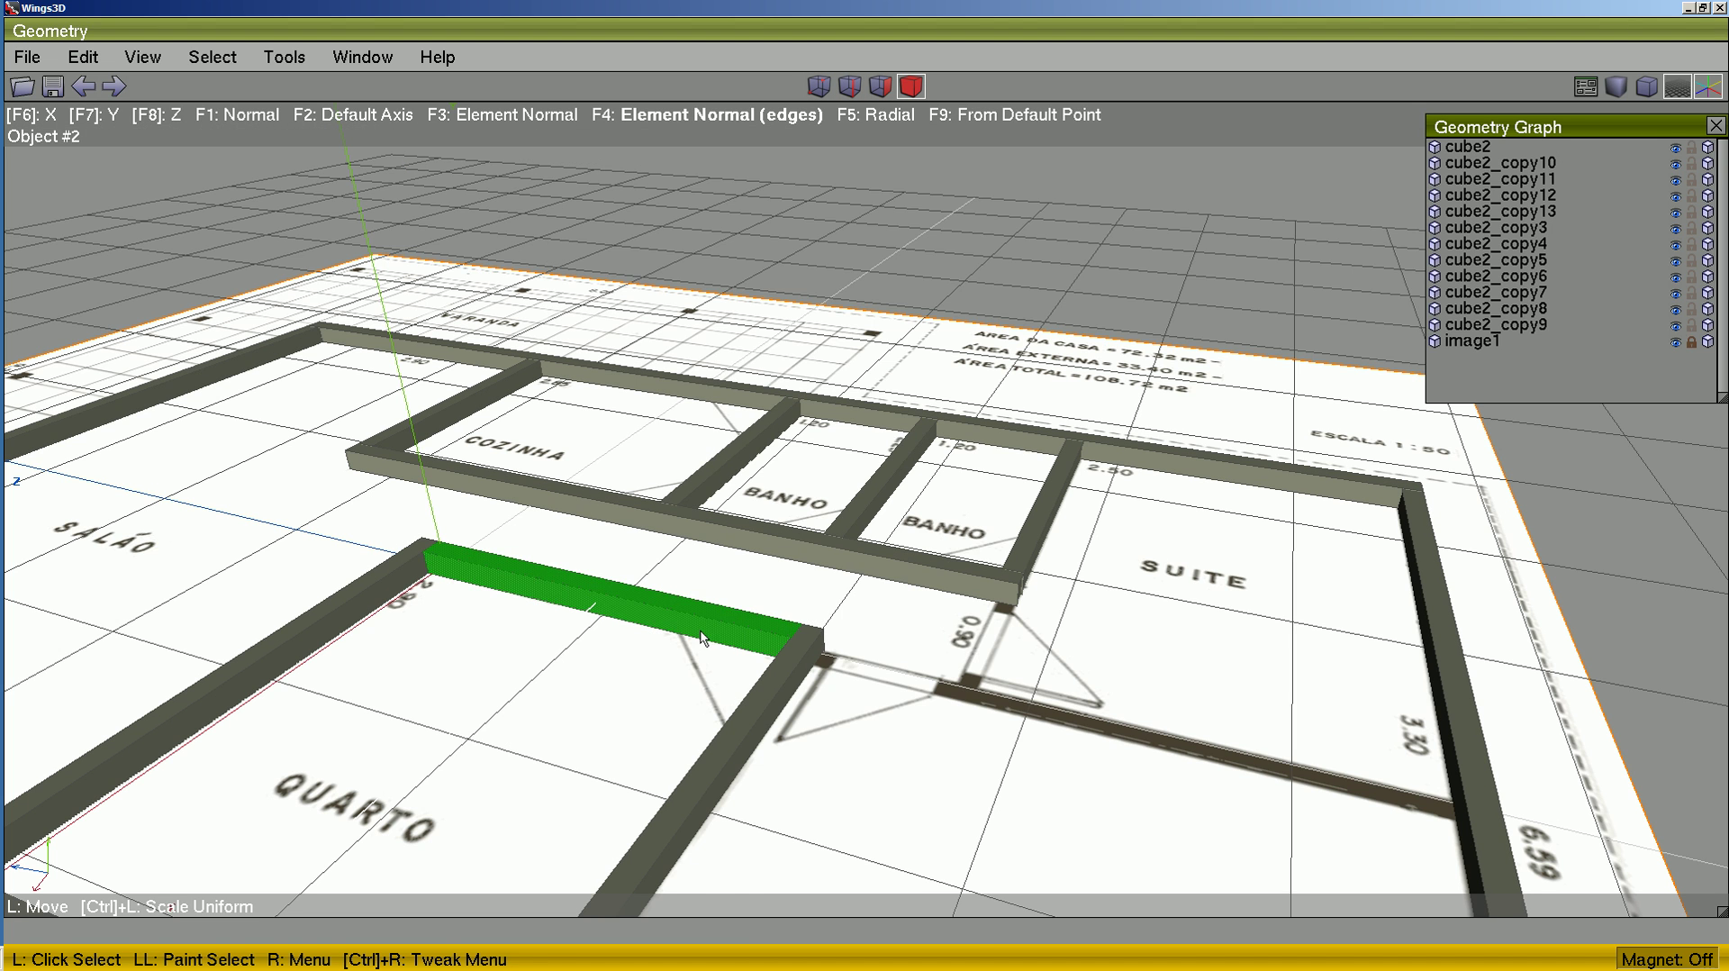
{"action": "left_click", "coordinate": [781, 607]}
{"action": "right_click", "coordinate": [772, 578]}
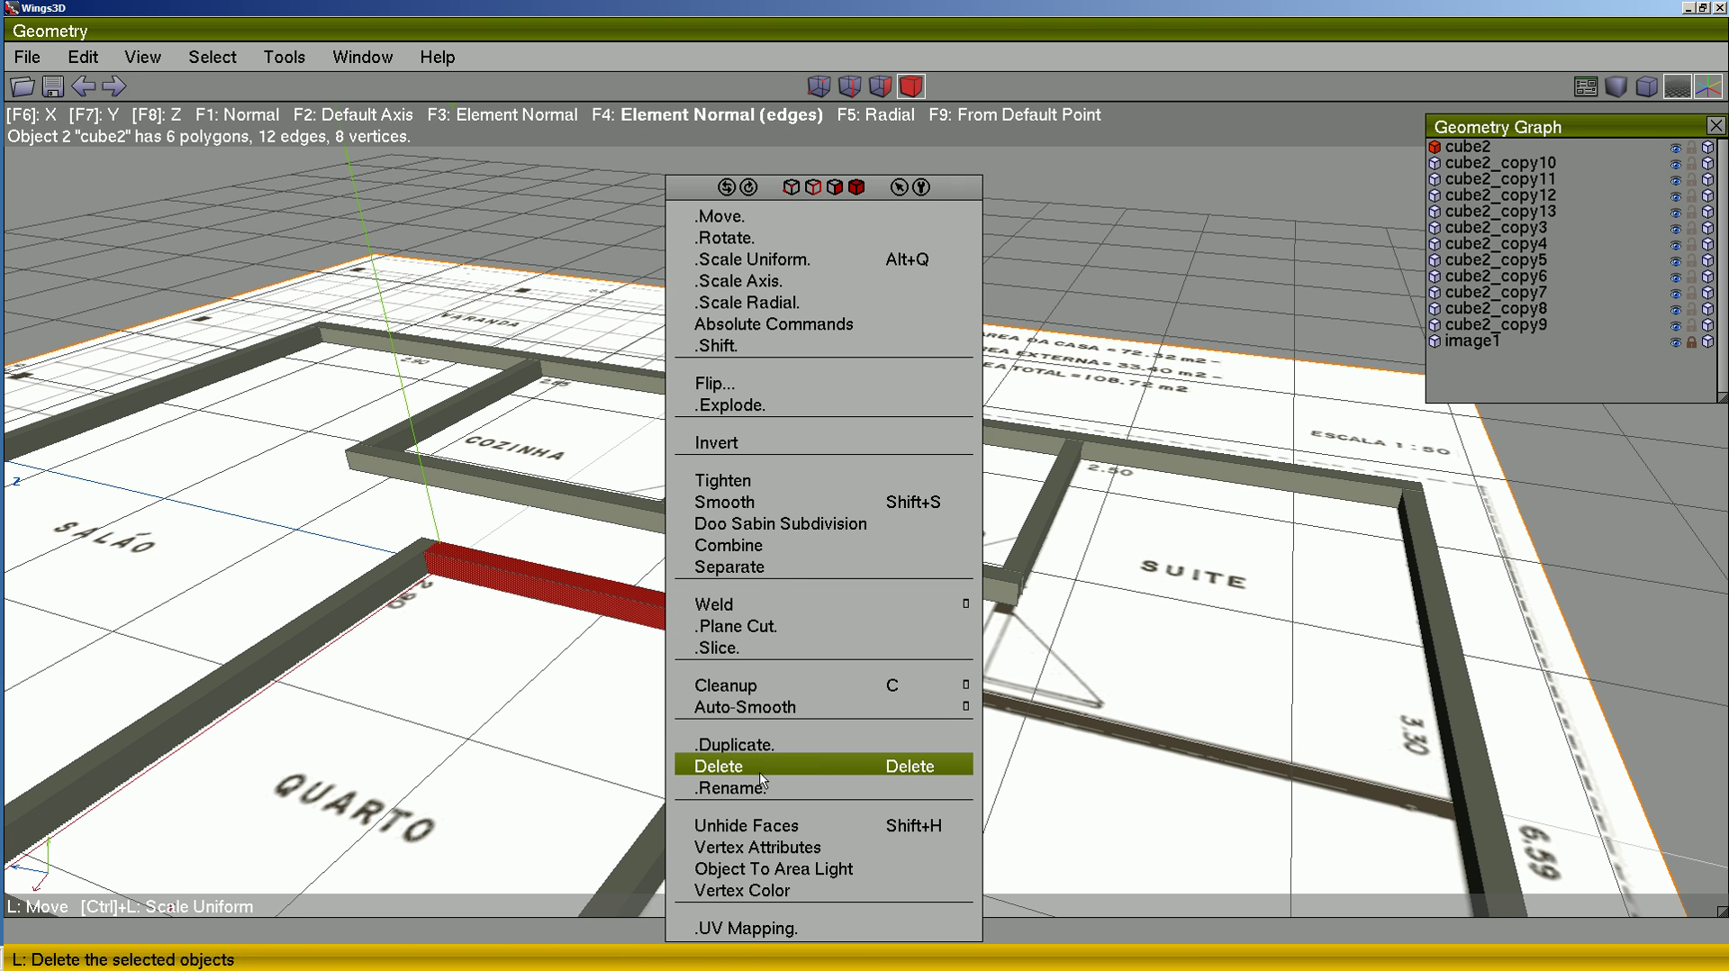
{"action": "right_click", "coordinate": [761, 759]}
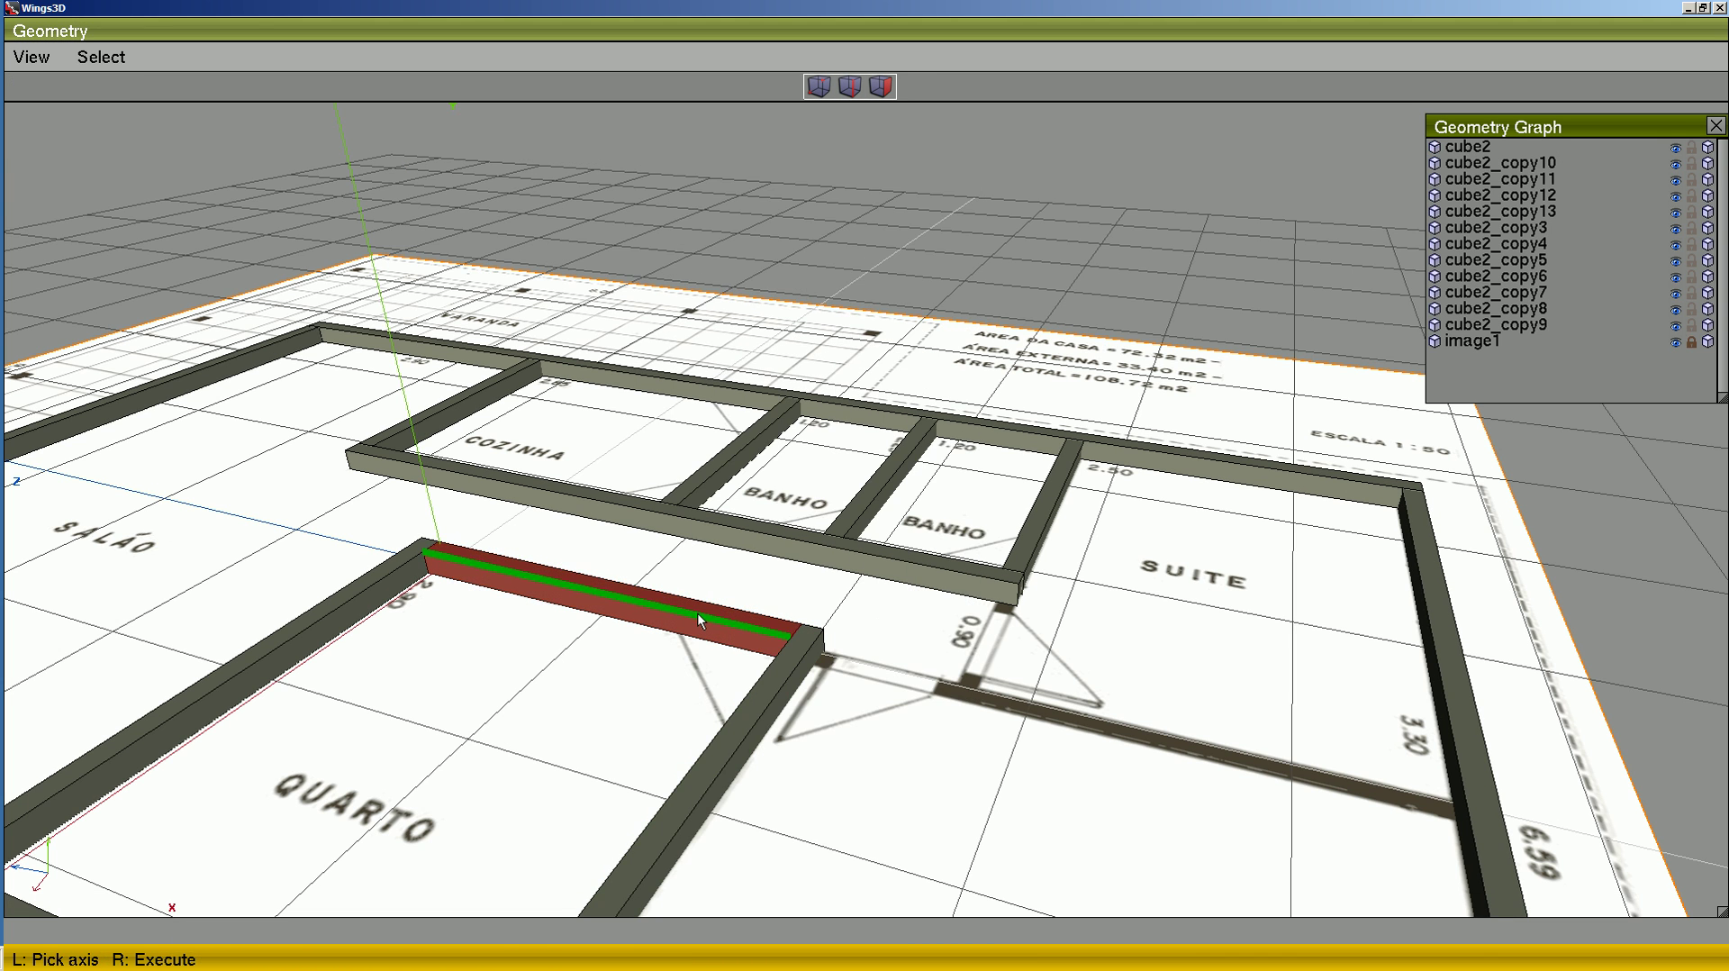
{"action": "left_click", "coordinate": [697, 612]}
{"action": "right_click", "coordinate": [697, 612]}
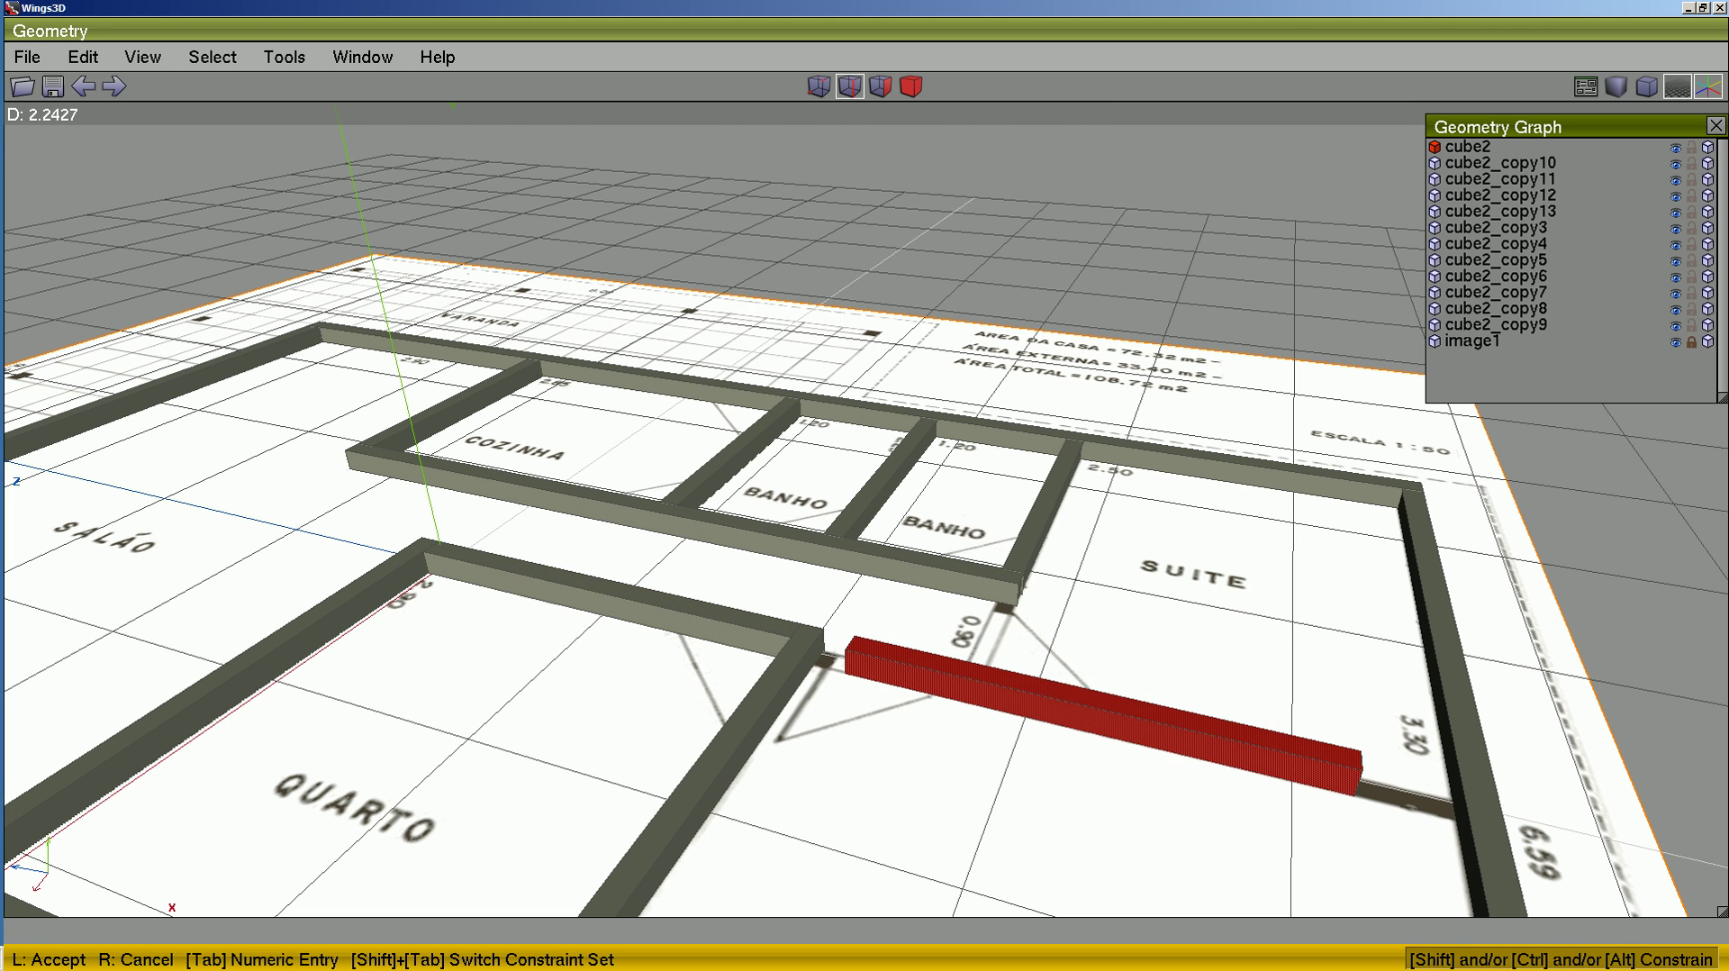
{"action": "left_click", "coordinate": [721, 618]}
{"action": "left_click", "coordinate": [873, 618]}
- Flatten the duplicated wall's corridor-side end vertices along its lengthwise edge to the wall between the two QUARTOs
{"action": "key", "text": "v"}
{"action": "left_click_drag", "start_coordinate": [905, 602], "coordinate": [833, 711]}
{"action": "right_click", "coordinate": [917, 599]}
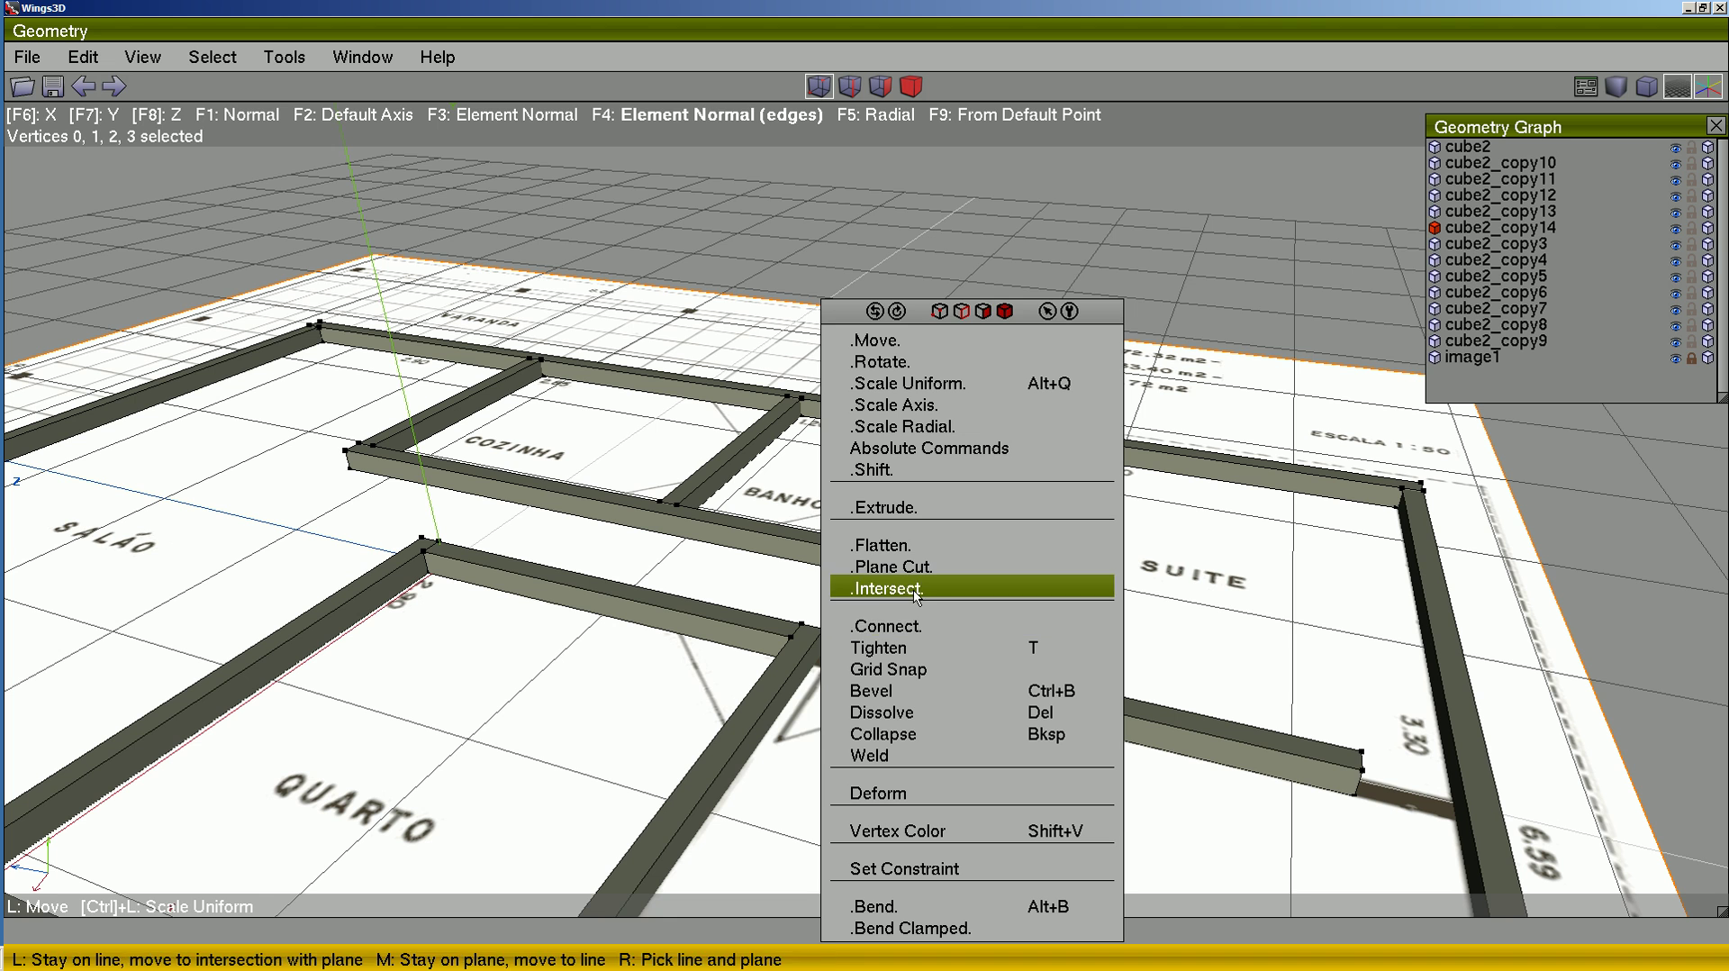
{"action": "right_click", "coordinate": [904, 550]}
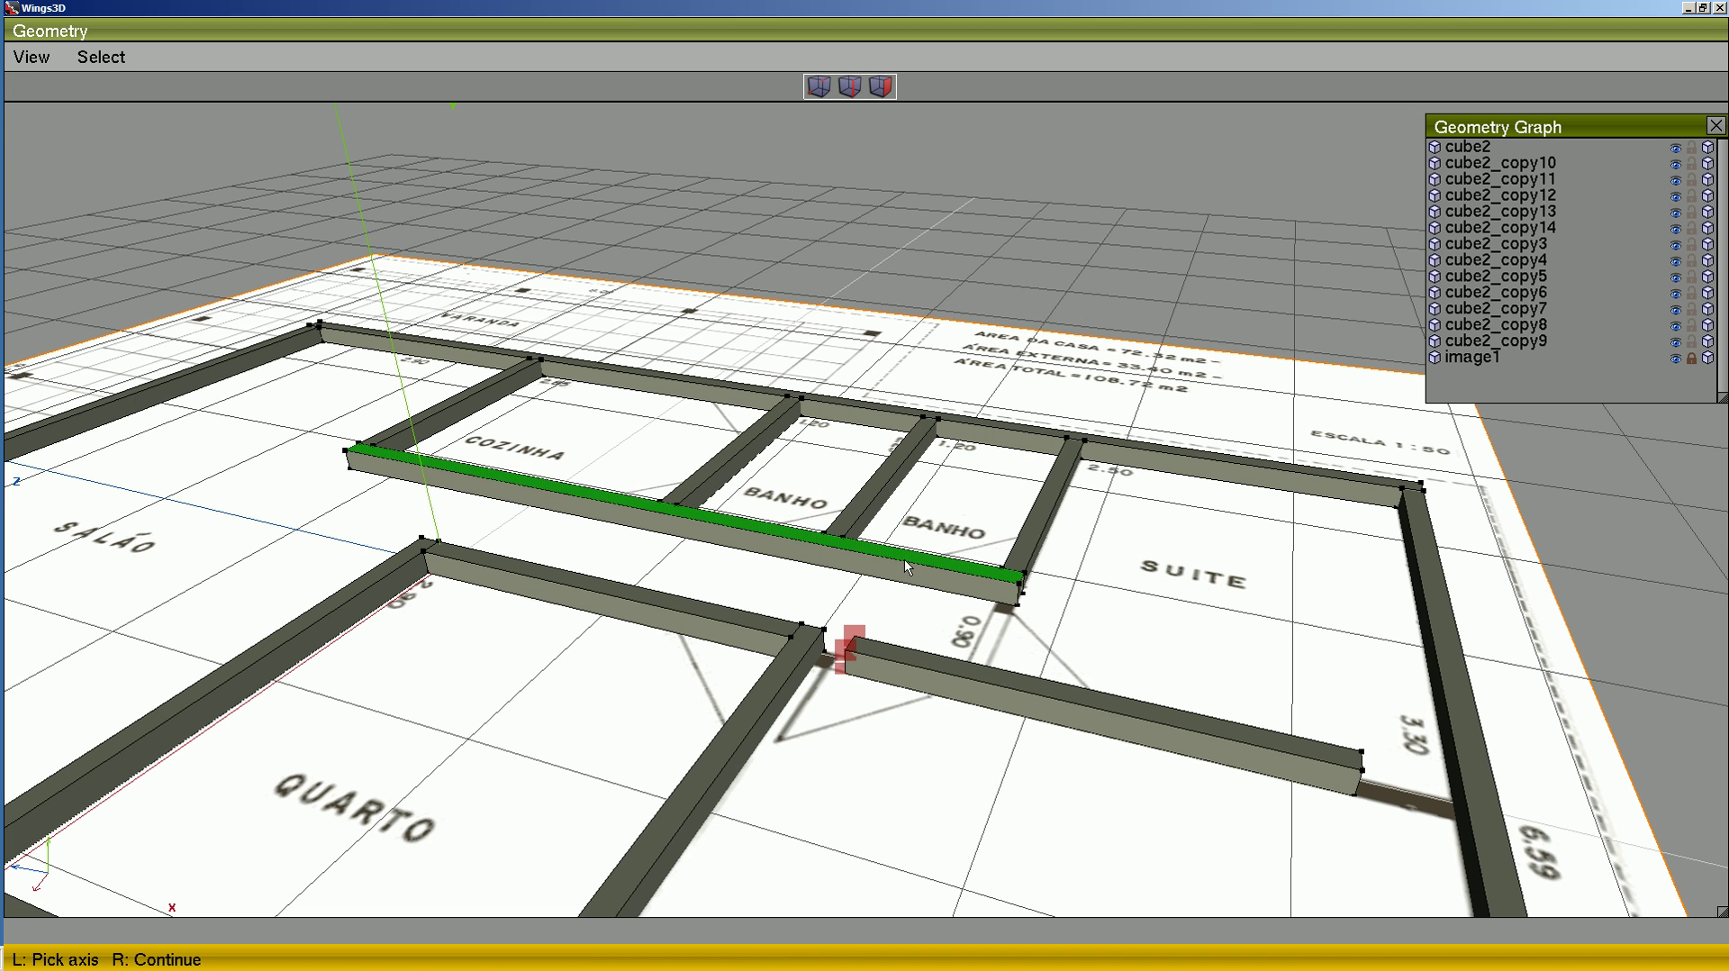
{"action": "left_click", "coordinate": [911, 662]}
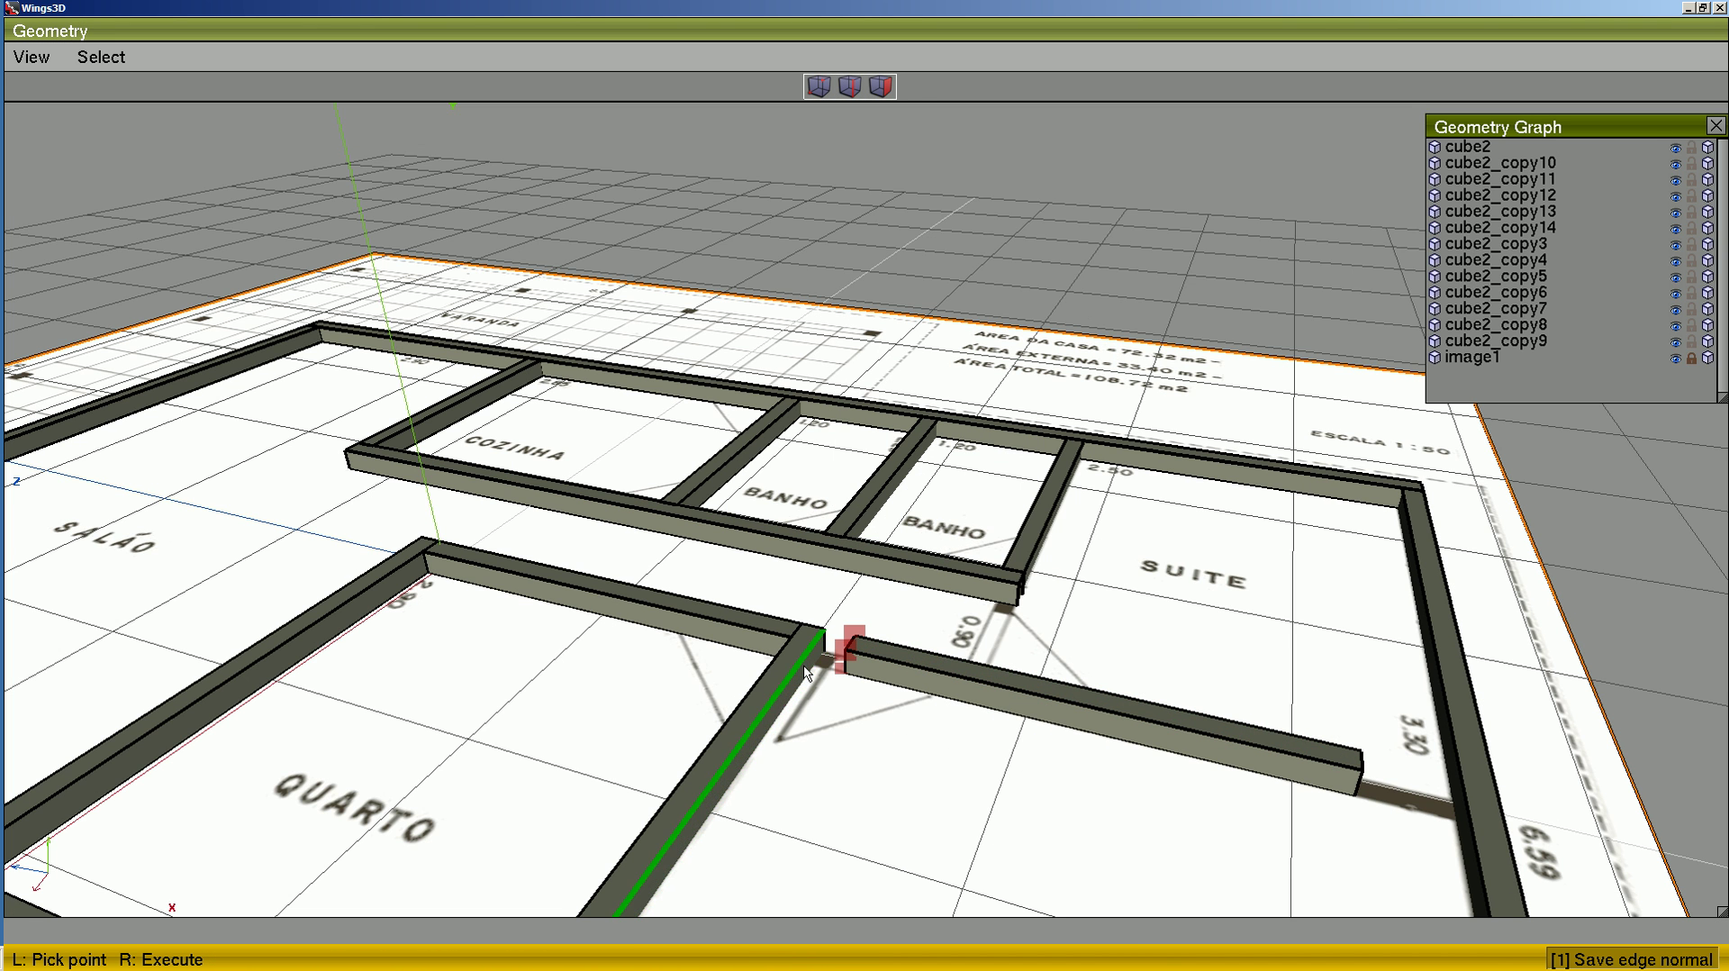
{"action": "left_click", "coordinate": [806, 671]}
{"action": "right_click", "coordinate": [898, 705]}
- Flatten the duplicated wall's far end vertices along its lengthwise edge to the exterior wall beside SUITE
{"action": "left_click_drag", "start_coordinate": [1316, 692], "coordinate": [1385, 833]}
{"action": "key", "text": "d"}
{"action": "left_click", "coordinate": [1310, 754]}
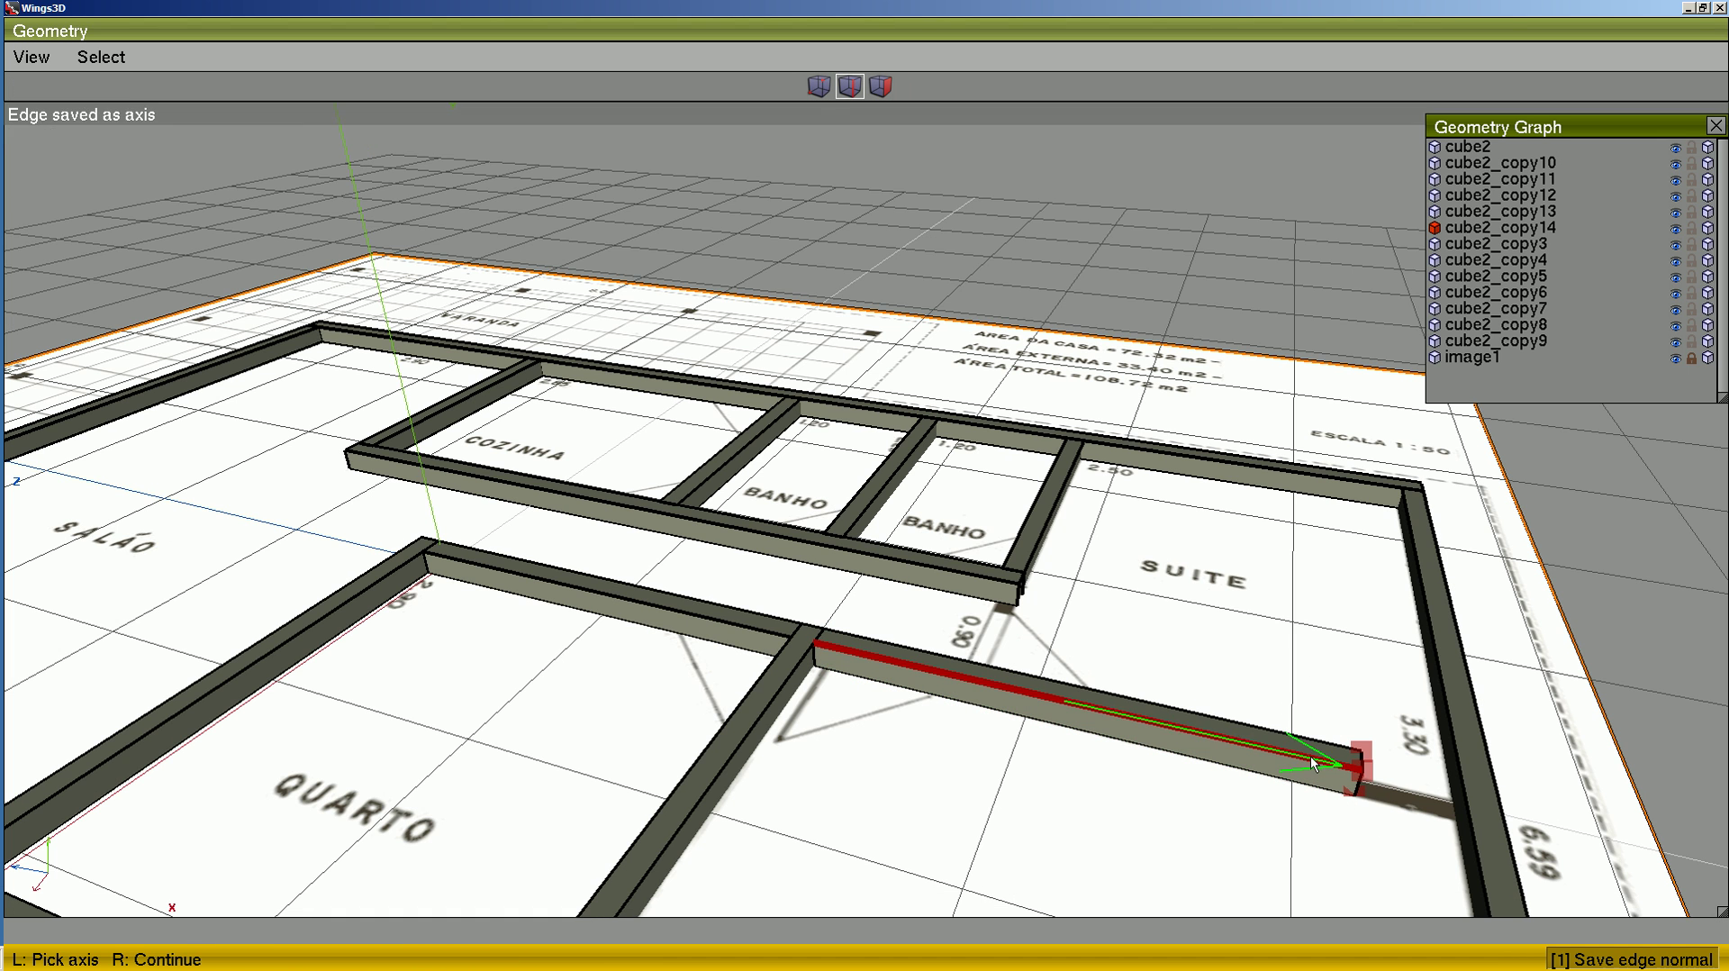
{"action": "left_click", "coordinate": [1459, 799]}
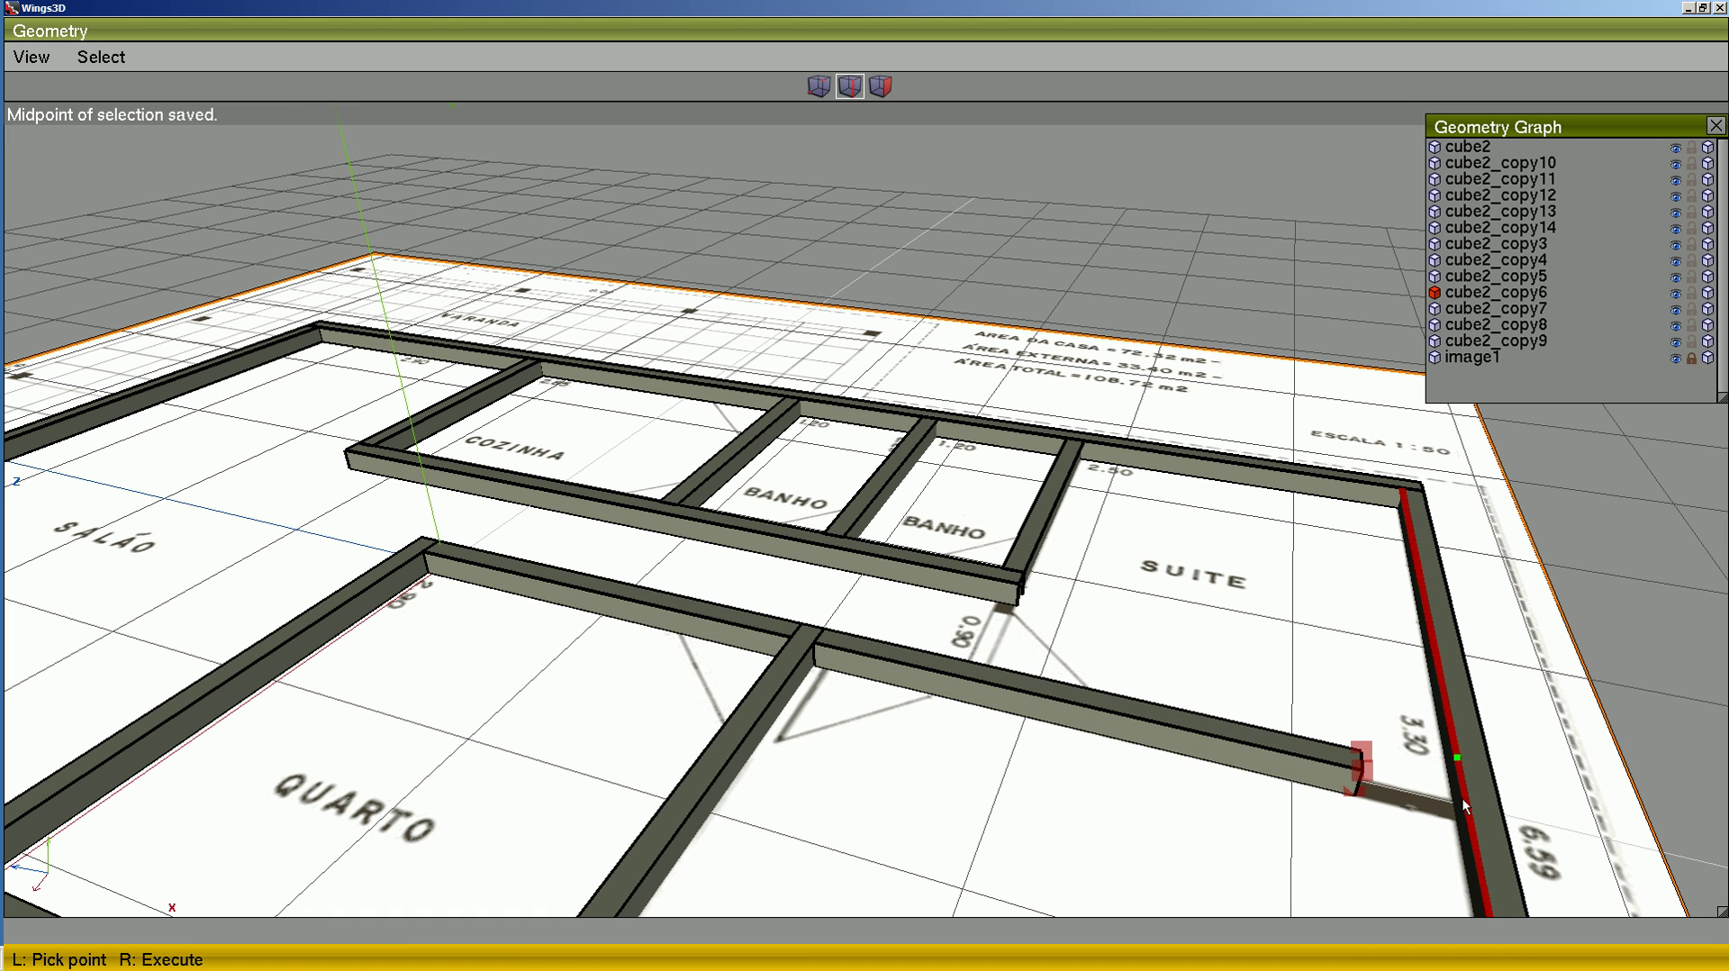
{"action": "right_click", "coordinate": [1440, 789]}
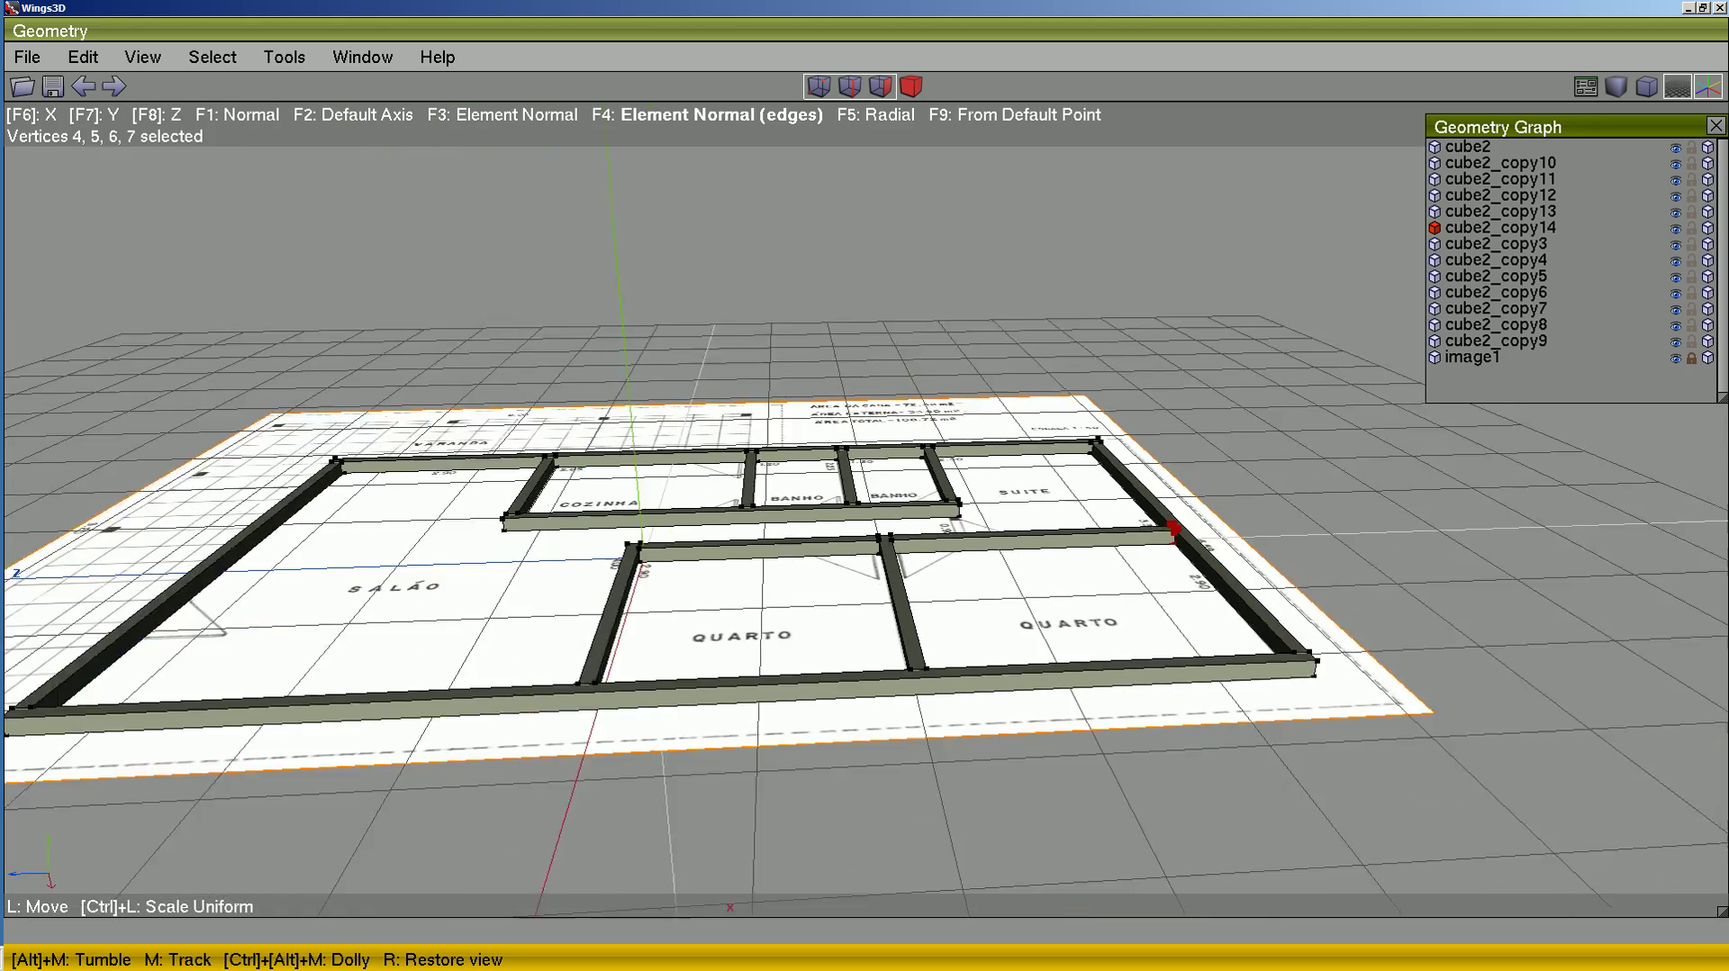
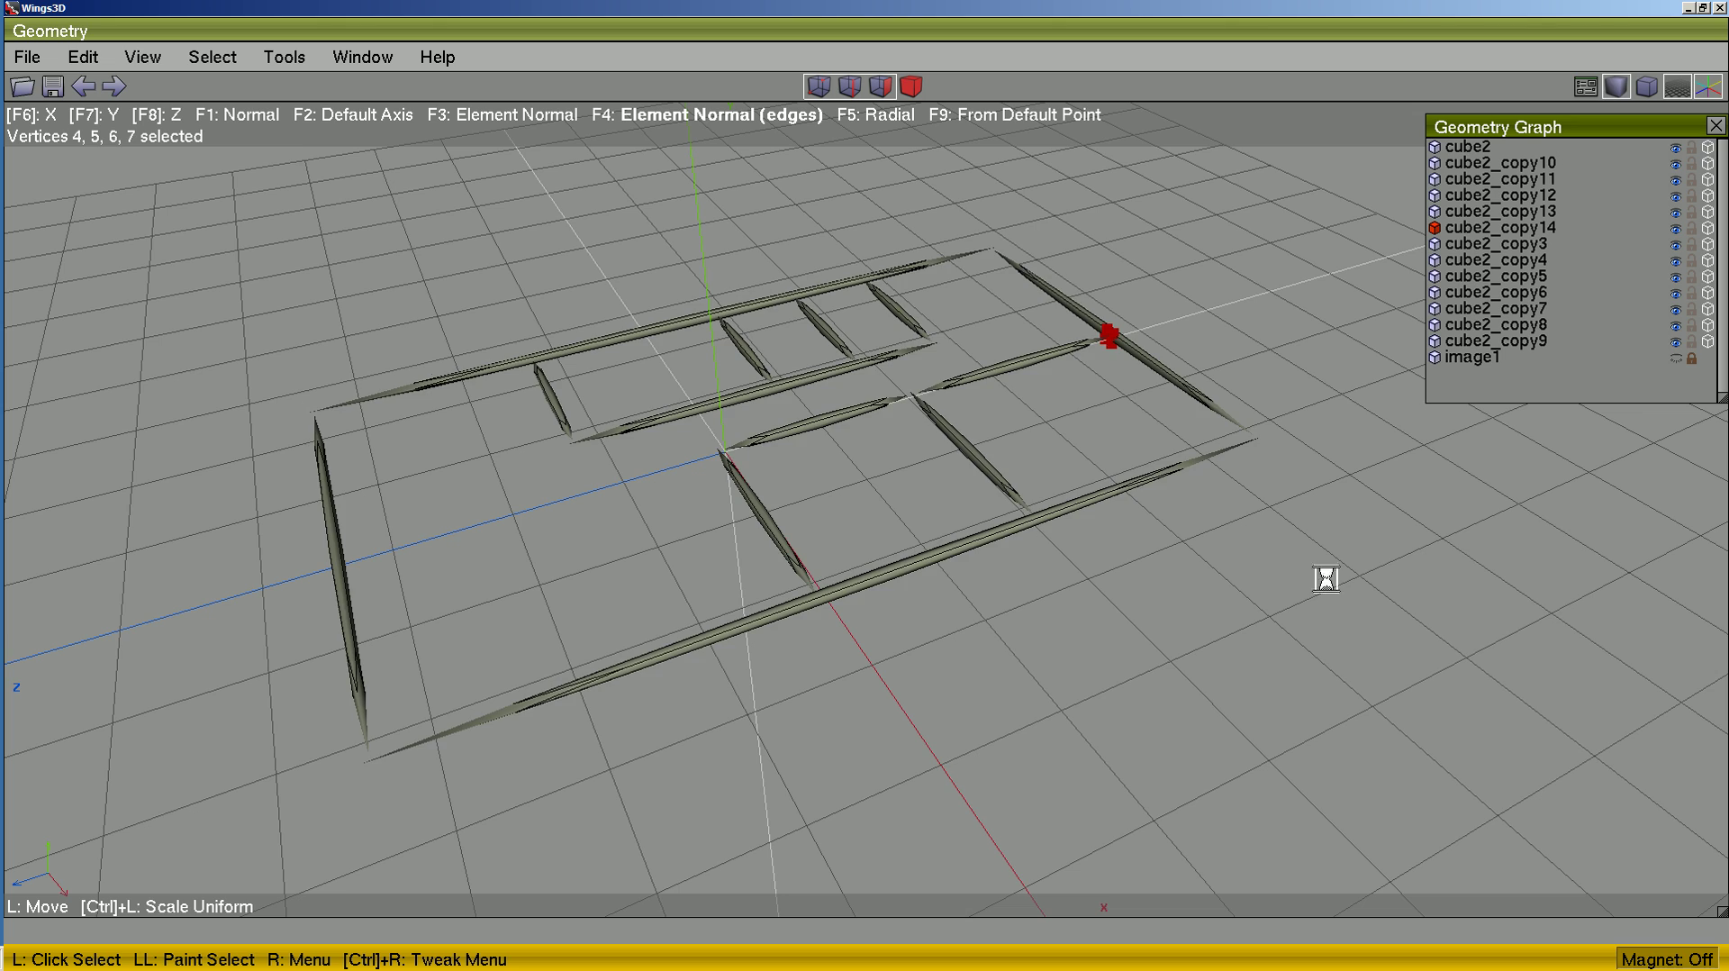
- Select the two top end vertices of the SALÃO–QUARTO wall and start a Plane Cut with the adjoining long exterior wall as the object to cut
{"action": "middle_click_drag", "start_coordinate": [1112, 631], "coordinate": [1235, 459], "text": "alt"}
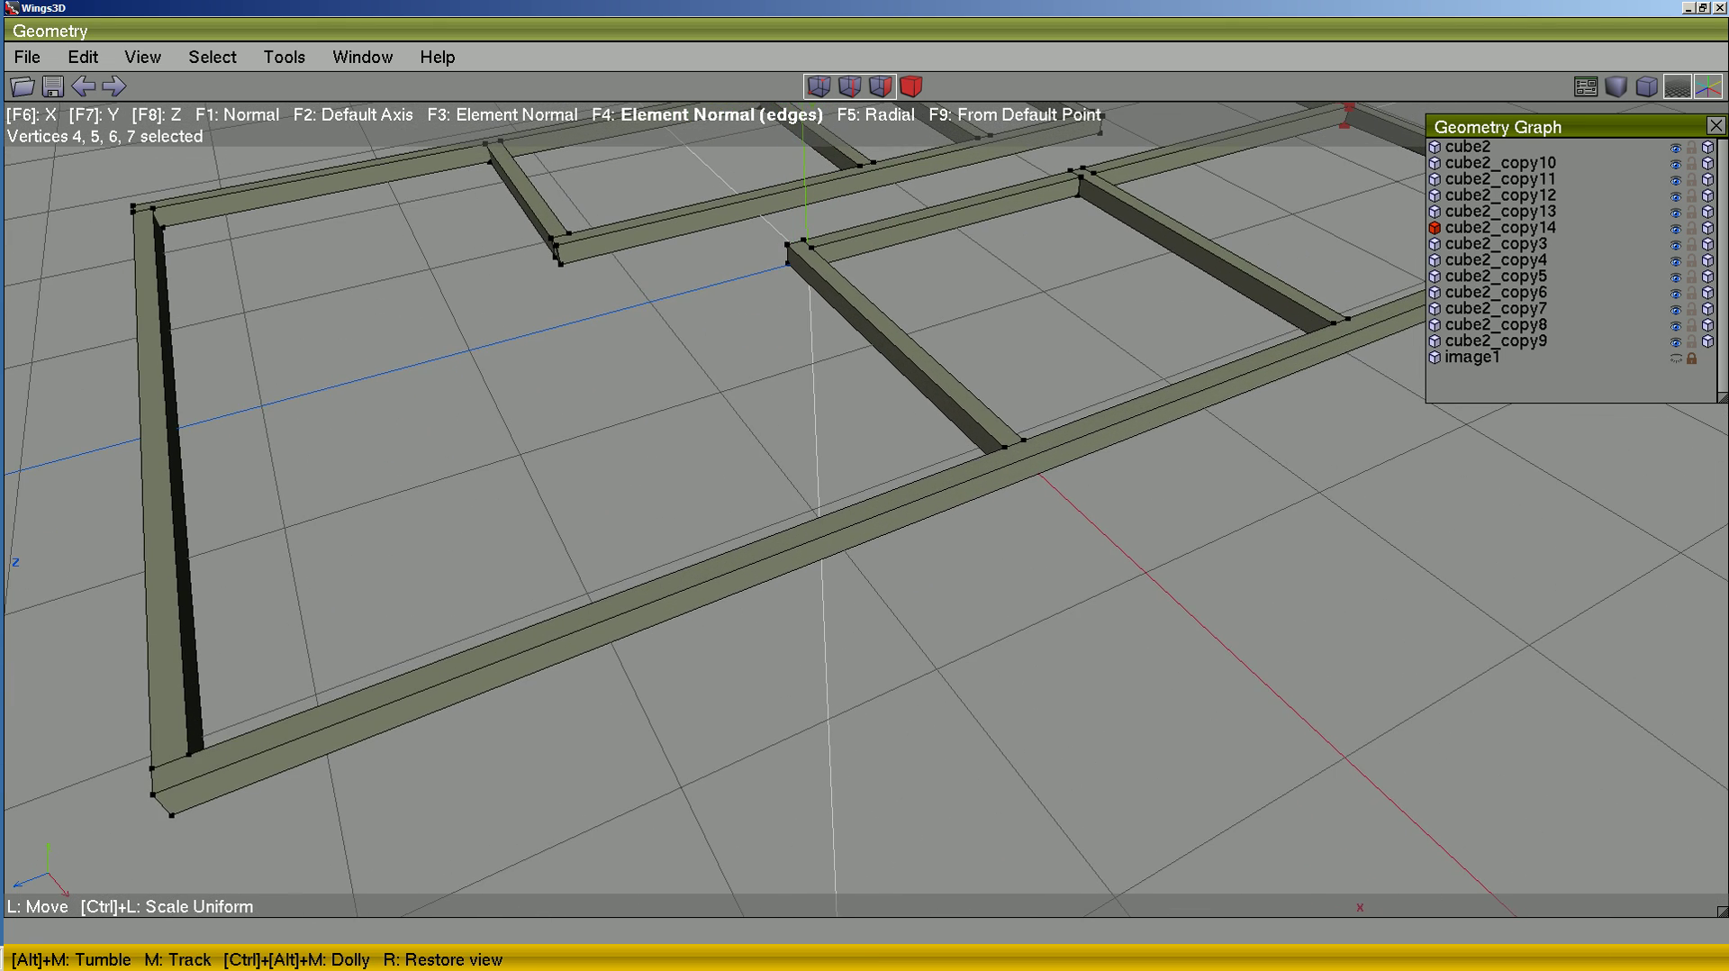
{"action": "middle_click_drag", "start_coordinate": [591, 756], "coordinate": [455, 805]}
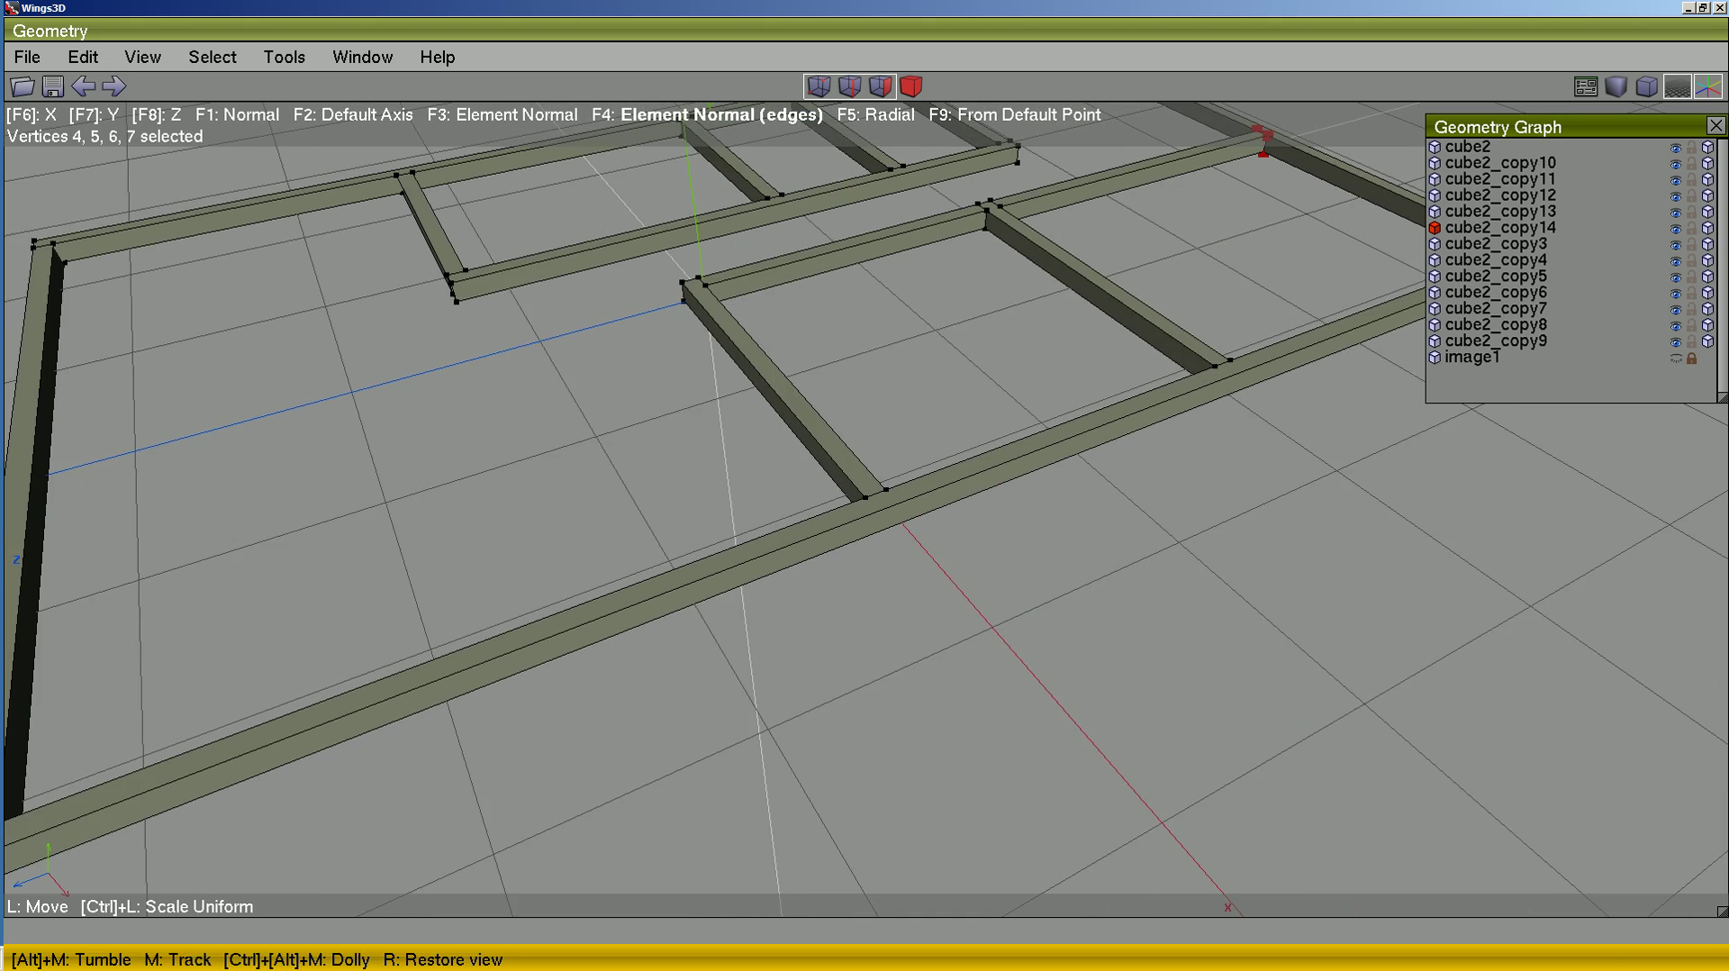
{"action": "middle_click_drag", "start_coordinate": [1084, 617], "coordinate": [1185, 563], "text": "alt"}
{"action": "middle_click_drag", "start_coordinate": [1080, 648], "coordinate": [1030, 570]}
{"action": "left_click", "coordinate": [757, 500]}
{"action": "left_click", "coordinate": [803, 465]}
{"action": "right_click", "coordinate": [1078, 520]}
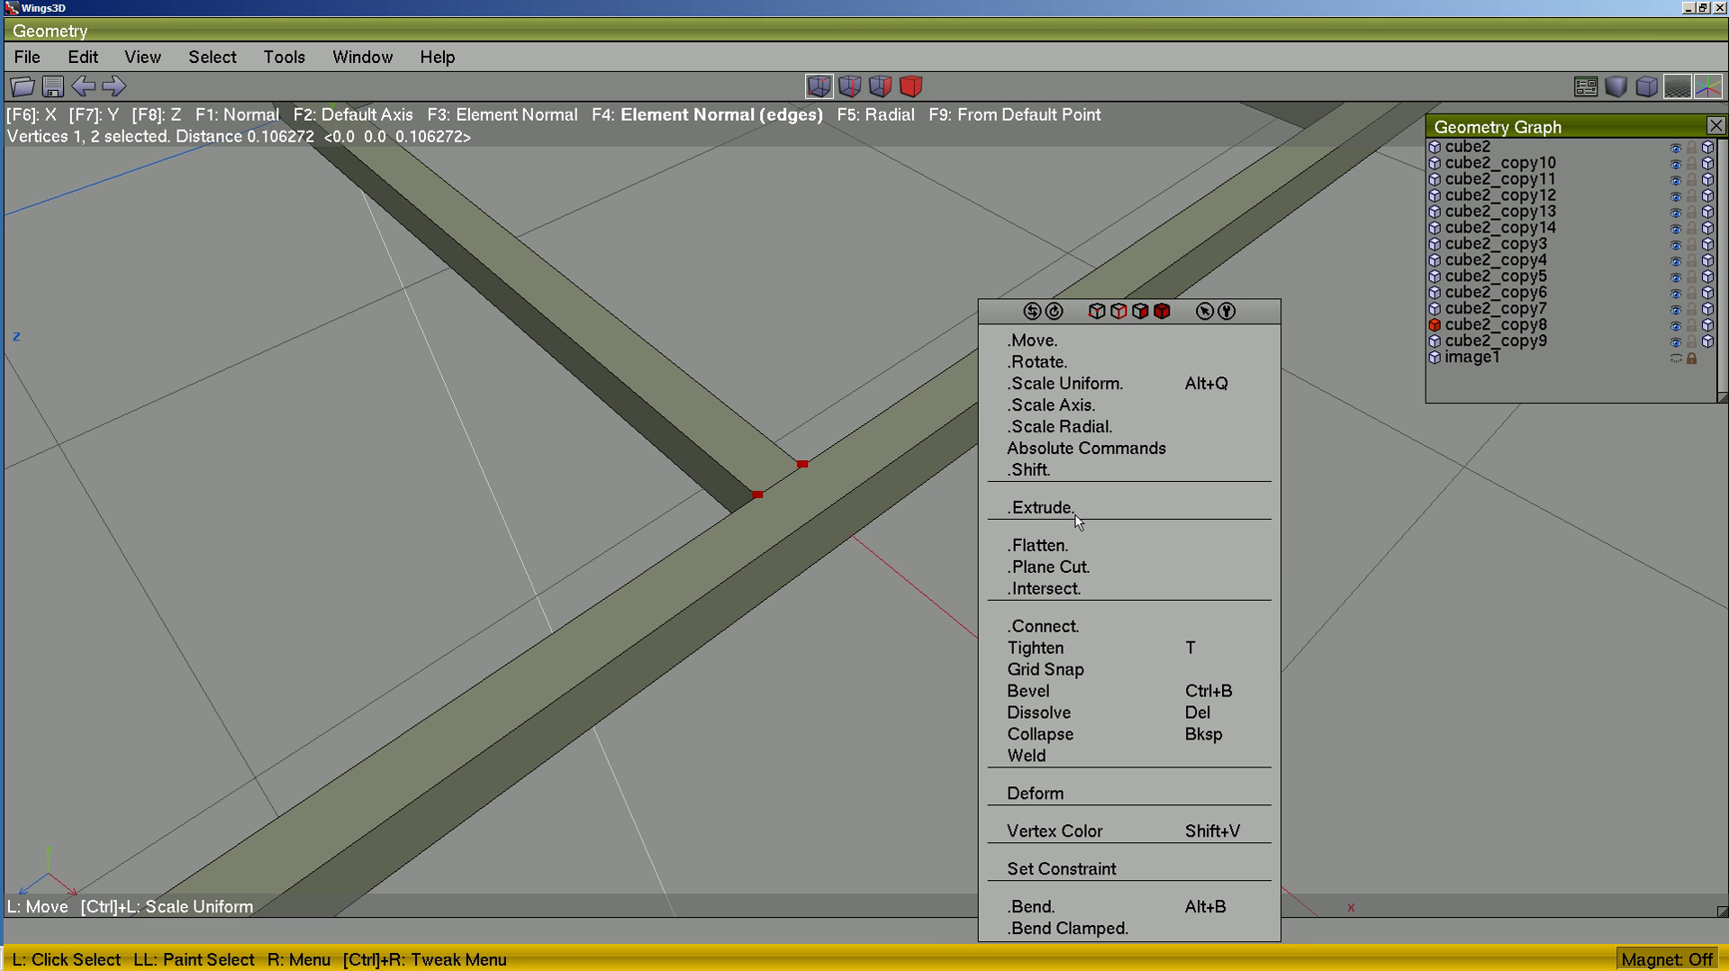
{"action": "right_click", "coordinate": [1067, 564]}
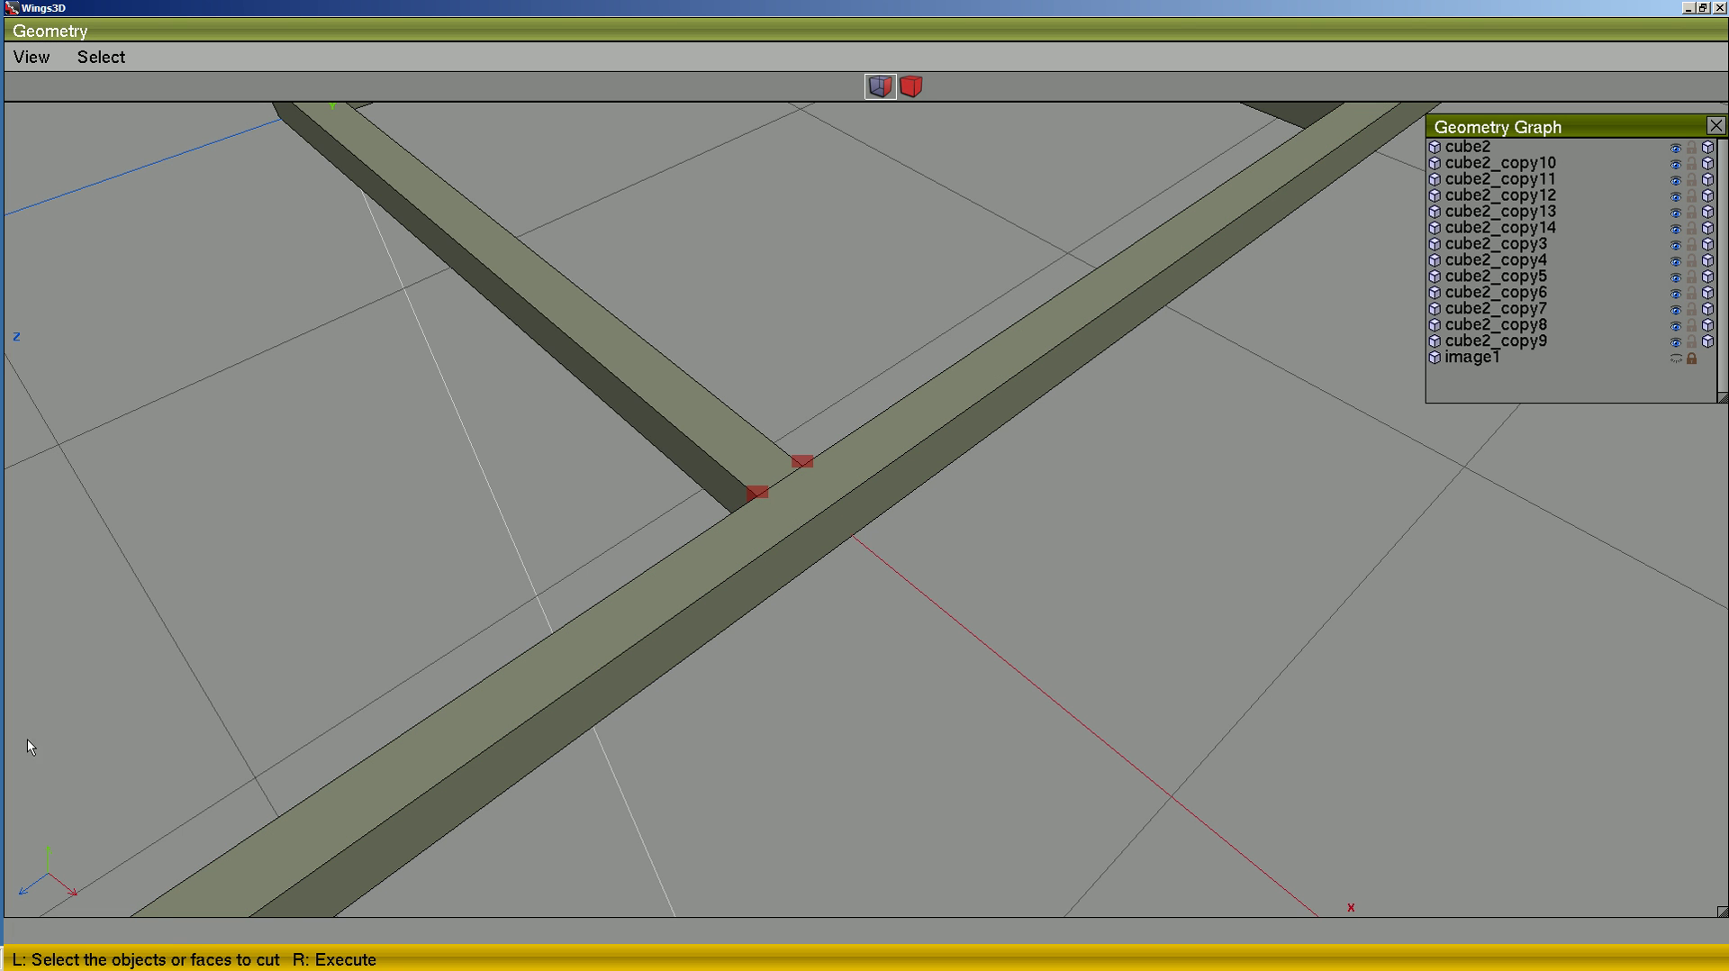
{"action": "mouse_move", "coordinate": [129, 699]}
{"action": "left_mouse_down"}
{"action": "mouse_move", "coordinate": [158, 948]}
{"action": "mouse_move", "coordinate": [178, 893]}
{"action": "left_mouse_up"}
{"action": "key", "text": "Escape"}
{"action": "left_click_drag", "start_coordinate": [1026, 560], "coordinate": [900, 370]}
{"action": "right_click", "coordinate": [1061, 502]}
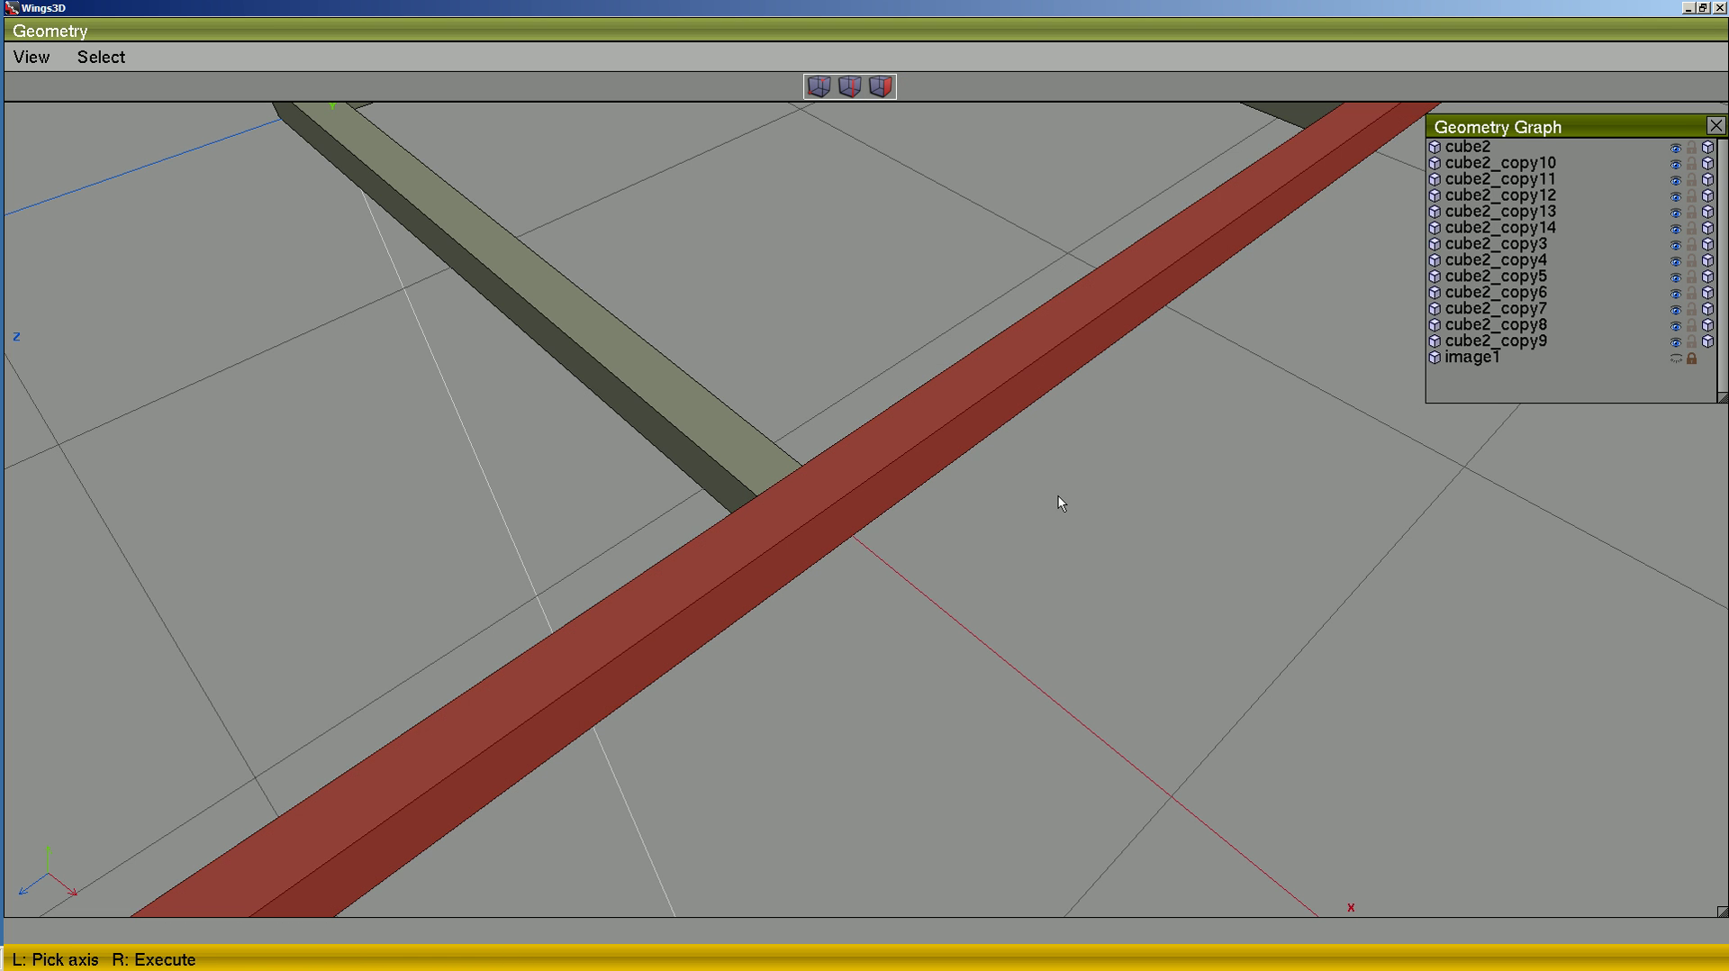
{"action": "mouse_move", "coordinate": [103, 686]}
{"action": "left_mouse_down"}
{"action": "mouse_move", "coordinate": [95, 921]}
{"action": "mouse_move", "coordinate": [119, 866]}
{"action": "left_mouse_up"}
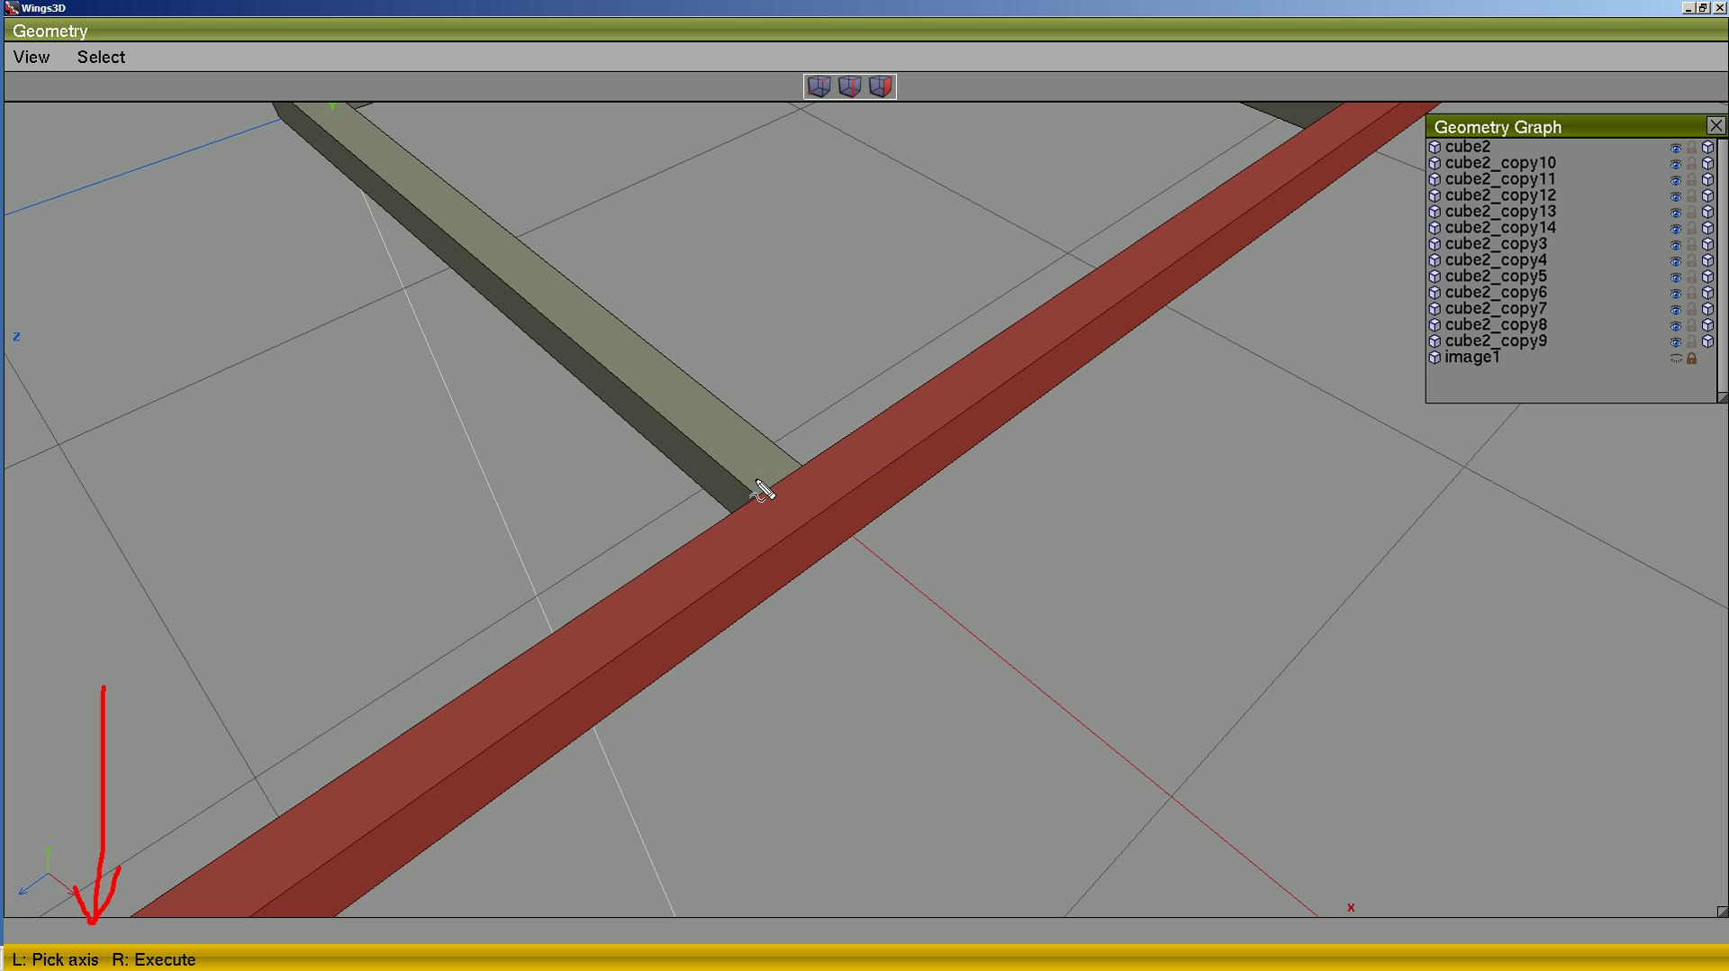
{"action": "left_click_drag", "start_coordinate": [761, 495], "coordinate": [808, 461]}
{"action": "left_click_drag", "start_coordinate": [711, 428], "coordinate": [950, 625]}
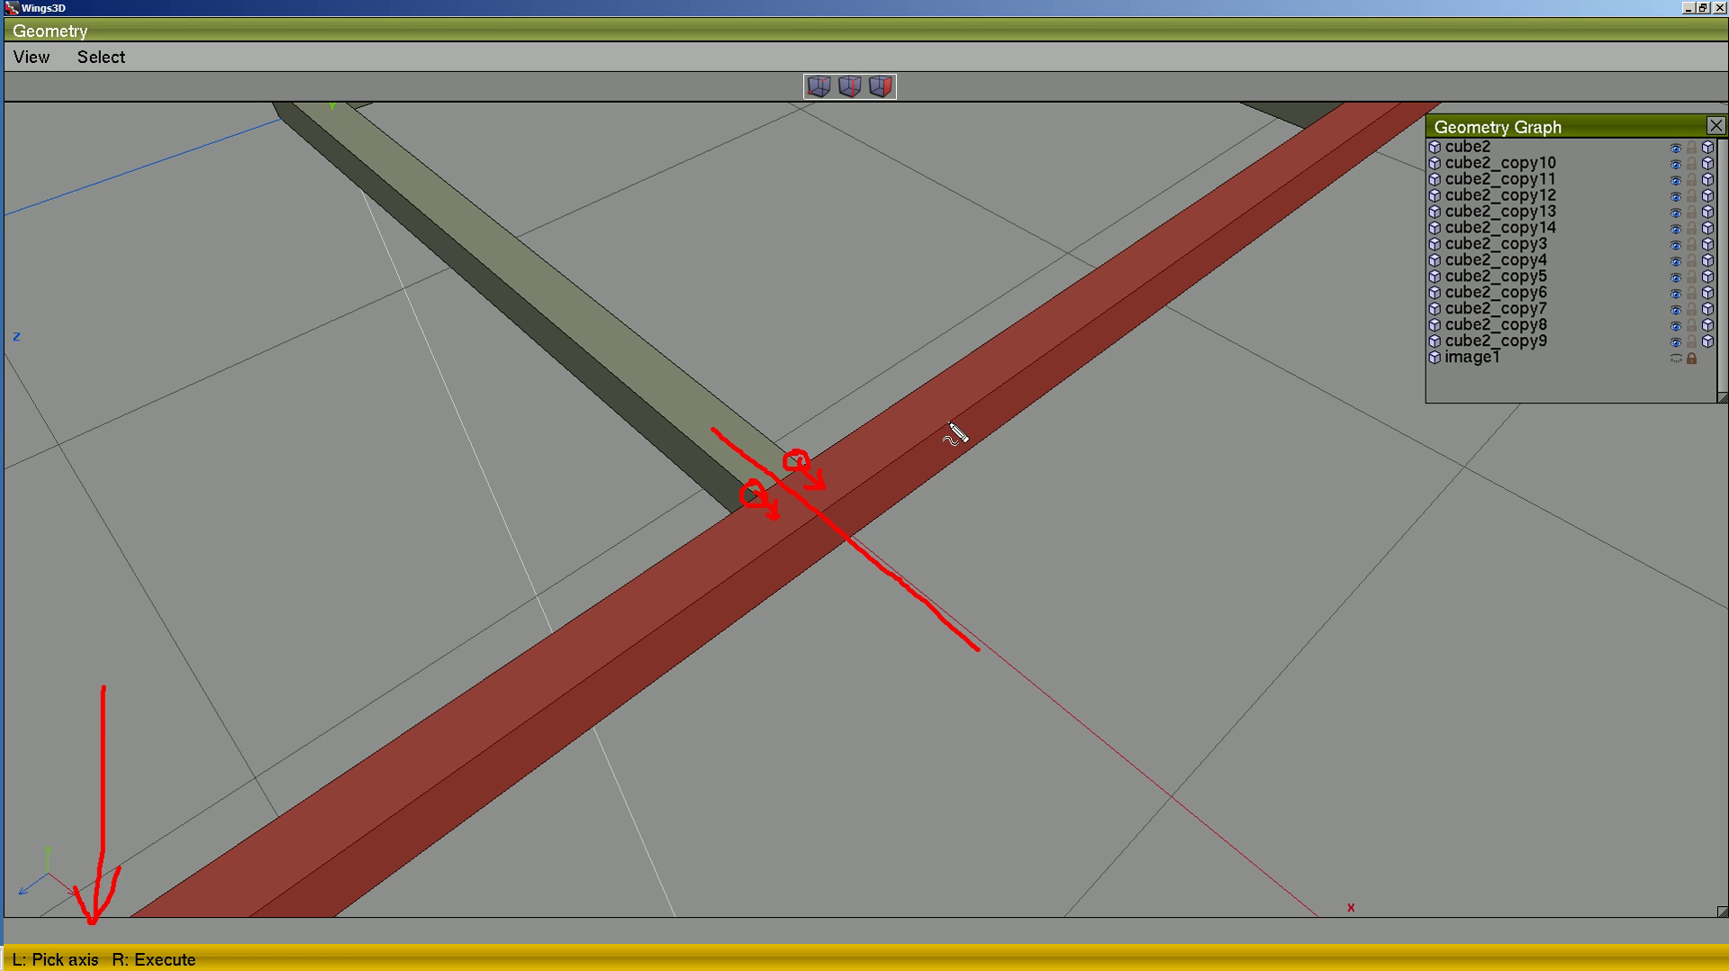
{"action": "left_click_drag", "start_coordinate": [929, 438], "coordinate": [689, 602]}
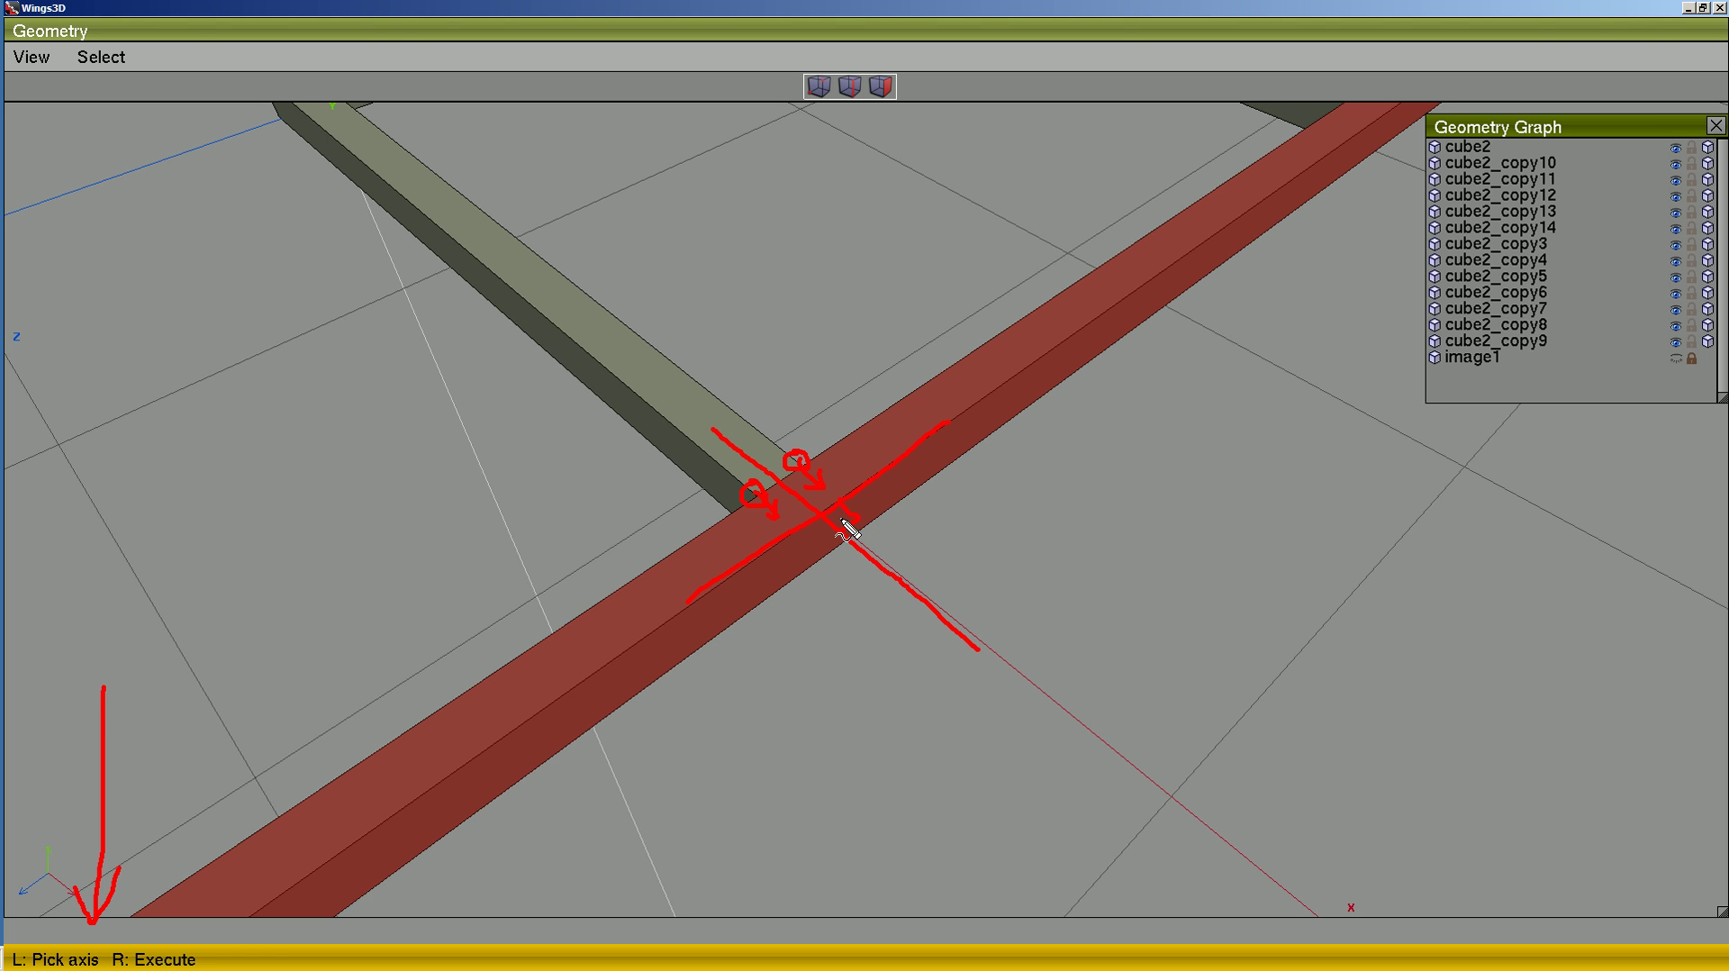
{"action": "left_click_drag", "start_coordinate": [836, 525], "coordinate": [843, 518]}
{"action": "key", "text": "Escape"}
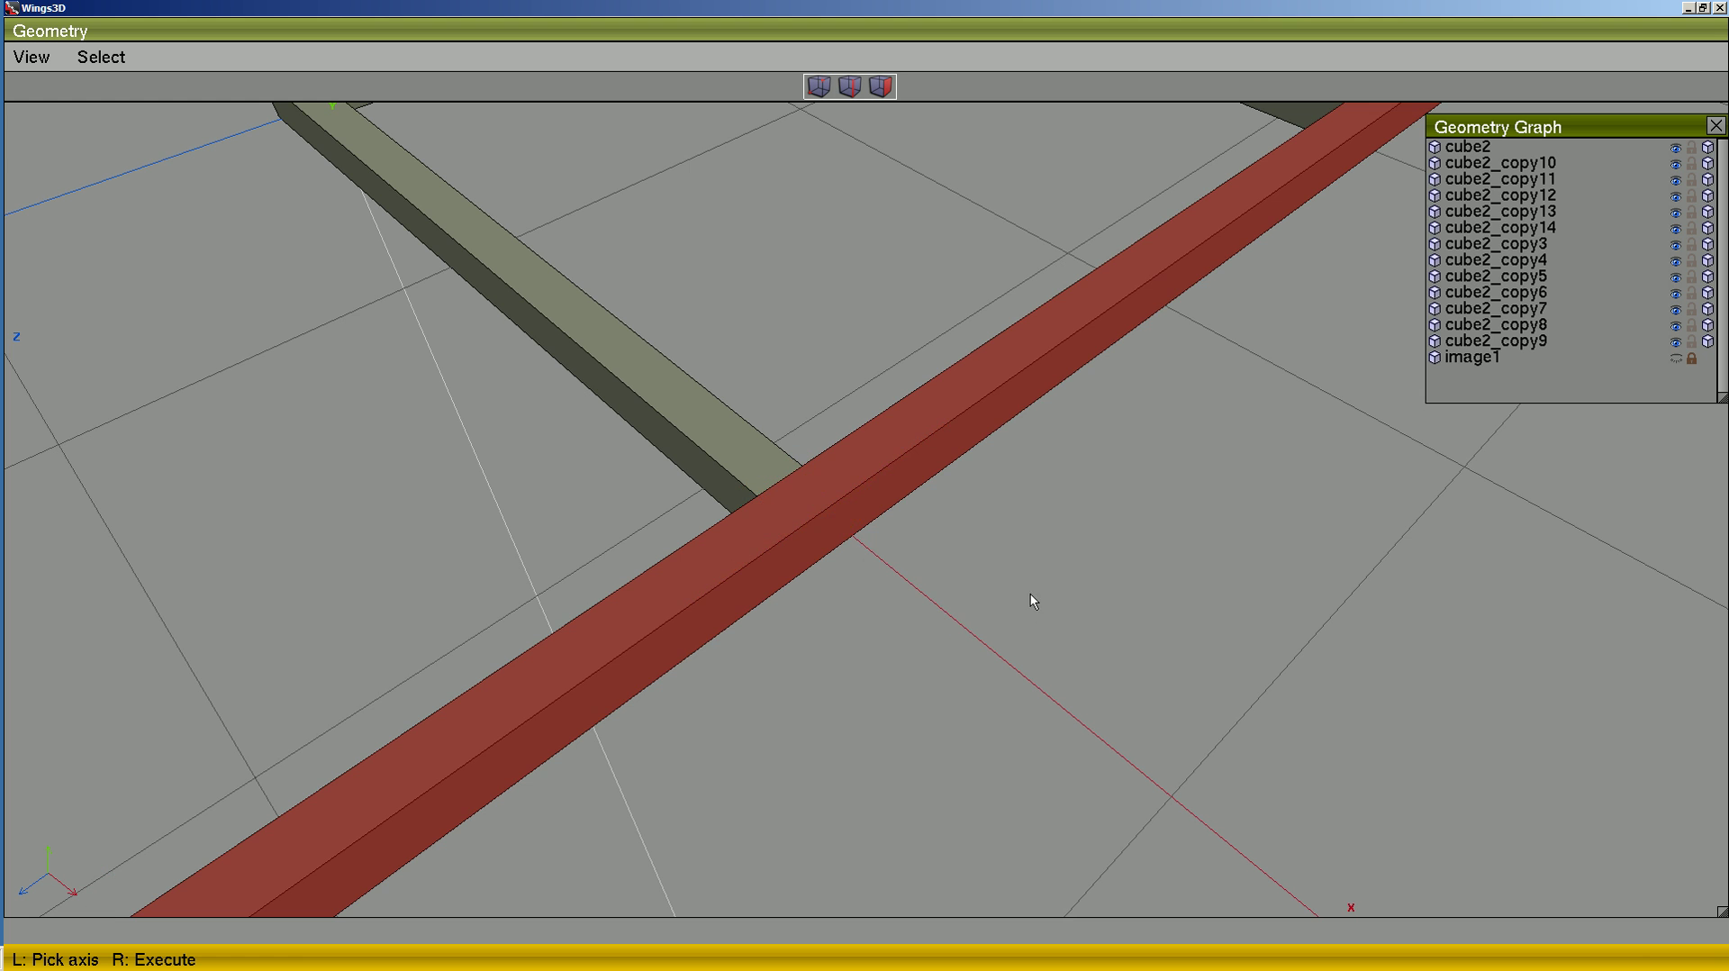
- Cut the long exterior wall along its lengthwise edge at the selected vertices, then weld it with the adjoining SALÃO–QUARTO wall
{"action": "left_click", "coordinate": [848, 486]}
{"action": "right_click", "coordinate": [850, 488]}
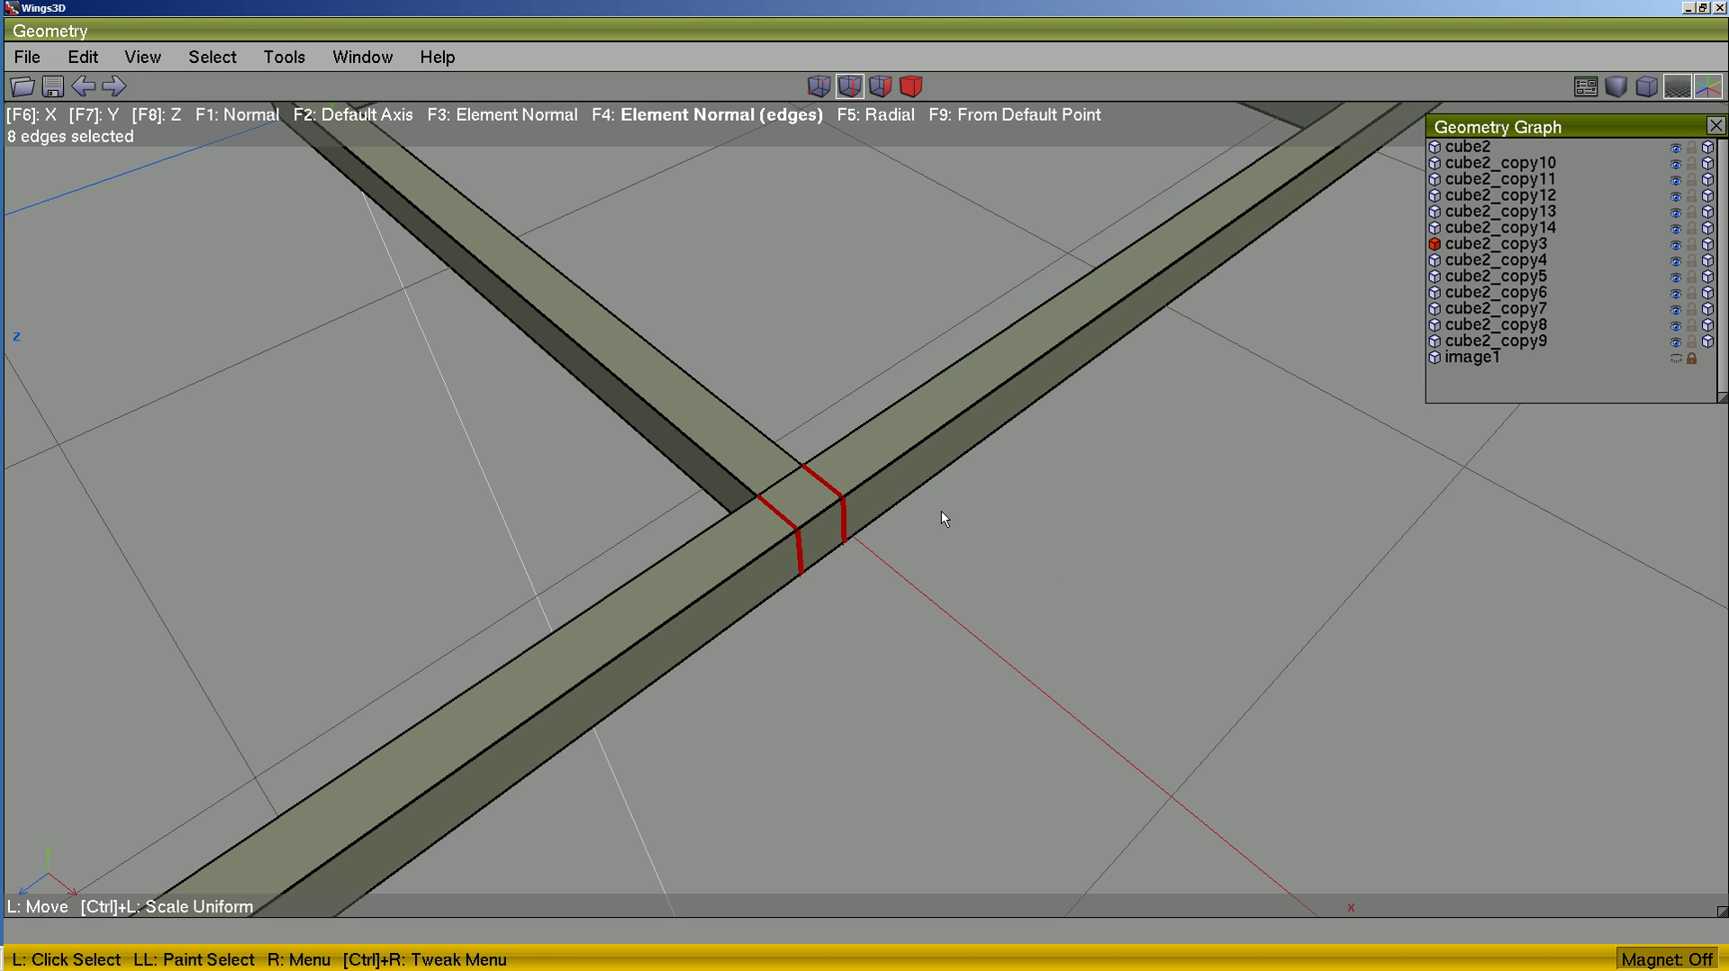
{"action": "left_click", "coordinate": [912, 86]}
{"action": "left_click", "coordinate": [717, 454]}
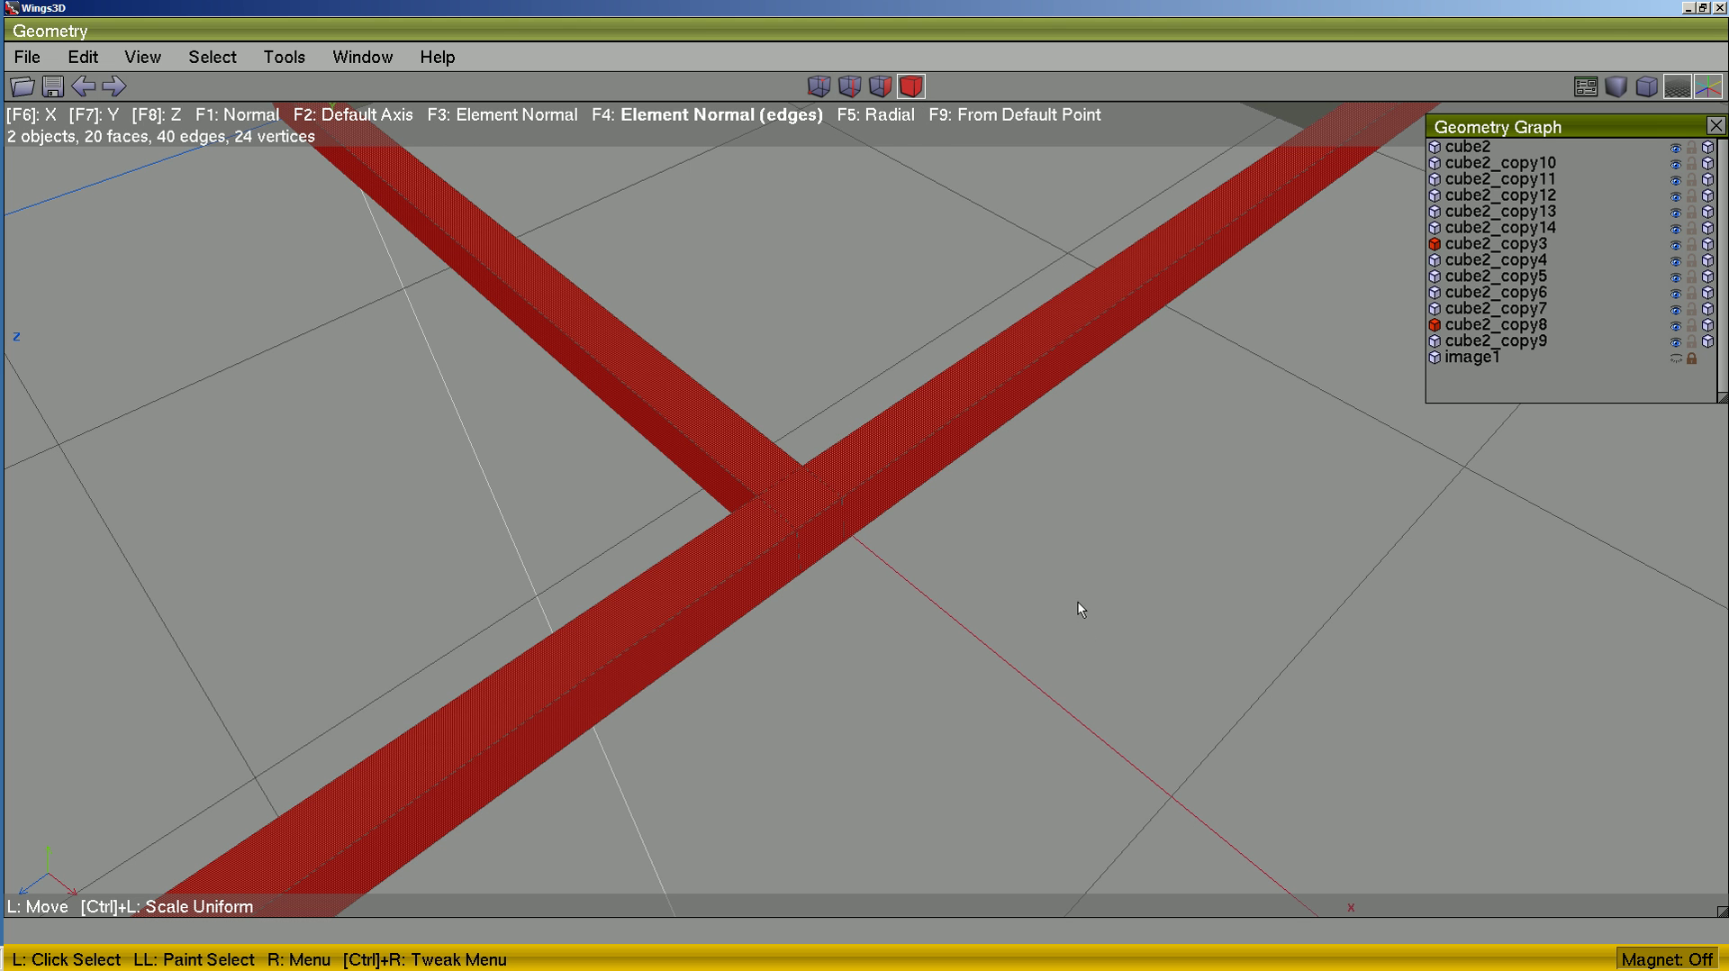
{"action": "right_click", "coordinate": [1091, 521]}
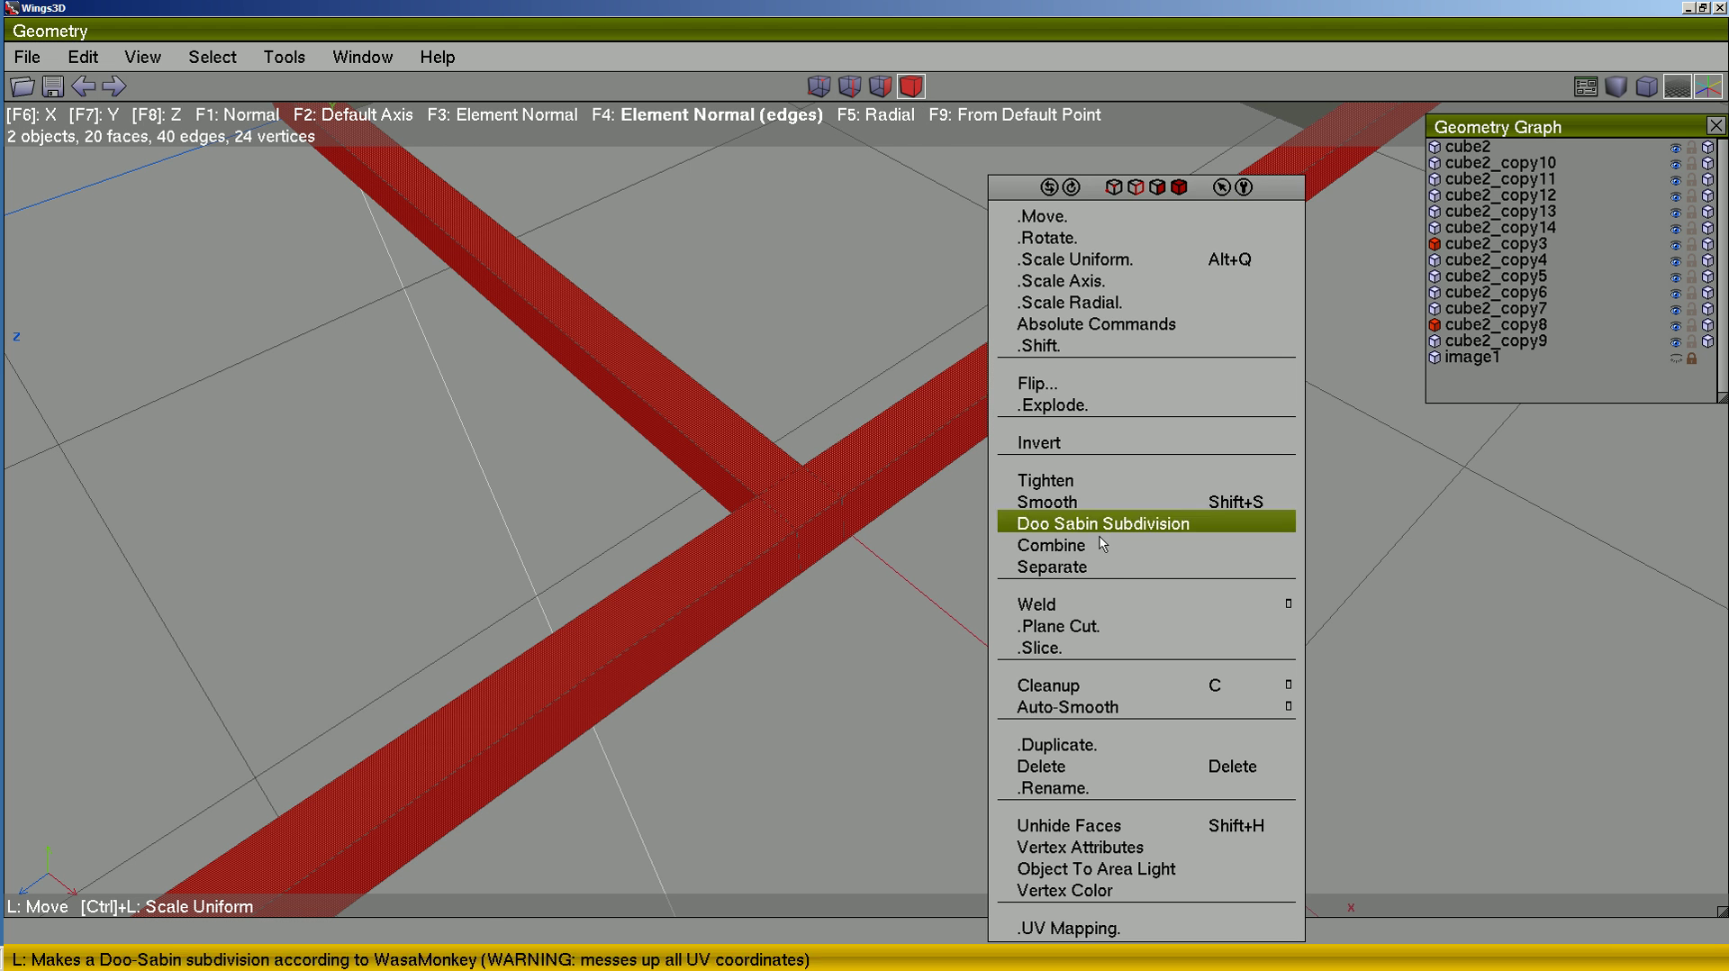
{"action": "left_click", "coordinate": [1092, 596]}
- Plane Cut the long exterior wall along its lengthwise edge at the top end vertices of the two-QUARTO partition and the inner top corner vertices of both side walls
{"action": "scroll", "coordinate": [1084, 542], "scroll_direction": "down", "scroll_amount": 10}
{"action": "middle_click_drag", "start_coordinate": [1084, 542], "coordinate": [945, 432], "text": "alt"}
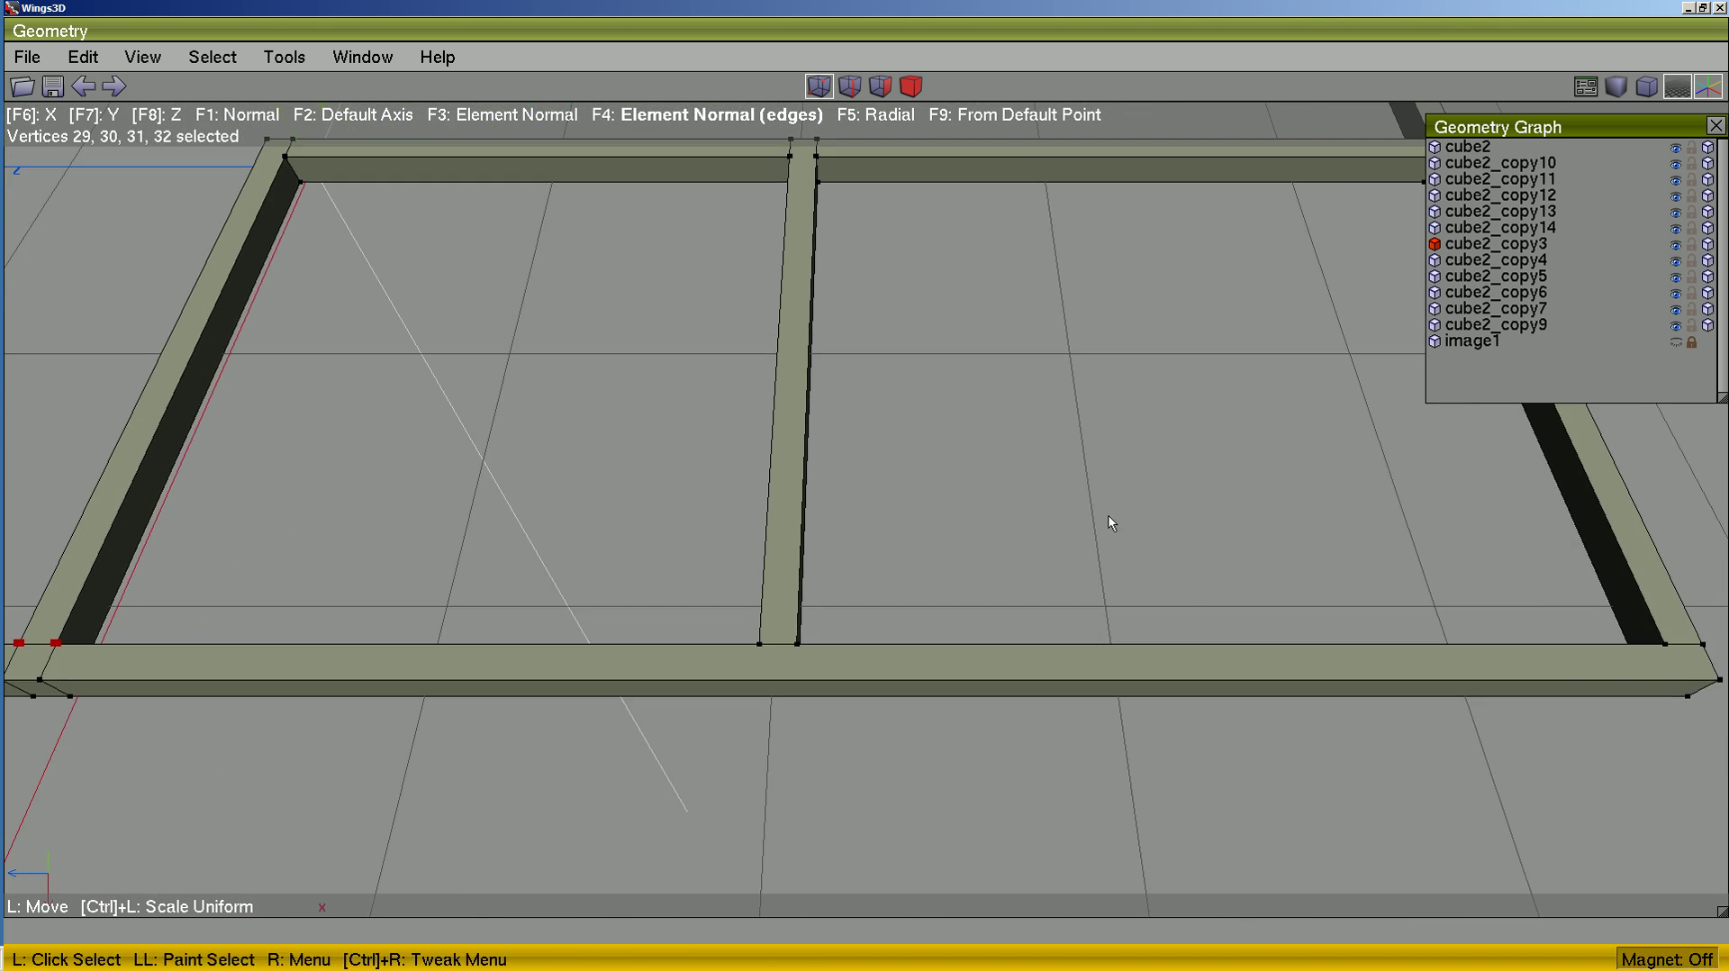
{"action": "key", "text": "space"}
{"action": "left_click", "coordinate": [764, 645]}
{"action": "left_click", "coordinate": [764, 644]}
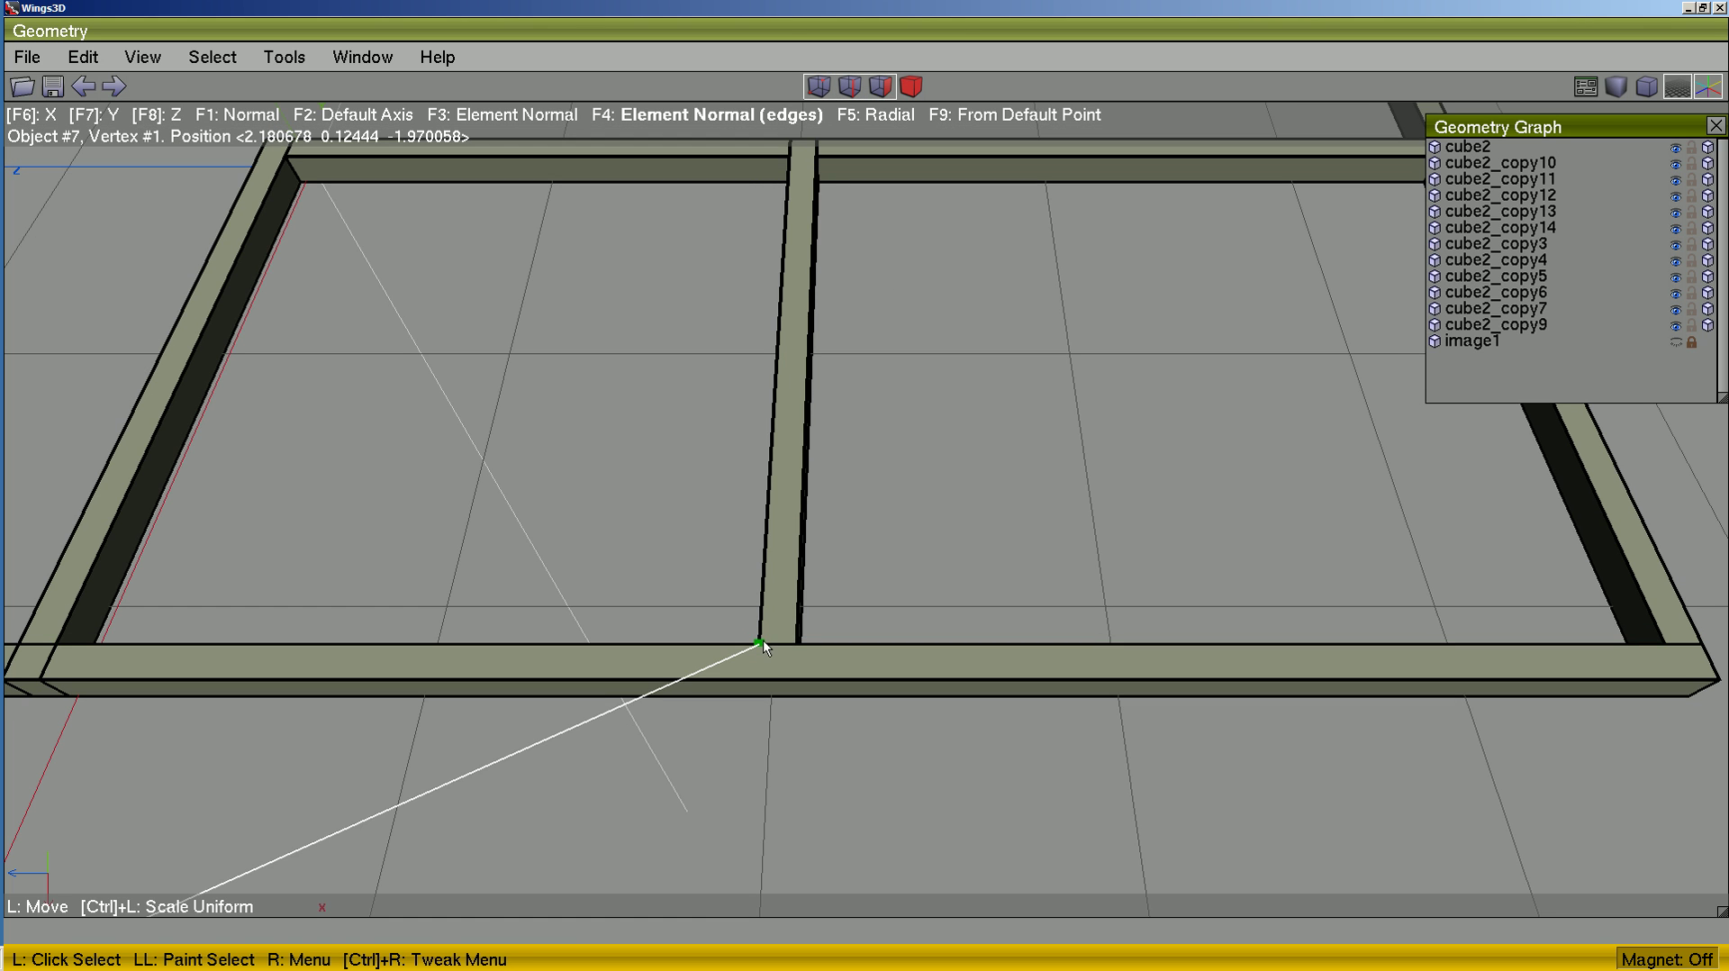
{"action": "left_click", "coordinate": [760, 641]}
{"action": "left_click", "coordinate": [796, 643]}
{"action": "middle_click_drag", "start_coordinate": [1175, 616], "coordinate": [1619, 663]}
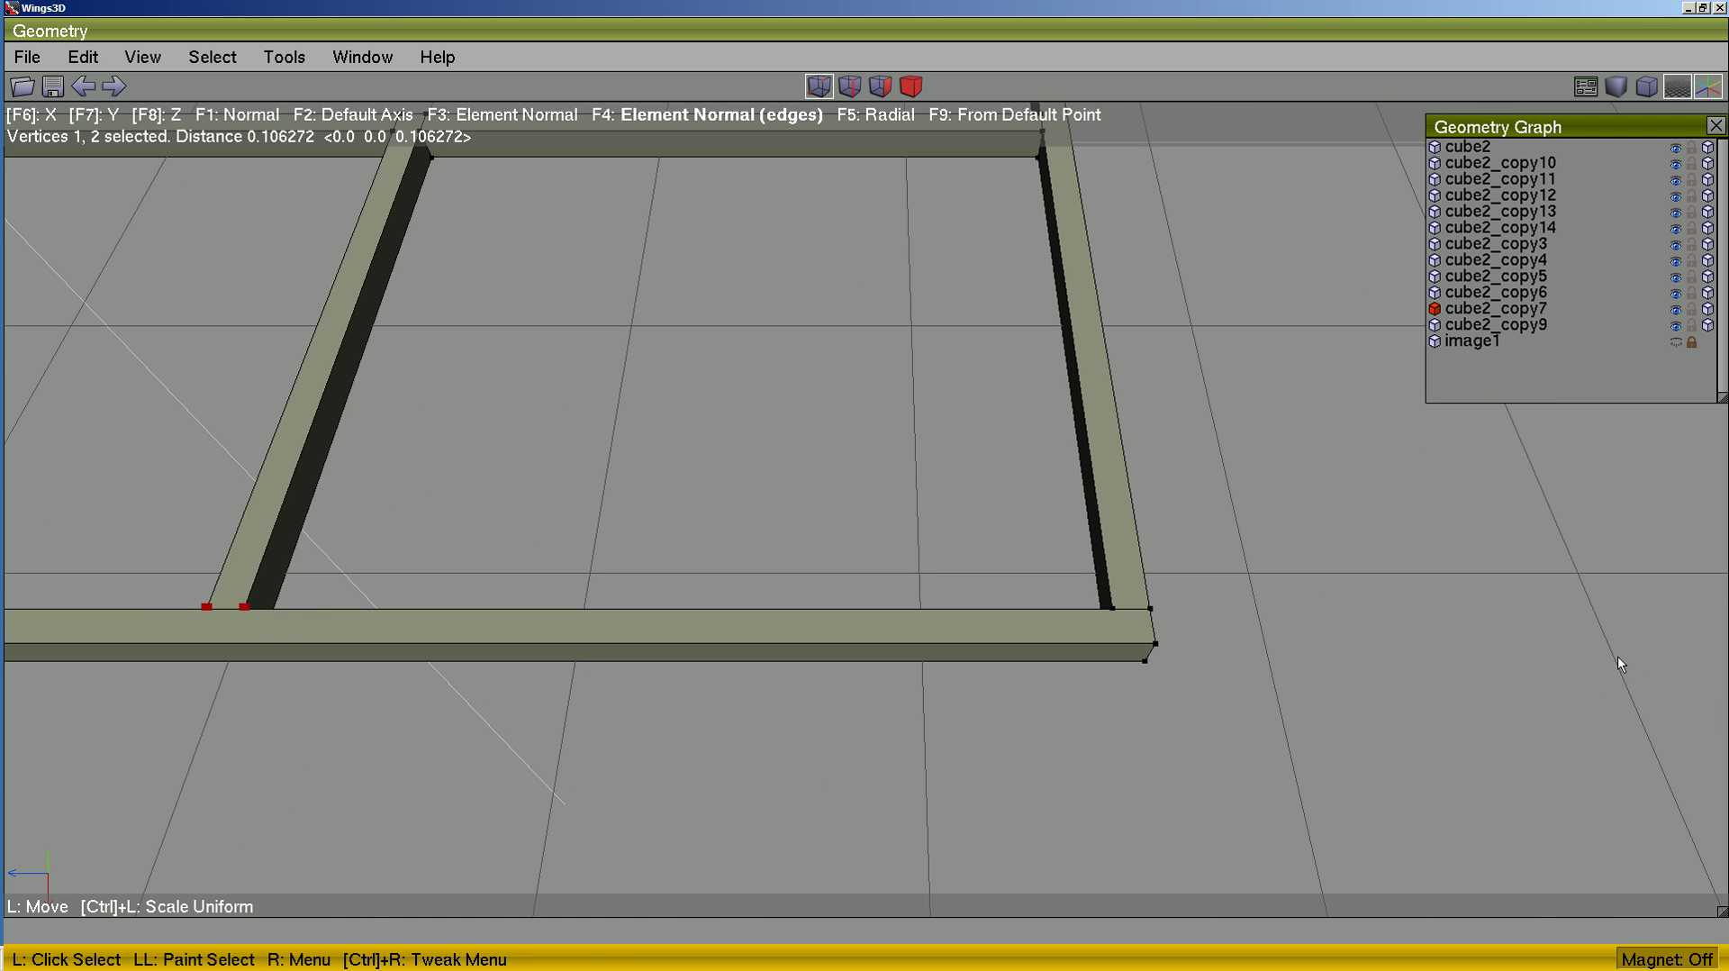
{"action": "left_click", "coordinate": [1111, 604]}
{"action": "middle_click_drag", "start_coordinate": [263, 690], "coordinate": [1175, 727]}
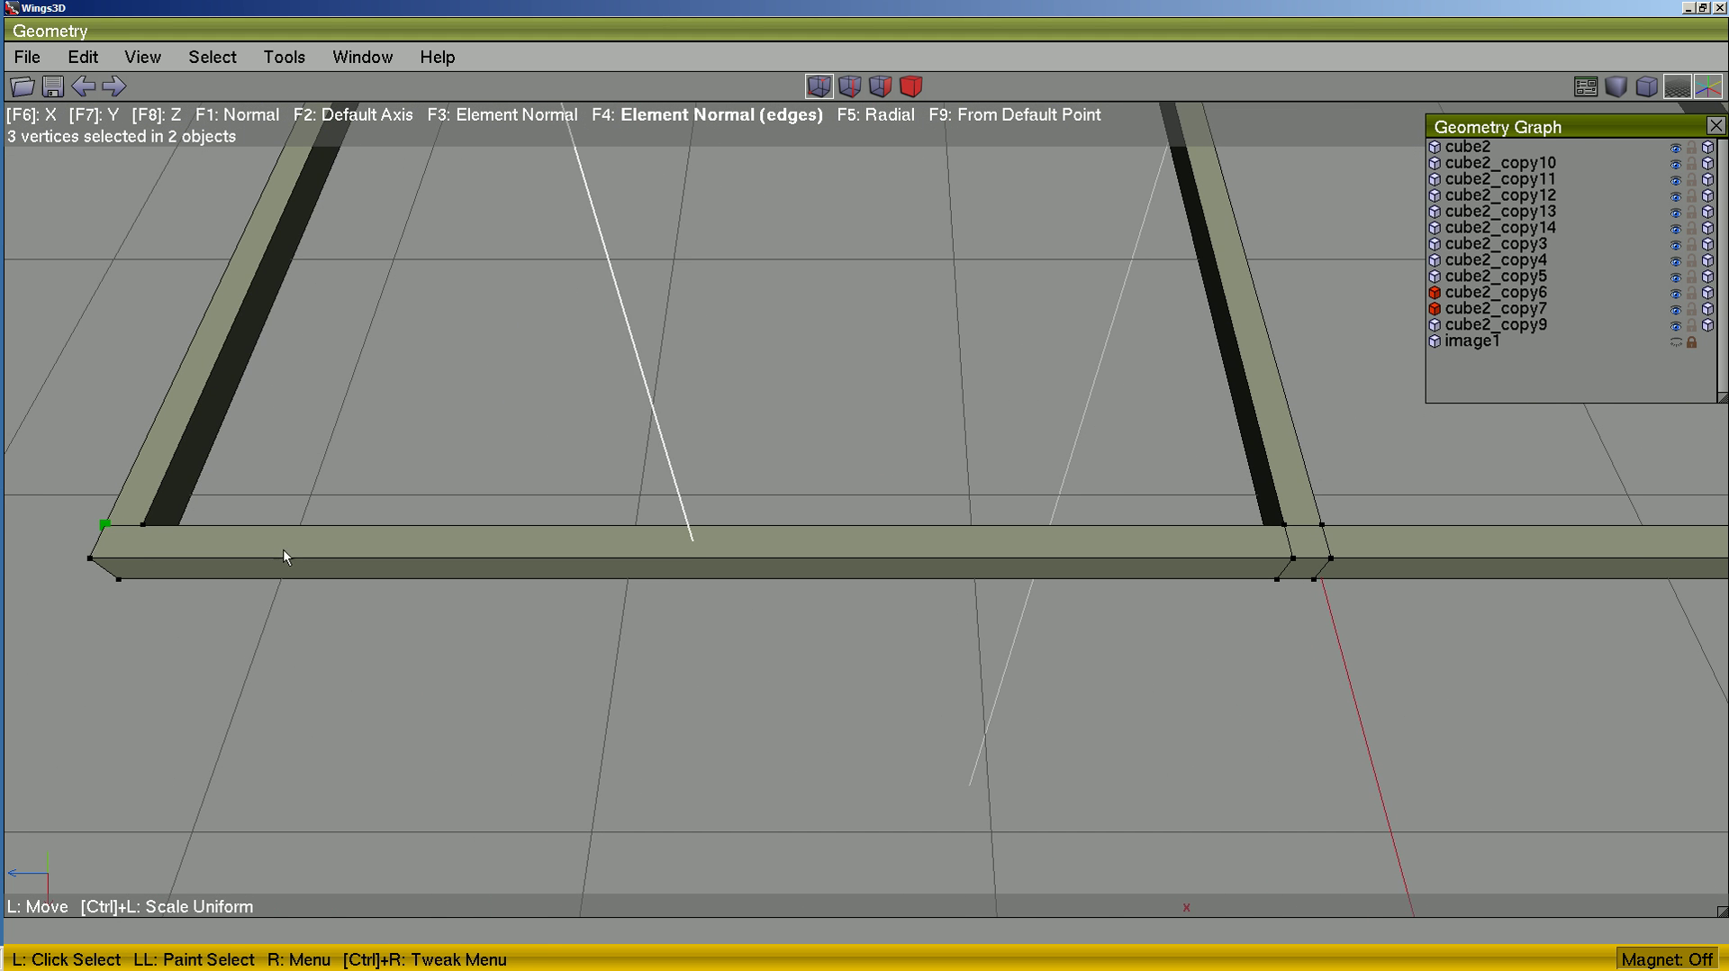
{"action": "left_click", "coordinate": [144, 523]}
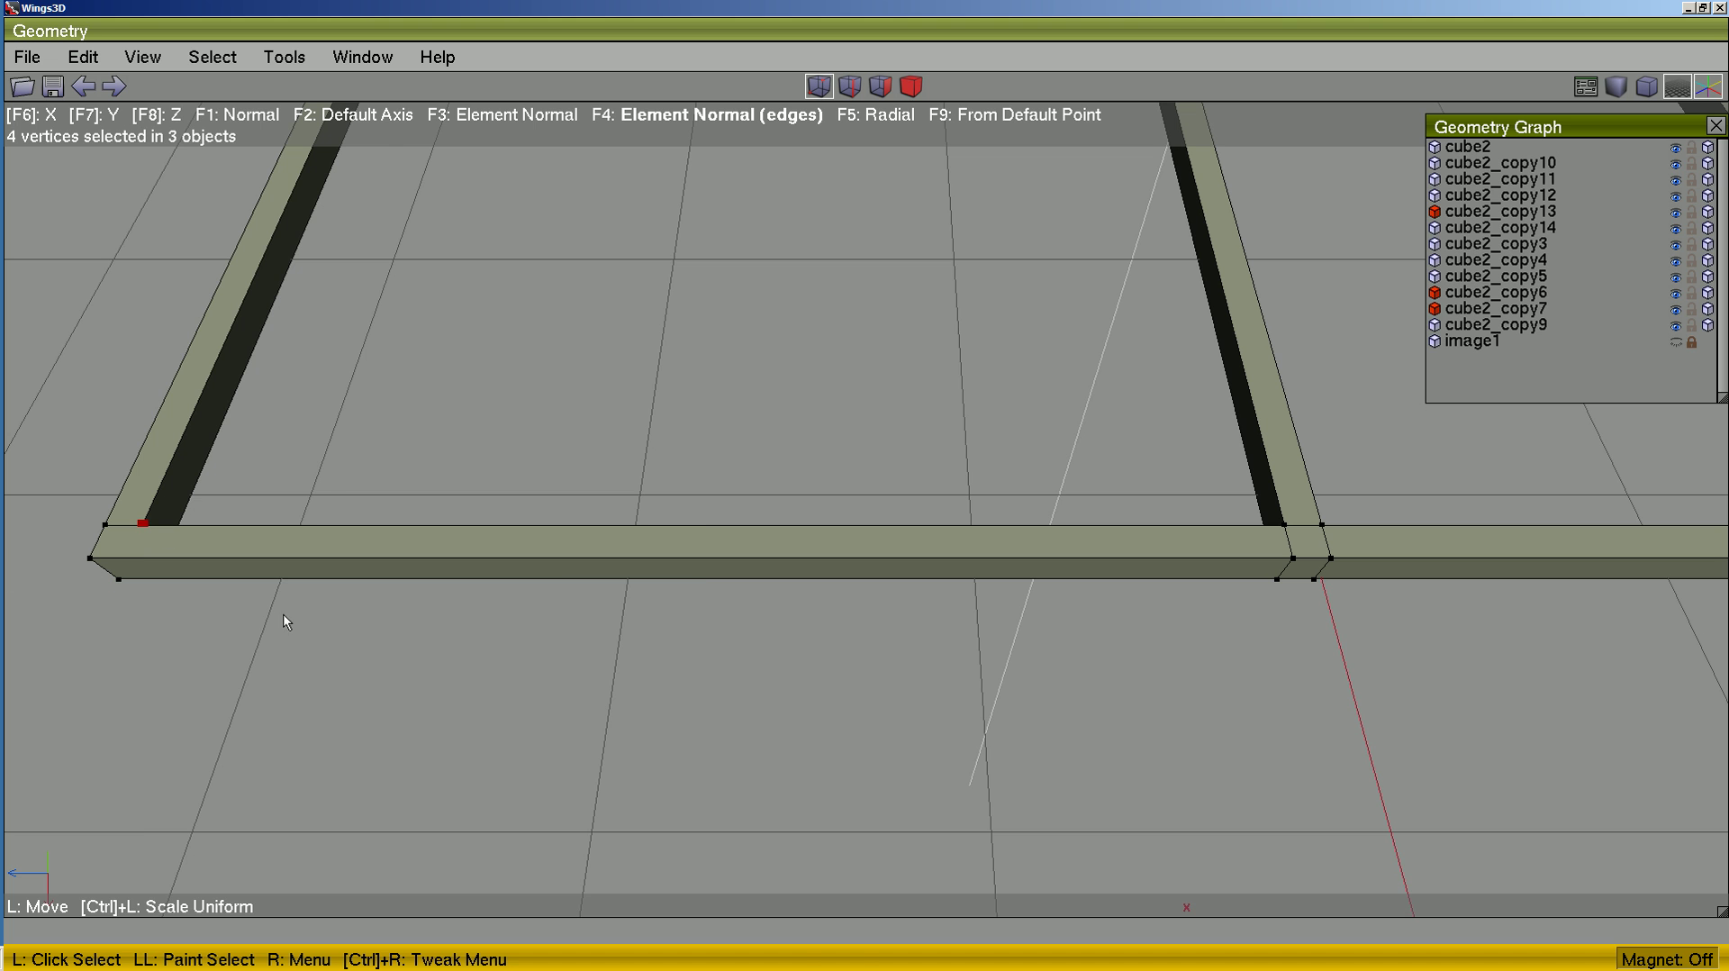
{"action": "right_click", "coordinate": [722, 652]}
{"action": "left_click", "coordinate": [765, 565]}
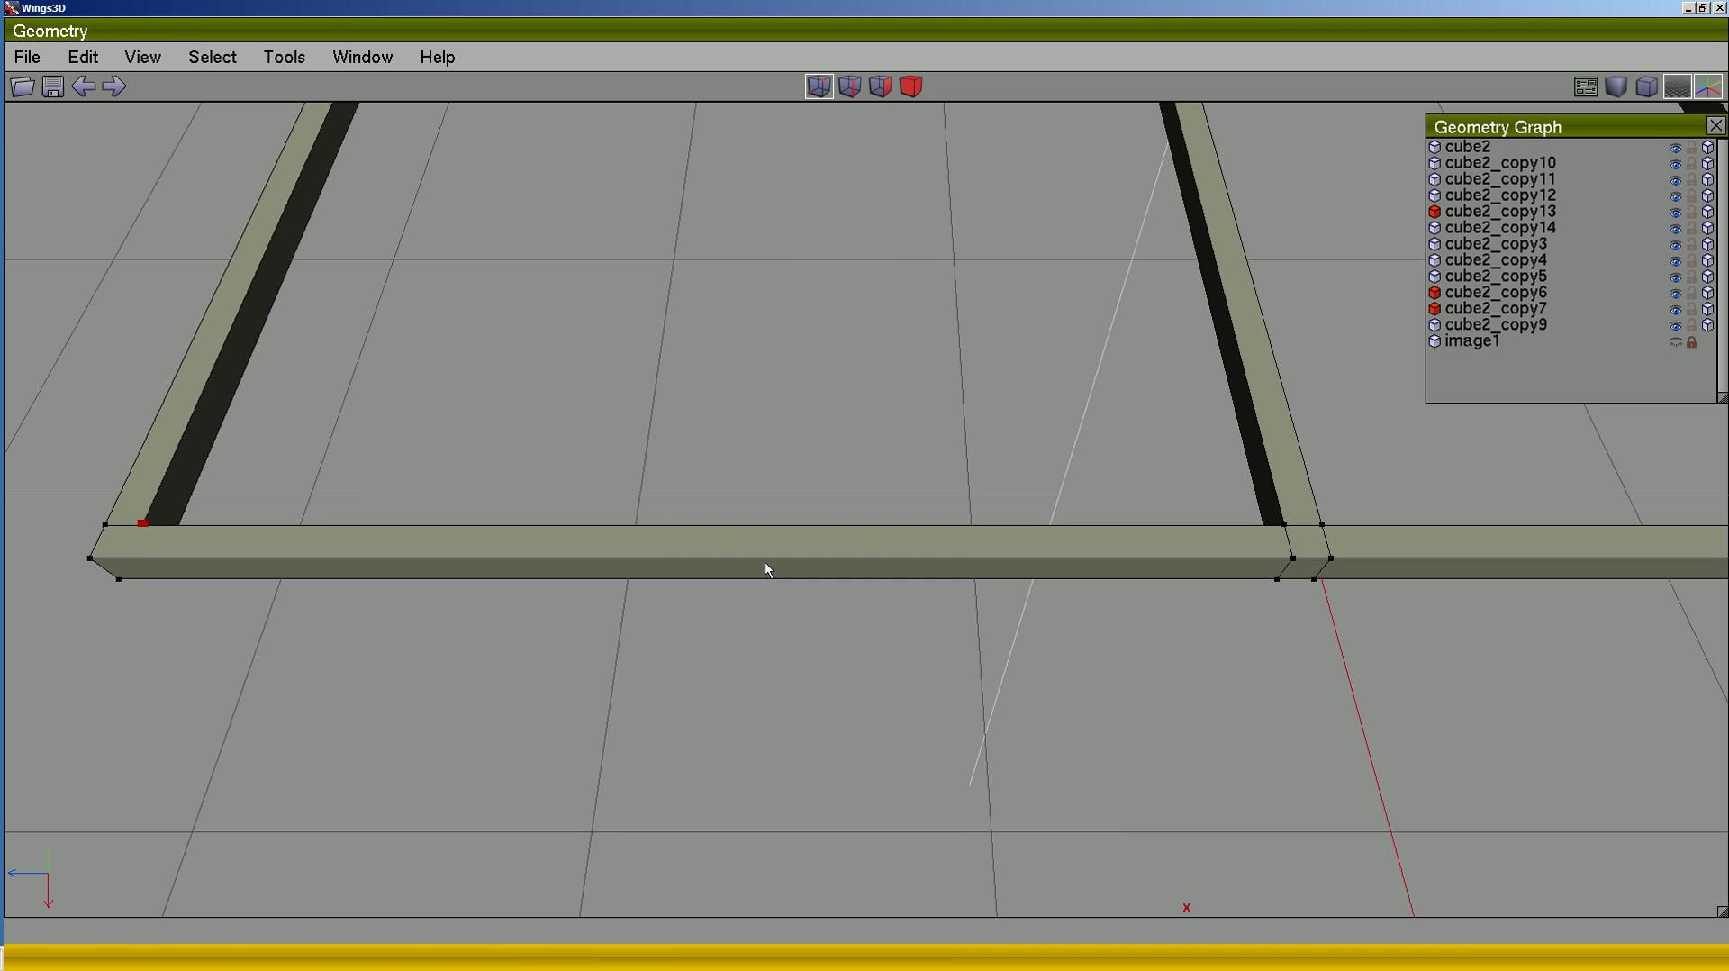
{"action": "left_click_drag", "start_coordinate": [868, 758], "coordinate": [790, 439]}
{"action": "left_click_drag", "start_coordinate": [1374, 646], "coordinate": [1428, 502]}
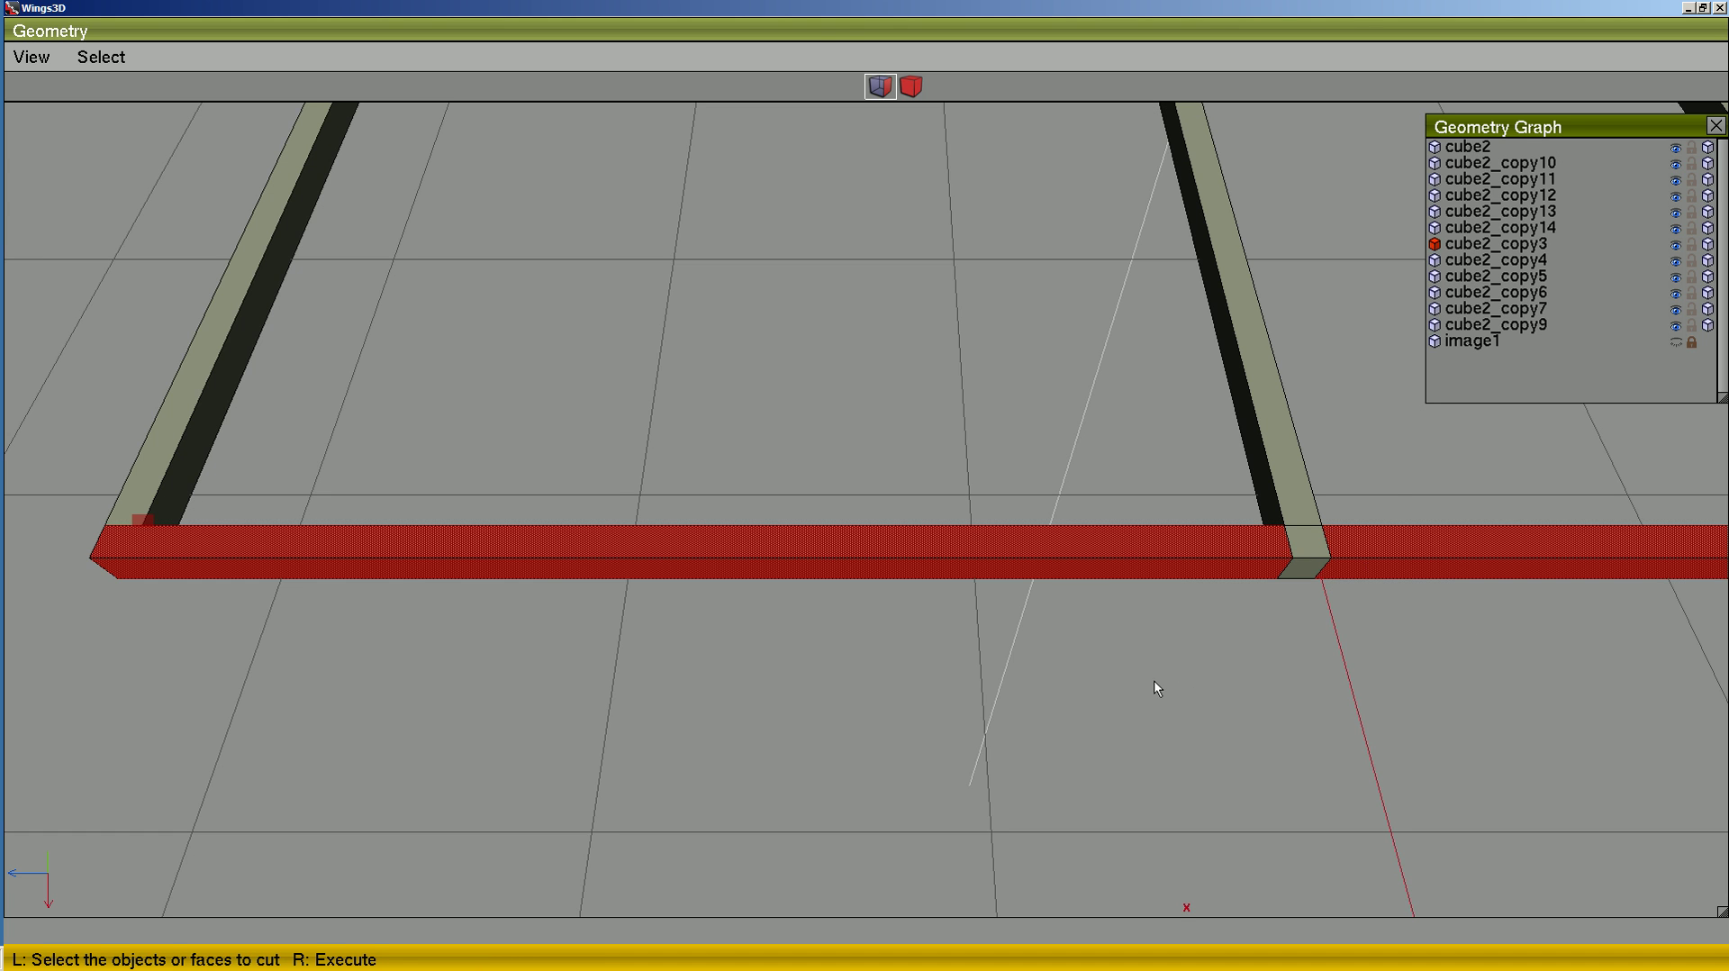
{"action": "right_click", "coordinate": [1063, 441]}
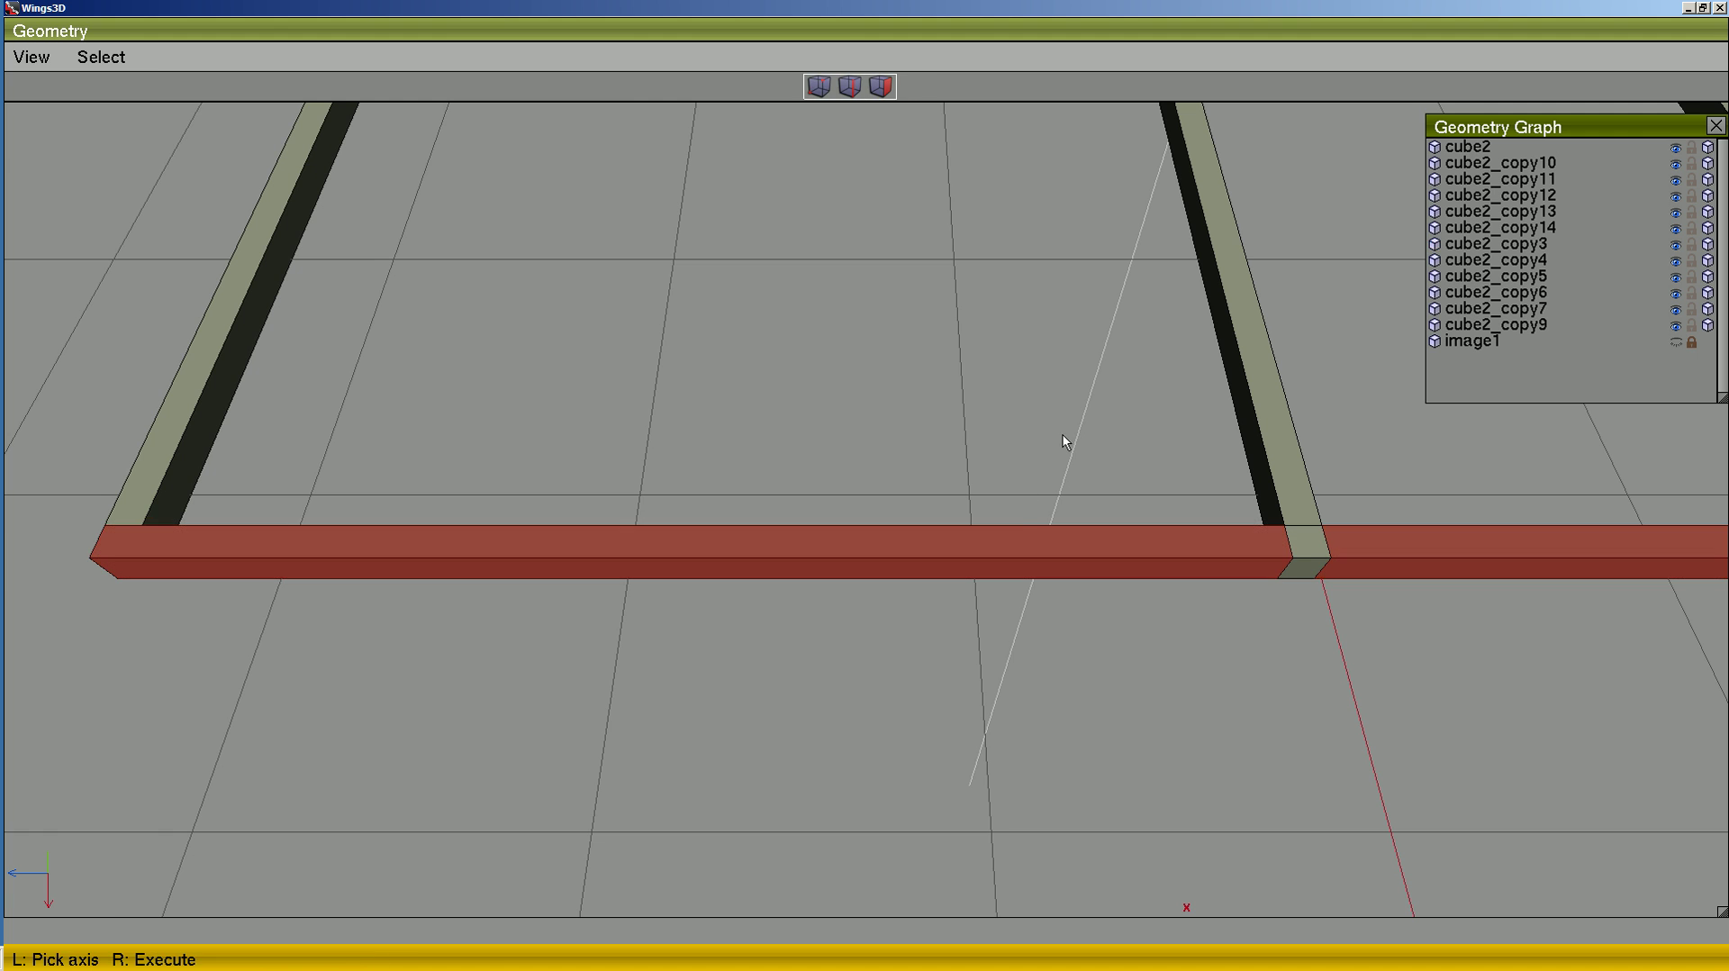
{"action": "left_click", "coordinate": [1019, 524]}
{"action": "right_click", "coordinate": [1019, 524]}
- Weld the long exterior wall with the wall between the QUARTOs and the adjoining side exterior wall
{"action": "middle_click_drag", "start_coordinate": [1219, 660], "coordinate": [1451, 610]}
{"action": "key", "text": "b"}
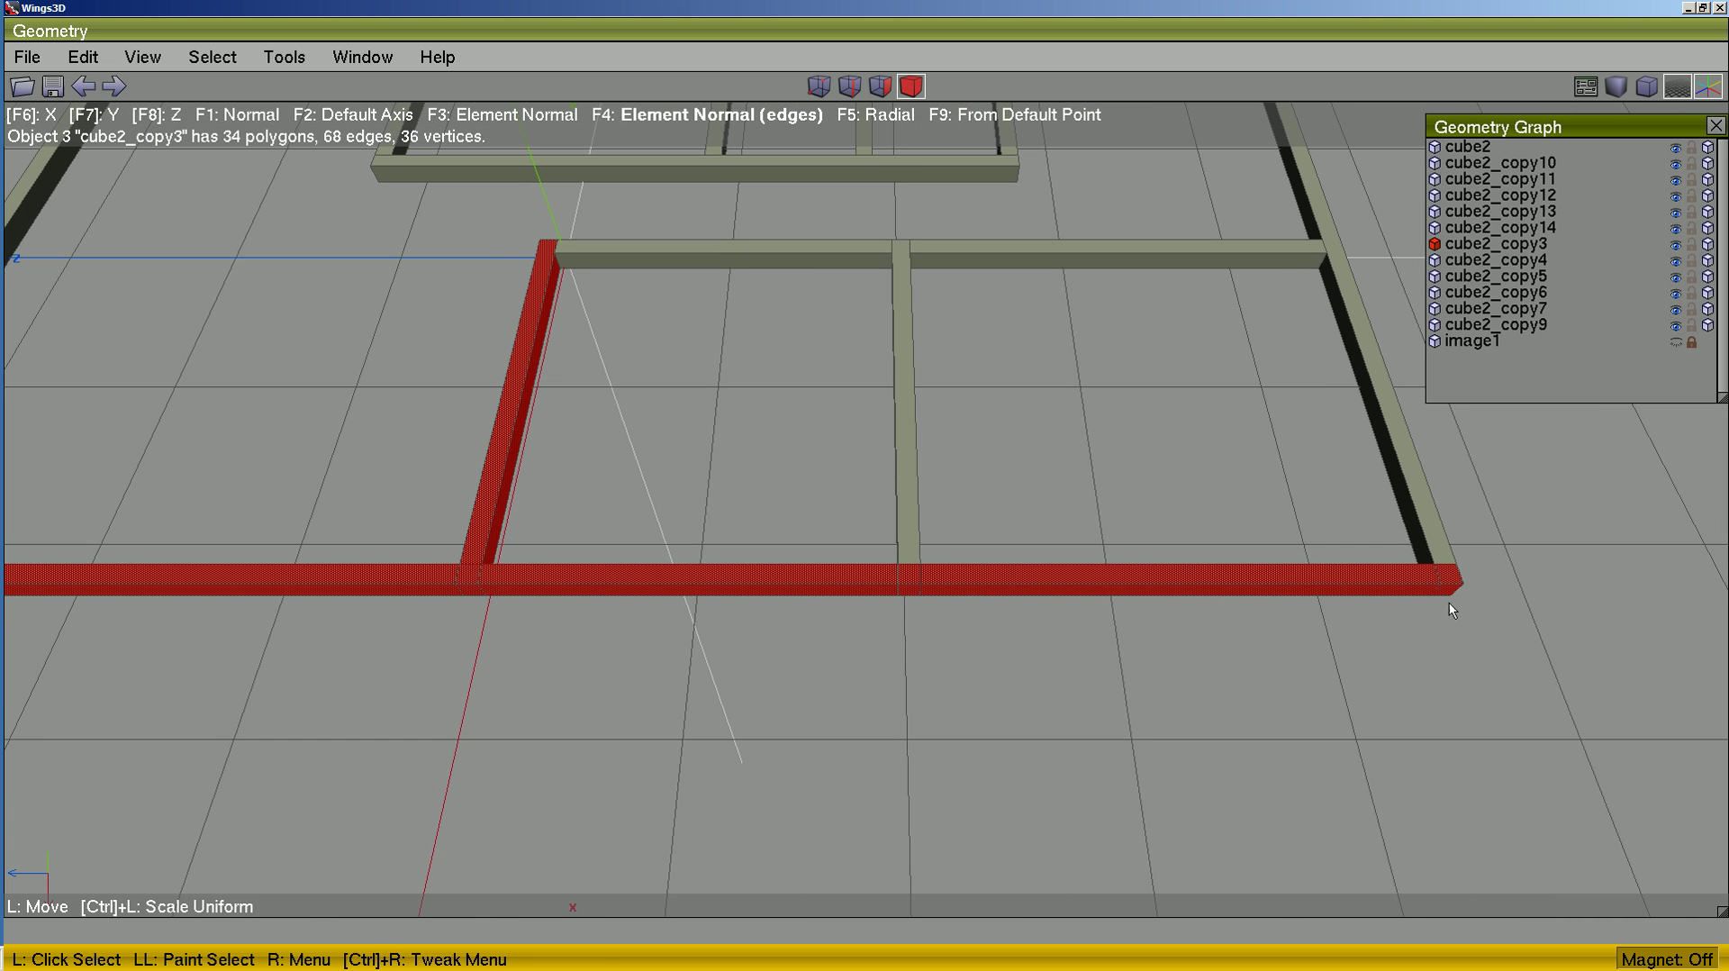
{"action": "left_click", "coordinate": [908, 499]}
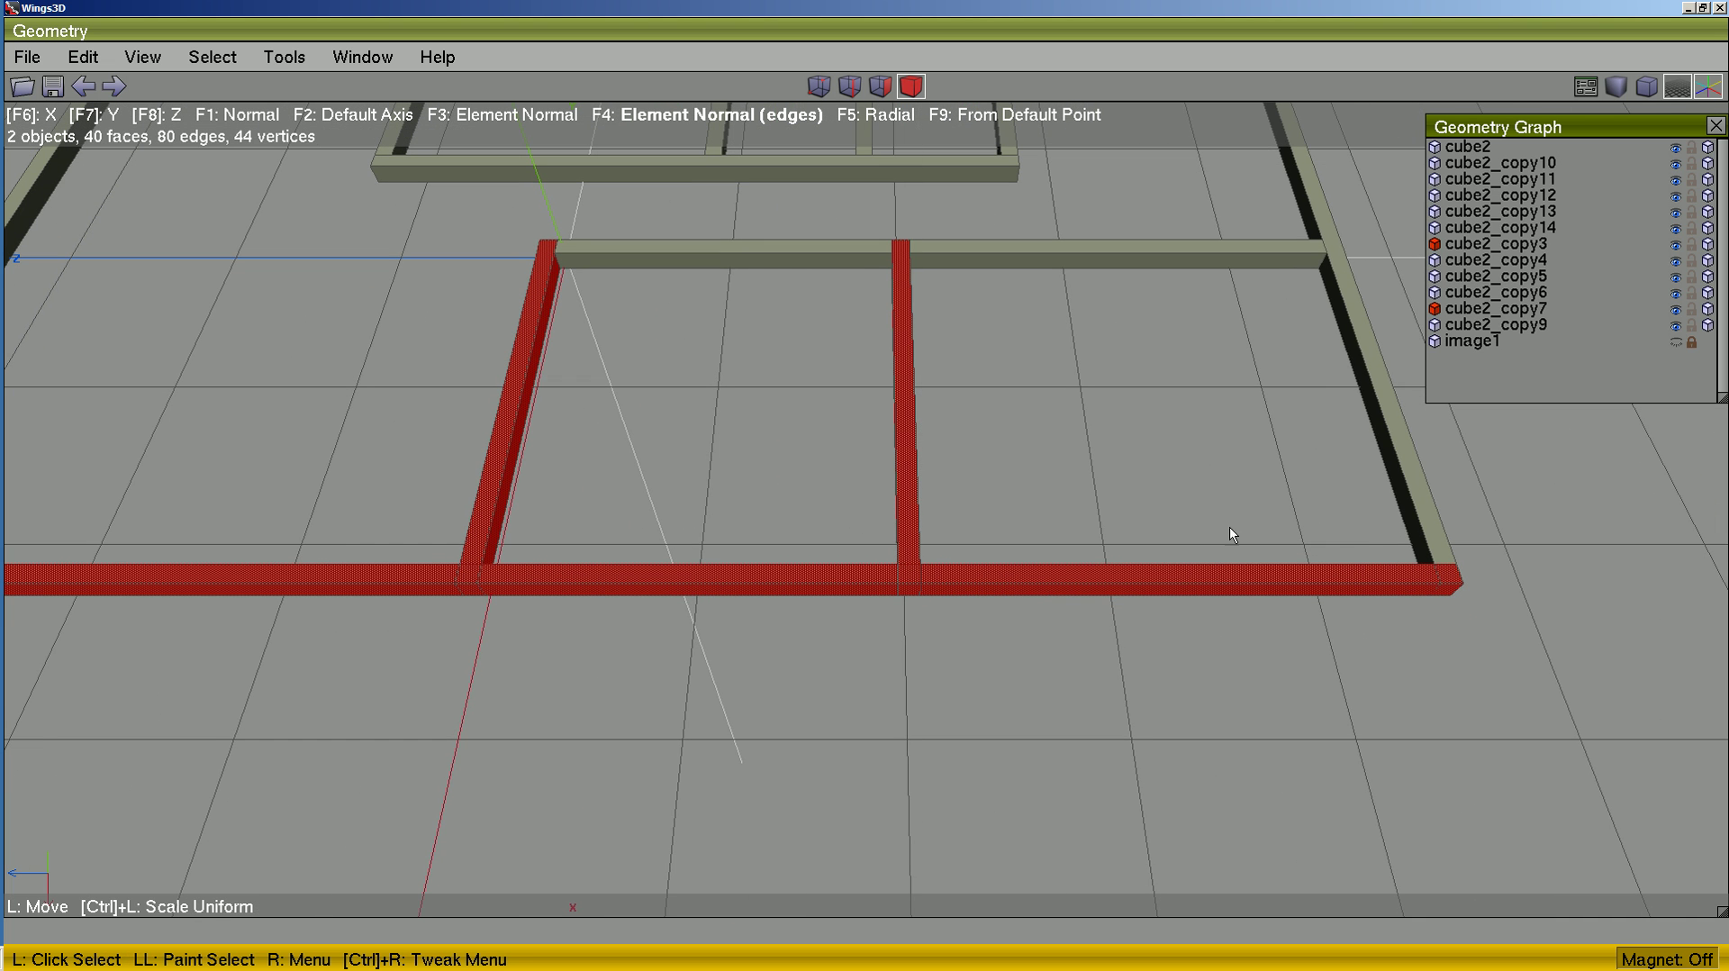
{"action": "left_click", "coordinate": [1420, 515]}
{"action": "right_click", "coordinate": [1533, 527]}
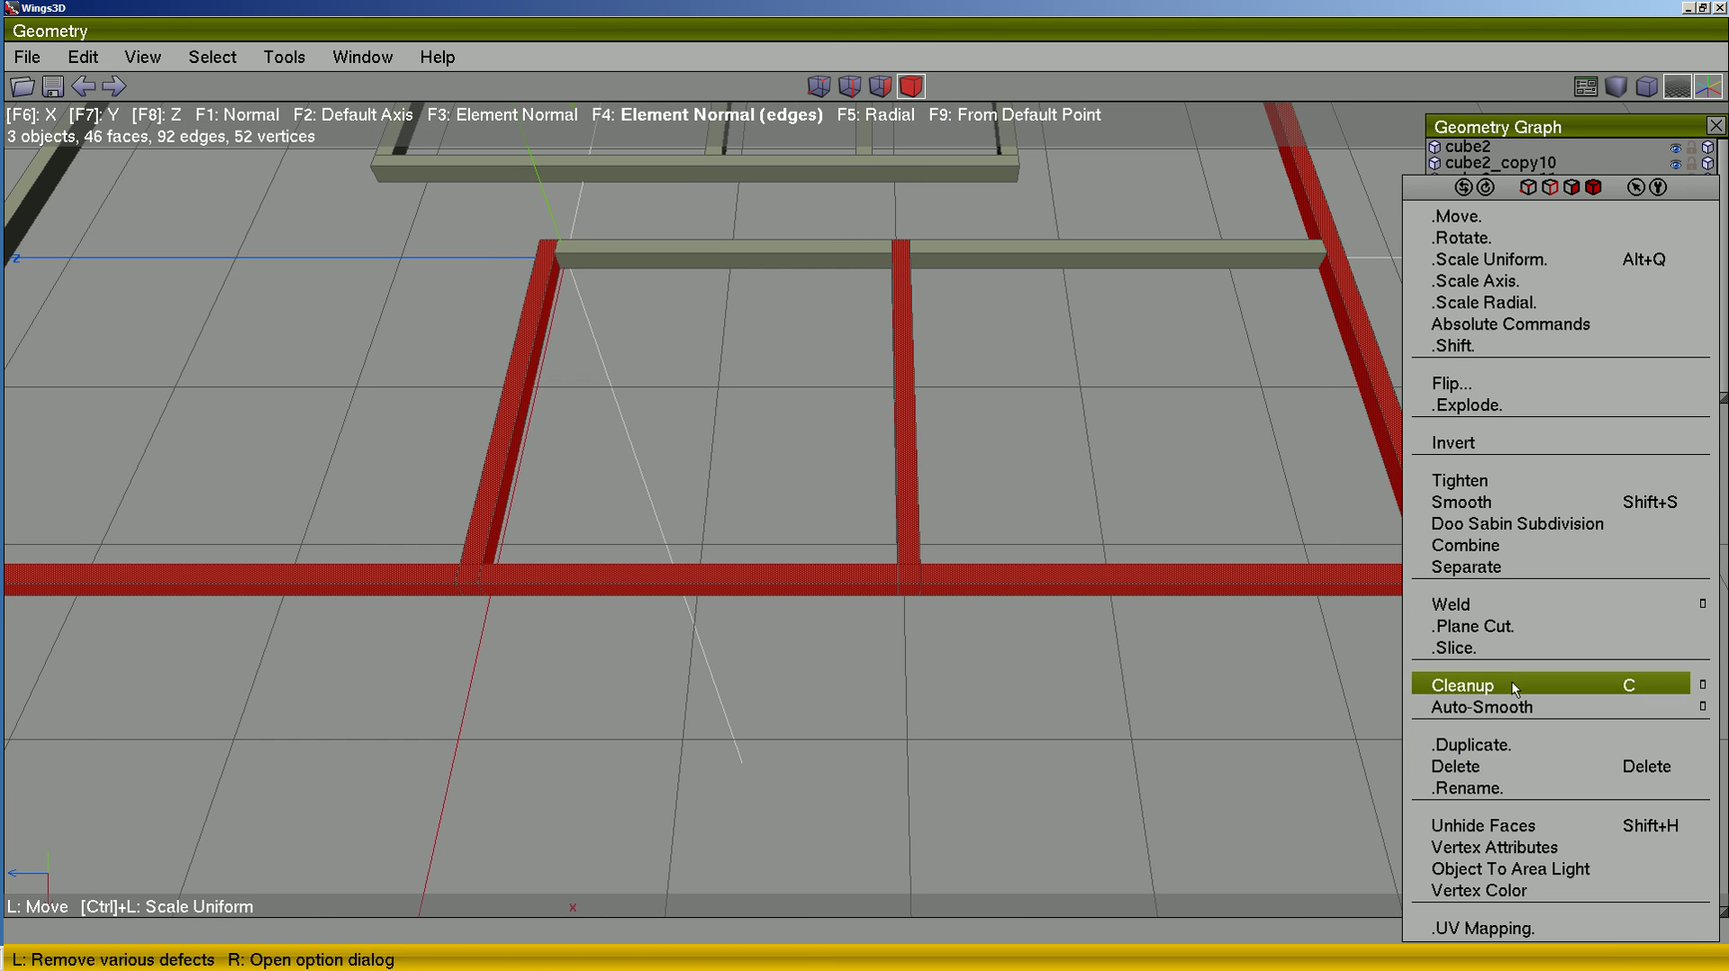
{"action": "left_click", "coordinate": [1512, 604]}
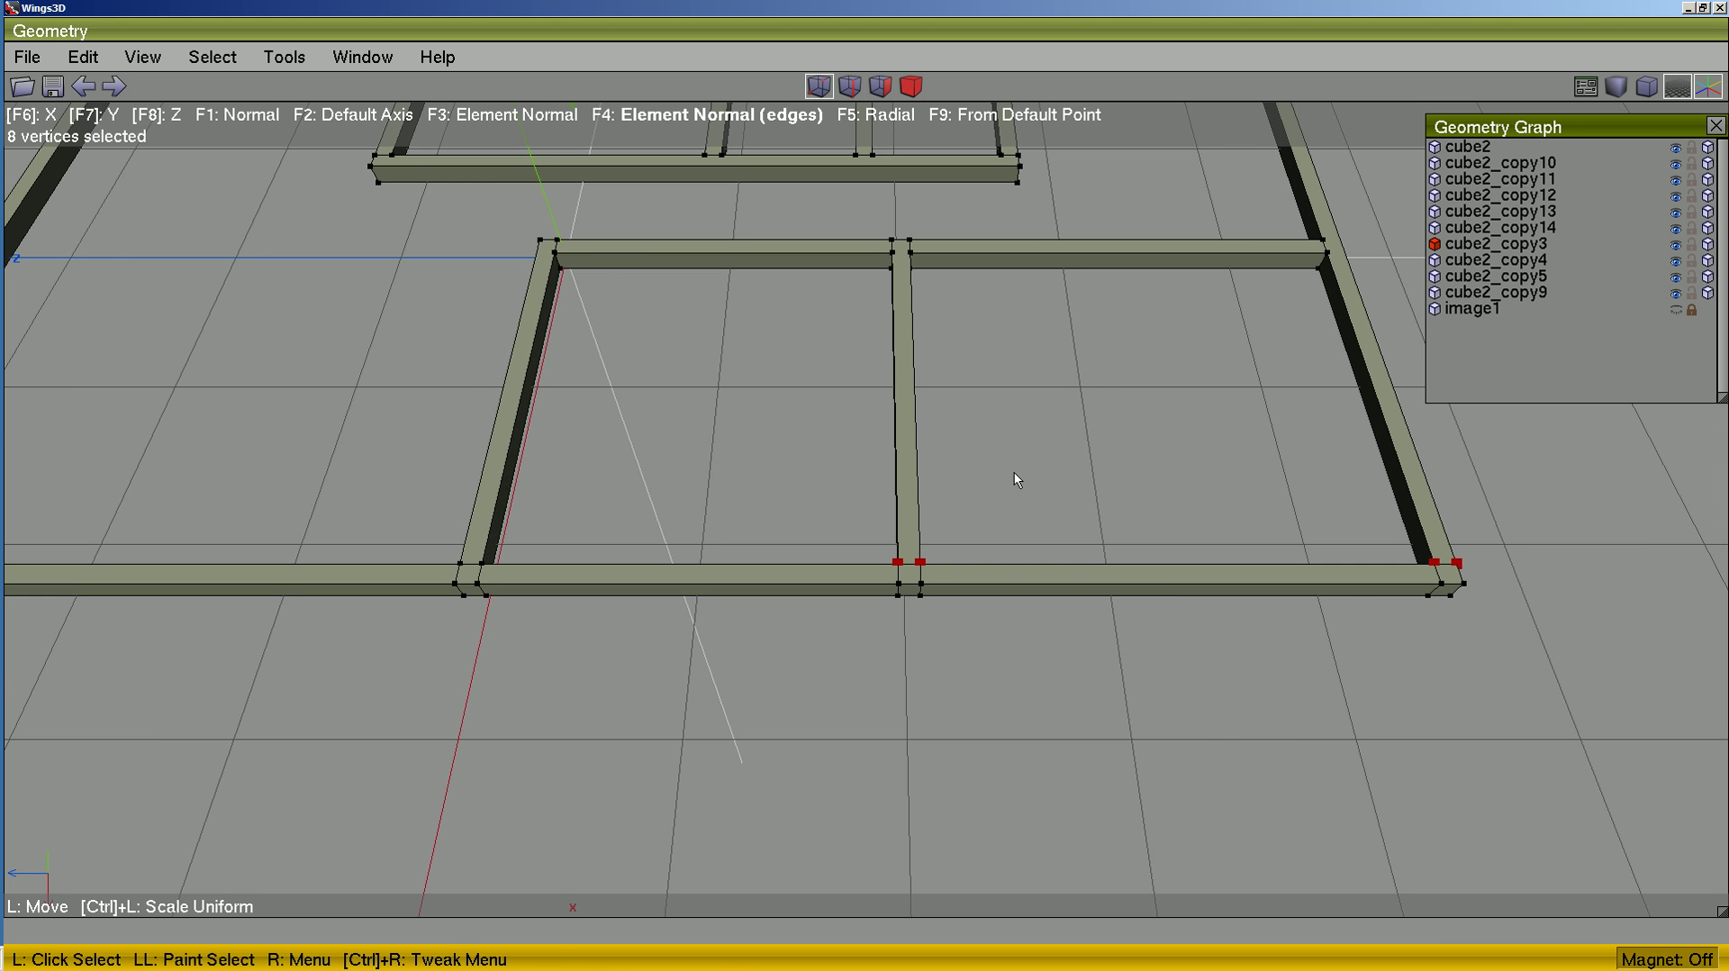
- Preview the welded walls with smoothing to check their junctions, and return to the normal display
{"action": "middle_click_drag", "start_coordinate": [1015, 474], "coordinate": [1351, 477]}
{"action": "middle_click_drag", "start_coordinate": [1100, 510], "coordinate": [1023, 507]}
{"action": "key", "text": "Tab"}
{"action": "key", "text": "Tab"}
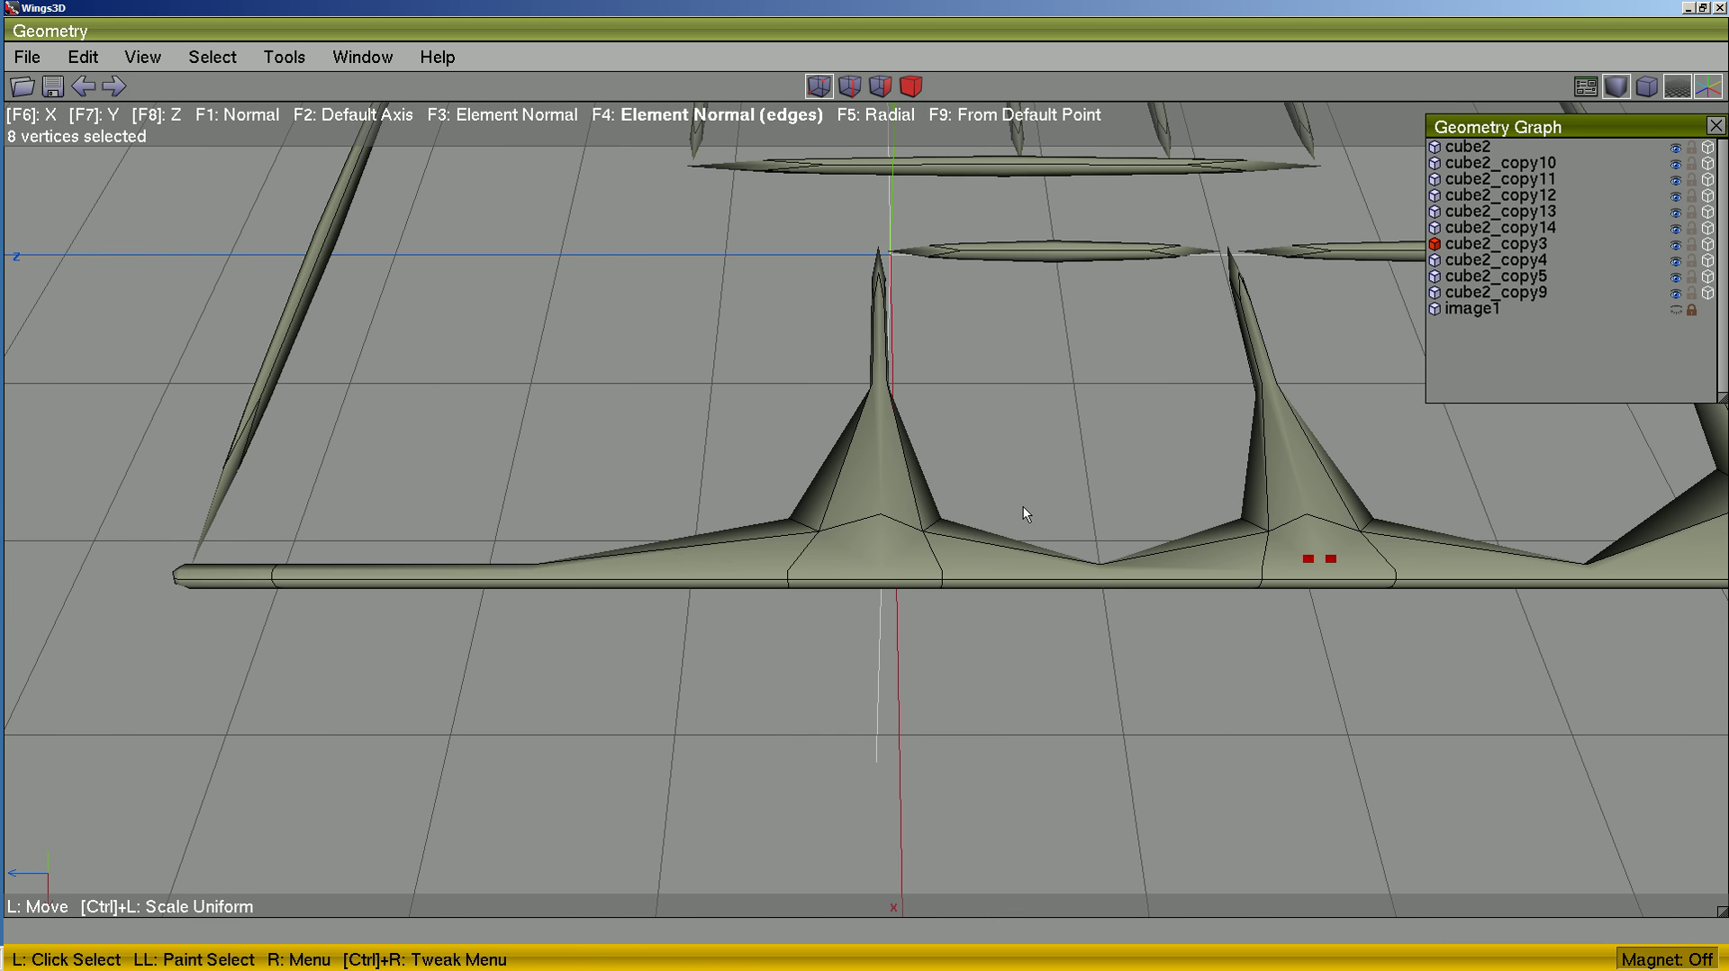
- Plane Cut the welded walls along their crosswise edge direction, using the corridor wall's top end vertices at the side exterior wall
{"action": "middle_click_drag", "start_coordinate": [1082, 412], "coordinate": [911, 594]}
{"action": "middle_click_drag", "start_coordinate": [912, 594], "coordinate": [604, 569]}
{"action": "middle_click_drag", "start_coordinate": [477, 409], "coordinate": [481, 418]}
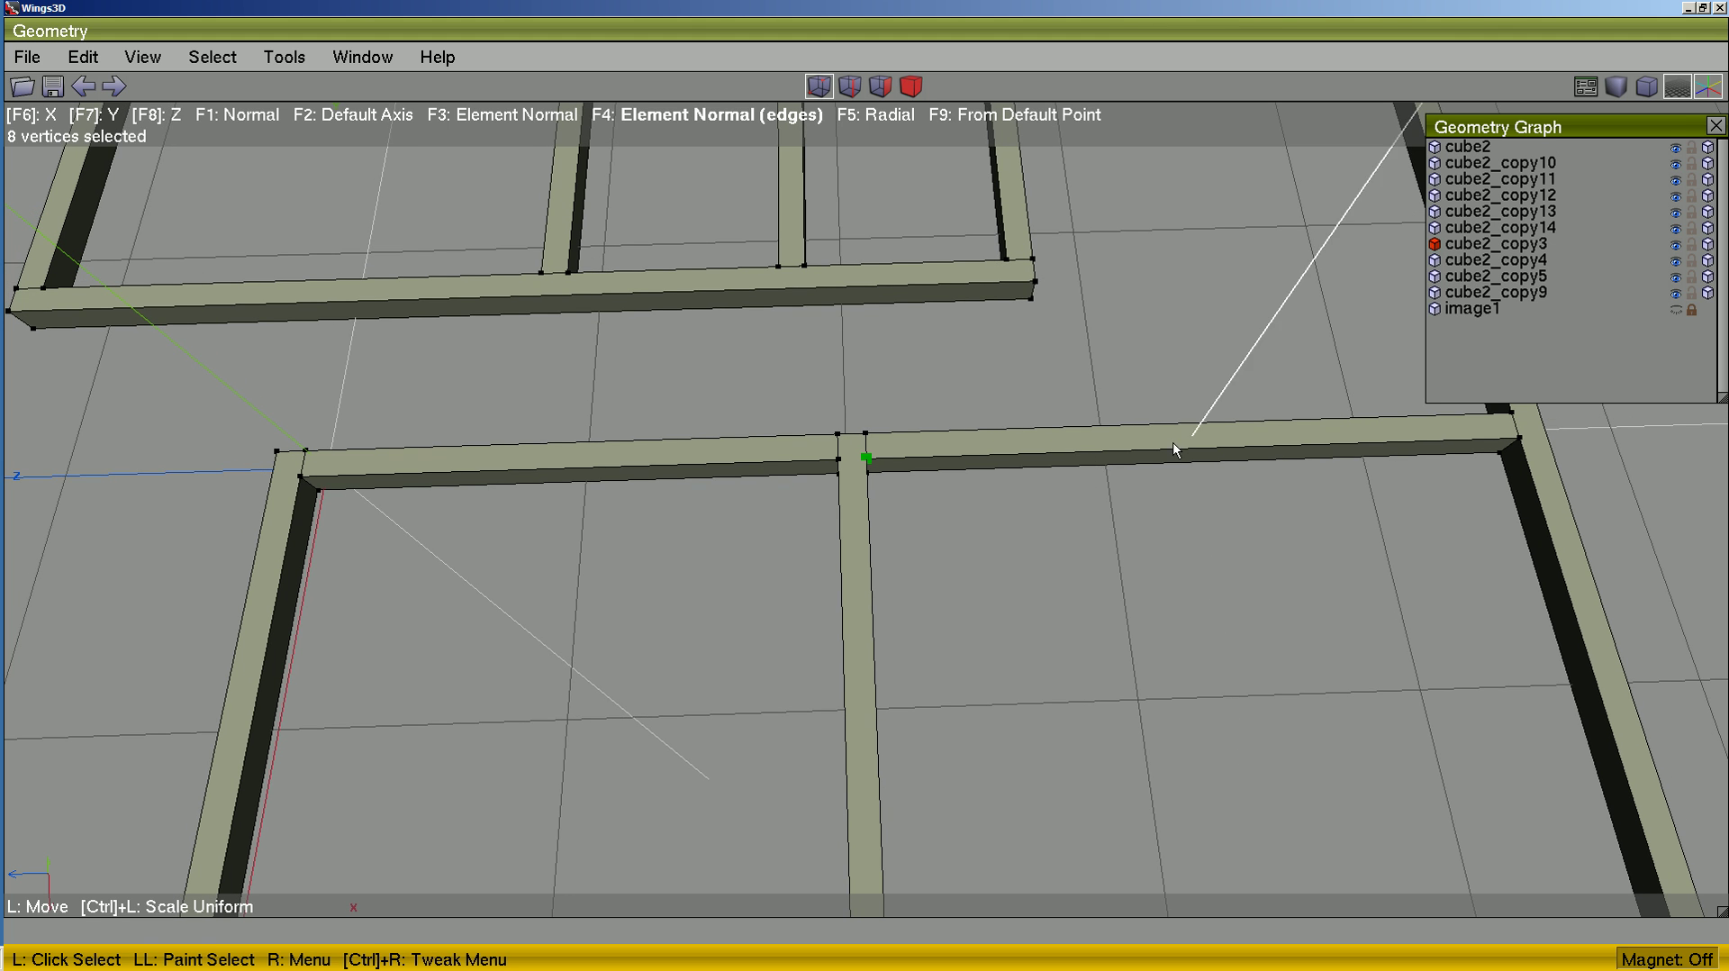
{"action": "middle_click_drag", "start_coordinate": [1627, 441], "coordinate": [1318, 477]}
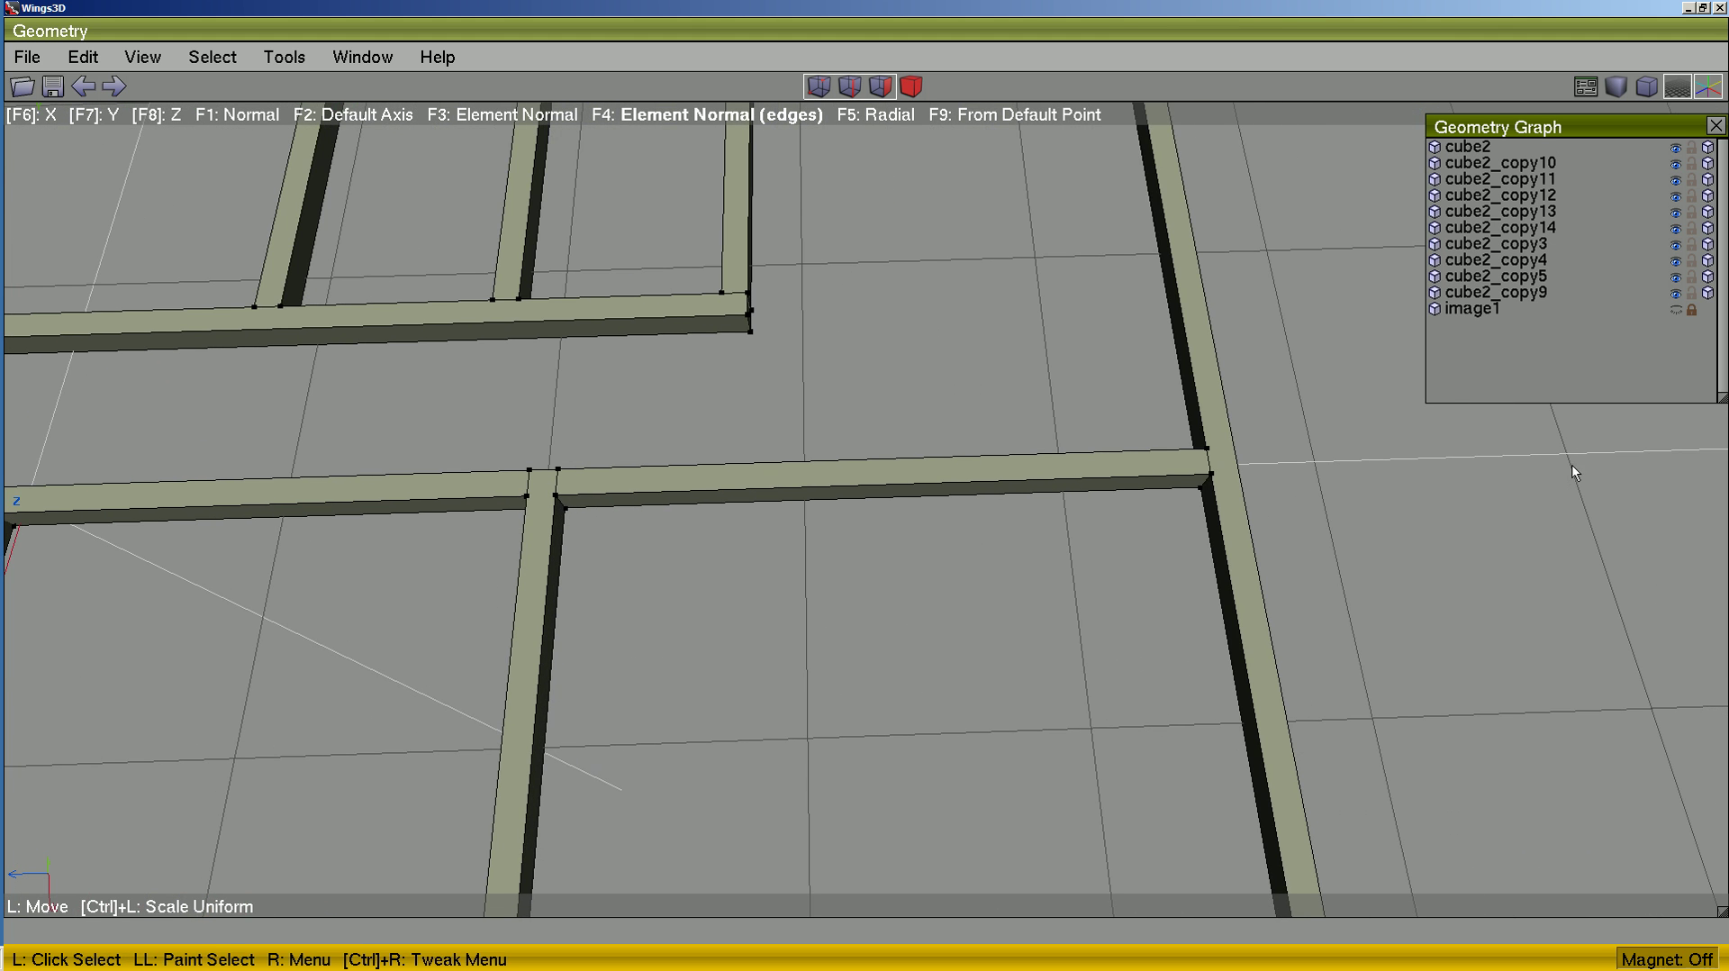
{"action": "left_click", "coordinate": [1212, 474]}
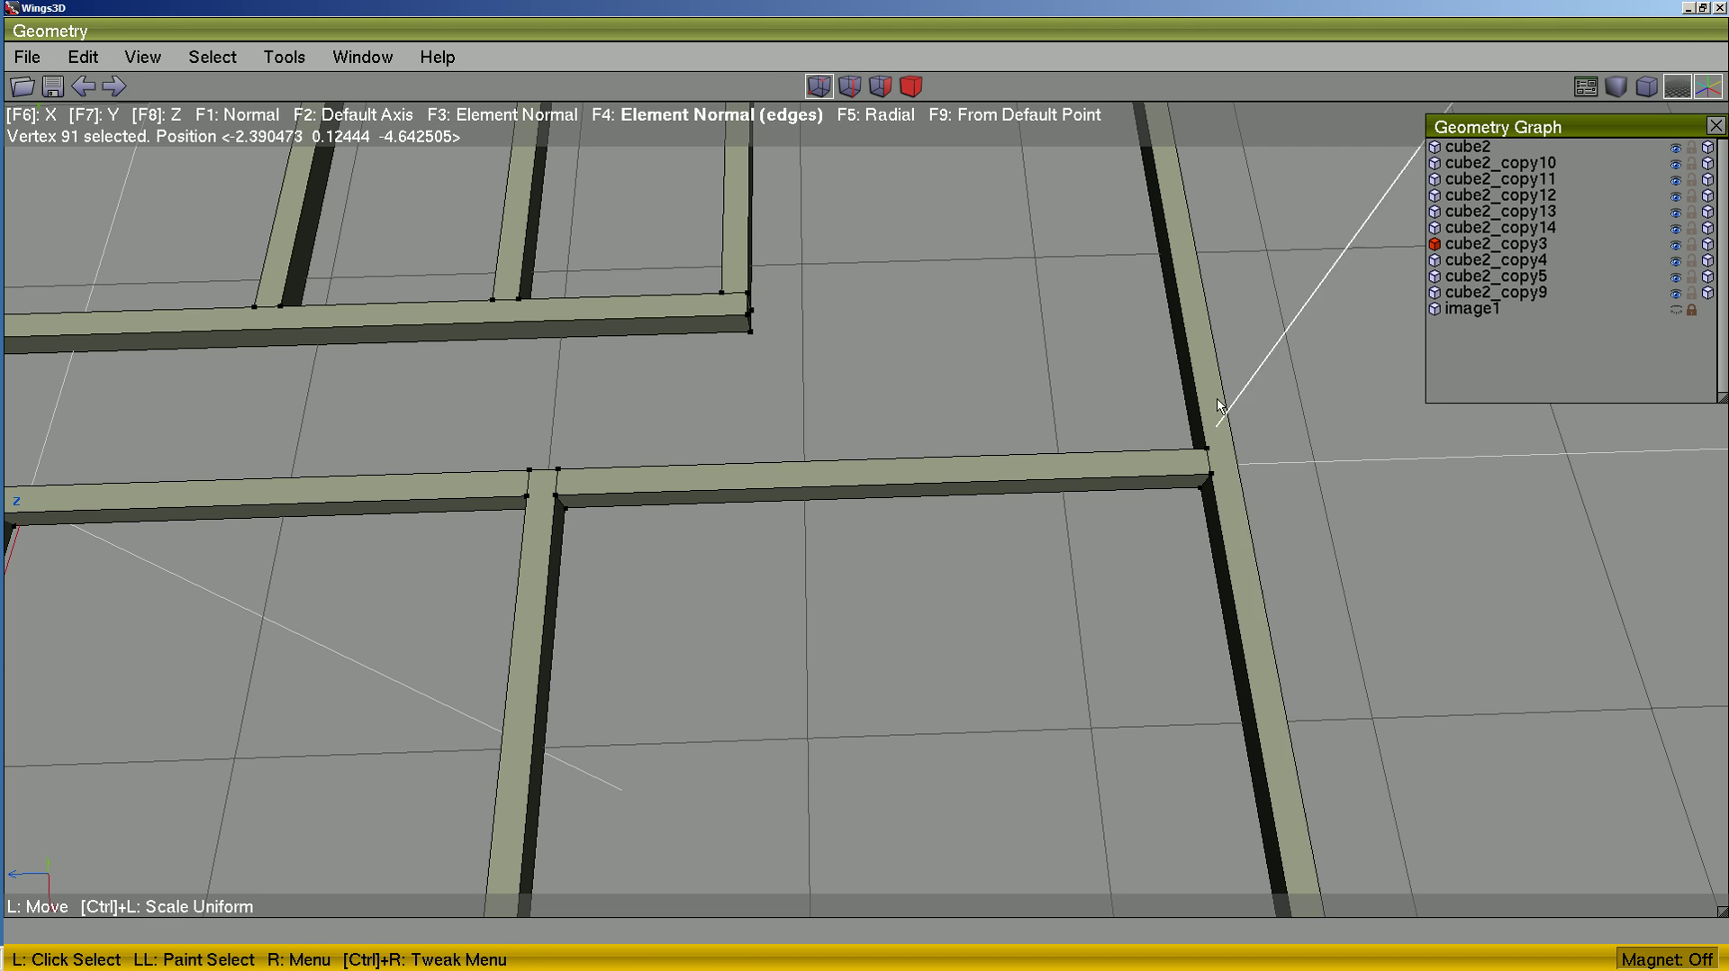
{"action": "left_click", "coordinate": [1225, 464]}
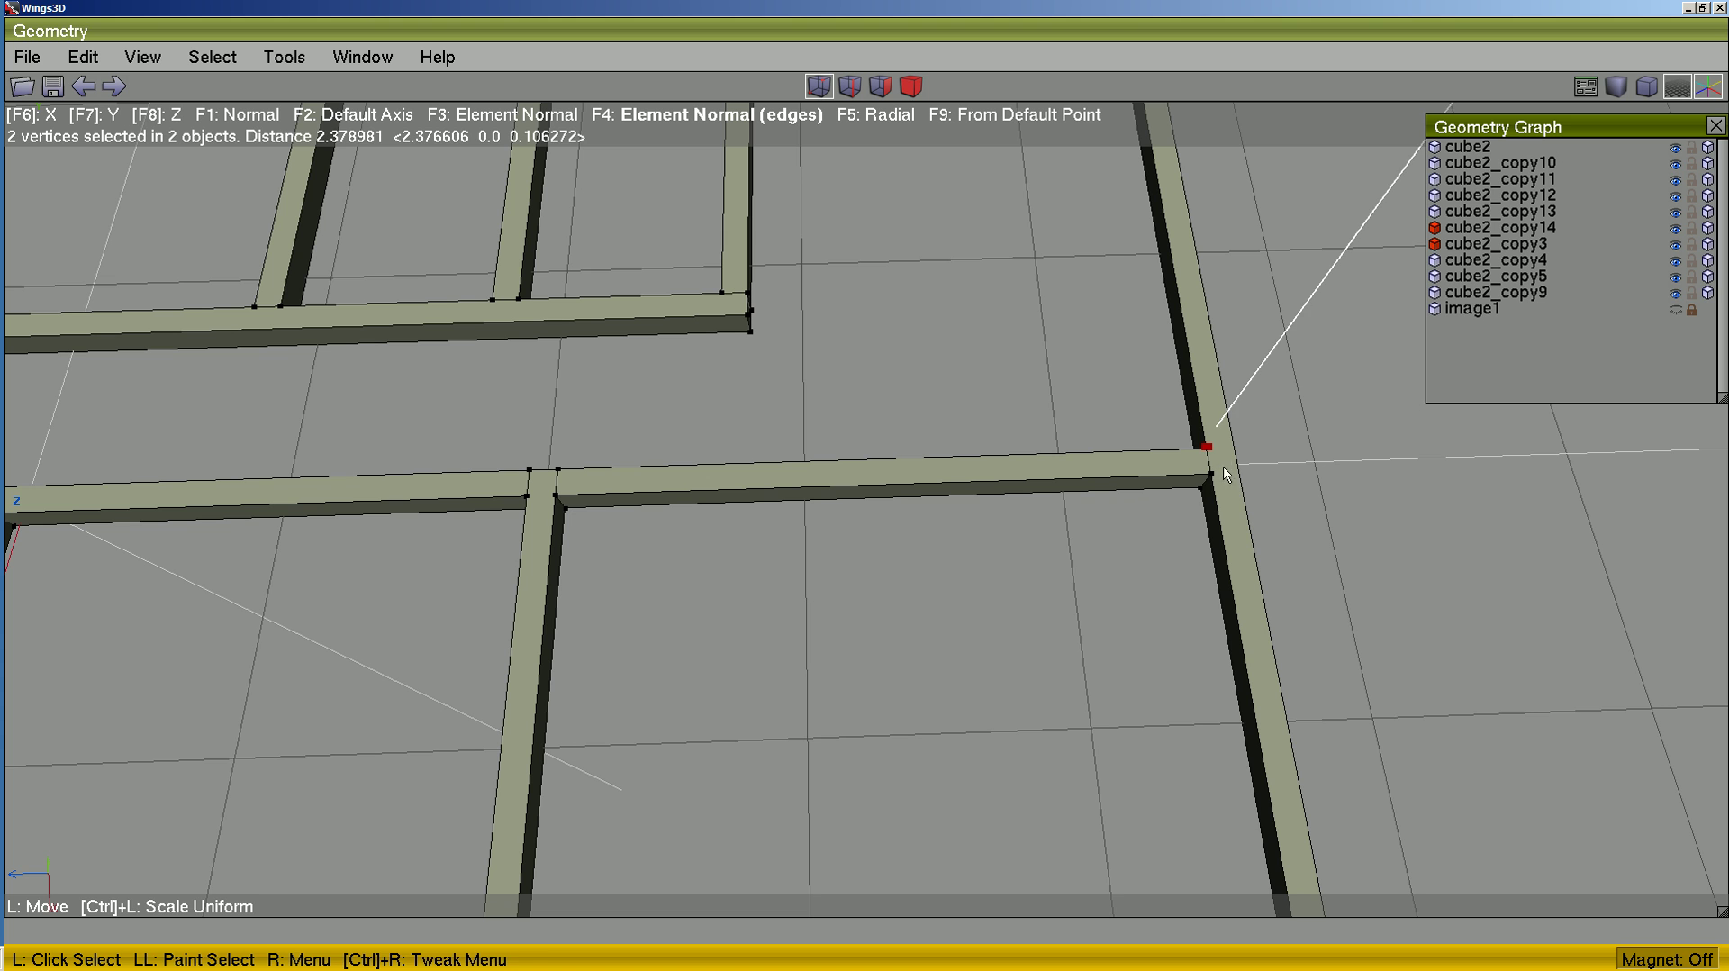
{"action": "left_click", "coordinate": [1224, 473]}
{"action": "right_click", "coordinate": [1341, 438]}
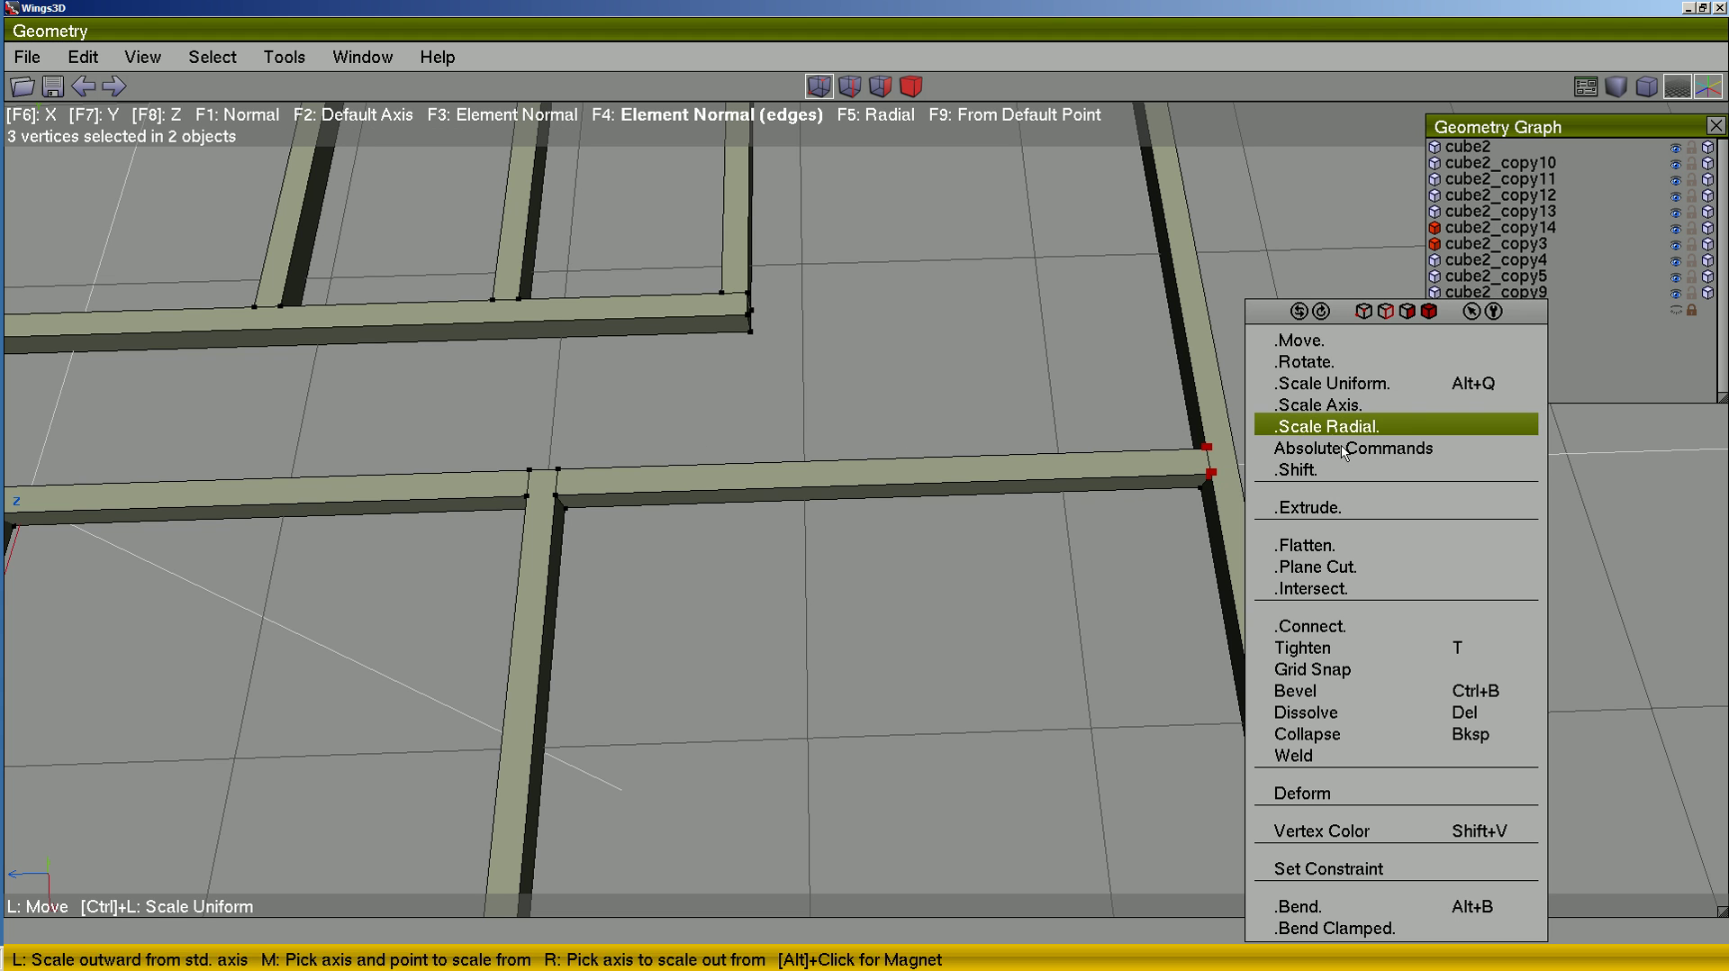
{"action": "left_click", "coordinate": [1339, 565]}
{"action": "left_click_drag", "start_coordinate": [1348, 510], "coordinate": [1165, 623]}
{"action": "left_click_drag", "start_coordinate": [661, 618], "coordinate": [323, 652]}
{"action": "middle_click_drag", "start_coordinate": [322, 652], "coordinate": [367, 689]}
{"action": "left_click_drag", "start_coordinate": [367, 690], "coordinate": [159, 703]}
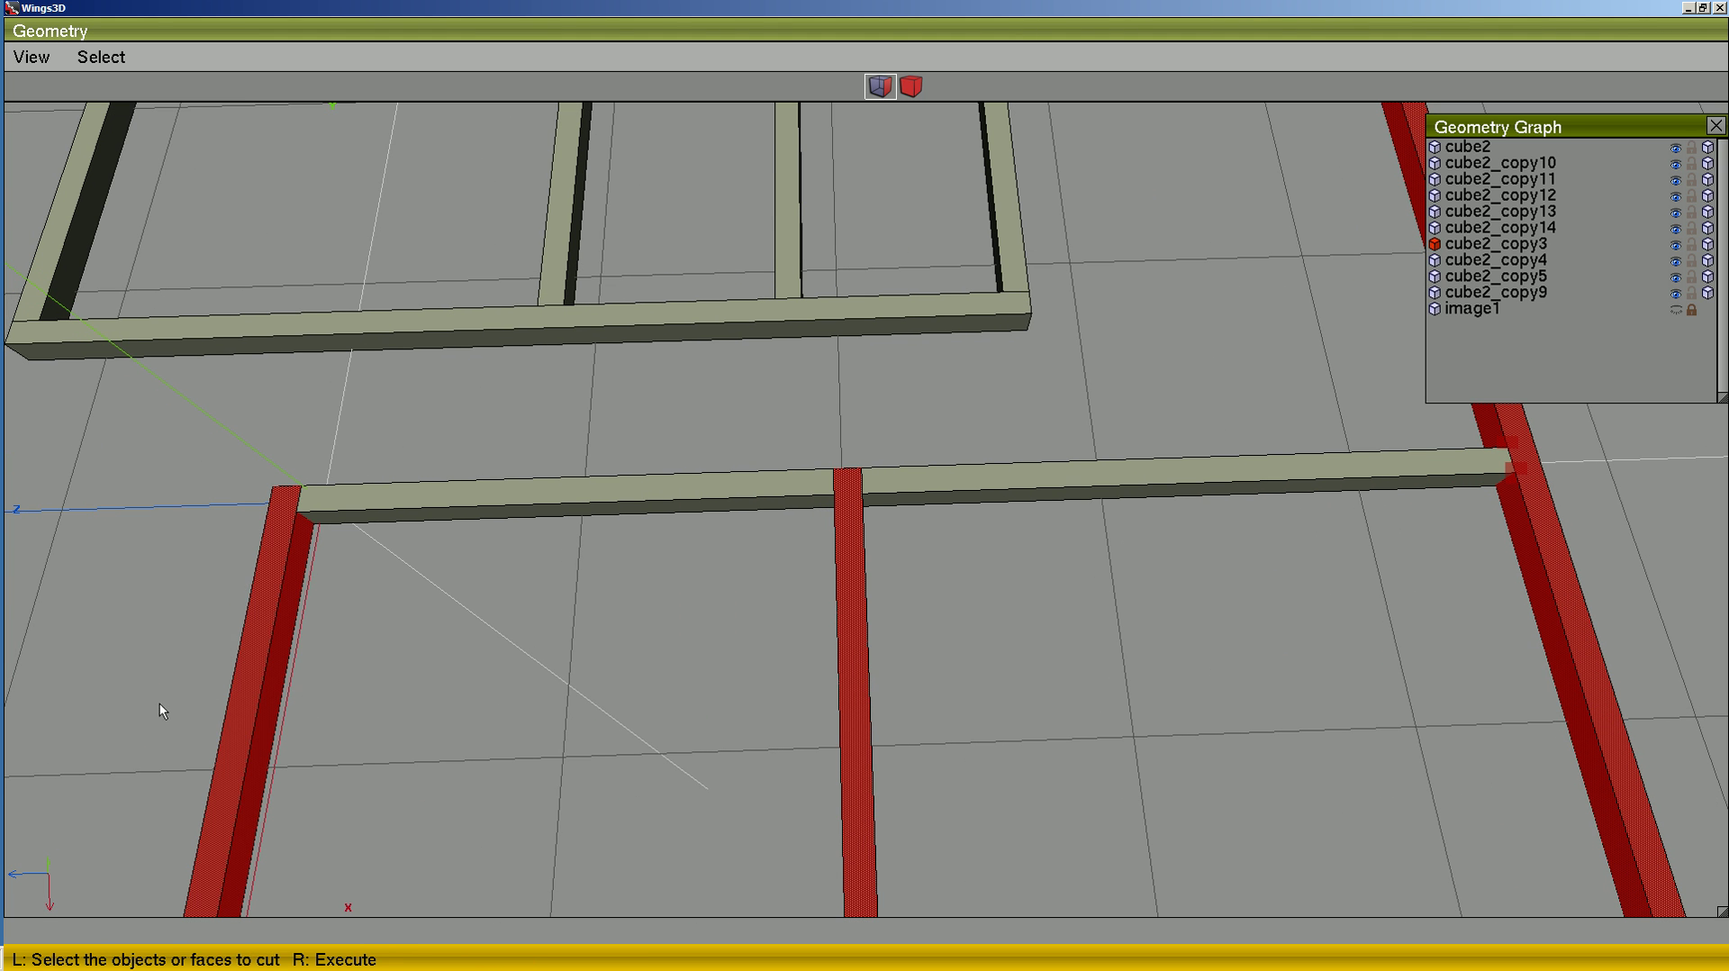
{"action": "right_click", "coordinate": [494, 608]}
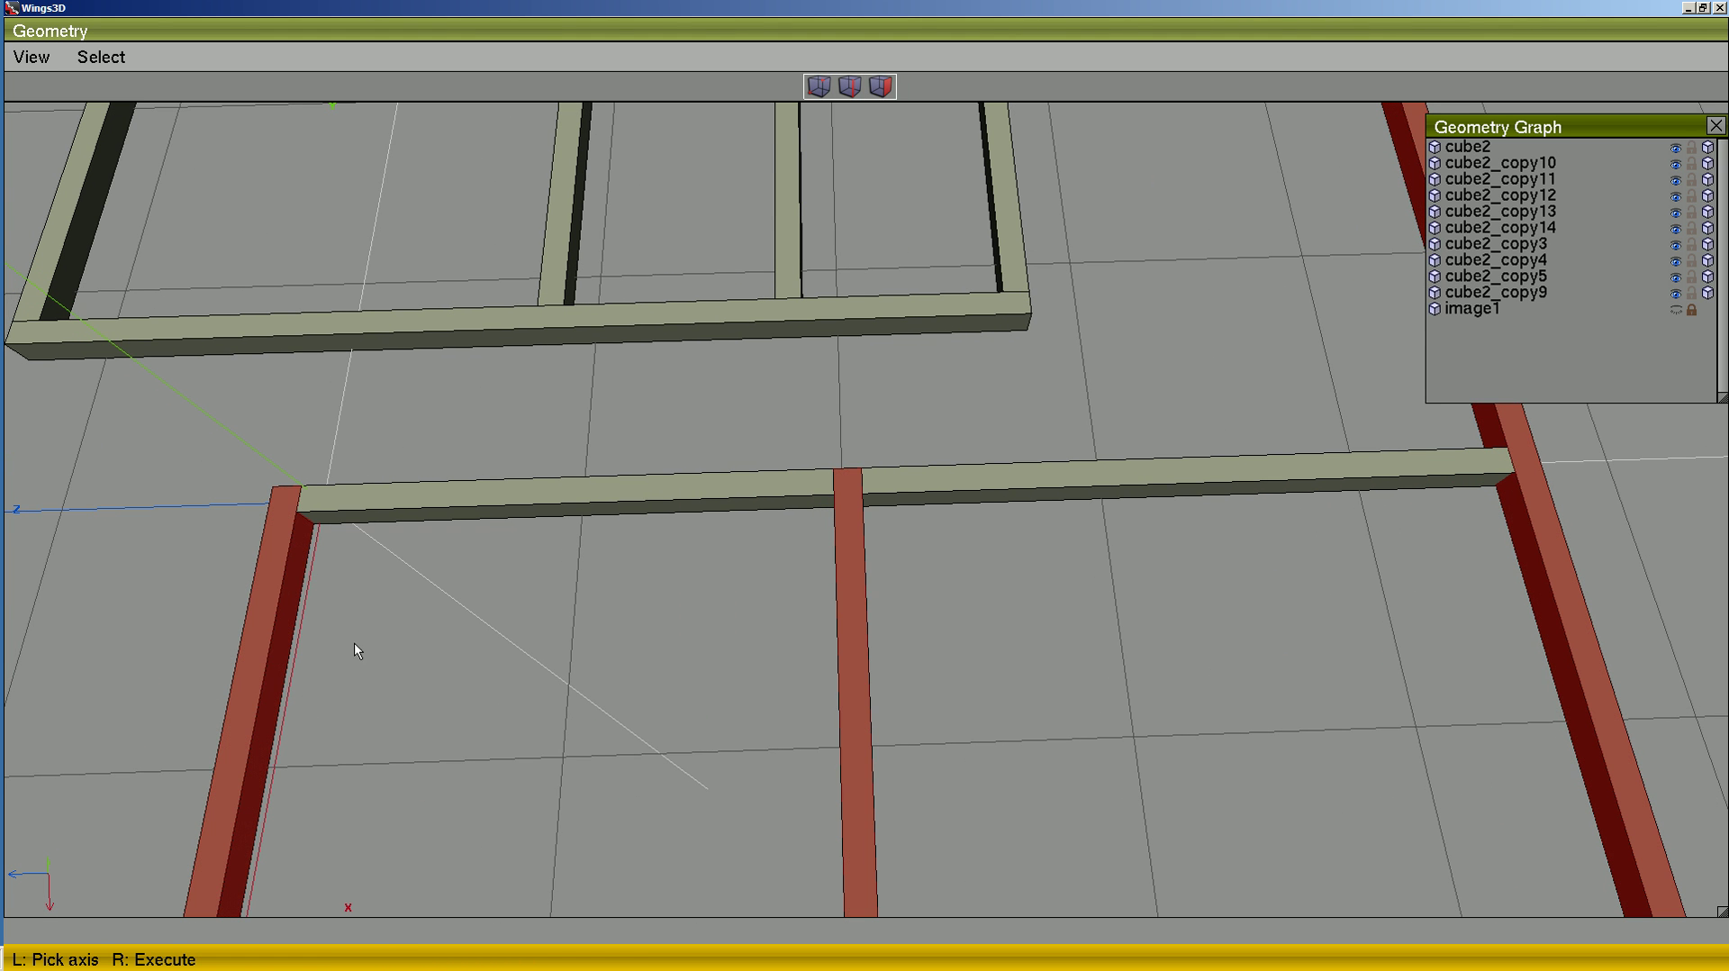
{"action": "left_click", "coordinate": [261, 657]}
{"action": "right_click", "coordinate": [512, 642]}
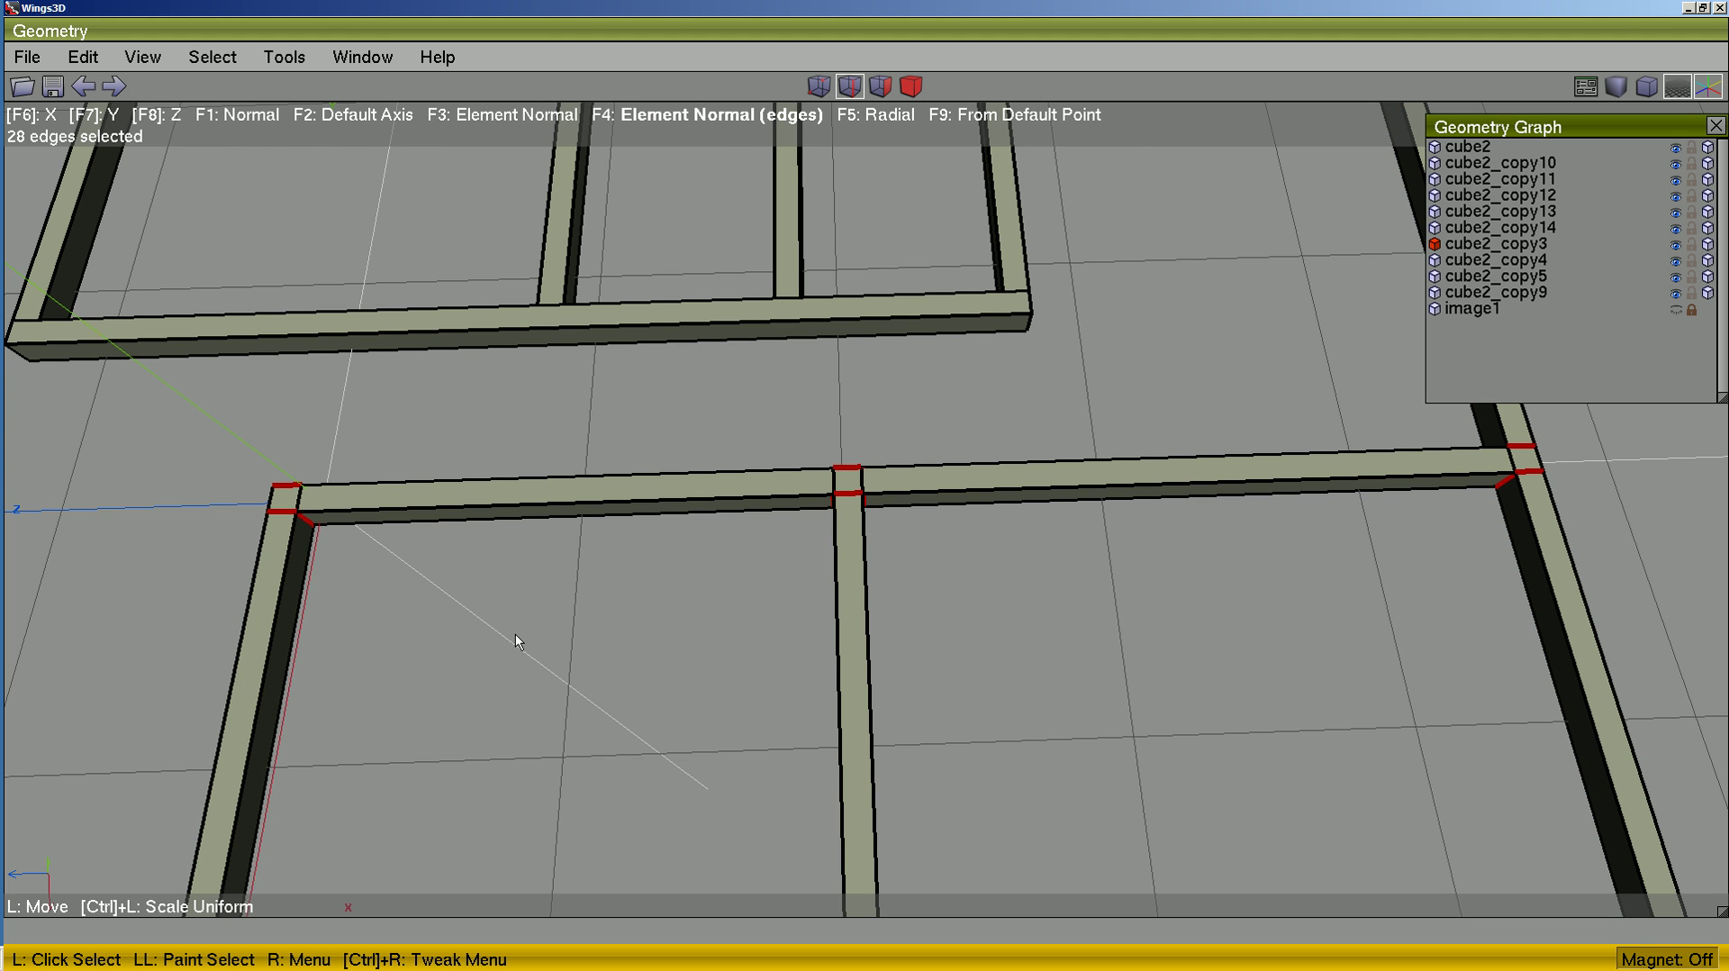
- Weld both corridor wall segments of the QUARTOs into the already welded walls
{"action": "key", "text": "b"}
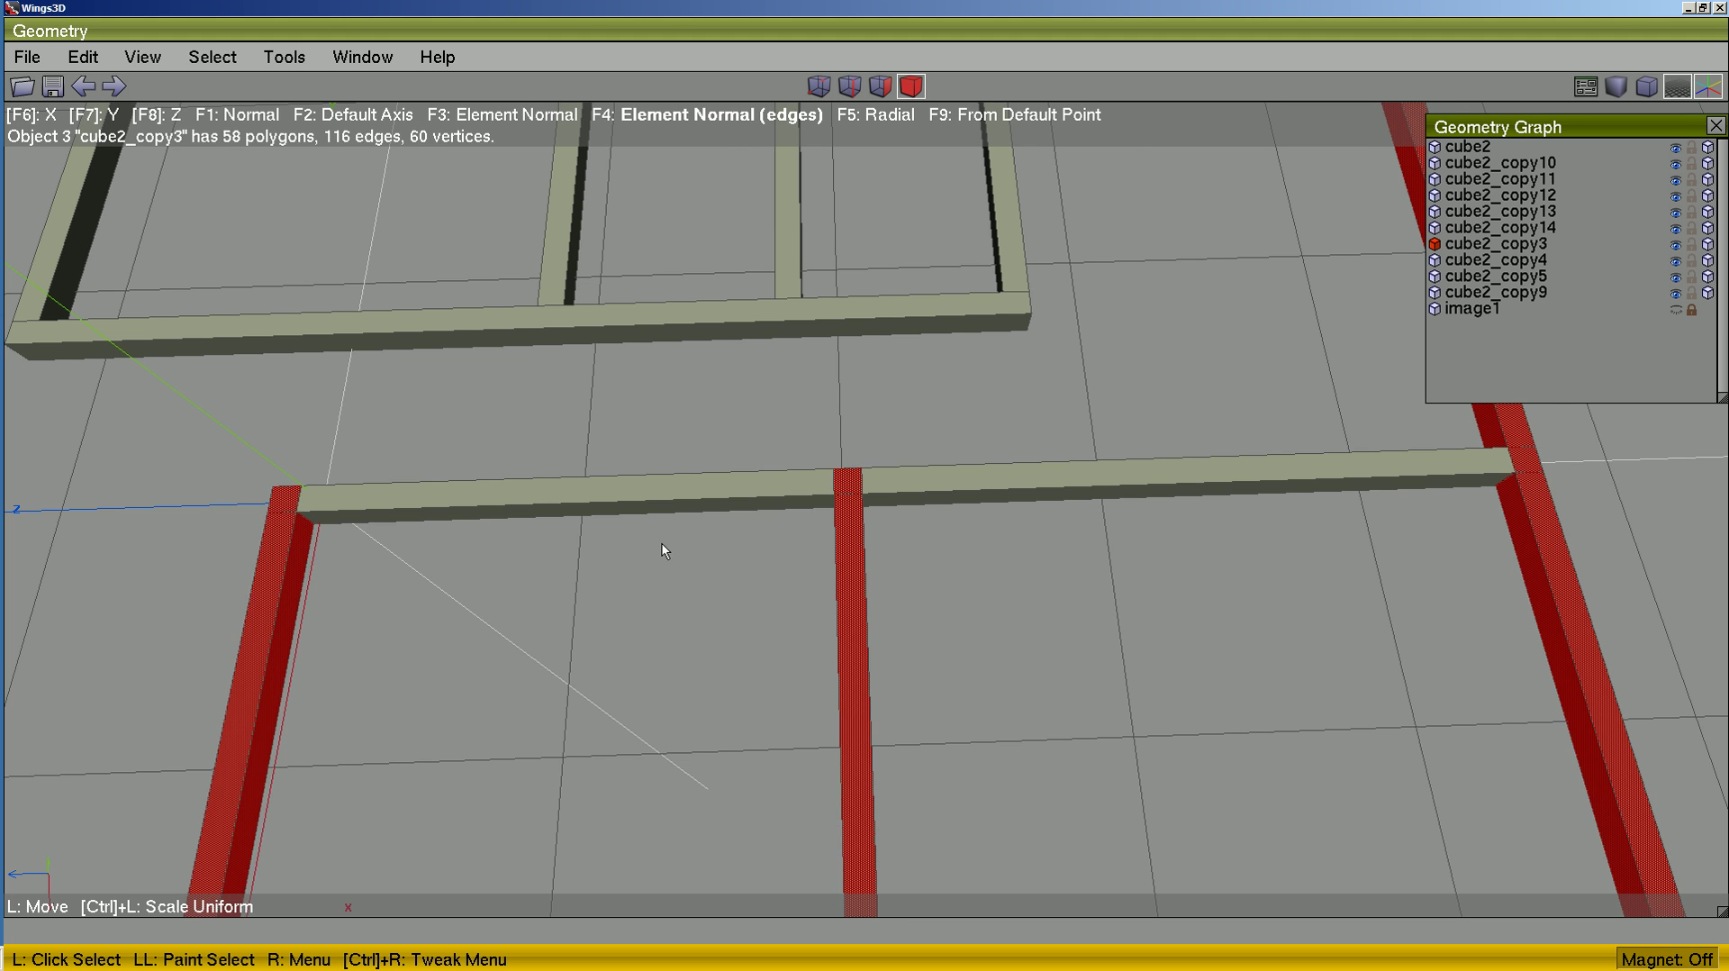
{"action": "left_click", "coordinate": [685, 495]}
{"action": "left_click", "coordinate": [950, 494]}
{"action": "right_click", "coordinate": [1235, 593]}
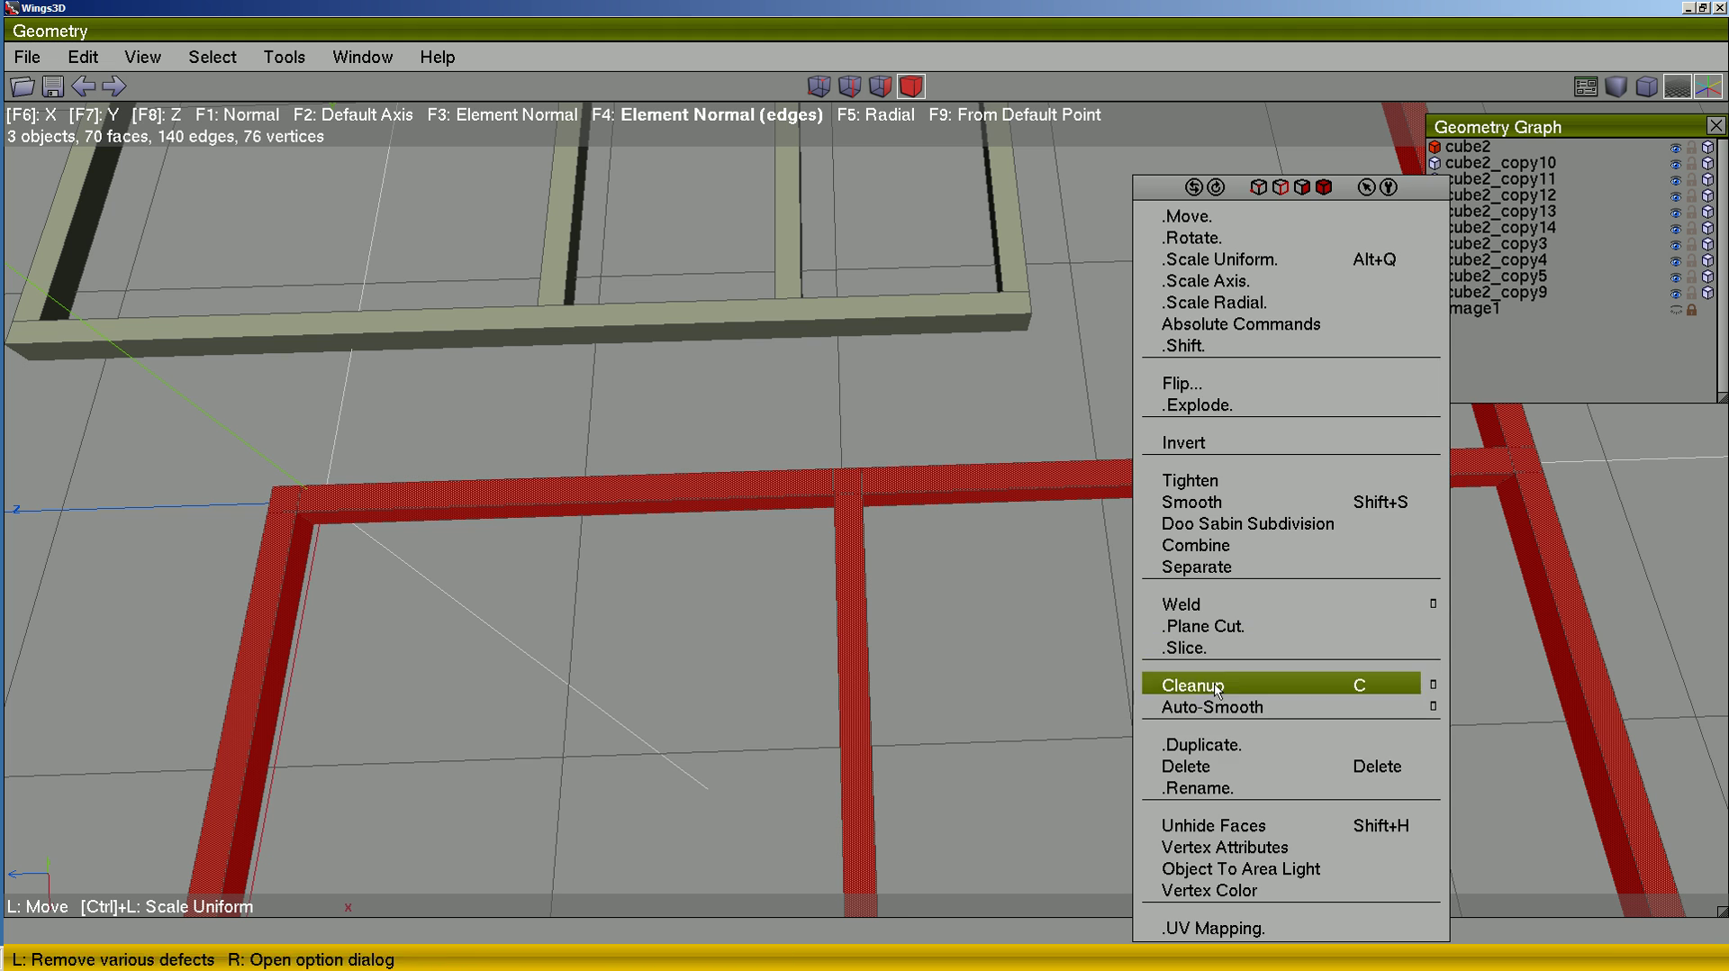
{"action": "left_click", "coordinate": [1219, 607]}
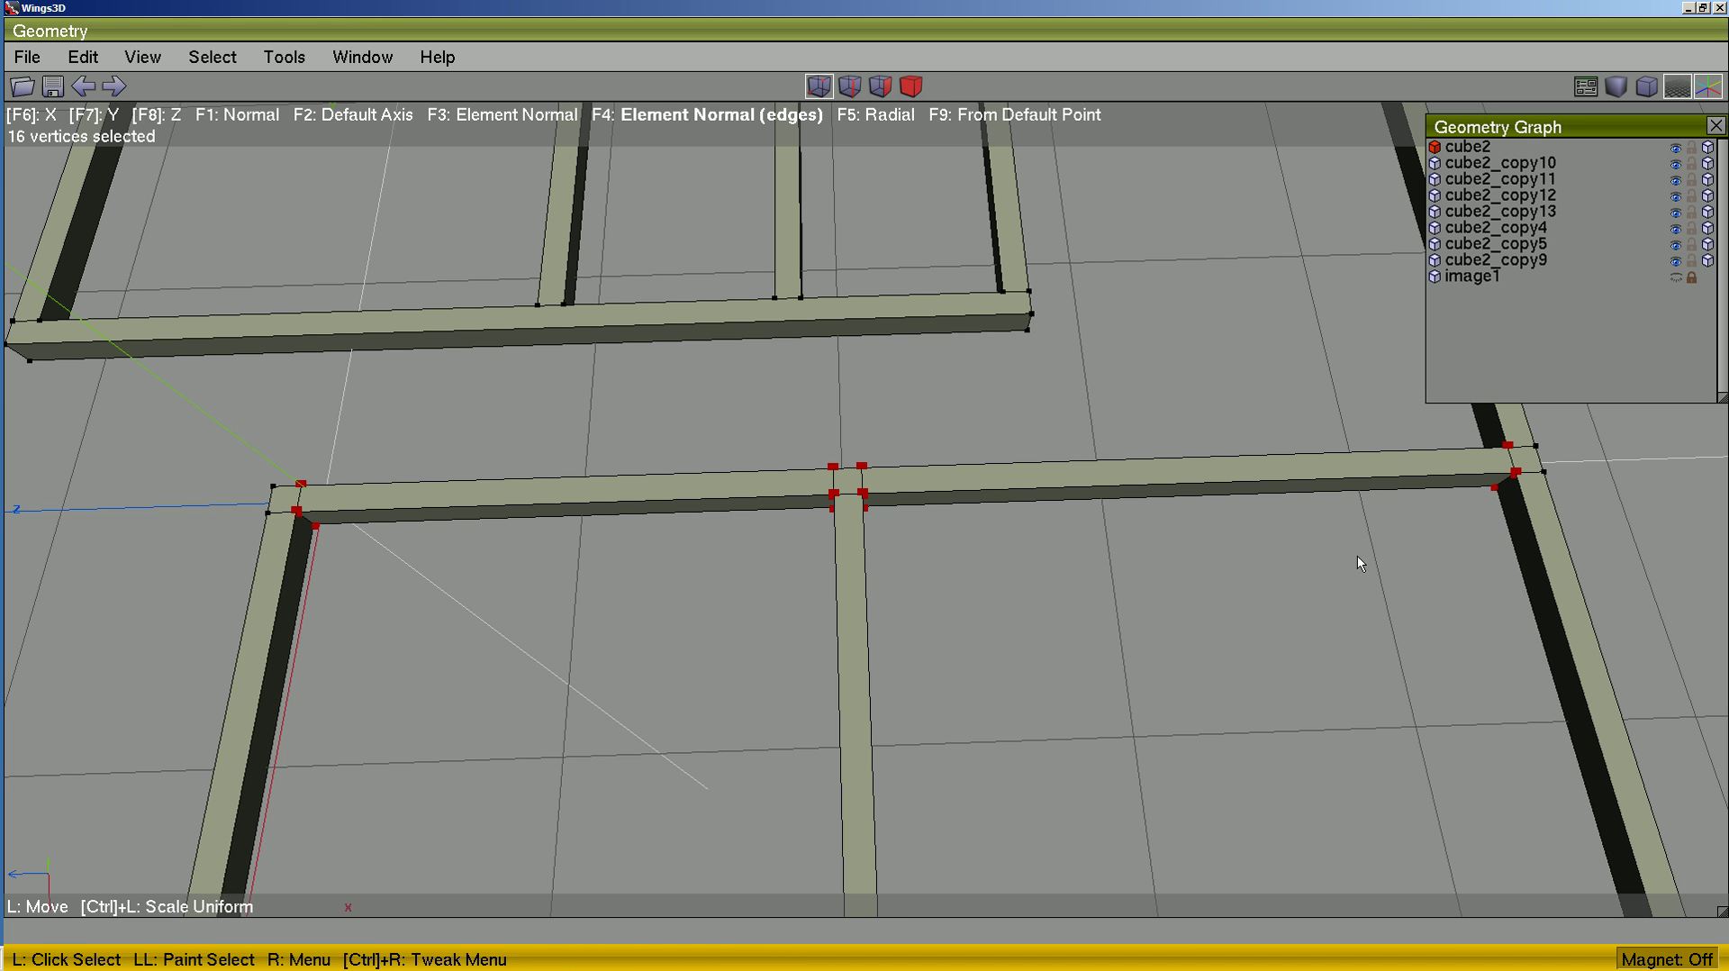
- Plane Cut the far exterior wall and the opposite corridor wall along their length at six top end vertices of the four parallel partitions
{"action": "middle_click_drag", "start_coordinate": [1338, 407], "coordinate": [1303, 326]}
{"action": "middle_click_drag", "start_coordinate": [673, 560], "coordinate": [798, 500]}
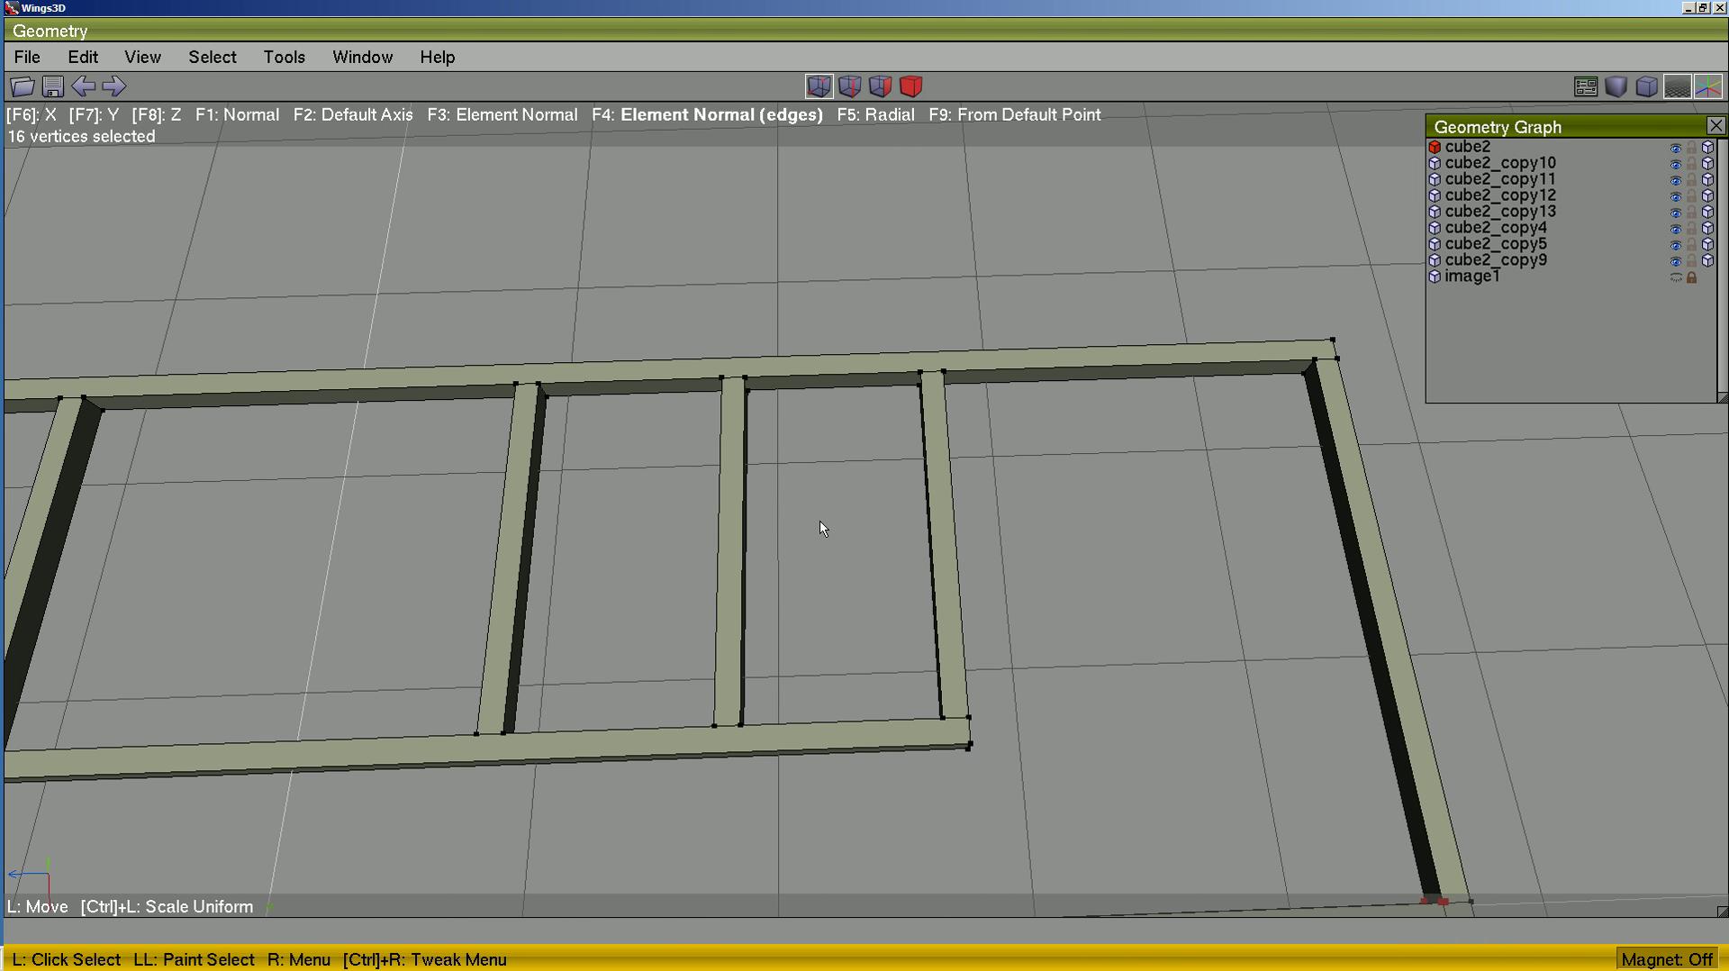
{"action": "key", "text": "space"}
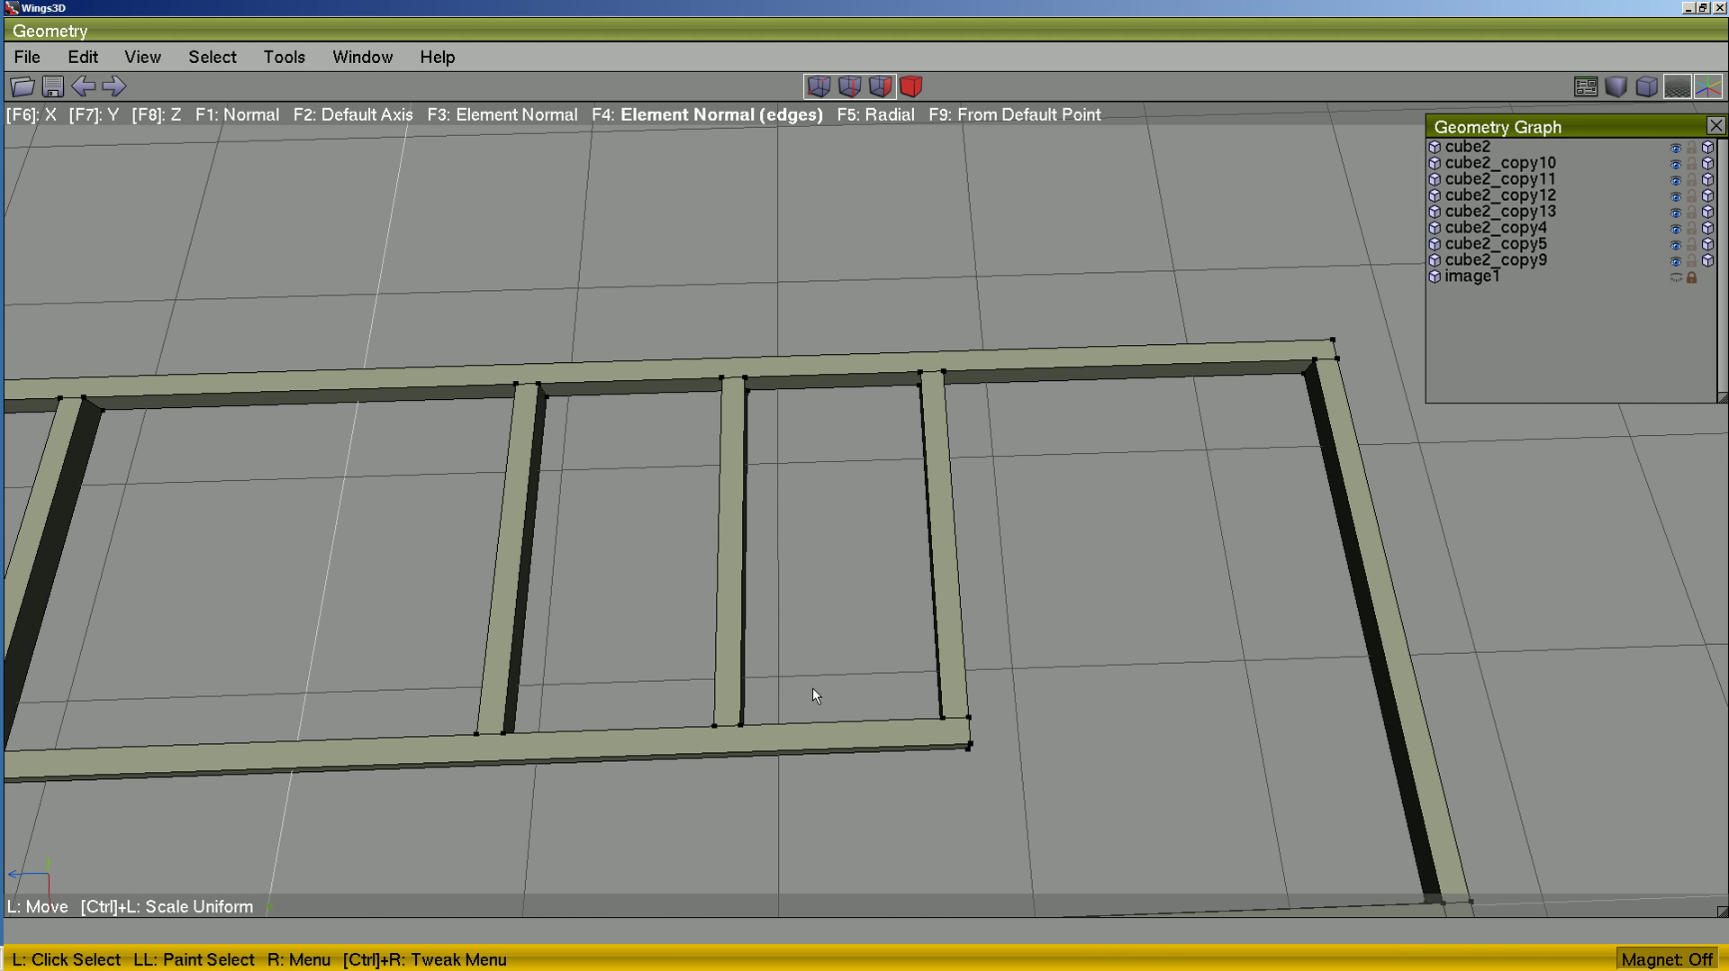
{"action": "left_click", "coordinate": [477, 732]}
{"action": "left_click", "coordinate": [501, 730]}
{"action": "left_click", "coordinate": [714, 724]}
{"action": "left_click", "coordinate": [740, 724]}
{"action": "left_click", "coordinate": [942, 716]}
{"action": "middle_click_drag", "start_coordinate": [942, 717], "coordinate": [1253, 669]}
{"action": "left_click", "coordinate": [295, 701]}
{"action": "middle_click_drag", "start_coordinate": [539, 551], "coordinate": [290, 562]}
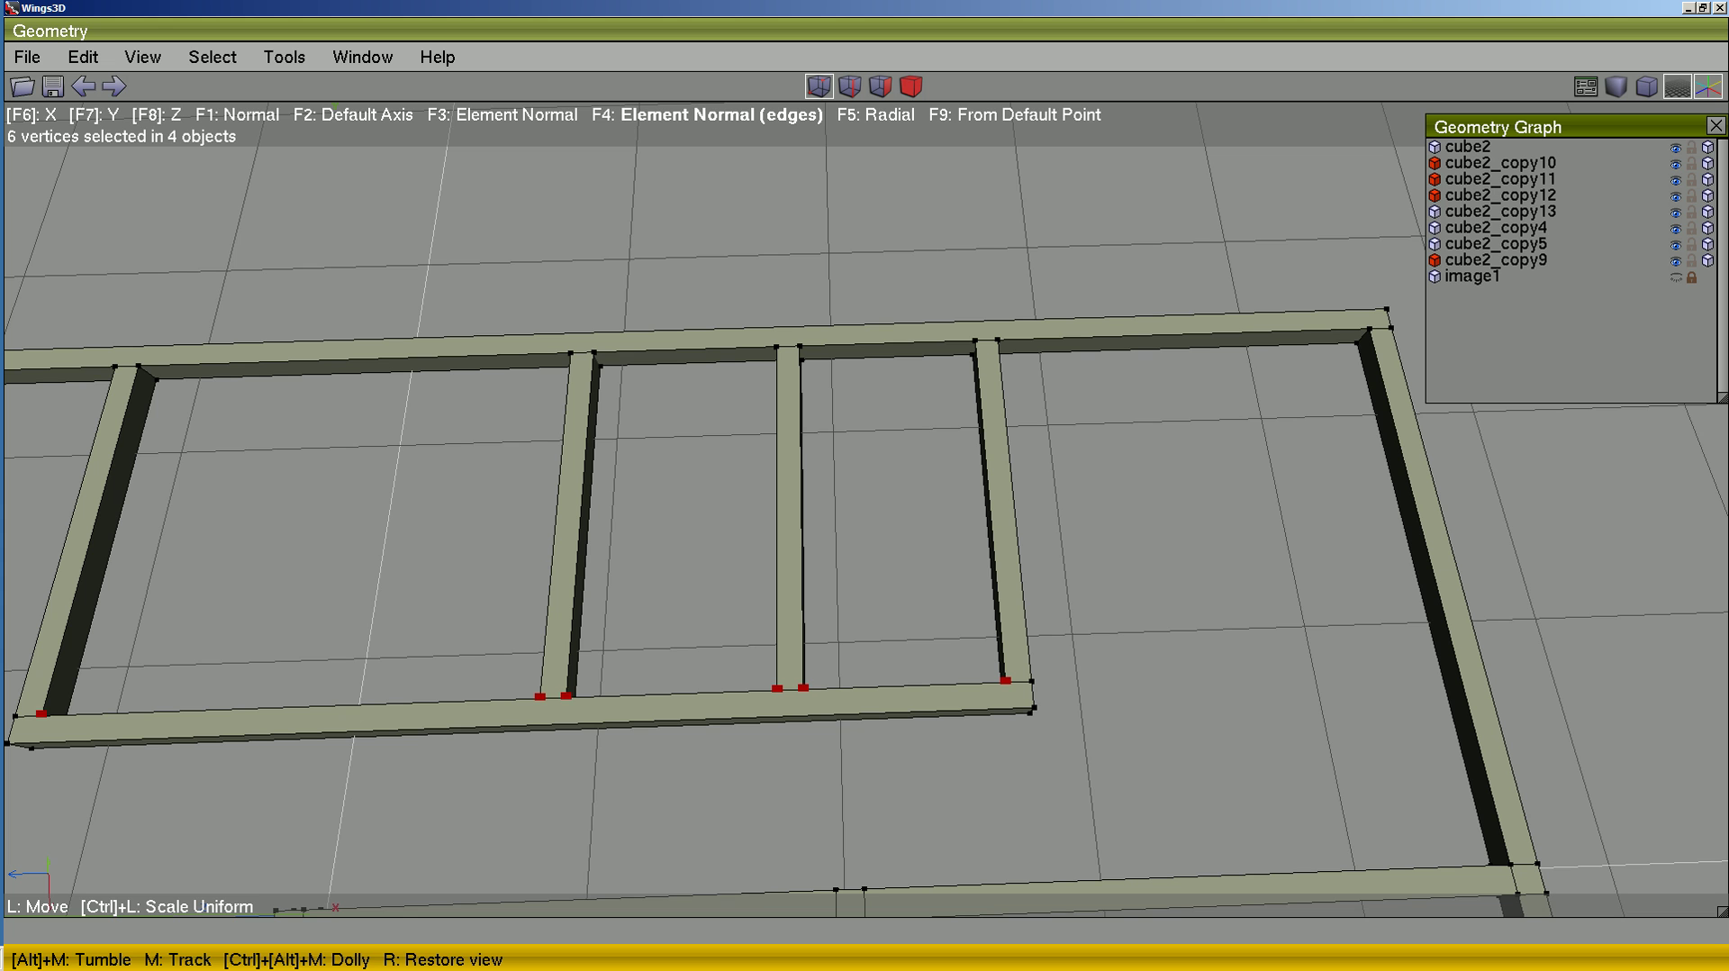
{"action": "right_click", "coordinate": [1194, 513]}
{"action": "left_click", "coordinate": [1192, 567]}
{"action": "left_click_drag", "start_coordinate": [961, 803], "coordinate": [830, 570]}
{"action": "middle_click_drag", "start_coordinate": [1134, 601], "coordinate": [1269, 604]}
{"action": "left_click", "coordinate": [953, 337]}
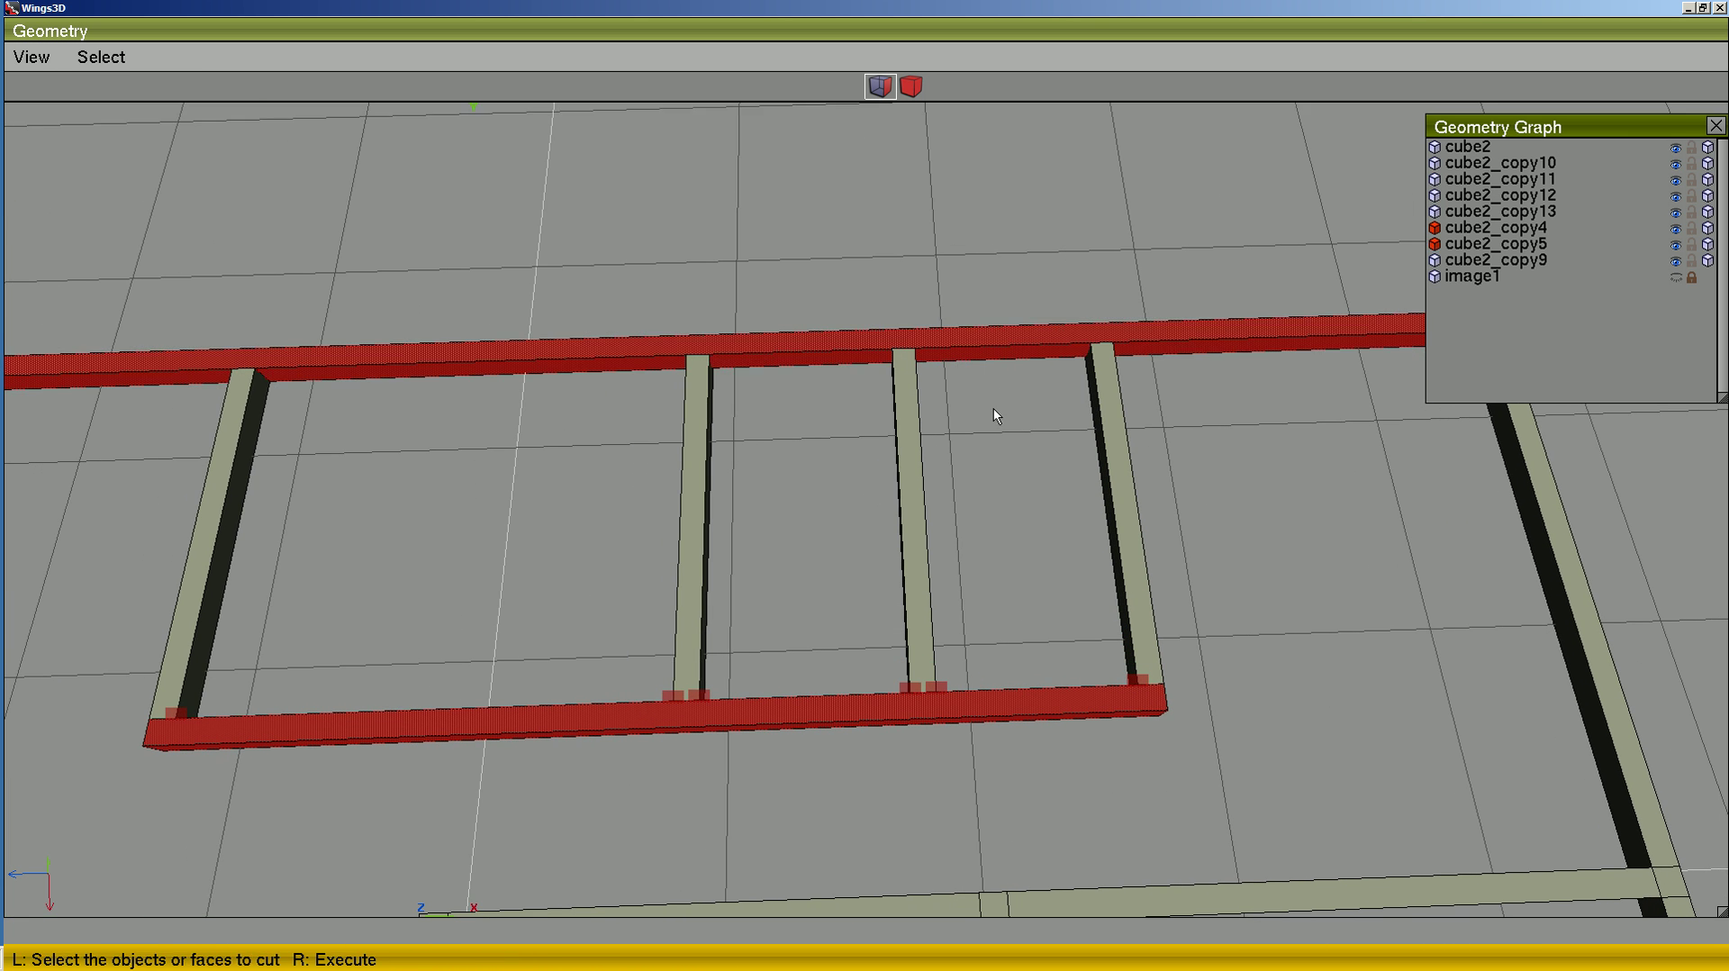
{"action": "right_click", "coordinate": [1239, 465]}
{"action": "left_click", "coordinate": [1025, 347]}
{"action": "right_click", "coordinate": [1028, 453]}
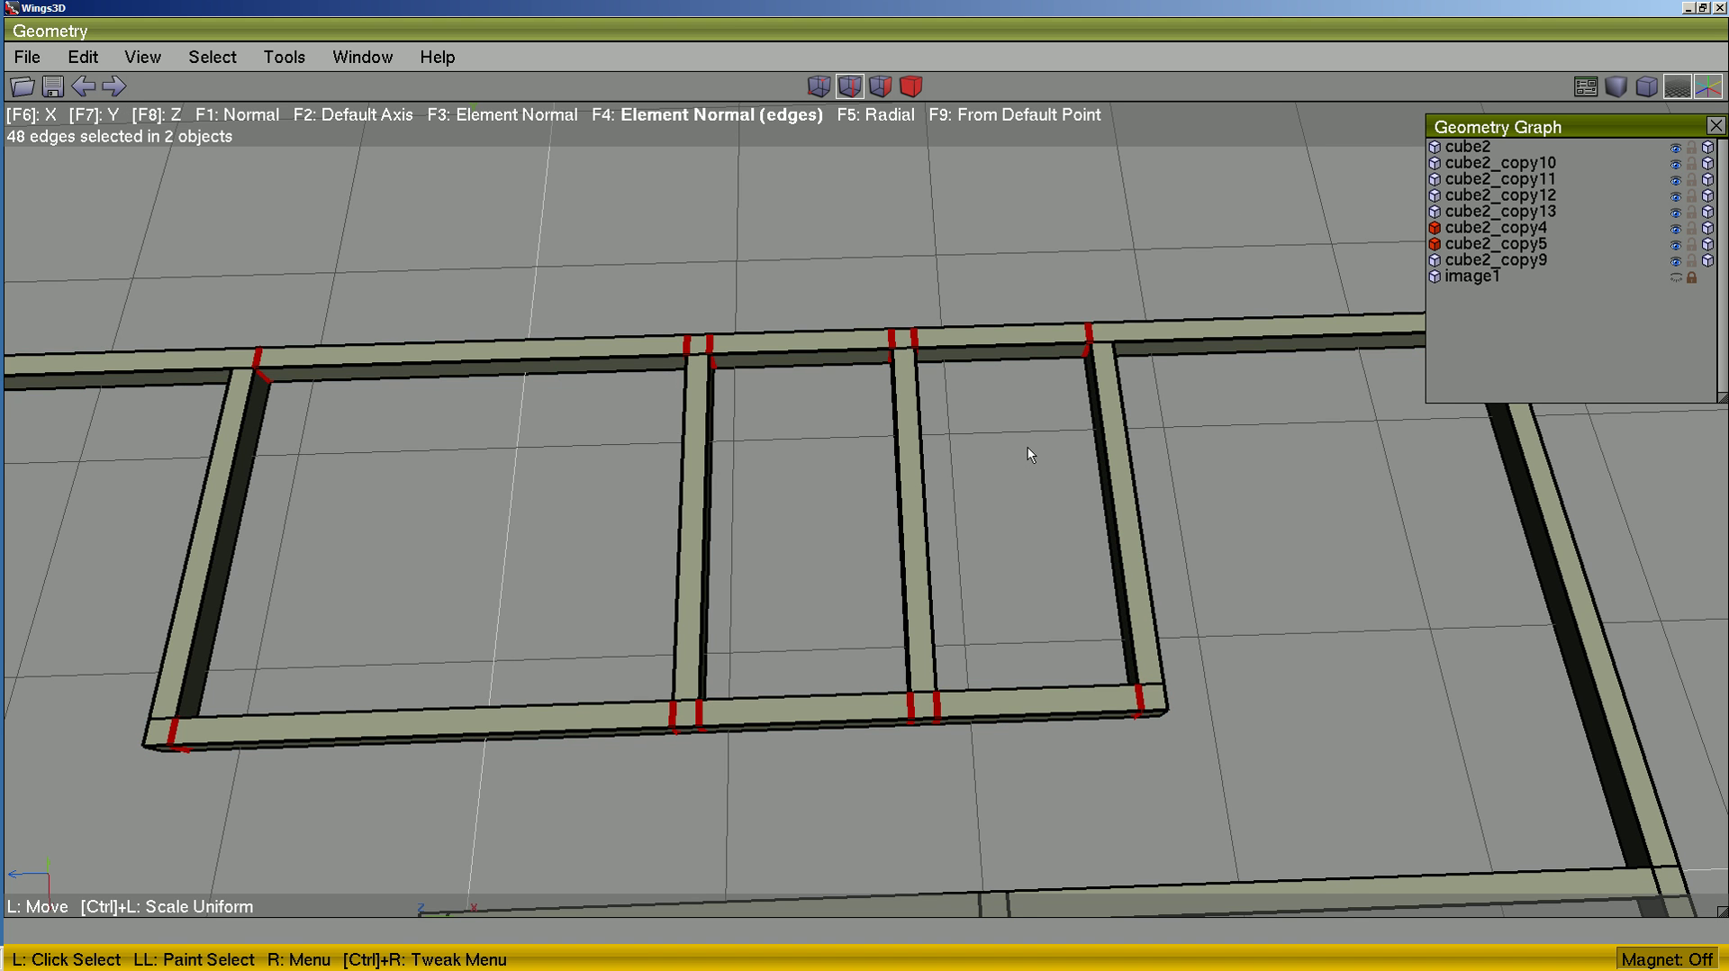
- Weld the four parallel partitions with the far exterior wall and the opposite corridor wall
{"action": "key", "text": "b"}
{"action": "left_click_drag", "start_coordinate": [1197, 480], "coordinate": [114, 580]}
{"action": "right_click", "coordinate": [472, 538]}
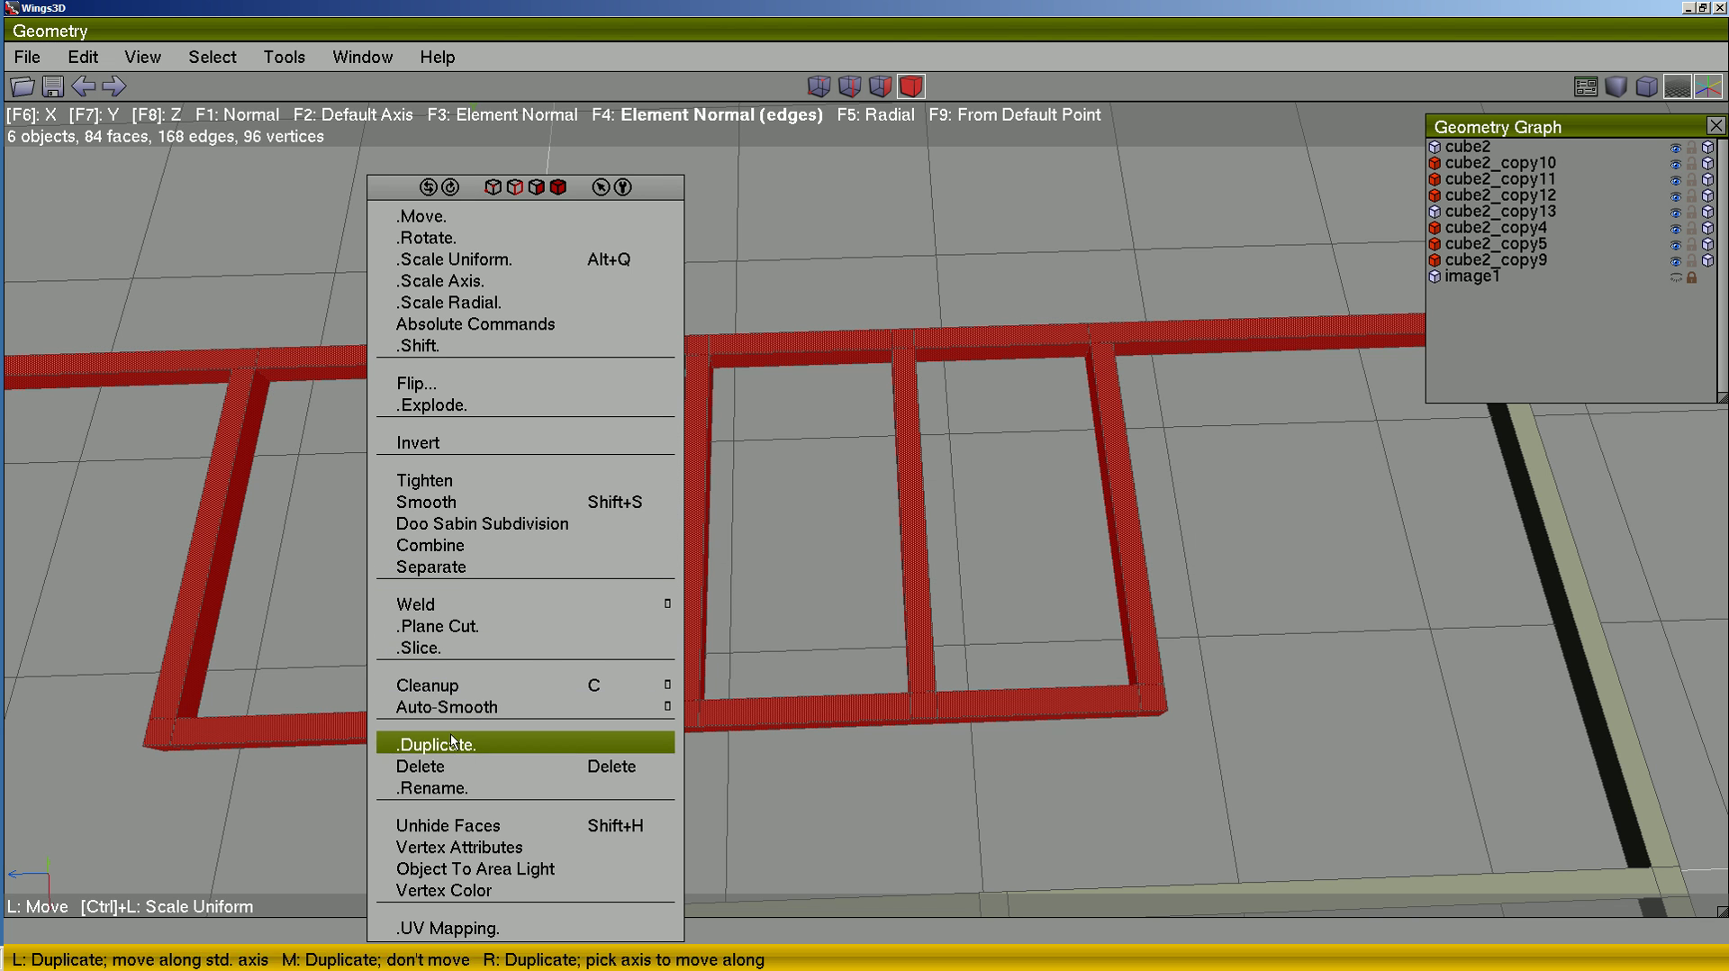
{"action": "left_click", "coordinate": [455, 604]}
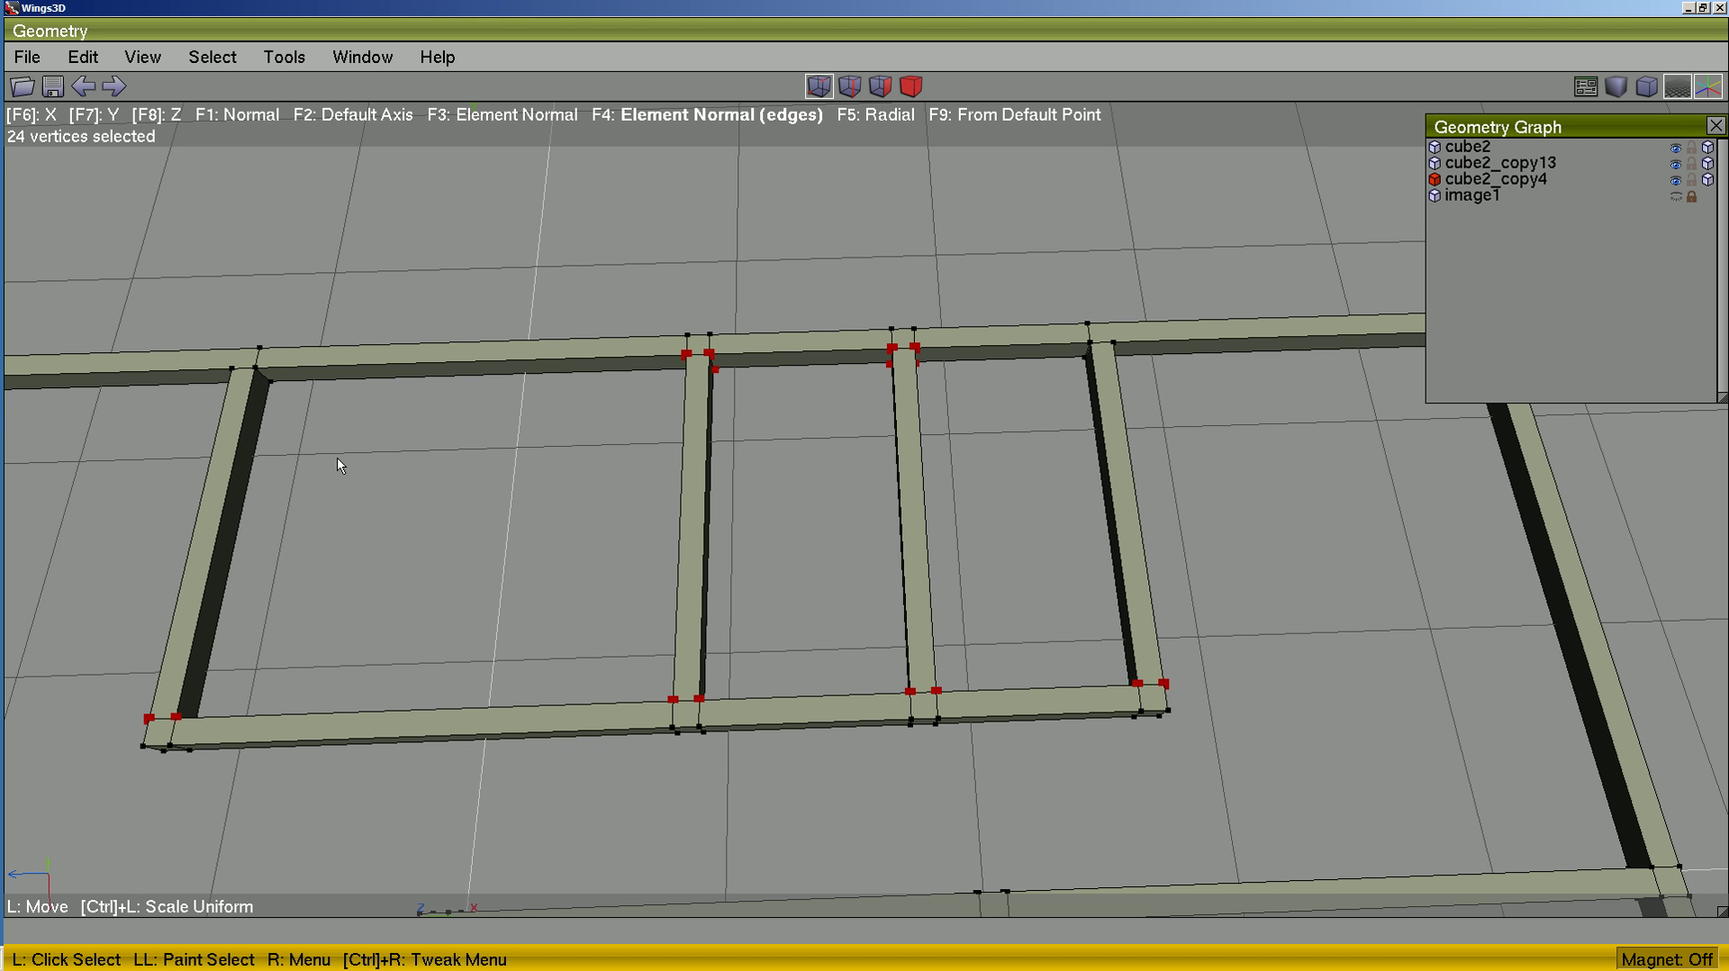
- Plane Cut the two end segments of the far exterior wall across their length, using the outer top vertices of the two outermost partitions
{"action": "middle_click_drag", "start_coordinate": [1210, 423], "coordinate": [1175, 441]}
{"action": "key", "text": "space"}
{"action": "left_click", "coordinate": [1108, 435]}
{"action": "middle_click_drag", "start_coordinate": [421, 574], "coordinate": [685, 555]}
{"action": "left_click", "coordinate": [304, 447]}
{"action": "right_click", "coordinate": [433, 345]}
{"action": "left_click", "coordinate": [494, 551]}
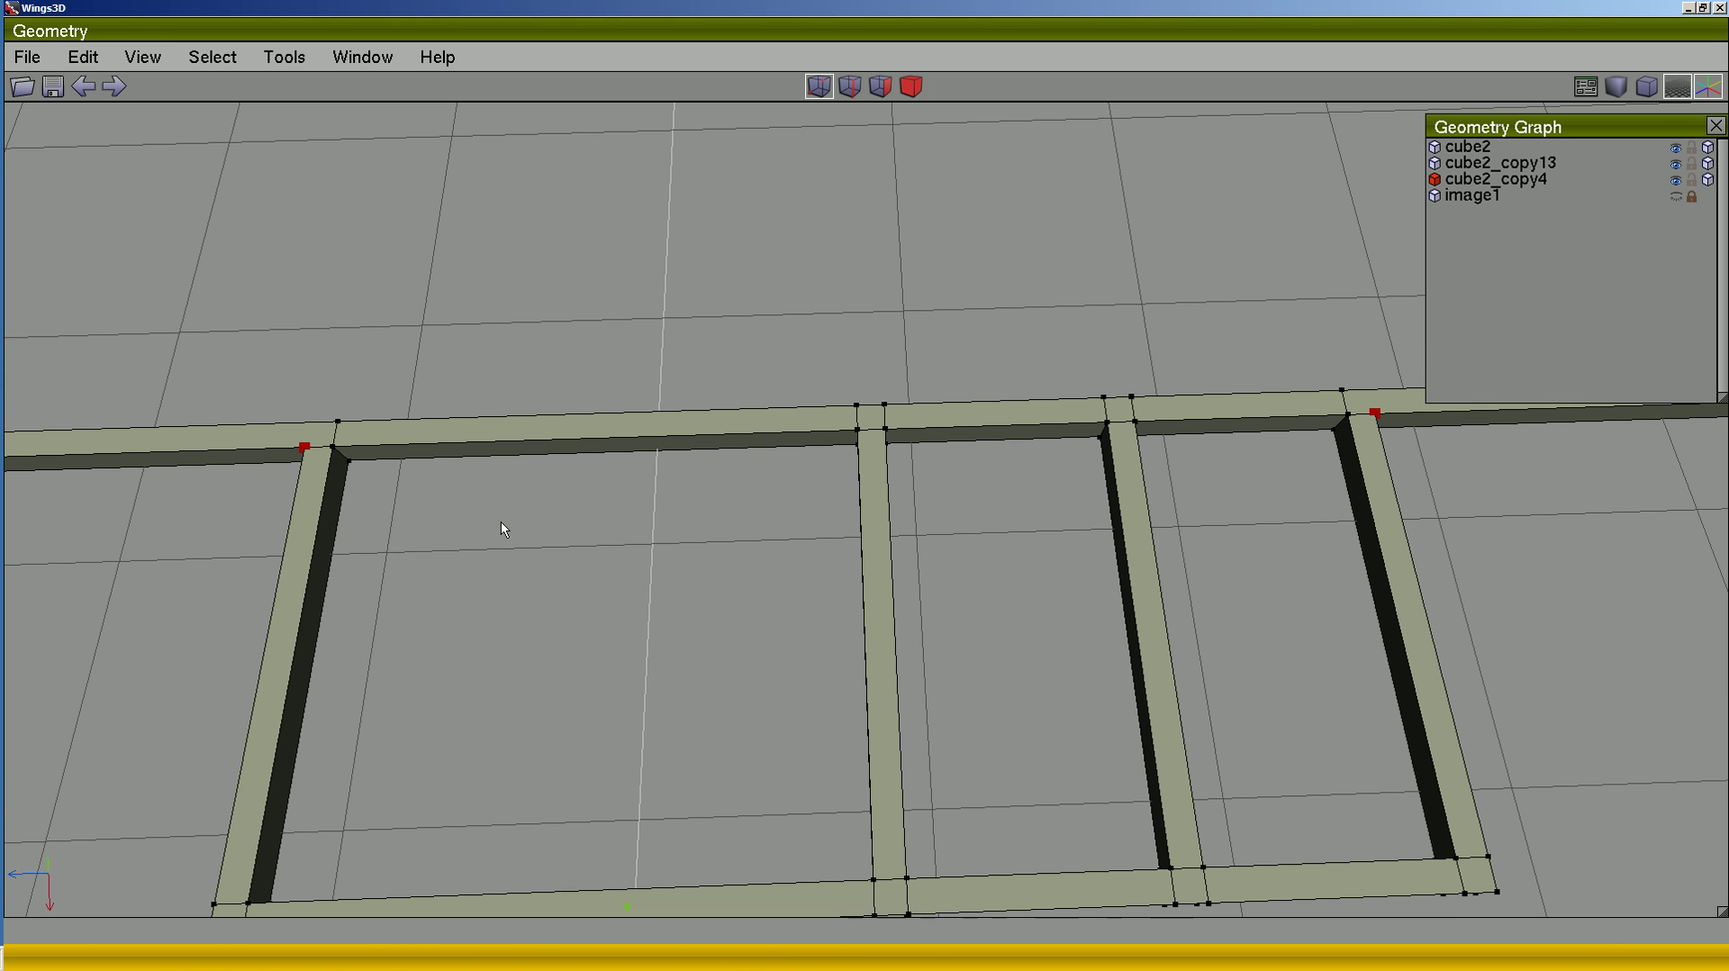
{"action": "left_click", "coordinate": [279, 446]}
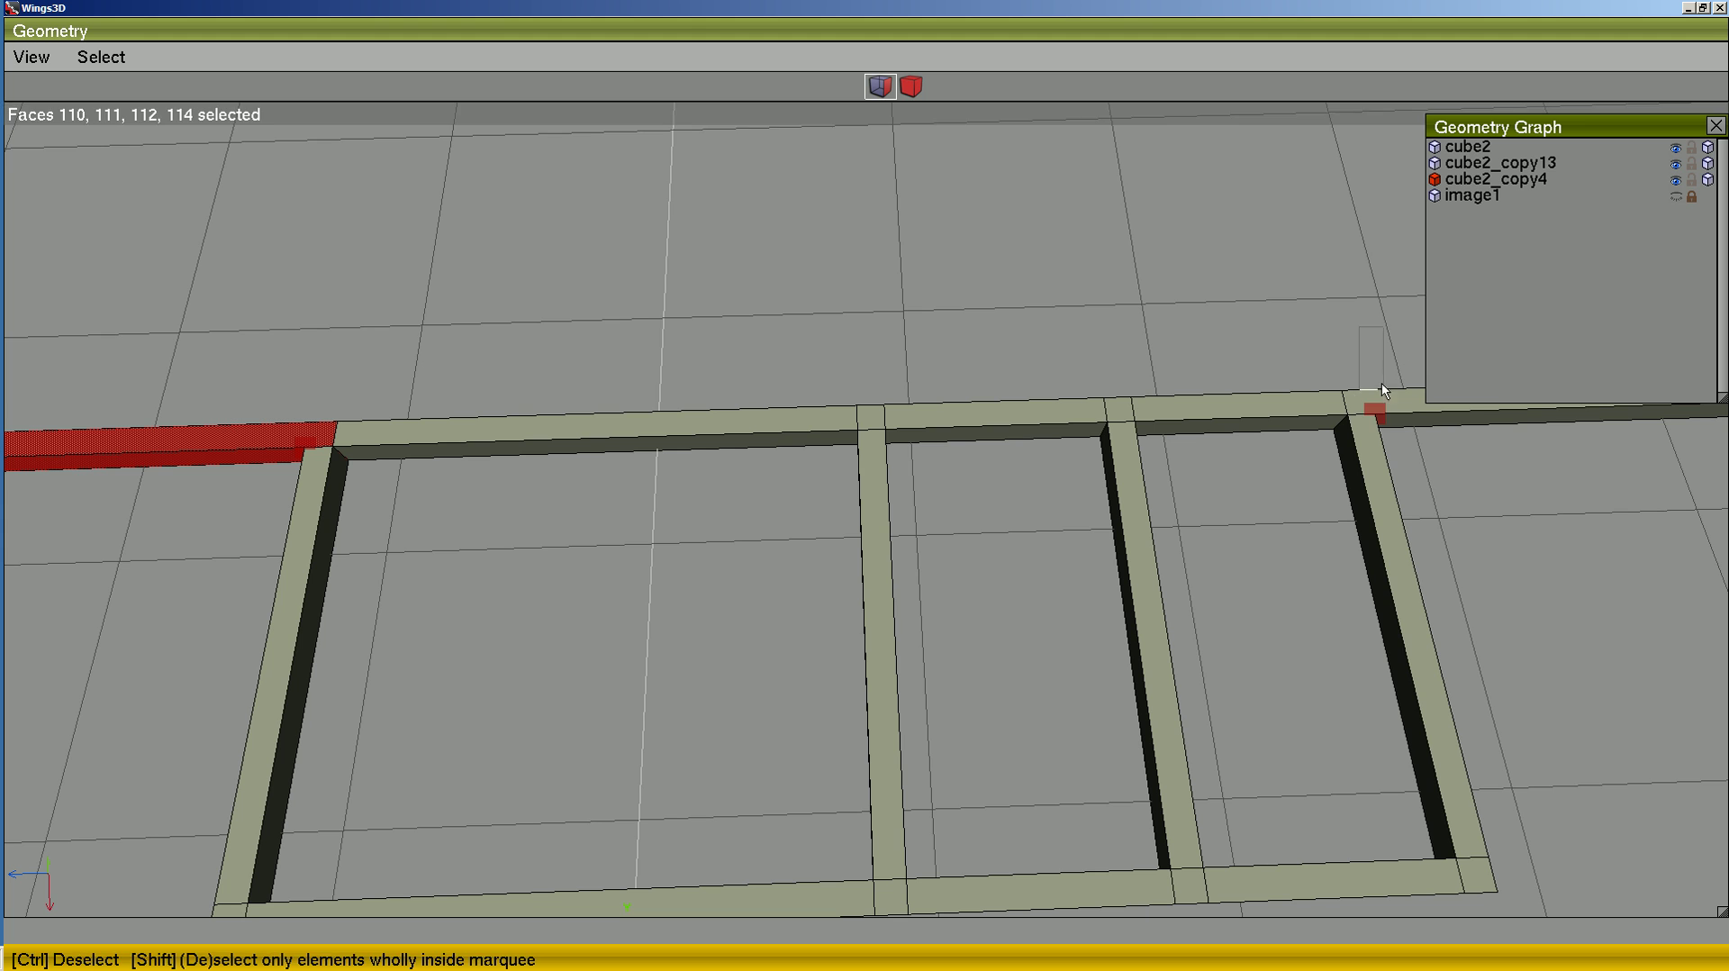
{"action": "left_click", "coordinate": [1394, 450]}
{"action": "right_click", "coordinate": [1247, 527]}
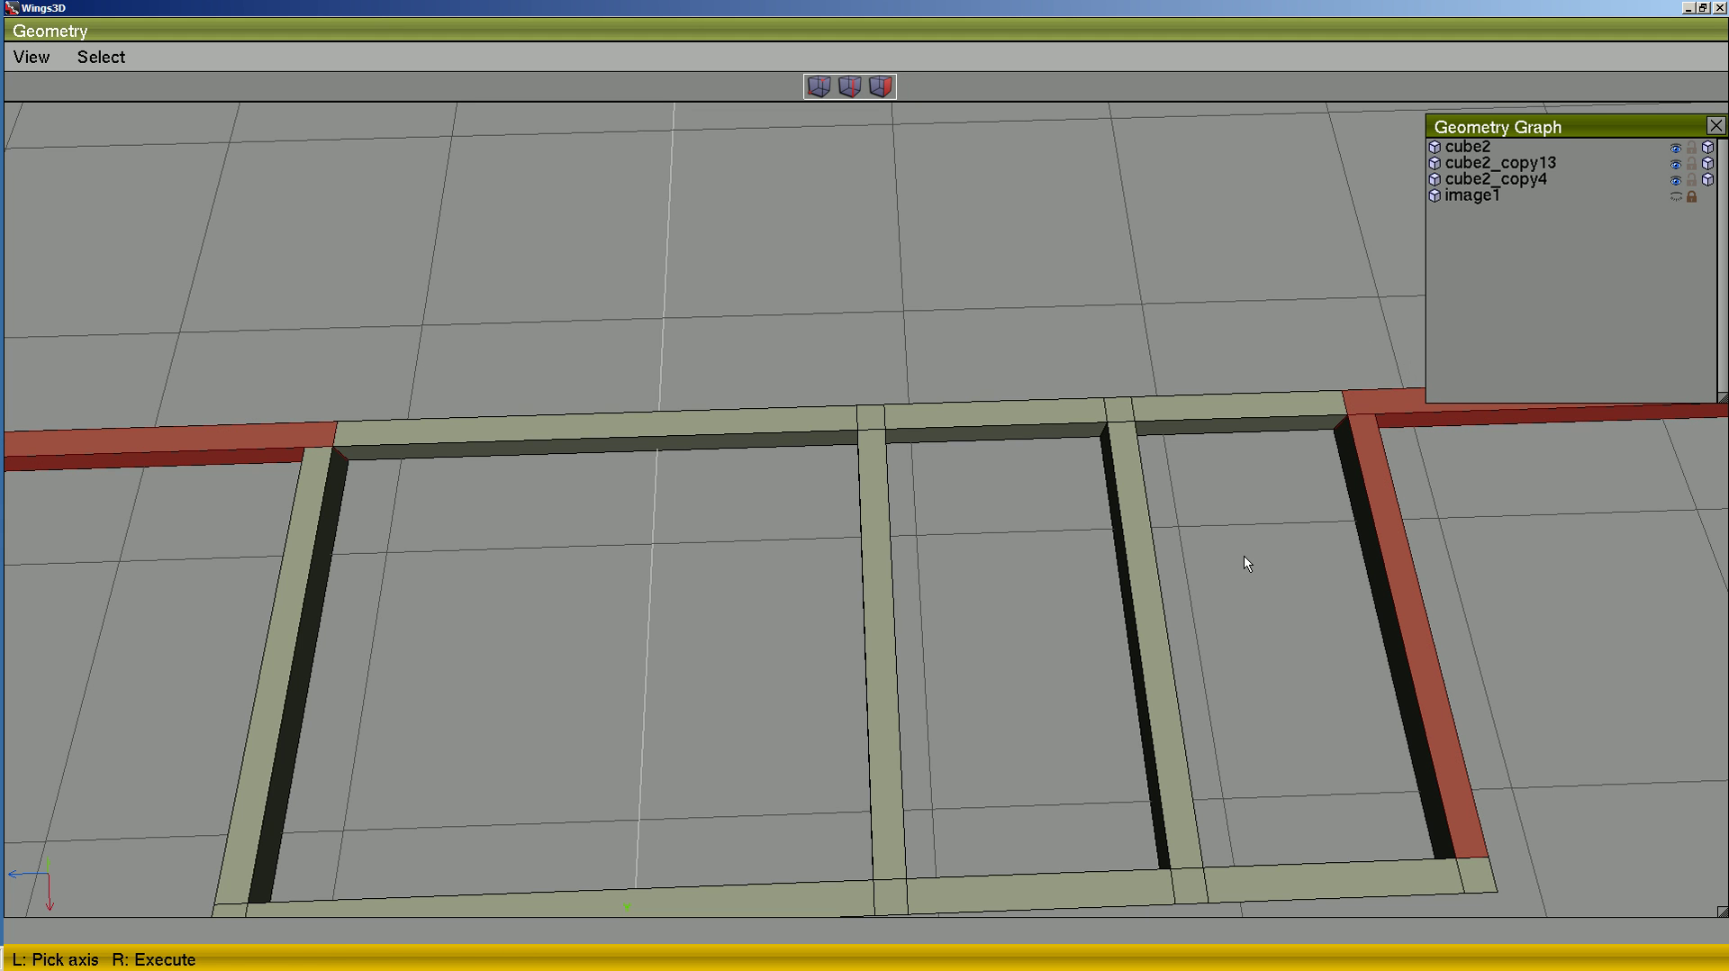
{"action": "left_click", "coordinate": [1234, 393]}
{"action": "right_click", "coordinate": [1232, 391]}
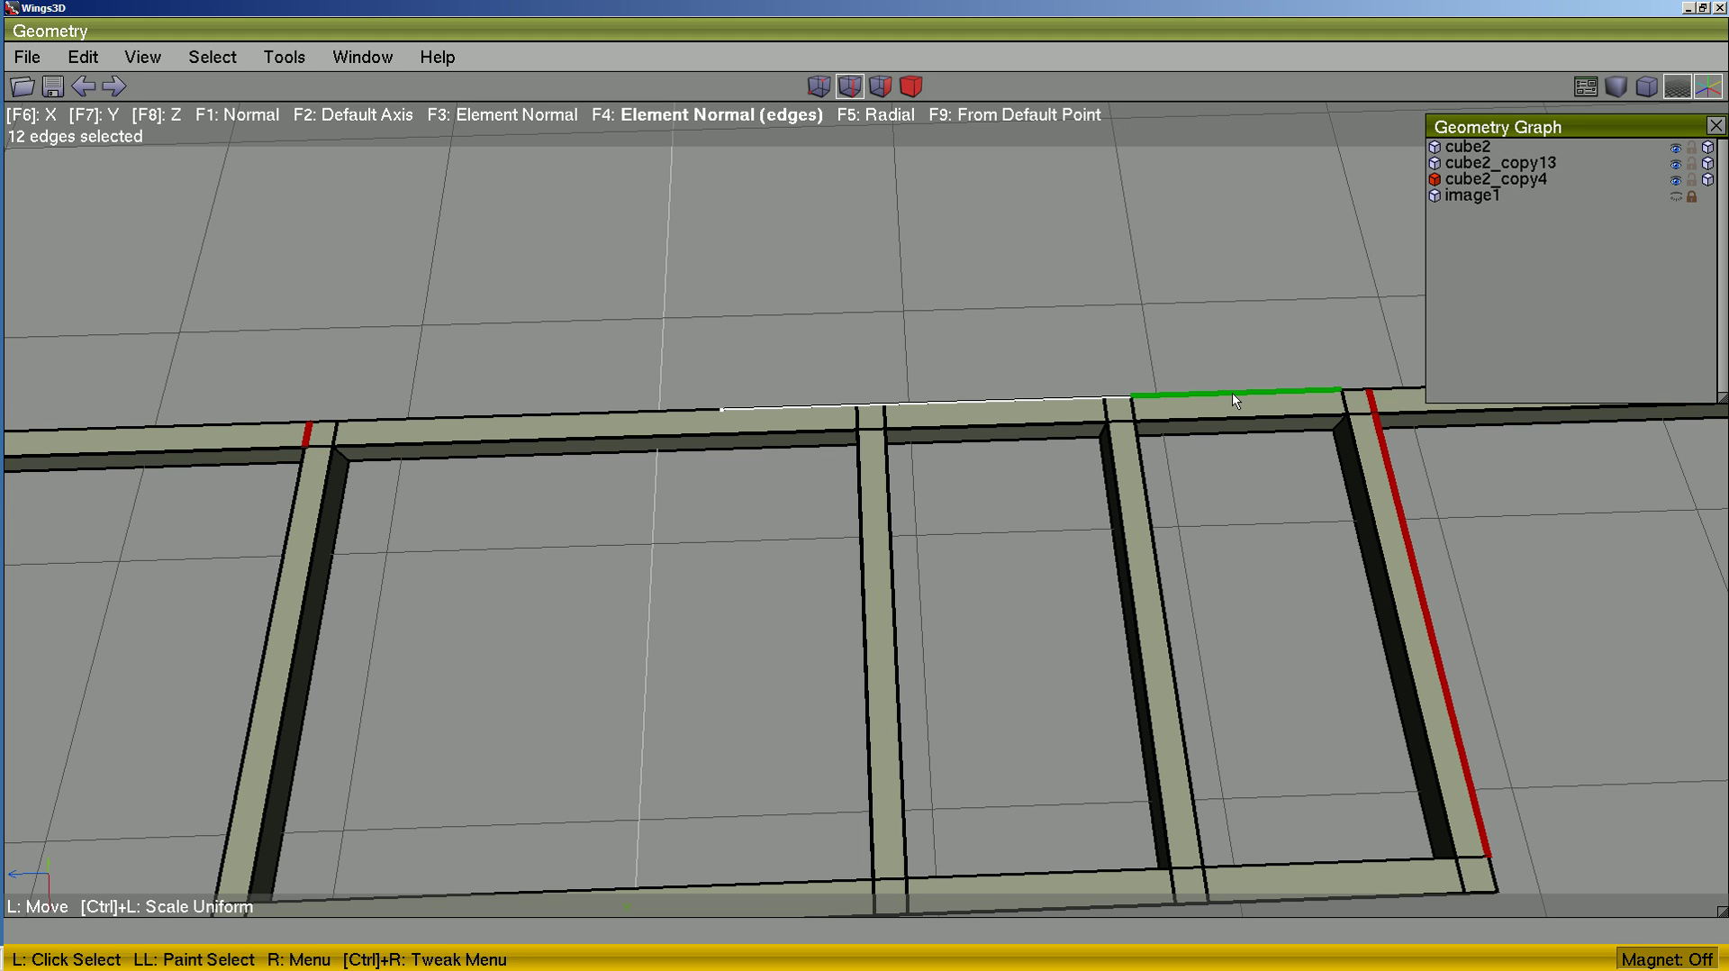
- Weld the far exterior wall with the two outermost partitions and check the joints in the smoothed preview
{"action": "key", "text": "b"}
{"action": "right_click", "coordinate": [997, 272]}
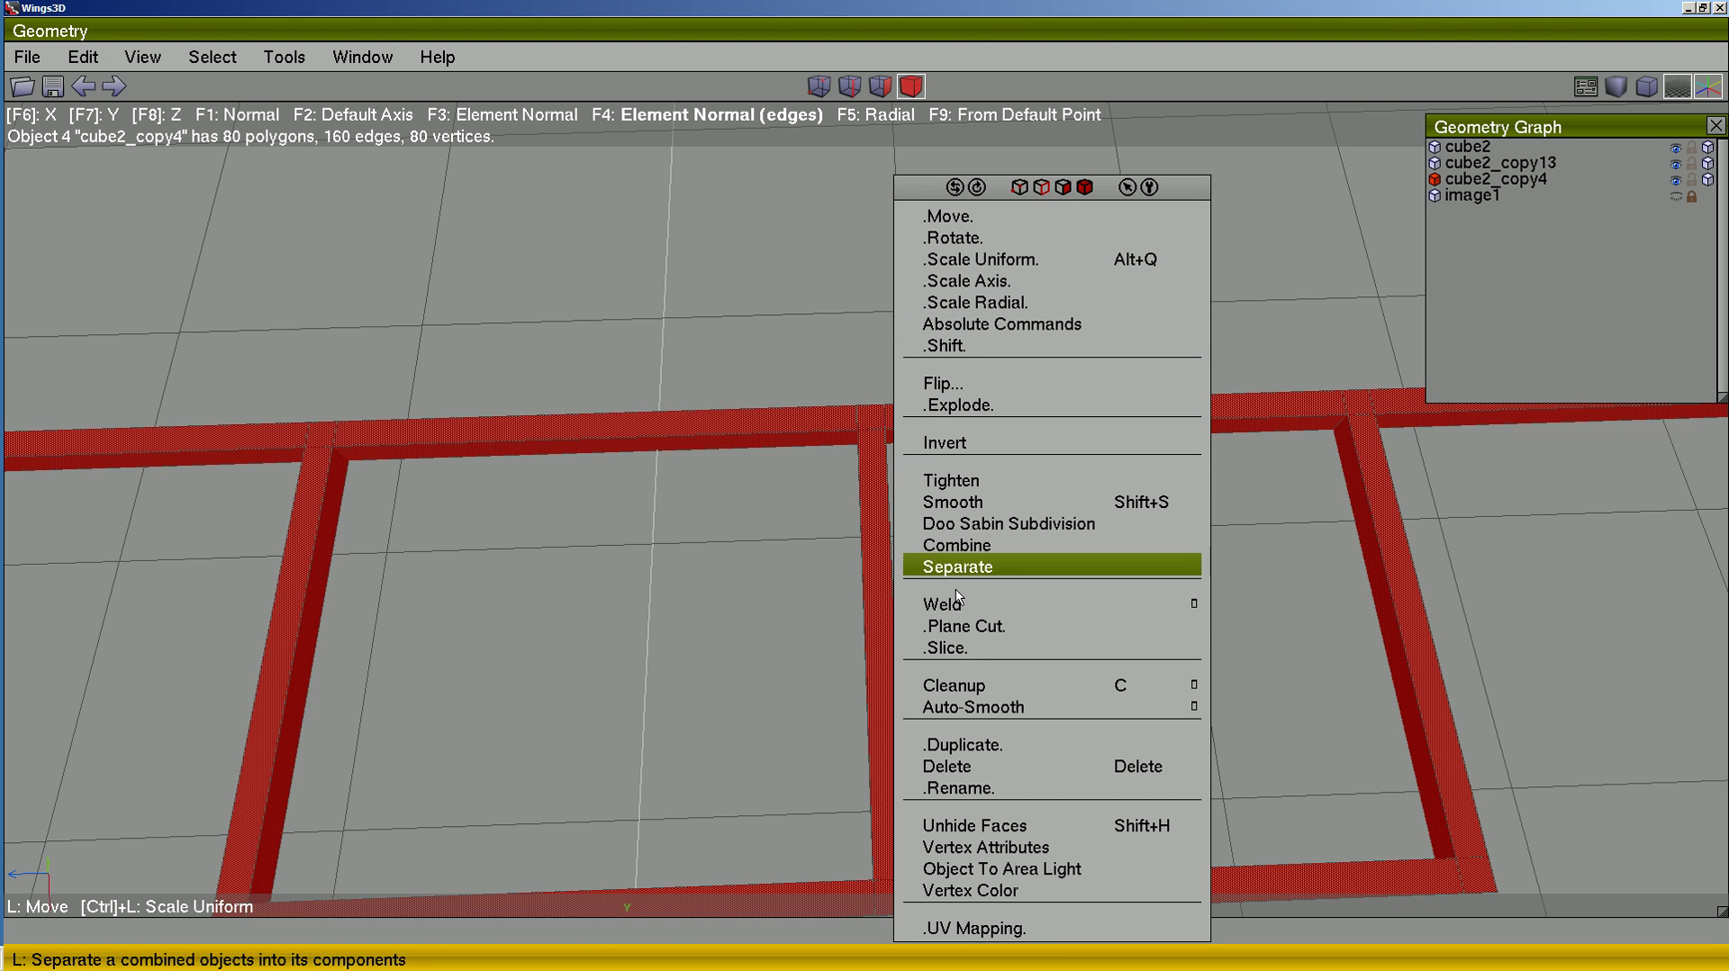
{"action": "left_click", "coordinate": [941, 598]}
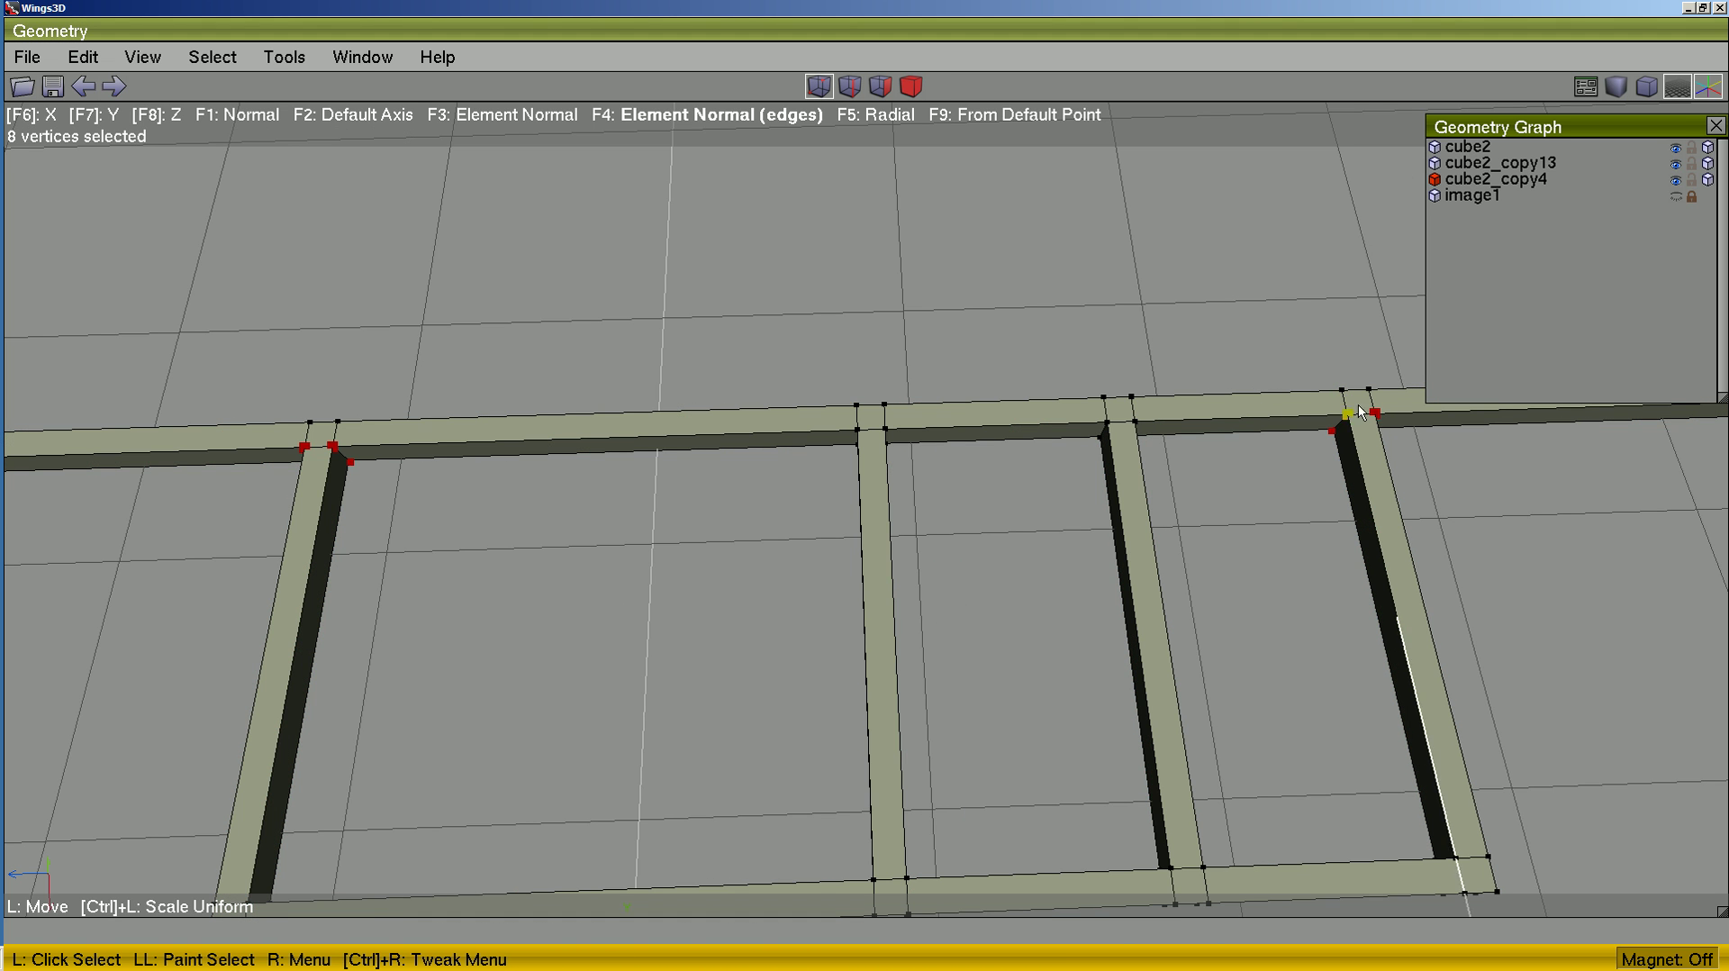
{"action": "scroll", "coordinate": [626, 546], "scroll_direction": "down", "scroll_amount": 6}
{"action": "middle_click_drag", "start_coordinate": [695, 573], "coordinate": [612, 385]}
{"action": "key", "text": "Tab"}
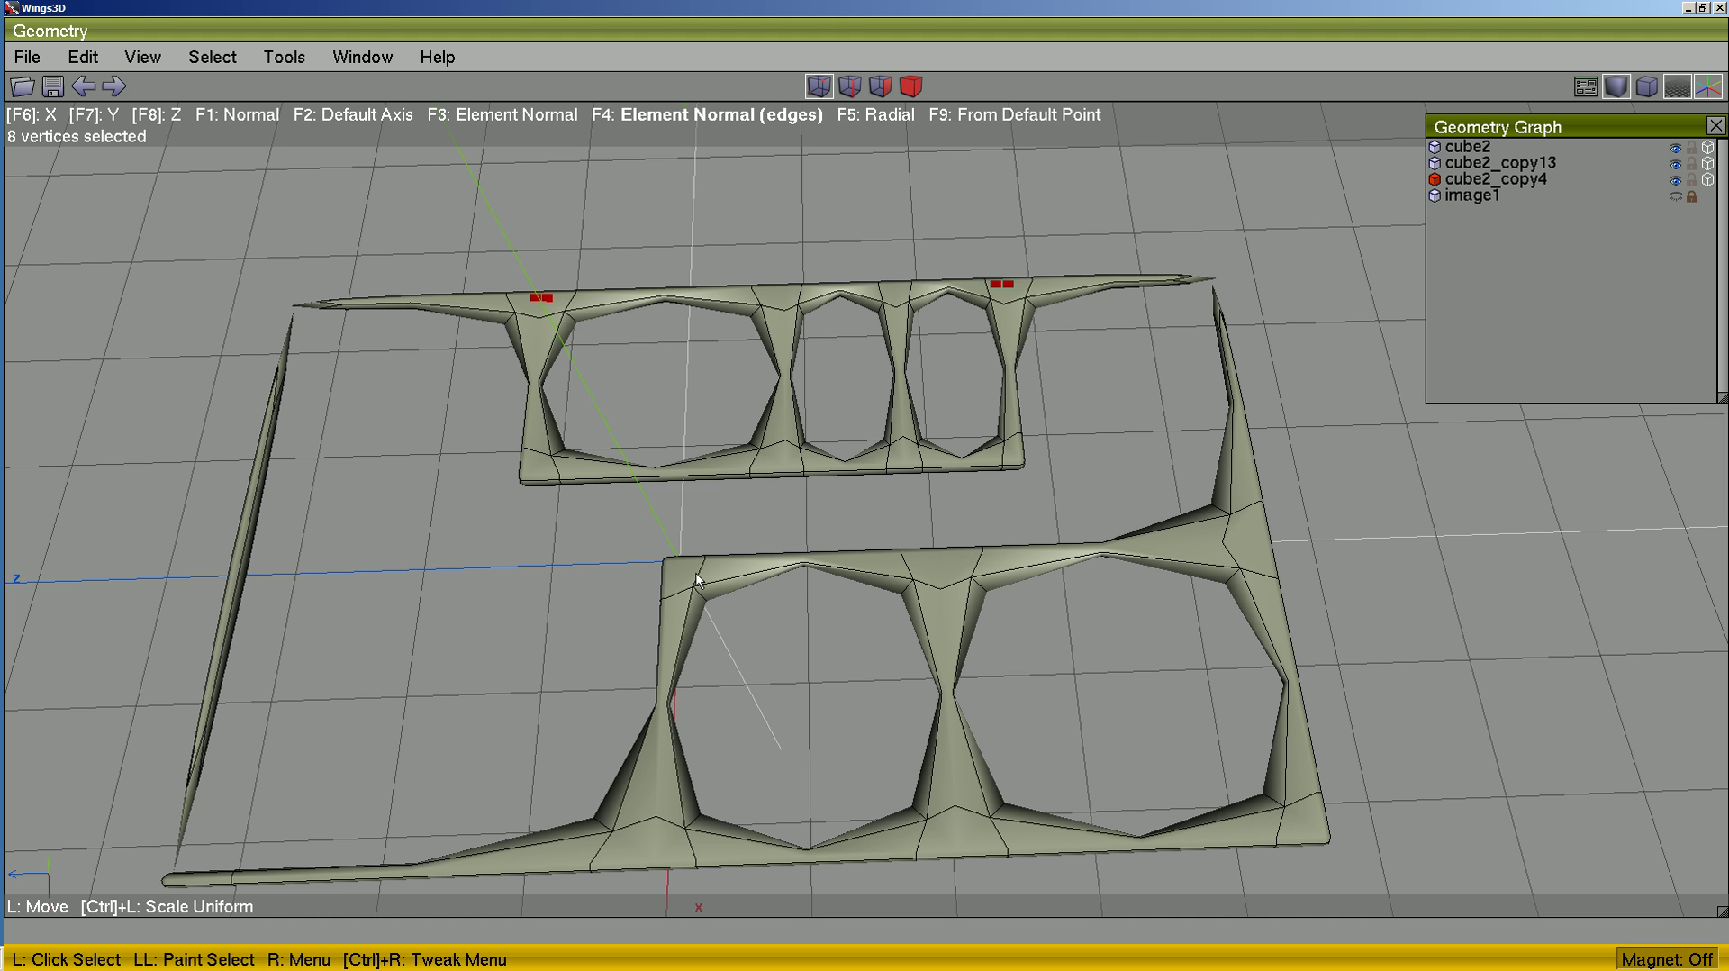
{"action": "key", "text": "Tab"}
- Plane Cut both outer ends of the far exterior wall across their length, using the inner top corner vertices of the two side walls
{"action": "middle_click_drag", "start_coordinate": [520, 597], "coordinate": [902, 732]}
{"action": "scroll", "coordinate": [698, 712], "scroll_direction": "up", "scroll_amount": 4}
{"action": "key", "text": "space"}
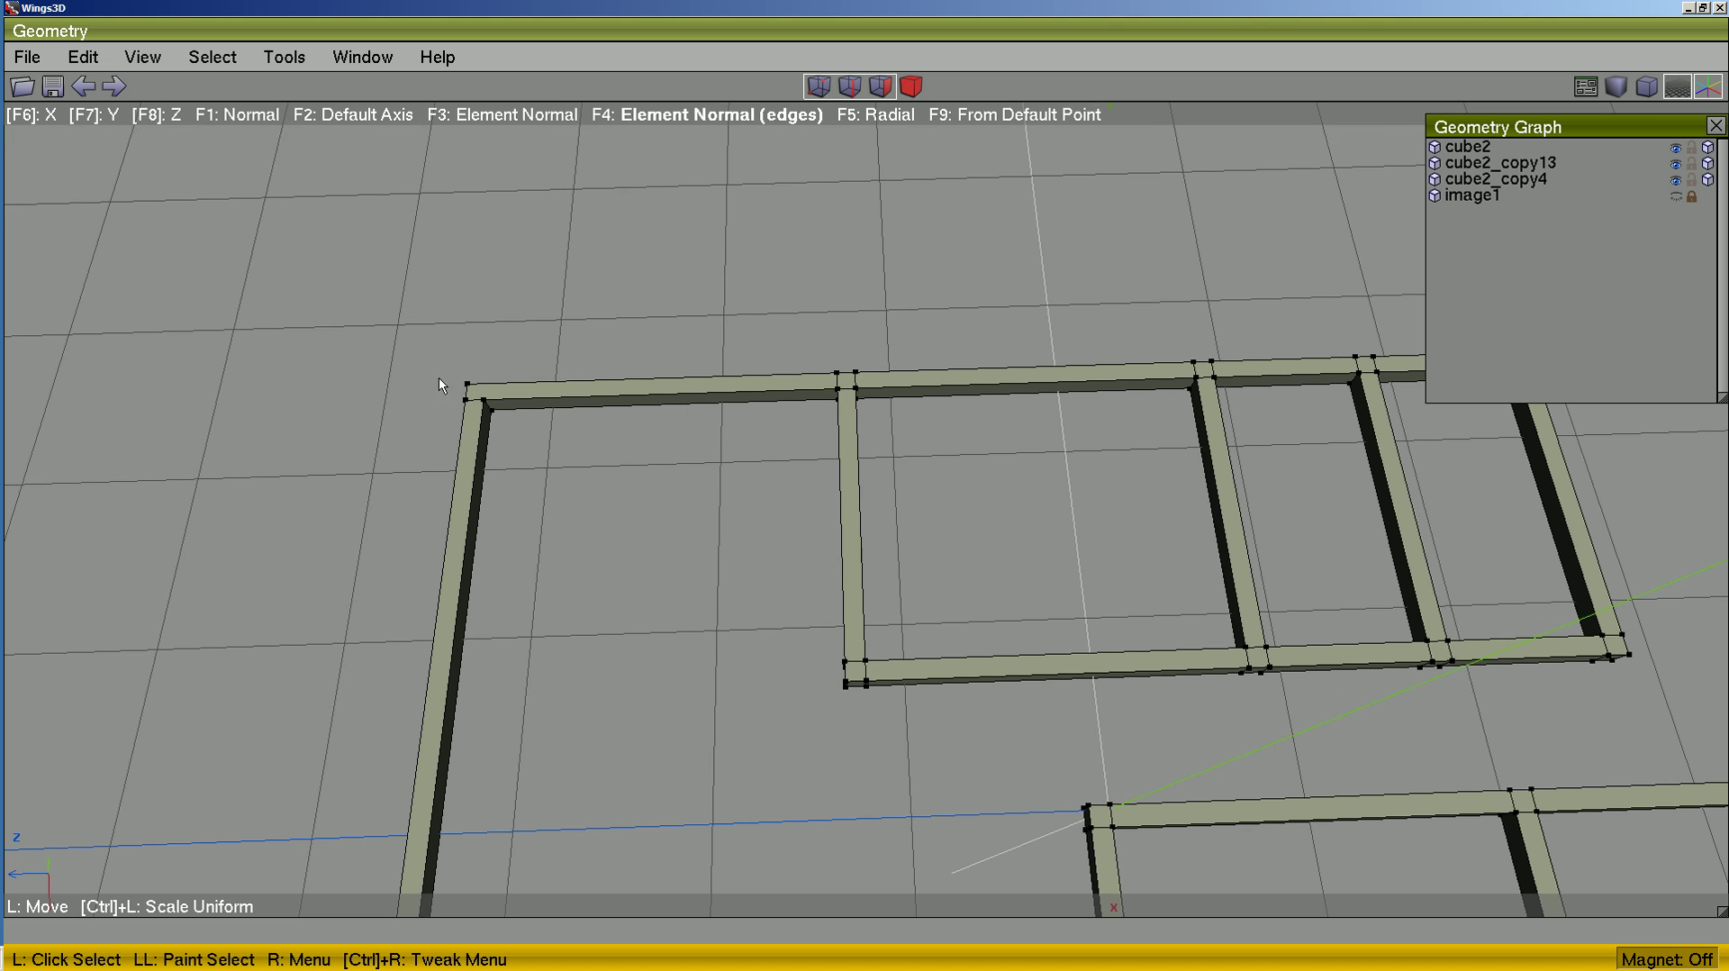
{"action": "left_click", "coordinate": [481, 398]}
{"action": "middle_click_drag", "start_coordinate": [635, 514], "coordinate": [699, 528]}
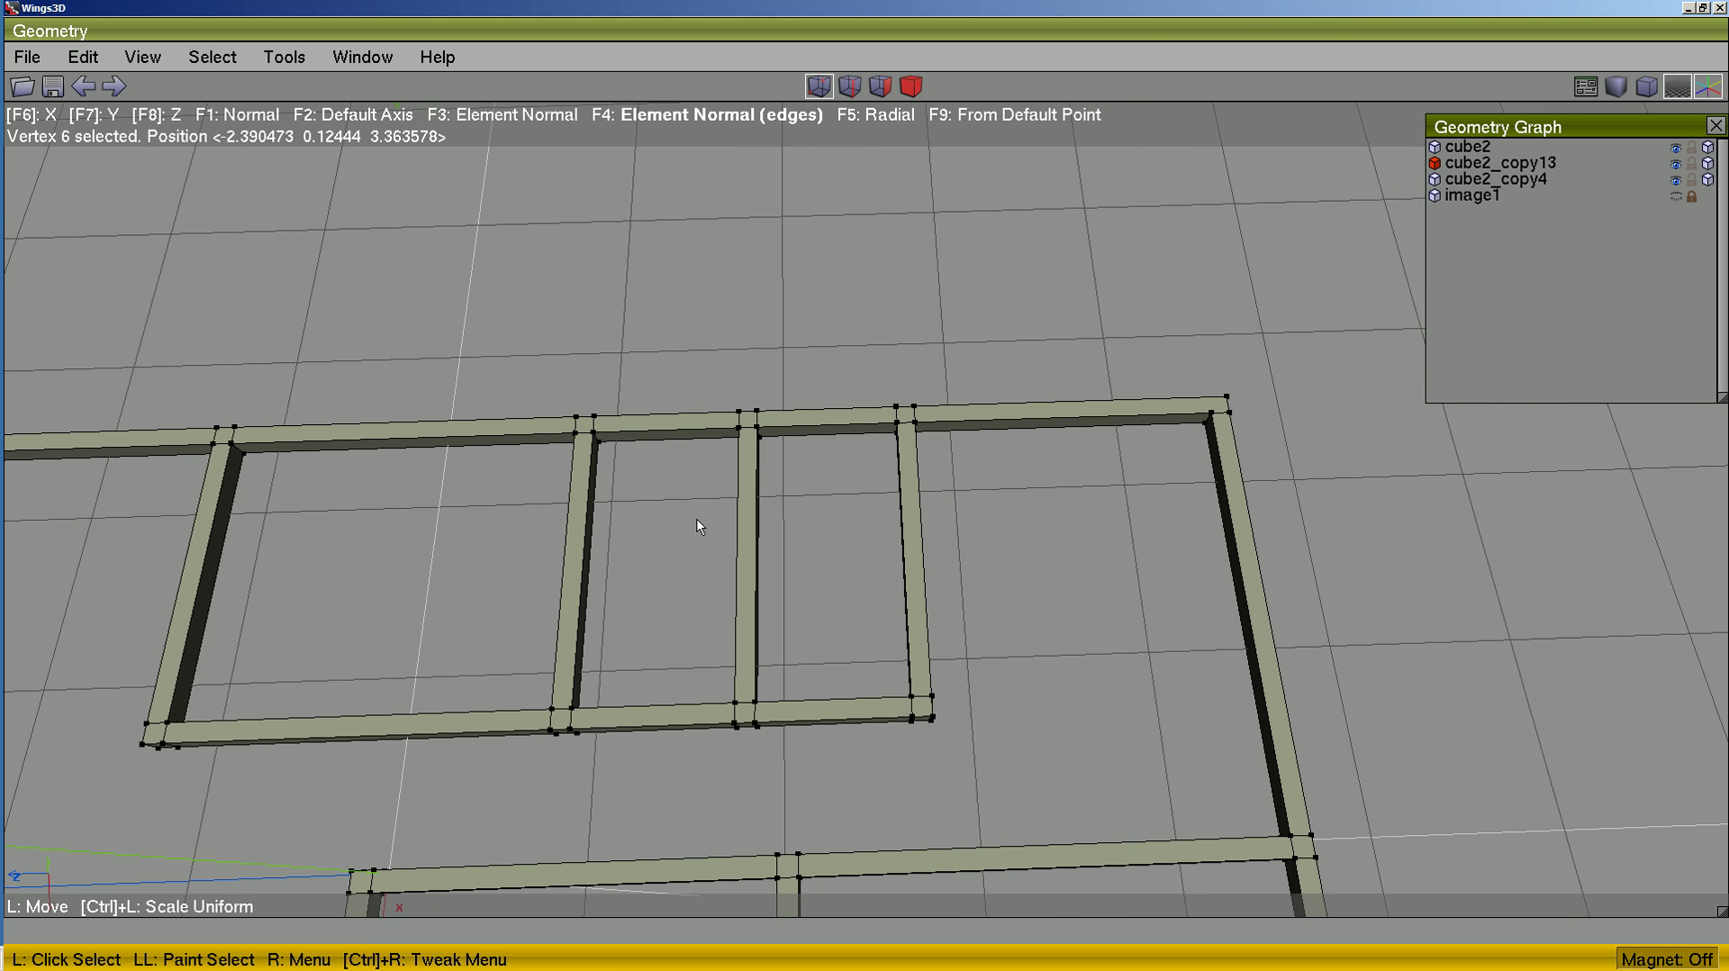
{"action": "right_click", "coordinate": [1333, 417]}
{"action": "left_click", "coordinate": [1315, 560]}
{"action": "left_click", "coordinate": [1301, 515]}
{"action": "right_click", "coordinate": [1301, 417]}
{"action": "right_click", "coordinate": [1312, 571]}
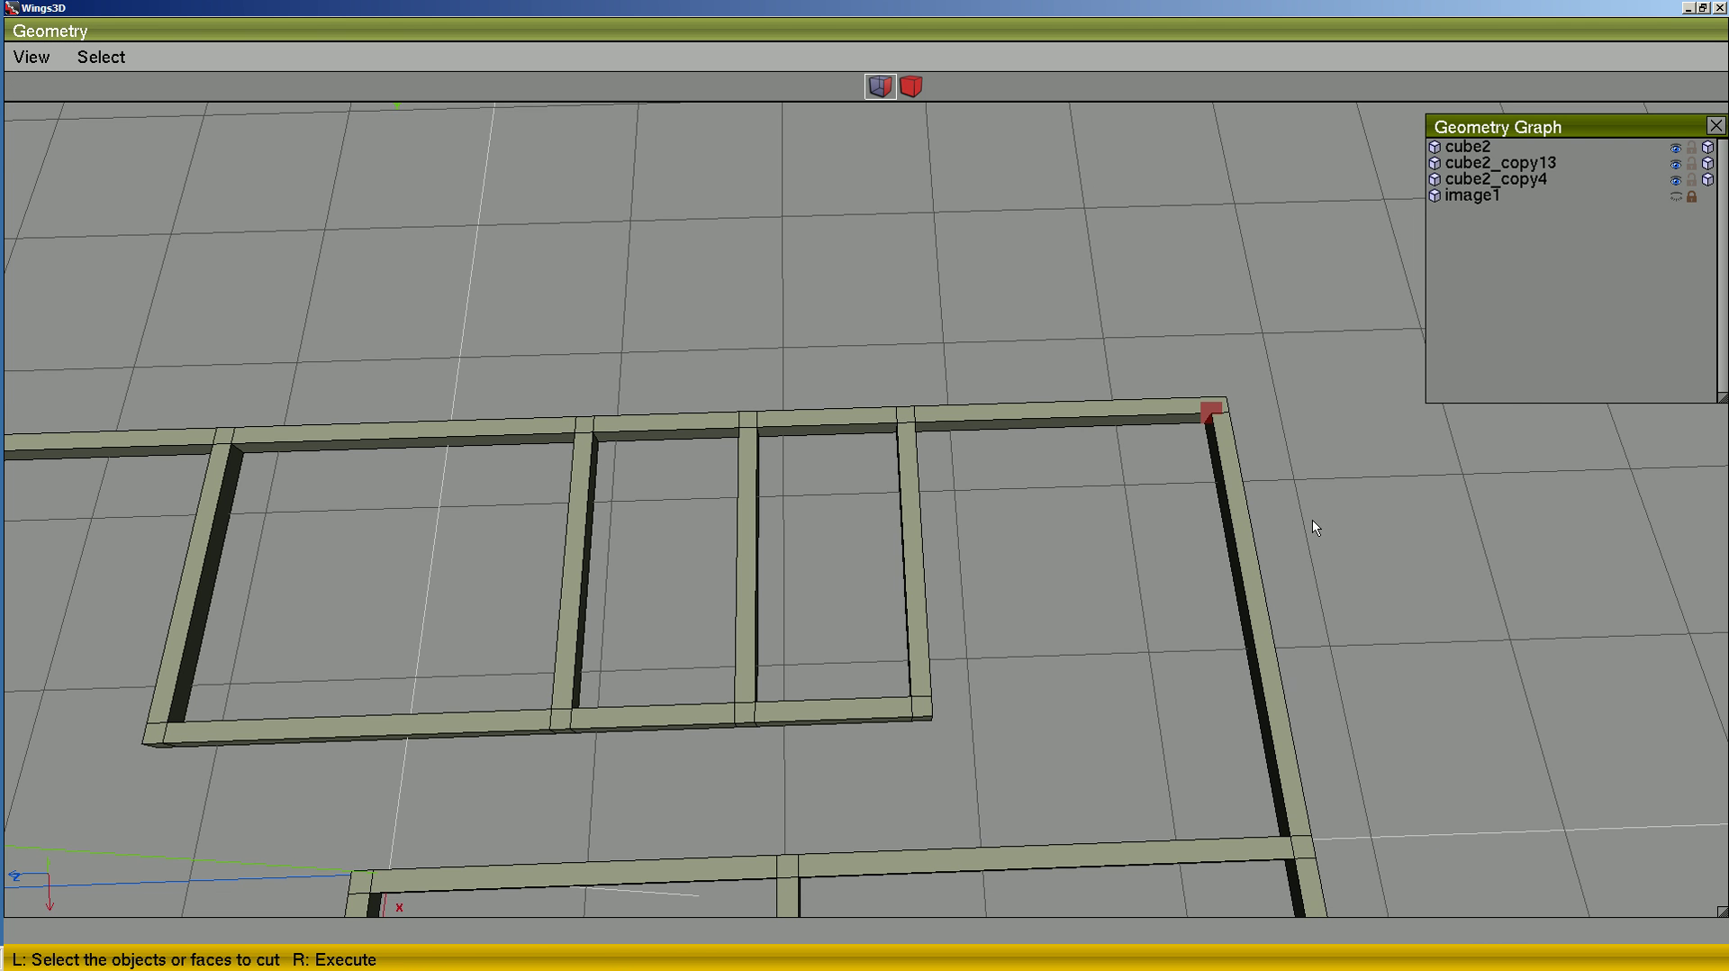
{"action": "middle_click_drag", "start_coordinate": [1032, 627], "coordinate": [407, 717]}
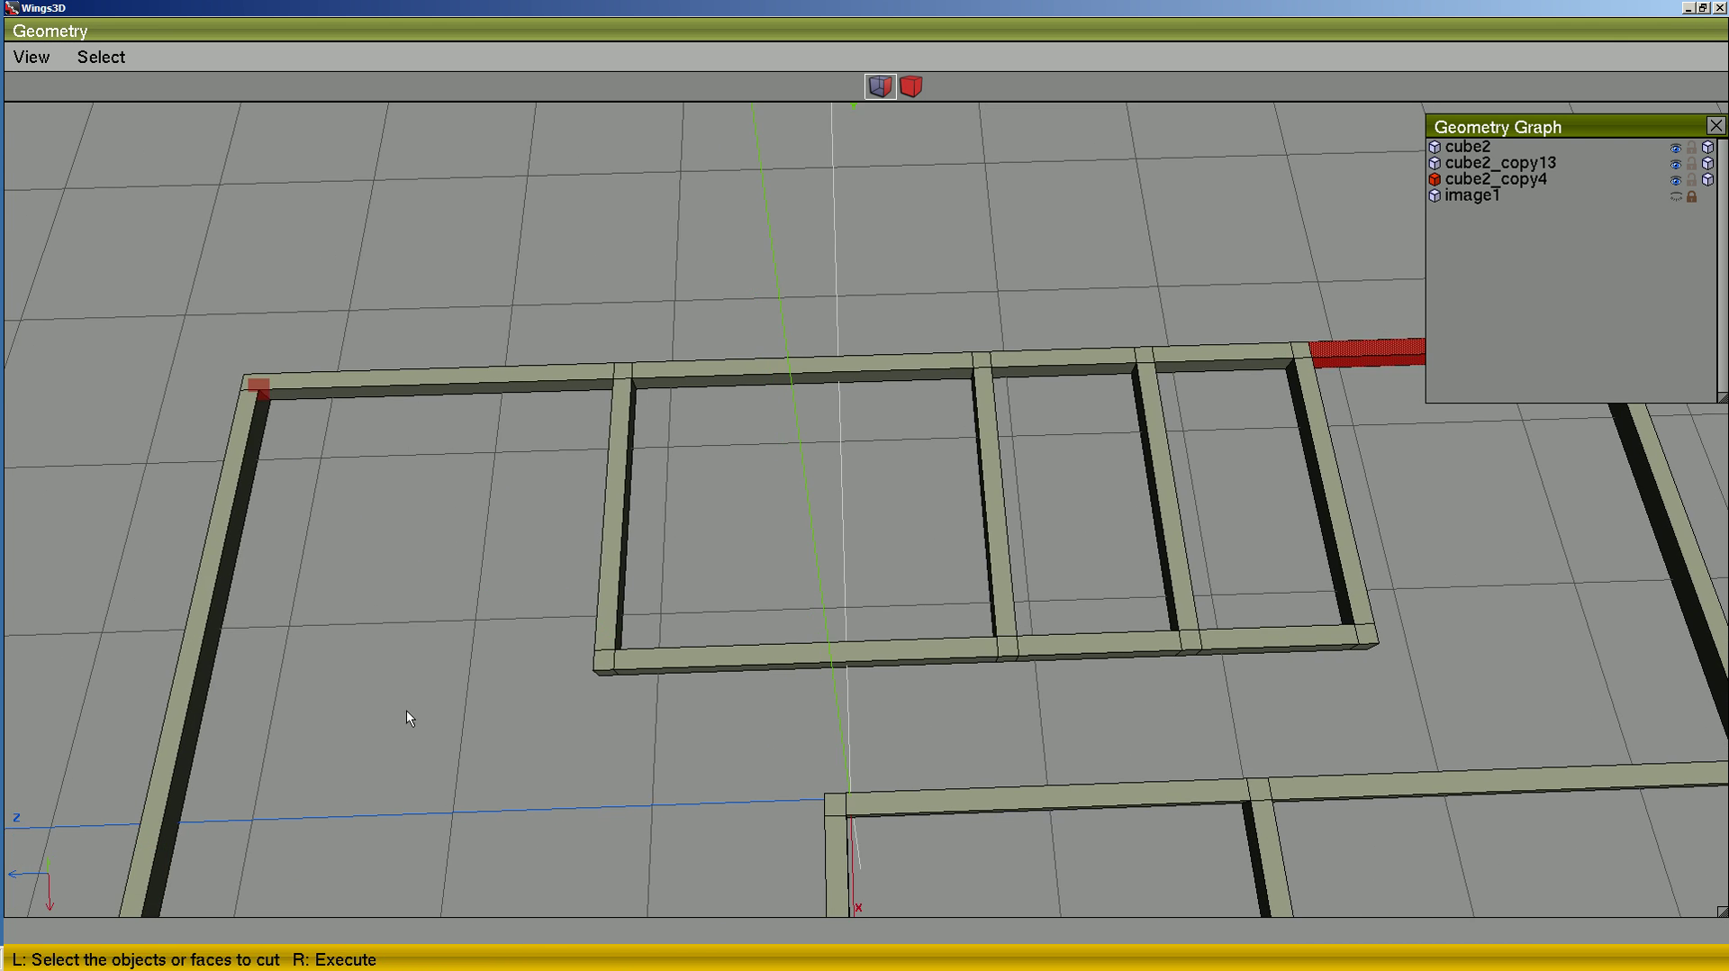
{"action": "left_click_drag", "start_coordinate": [402, 306], "coordinate": [469, 494]}
{"action": "right_click", "coordinate": [468, 494]}
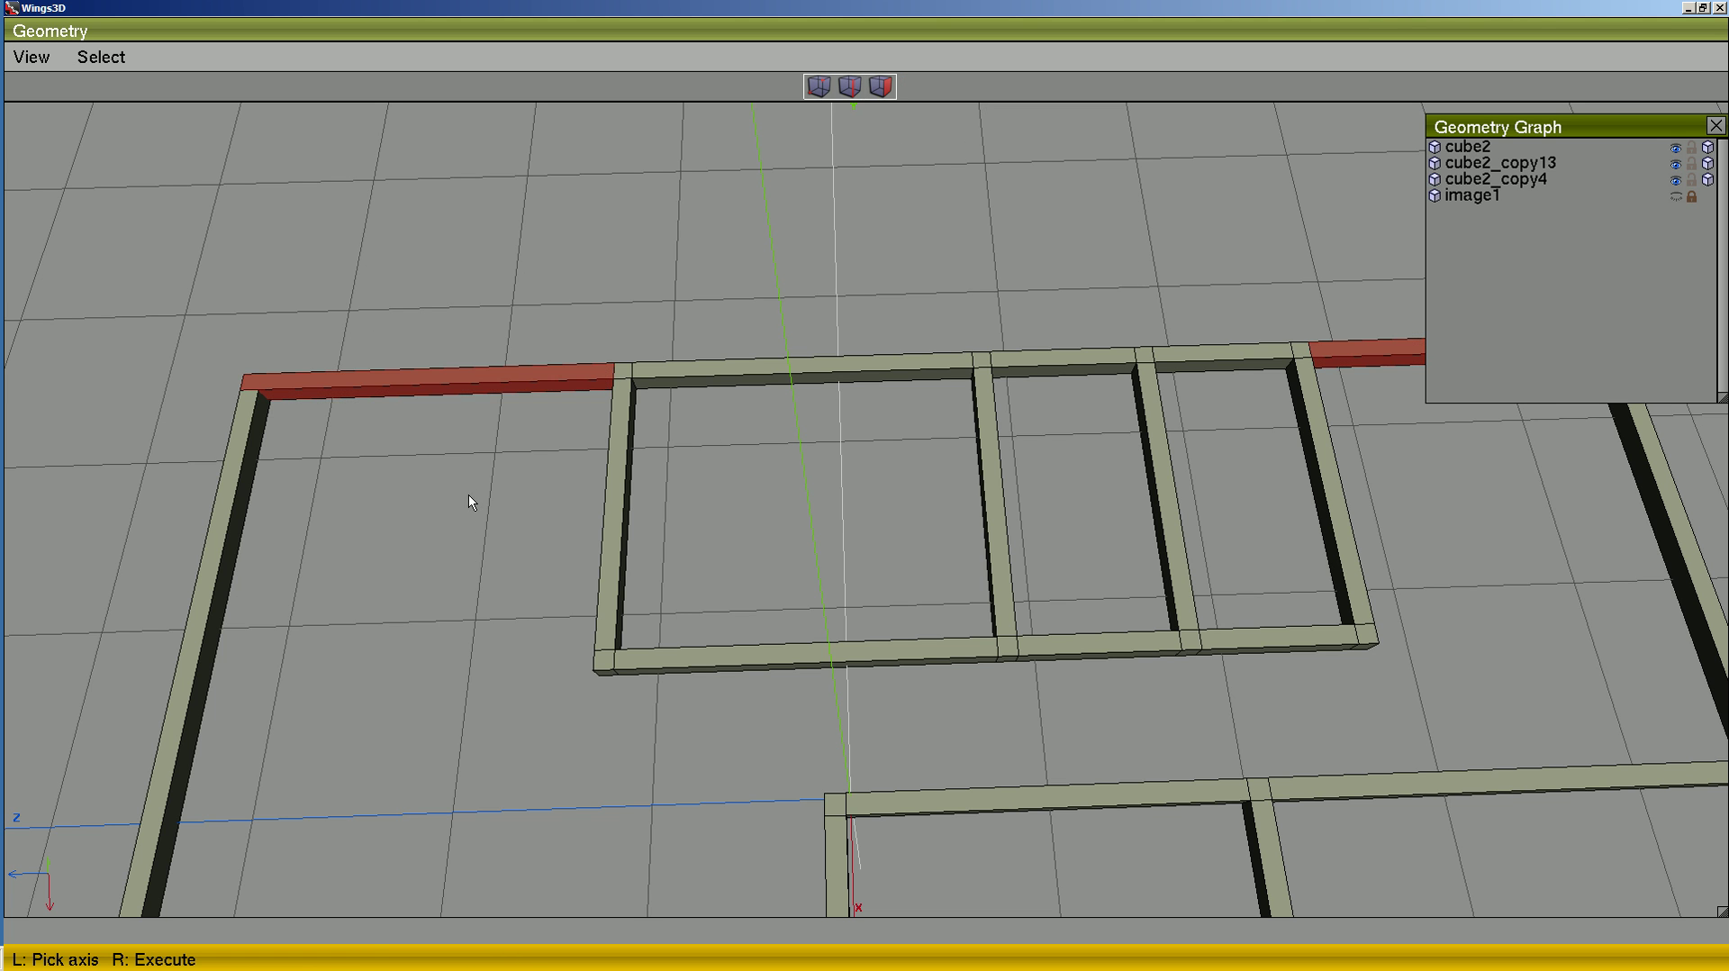
{"action": "left_click", "coordinate": [463, 383]}
{"action": "right_click", "coordinate": [476, 407]}
- Weld the far wall object and both remaining wall objects into a single connected object
{"action": "middle_click_drag", "start_coordinate": [537, 546], "coordinate": [312, 524]}
{"action": "key", "text": "b"}
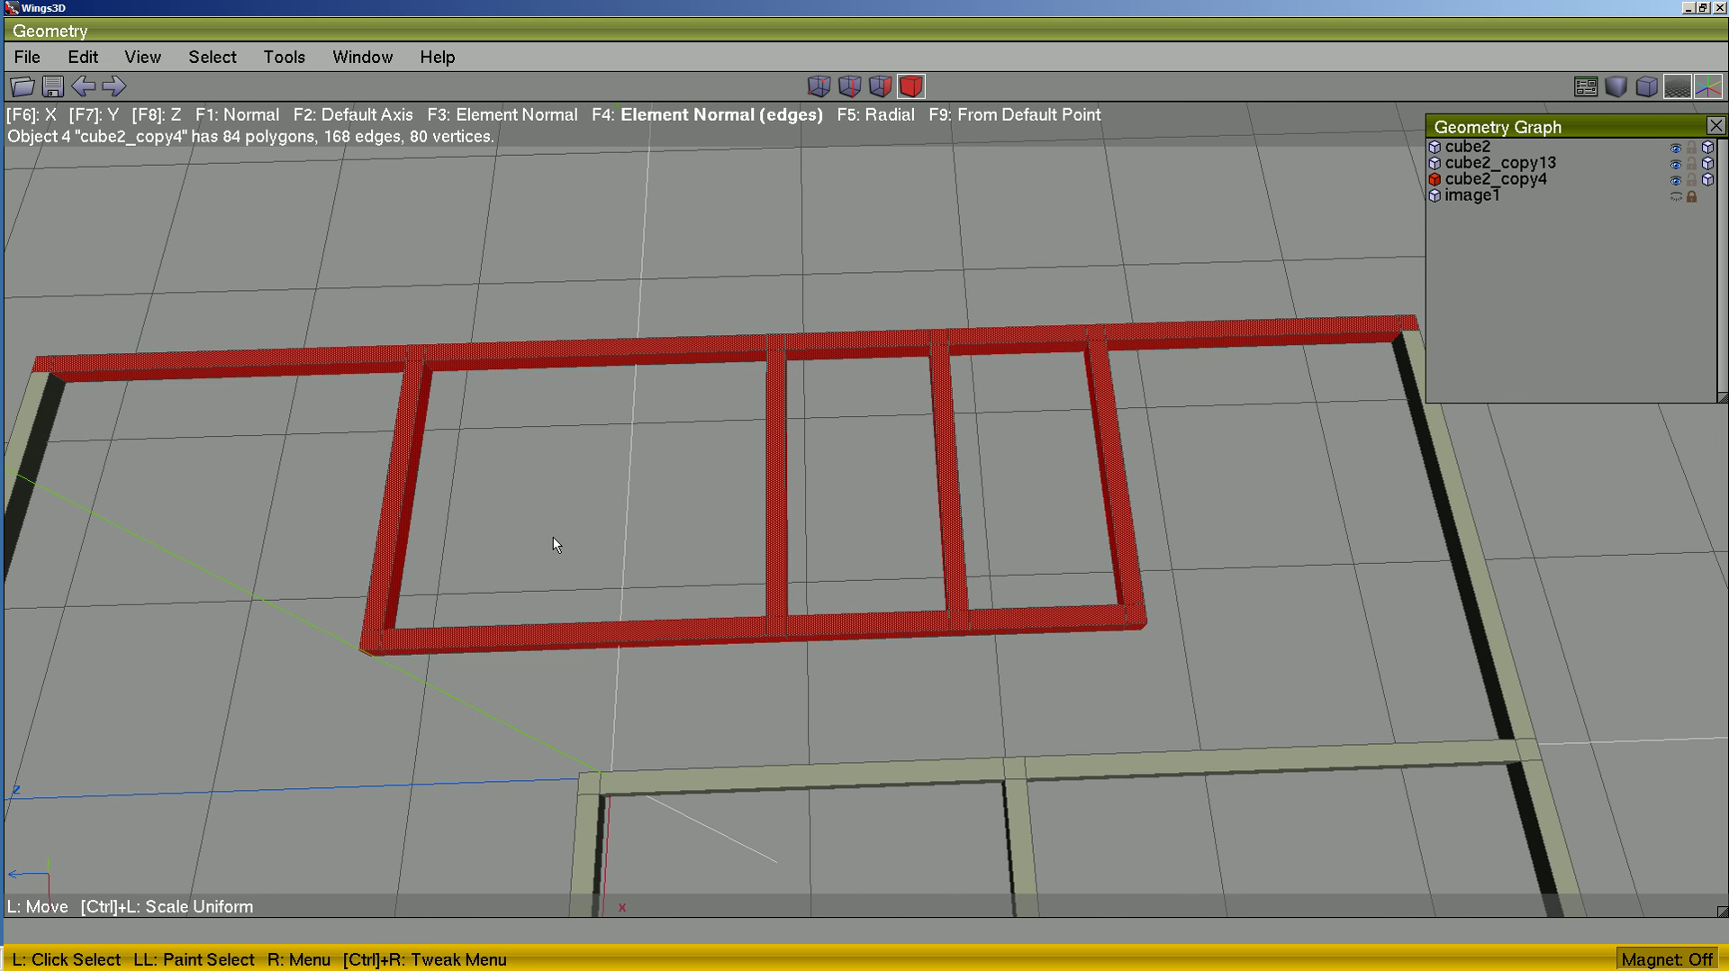
{"action": "left_click", "coordinate": [41, 420]}
{"action": "left_click", "coordinate": [1447, 472]}
{"action": "right_click", "coordinate": [1201, 176]}
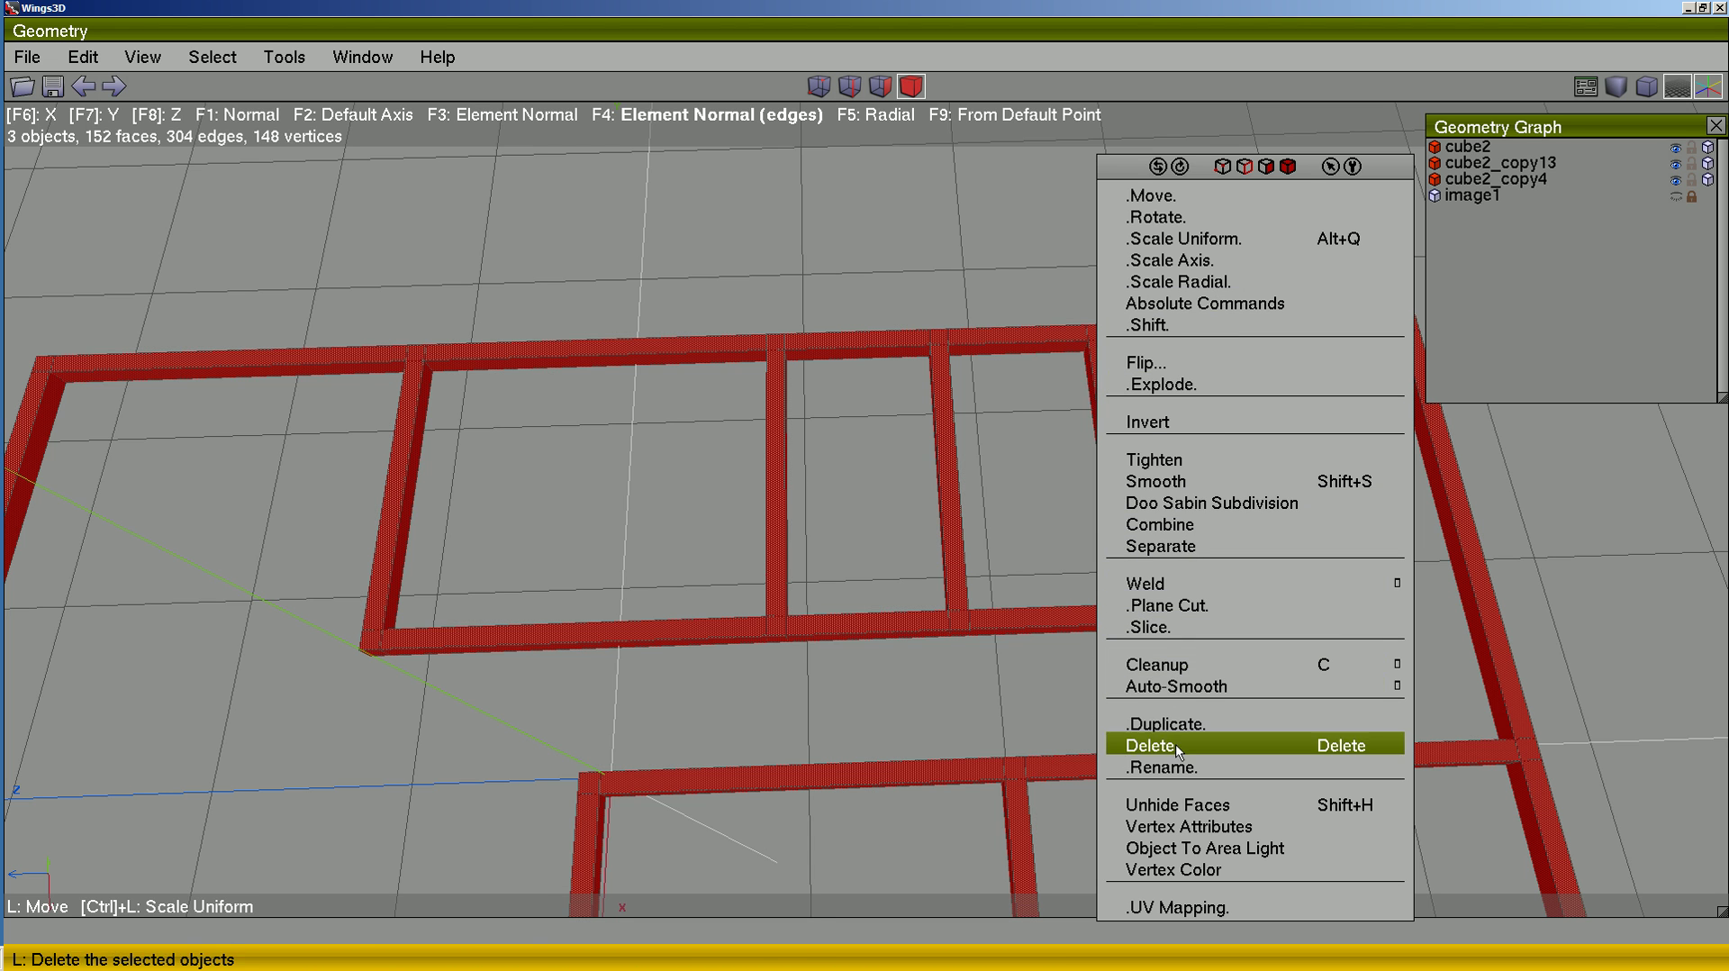
{"action": "left_click", "coordinate": [1180, 580]}
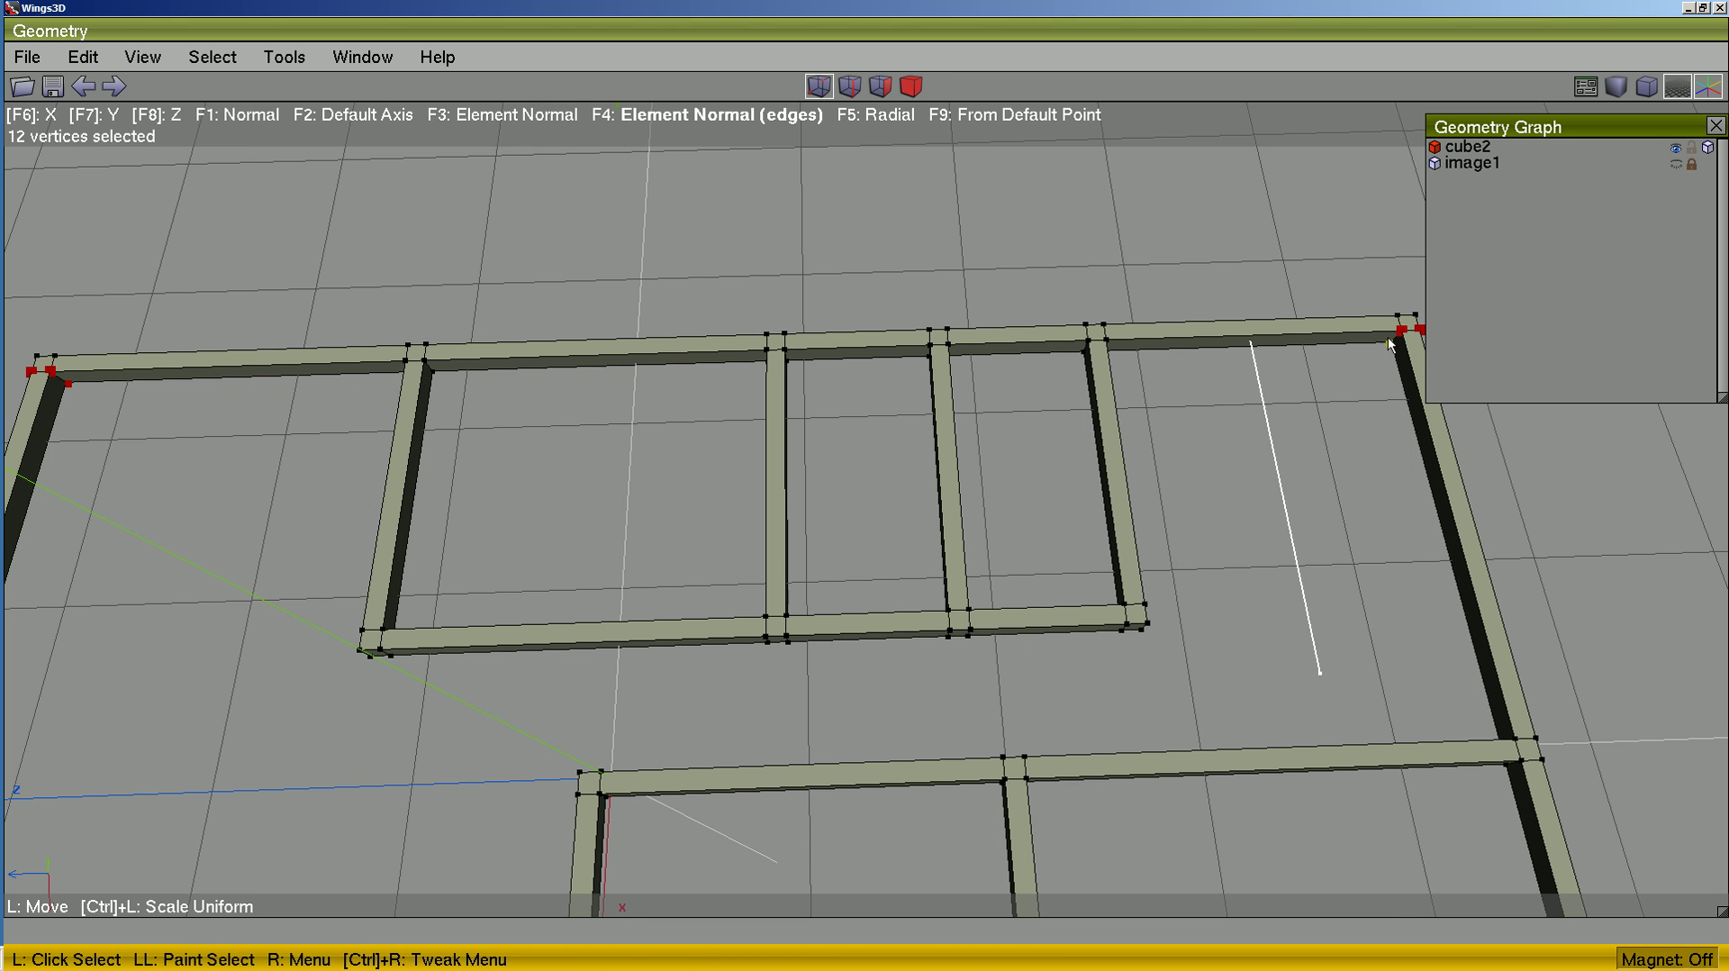
- Check the connections of the whole welded wall object in the smoothed preview and return to the unsmoothed display
{"action": "middle_click_drag", "start_coordinate": [571, 276], "coordinate": [892, 138]}
{"action": "middle_click_drag", "start_coordinate": [601, 753], "coordinate": [570, 822], "text": "ctrl+alt"}
{"action": "key", "text": "space"}
{"action": "key", "text": "Tab"}
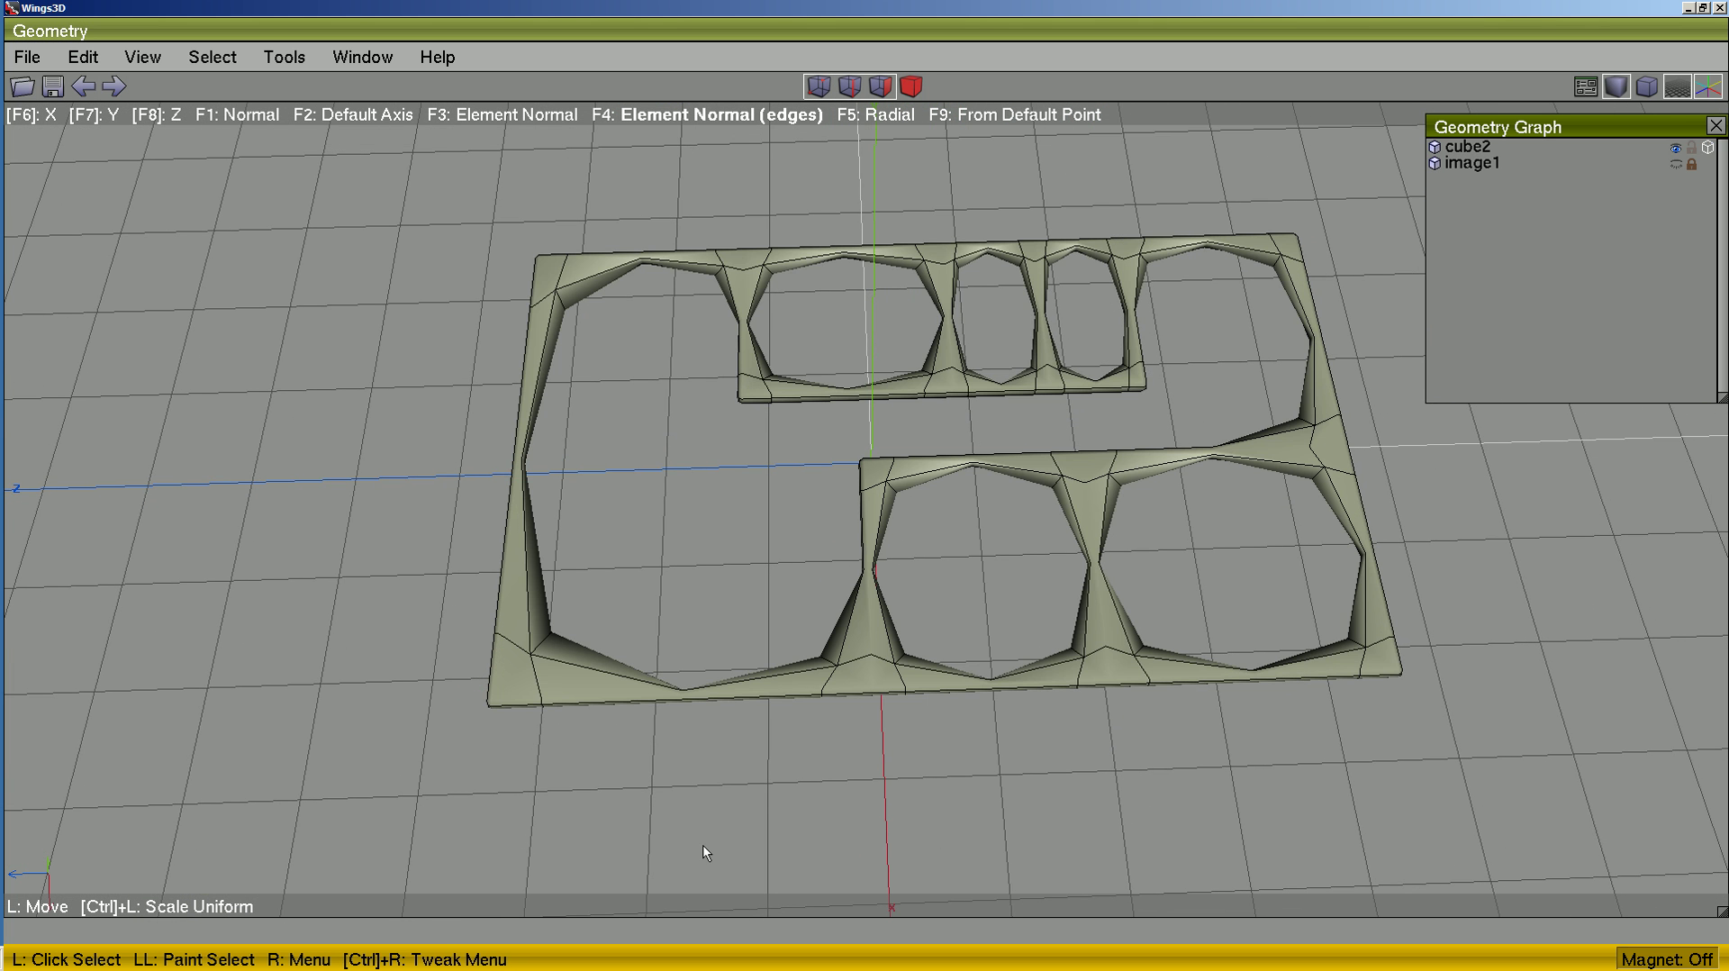
{"action": "key", "text": "Tab"}
{"action": "middle_click_drag", "start_coordinate": [616, 610], "coordinate": [519, 594], "text": "alt"}
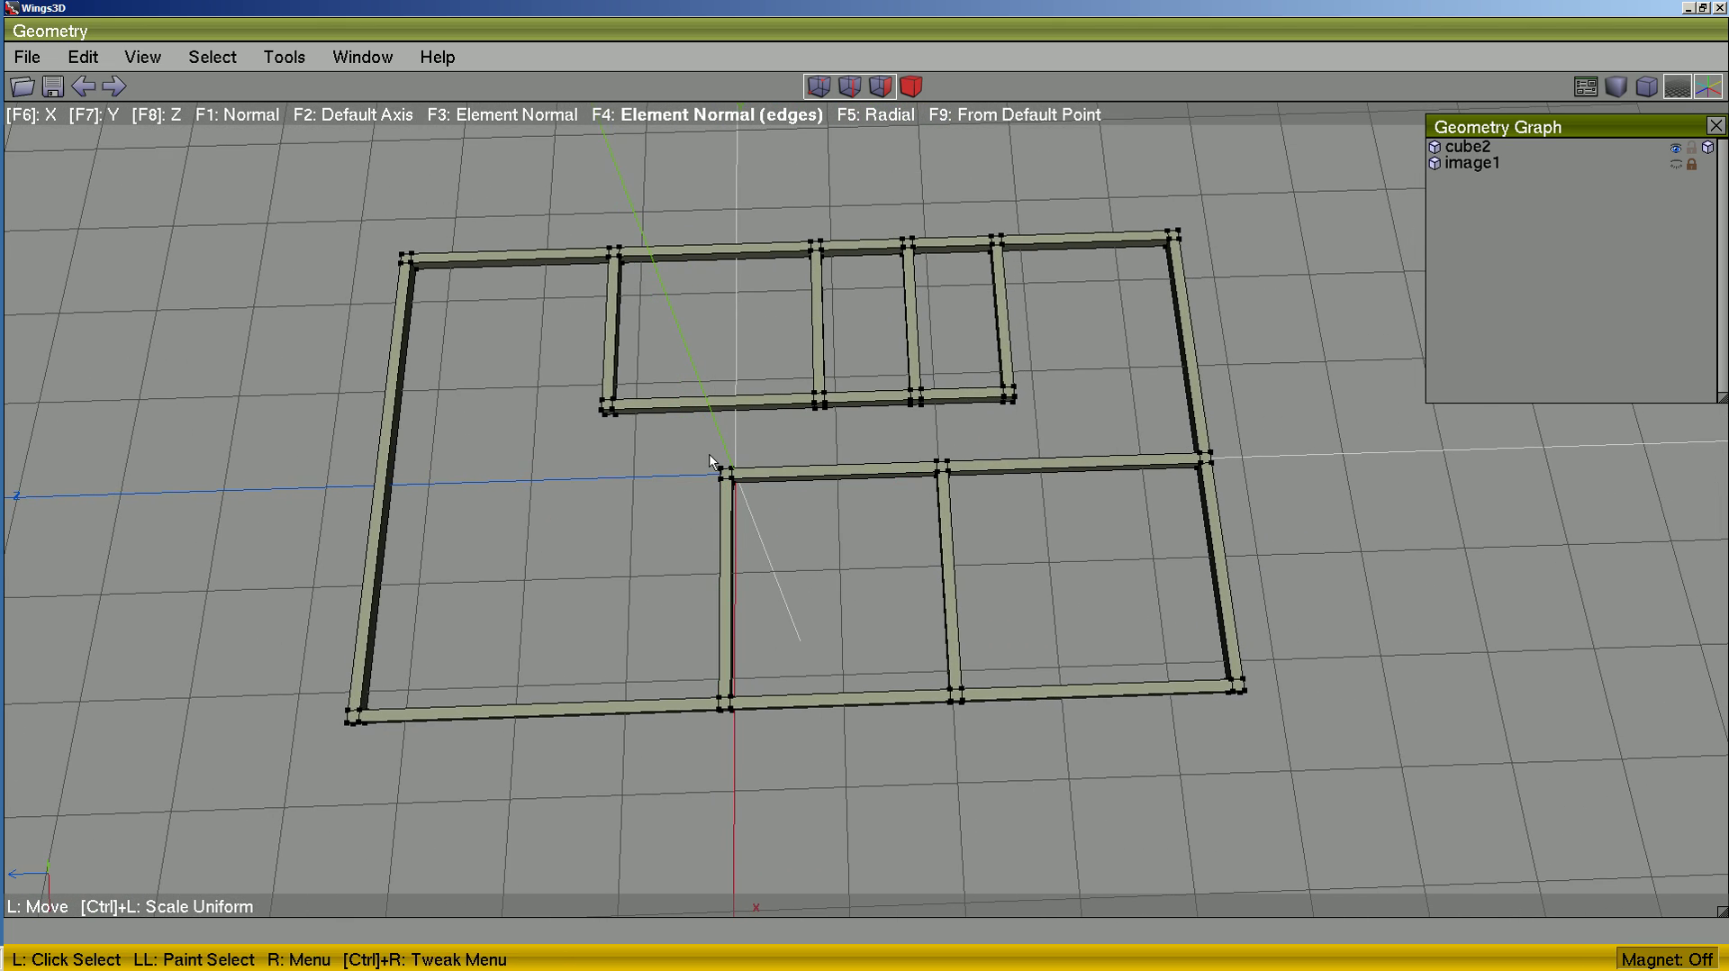
- Try sliding the two near partitions along the length of the near exterior wall, and undo the move
{"action": "left_click_drag", "start_coordinate": [1047, 790], "coordinate": [1047, 791]}
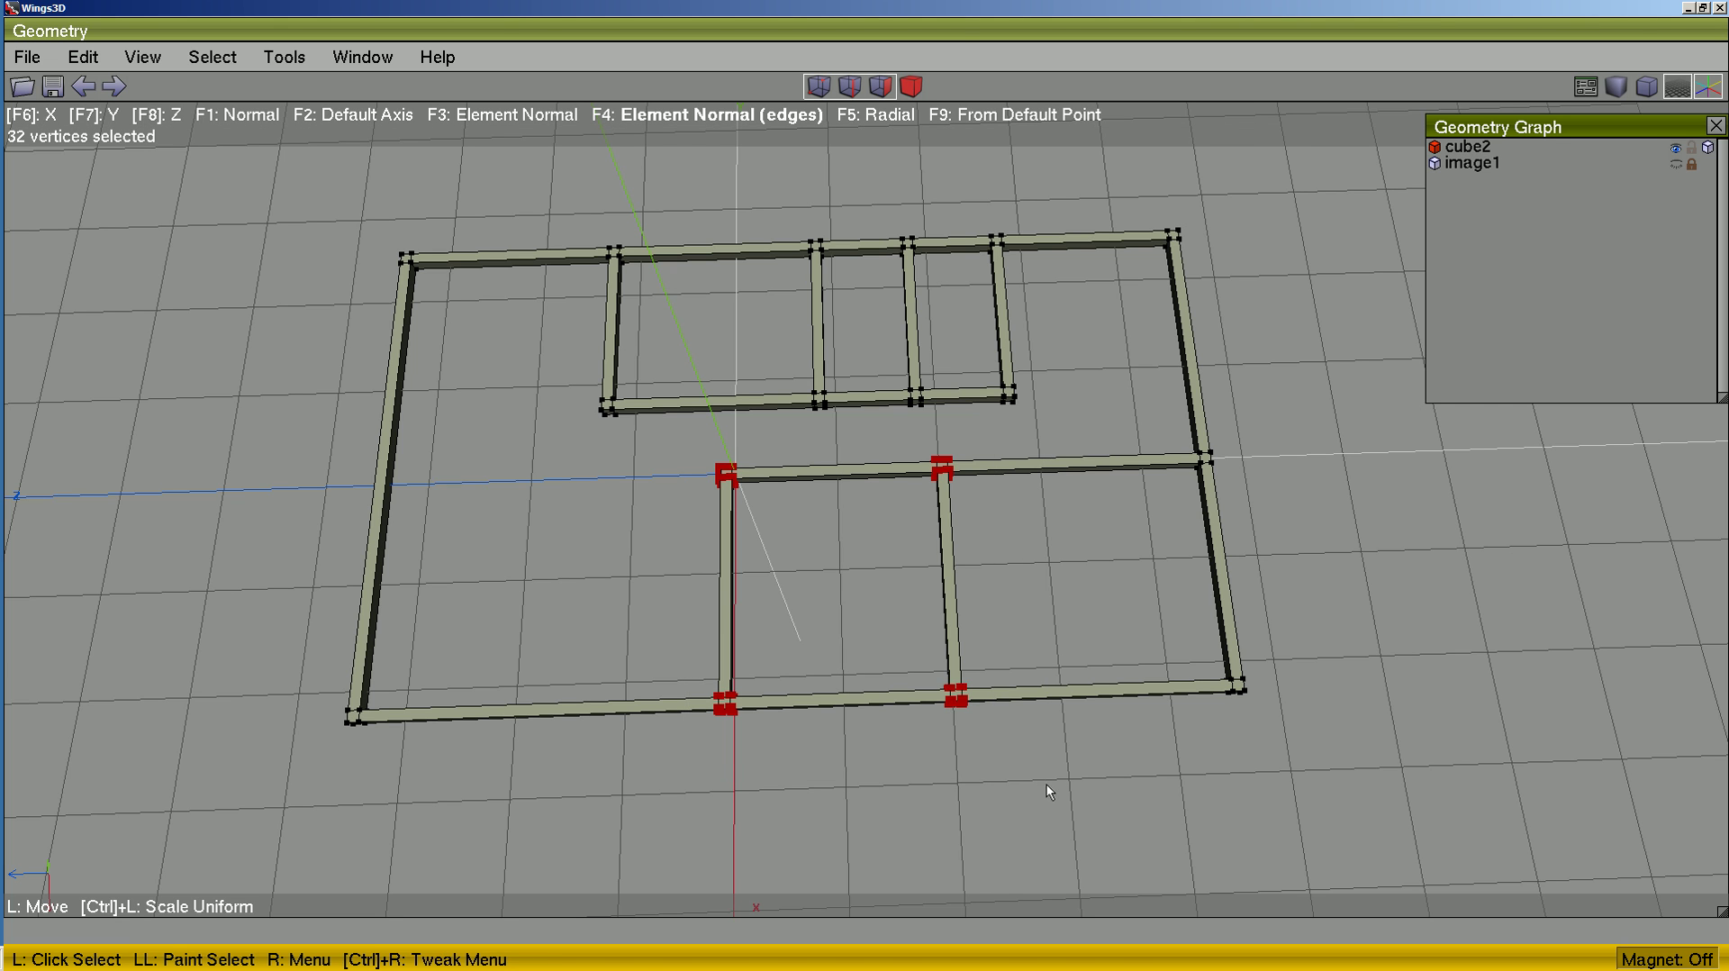
{"action": "left_click_drag", "start_coordinate": [1083, 686], "coordinate": [856, 700]}
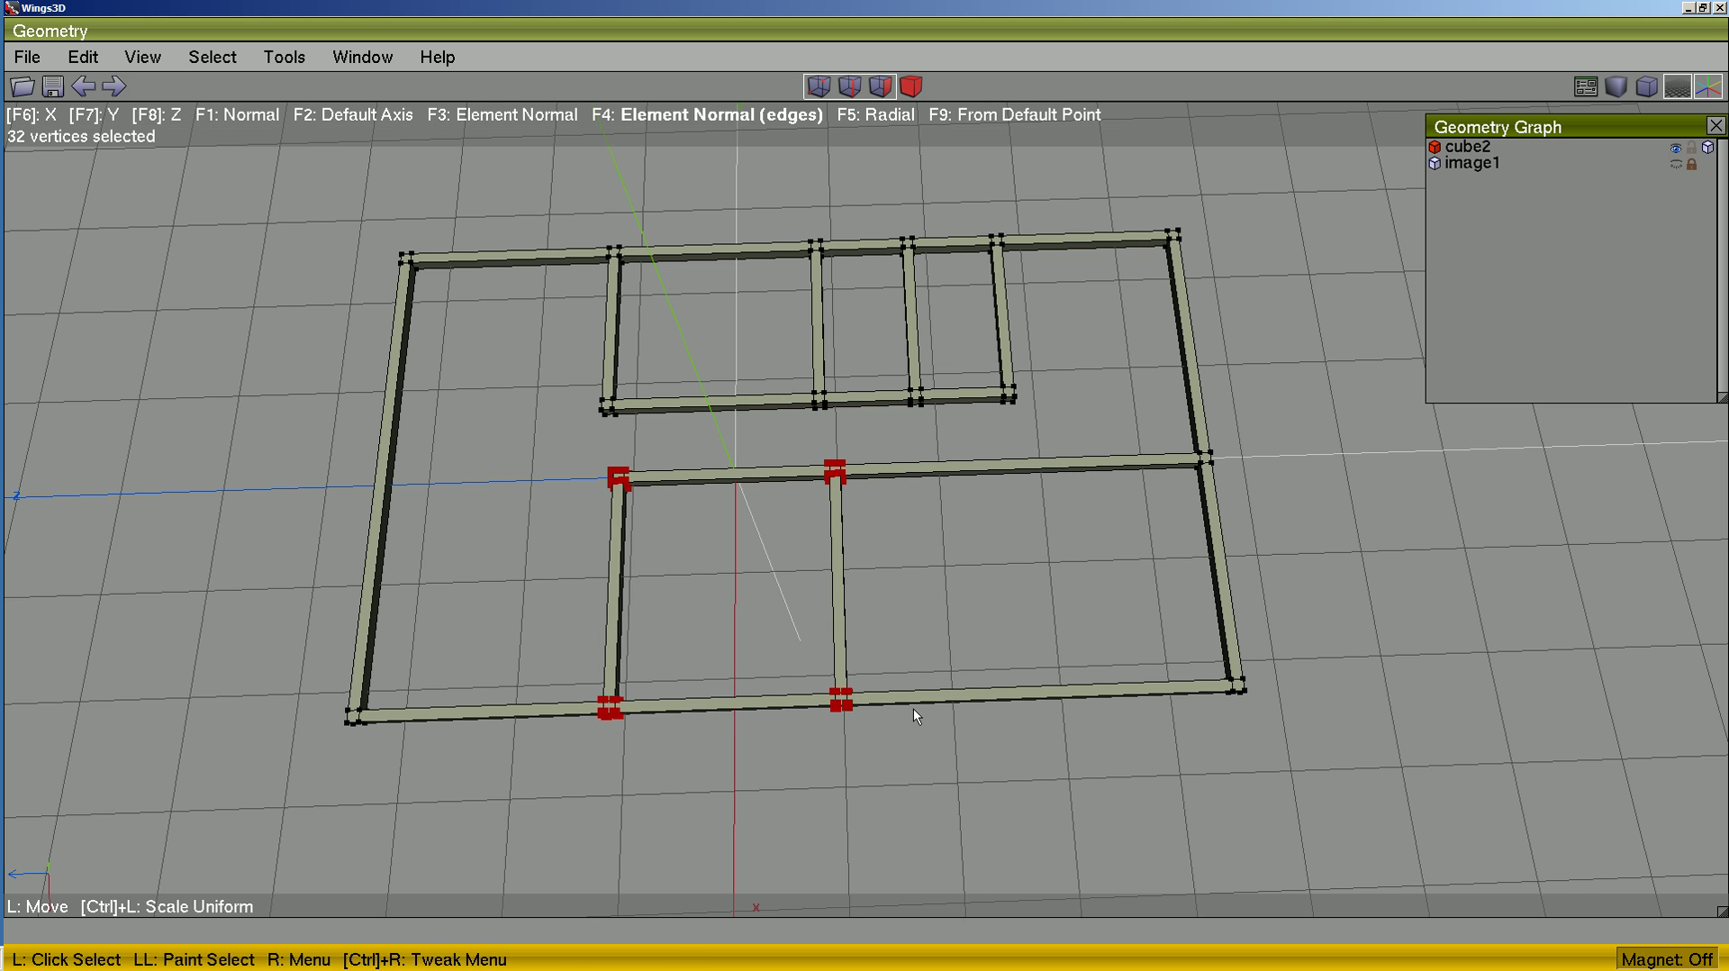
{"action": "key", "text": "ctrl+alt+z"}
- Try moving the vertices of the SALÃO side exterior wall outward to lengthen the room, and undo the move
{"action": "key", "text": "space"}
{"action": "left_click_drag", "start_coordinate": [339, 189], "coordinate": [364, 342]}
{"action": "left_click_drag", "start_coordinate": [462, 785], "coordinate": [462, 791]}
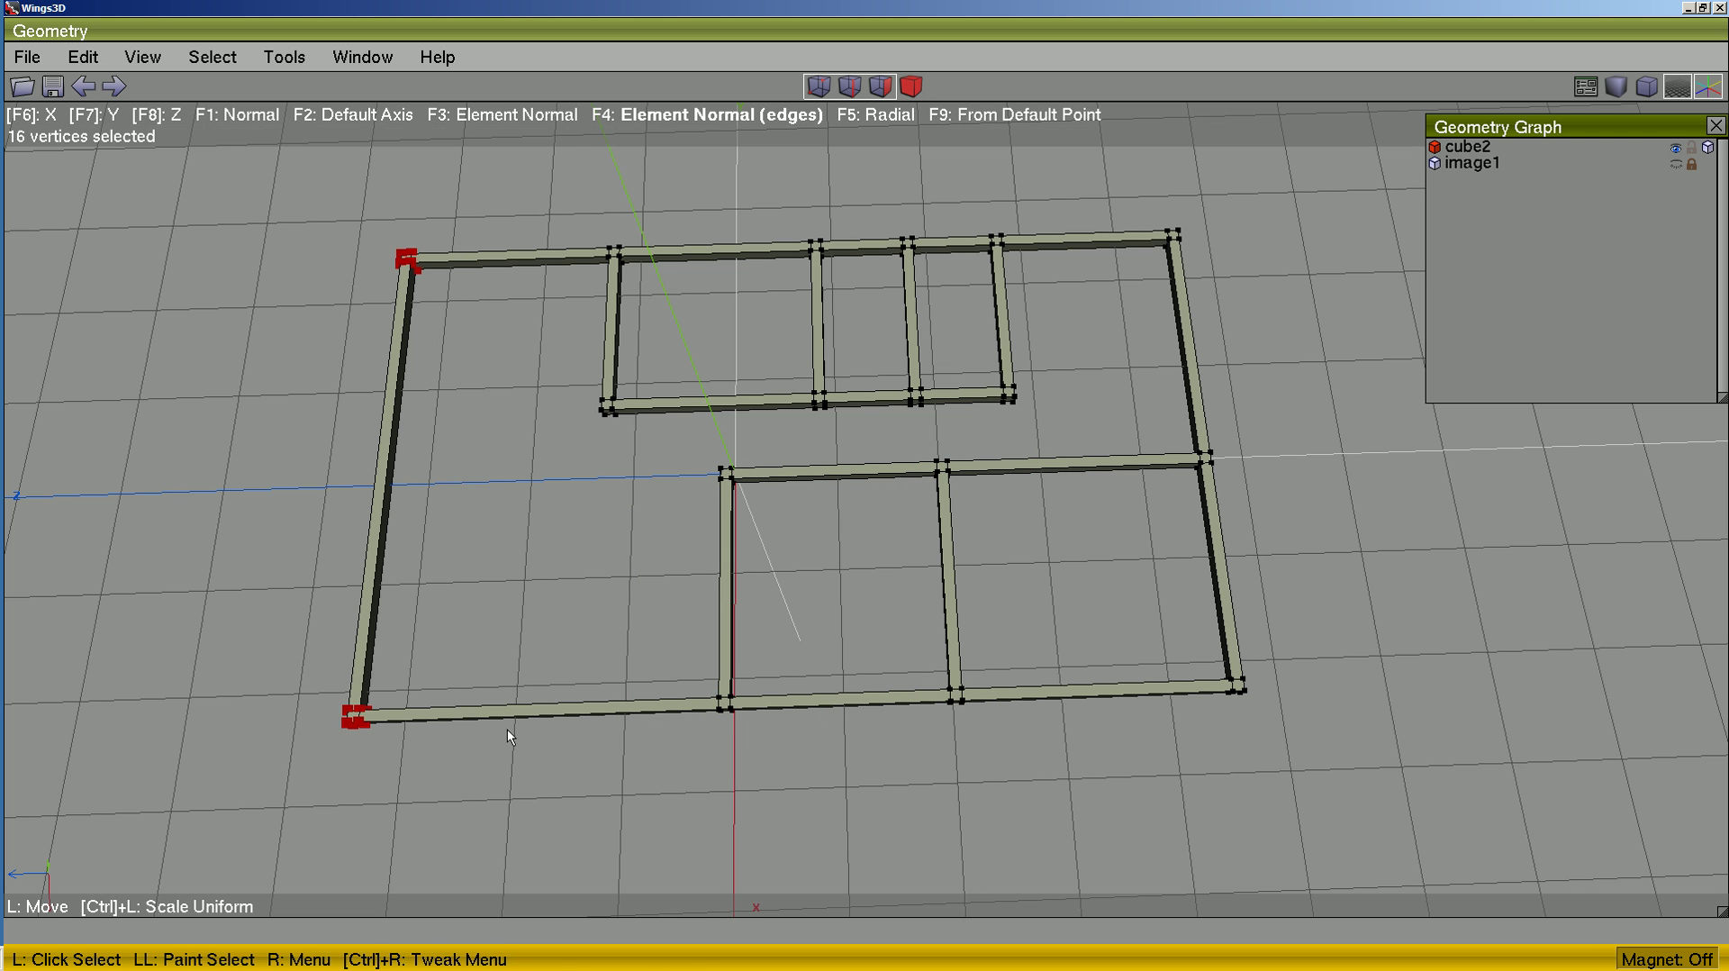
{"action": "left_click_drag", "start_coordinate": [521, 704], "coordinate": [352, 711]}
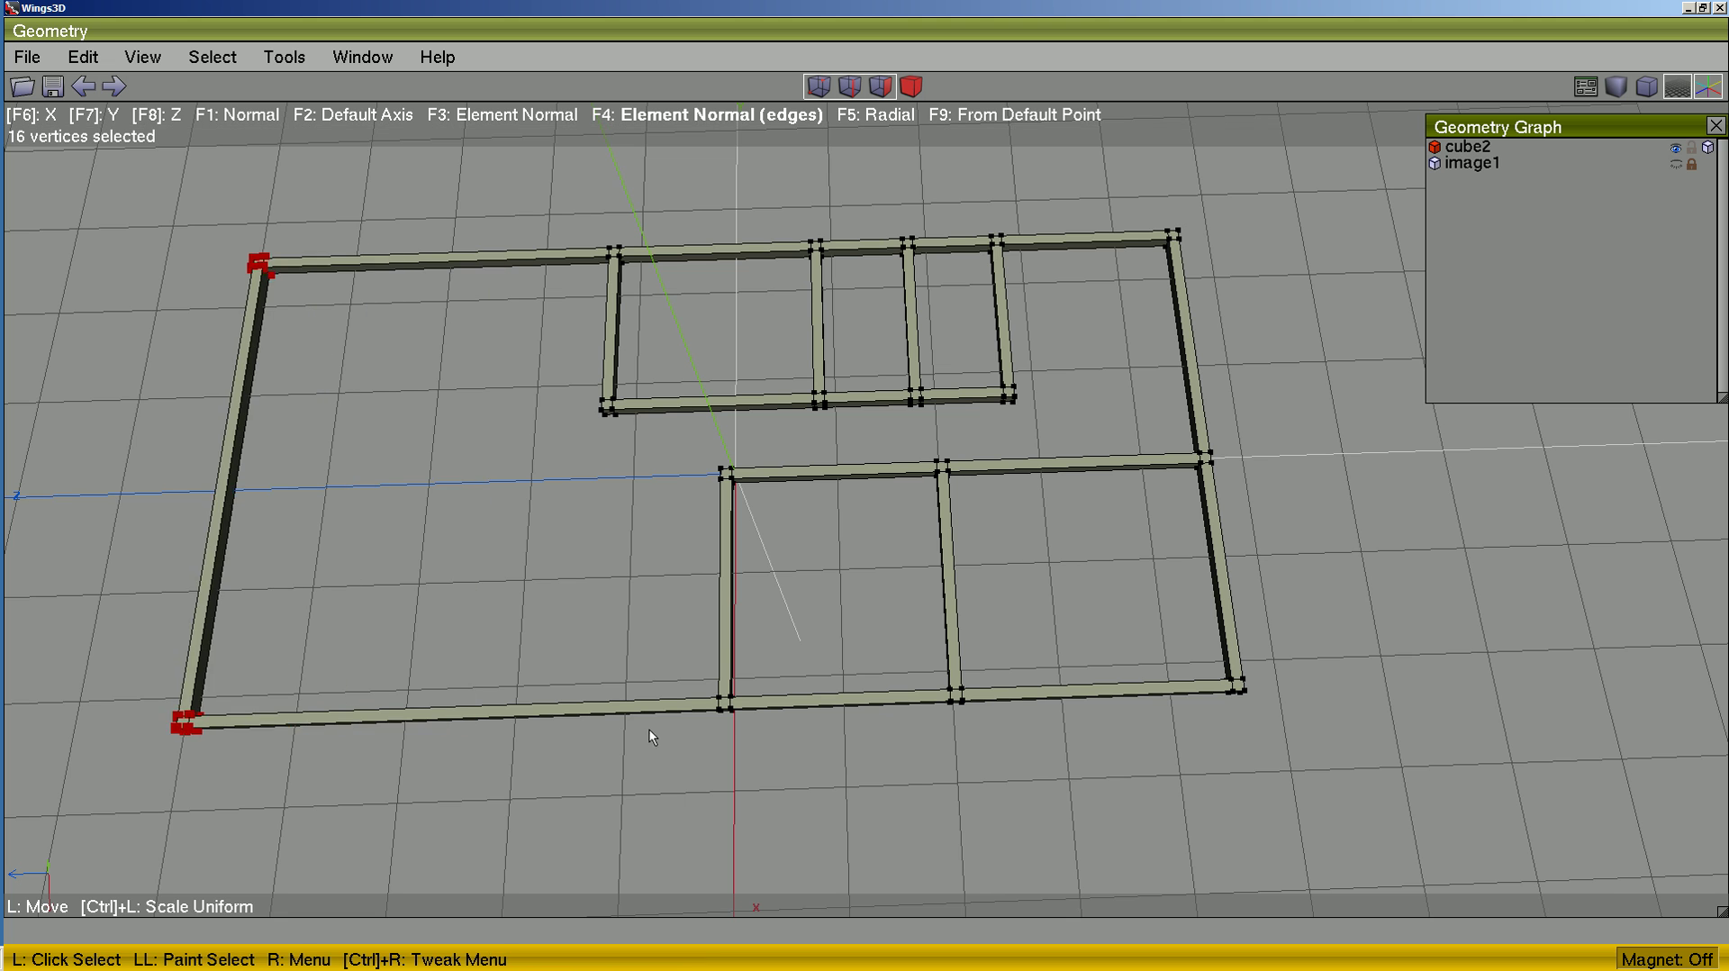
{"action": "key", "text": "ctrl+alt+z"}
- Select all top vertices of the walls from an orthographic side view and move them upward to raise the wall height
{"action": "middle_click_drag", "start_coordinate": [1126, 812], "coordinate": [1113, 662]}
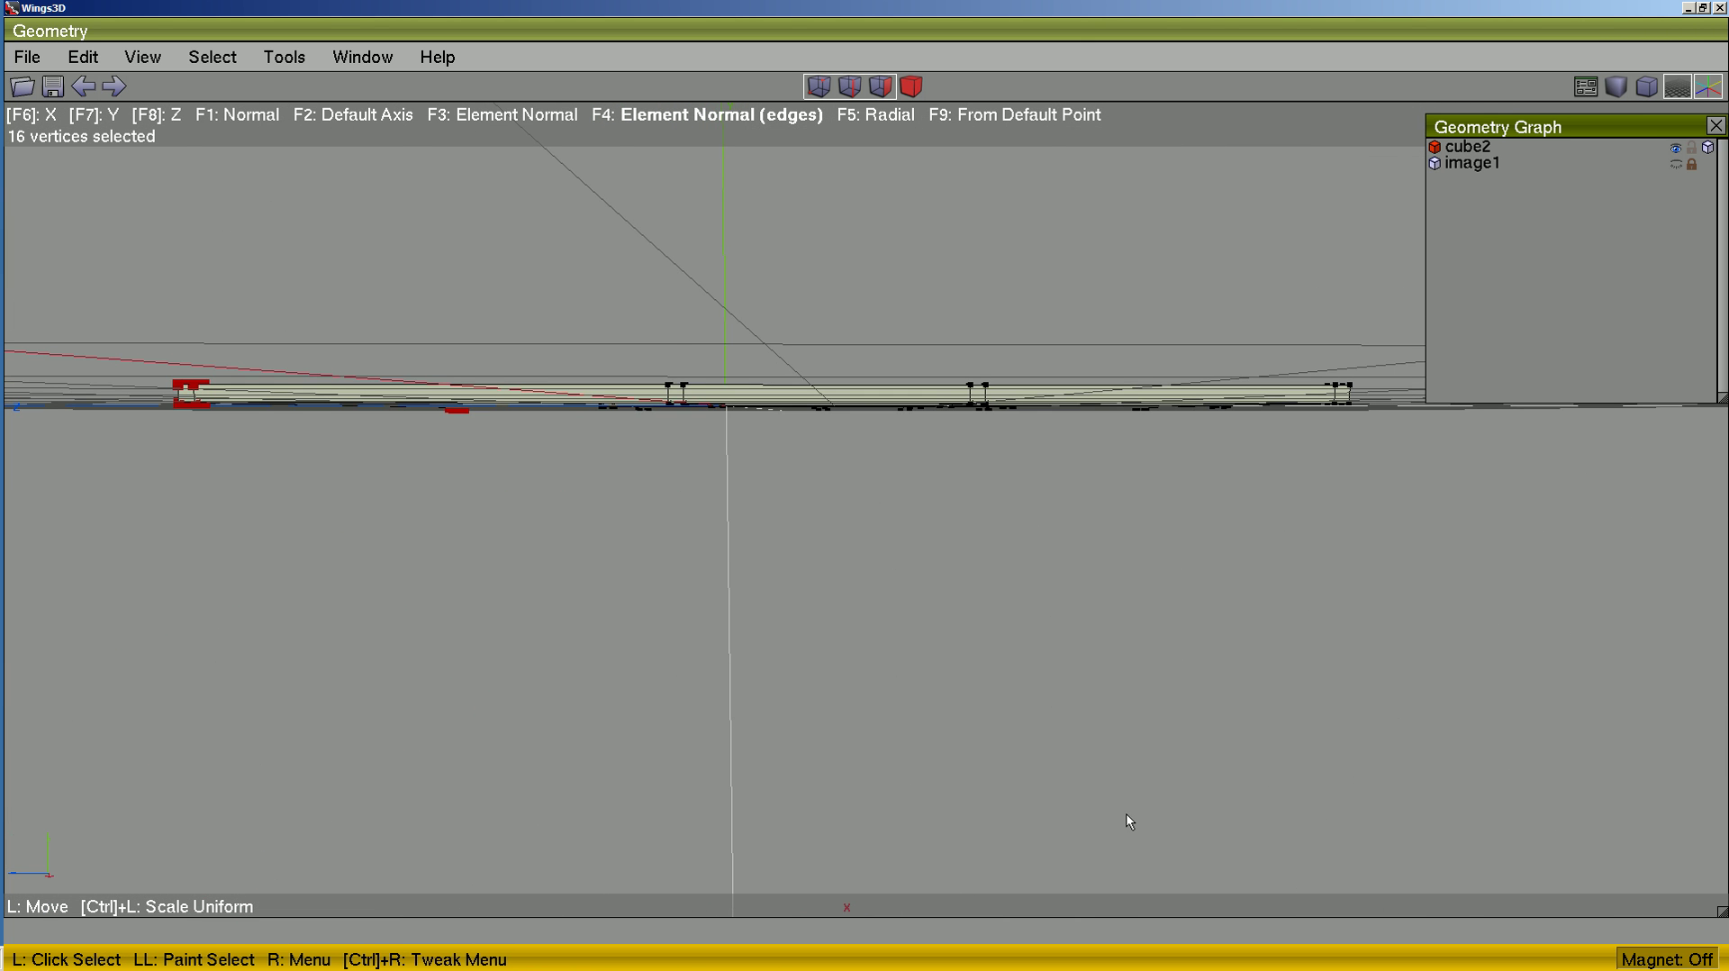
{"action": "key", "text": "x"}
{"action": "key", "text": "o"}
{"action": "middle_click_drag", "start_coordinate": [1125, 812], "coordinate": [1110, 860]}
{"action": "key", "text": "space"}
{"action": "left_click_drag", "start_coordinate": [236, 310], "coordinate": [302, 388]}
{"action": "left_click_drag", "start_coordinate": [1191, 446], "coordinate": [1166, 357]}
{"action": "mouse_move", "coordinate": [1113, 635]}
{"action": "middle_mouse_down"}
{"action": "mouse_move", "coordinate": [1125, 594]}
{"action": "mouse_move", "coordinate": [1300, 478]}
{"action": "middle_mouse_up"}
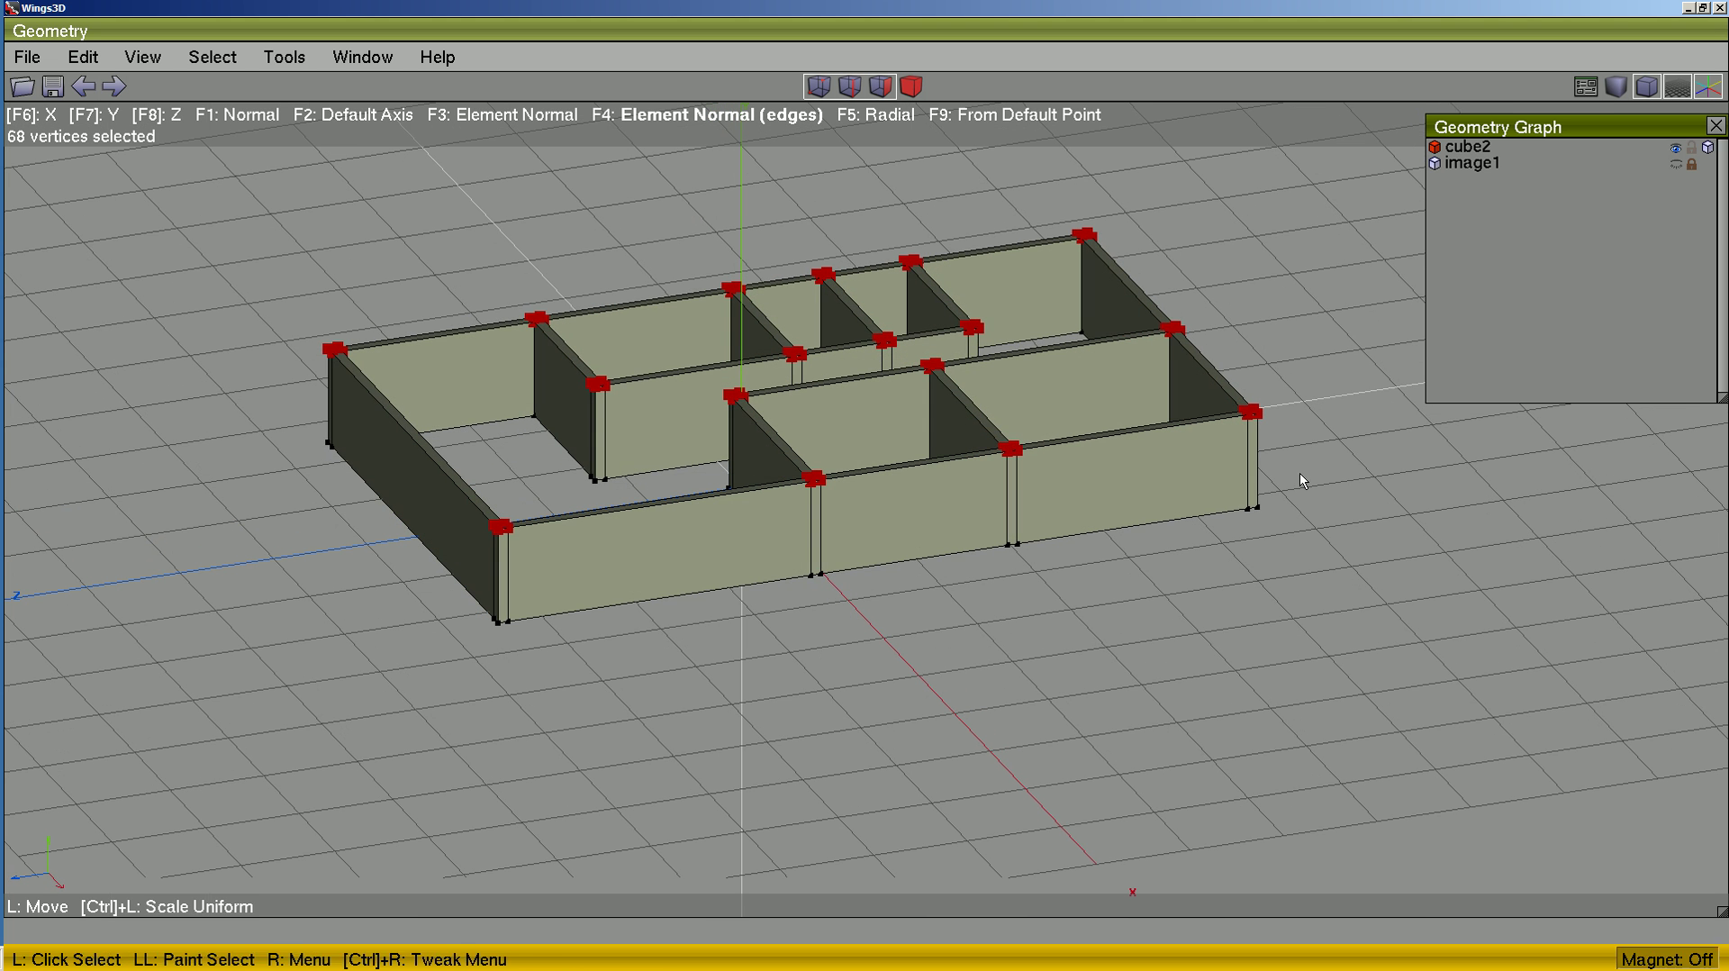
- Preview the walls with smooth shading, return to flat shading, and switch the view to perspective
{"action": "left_click", "coordinate": [1617, 86]}
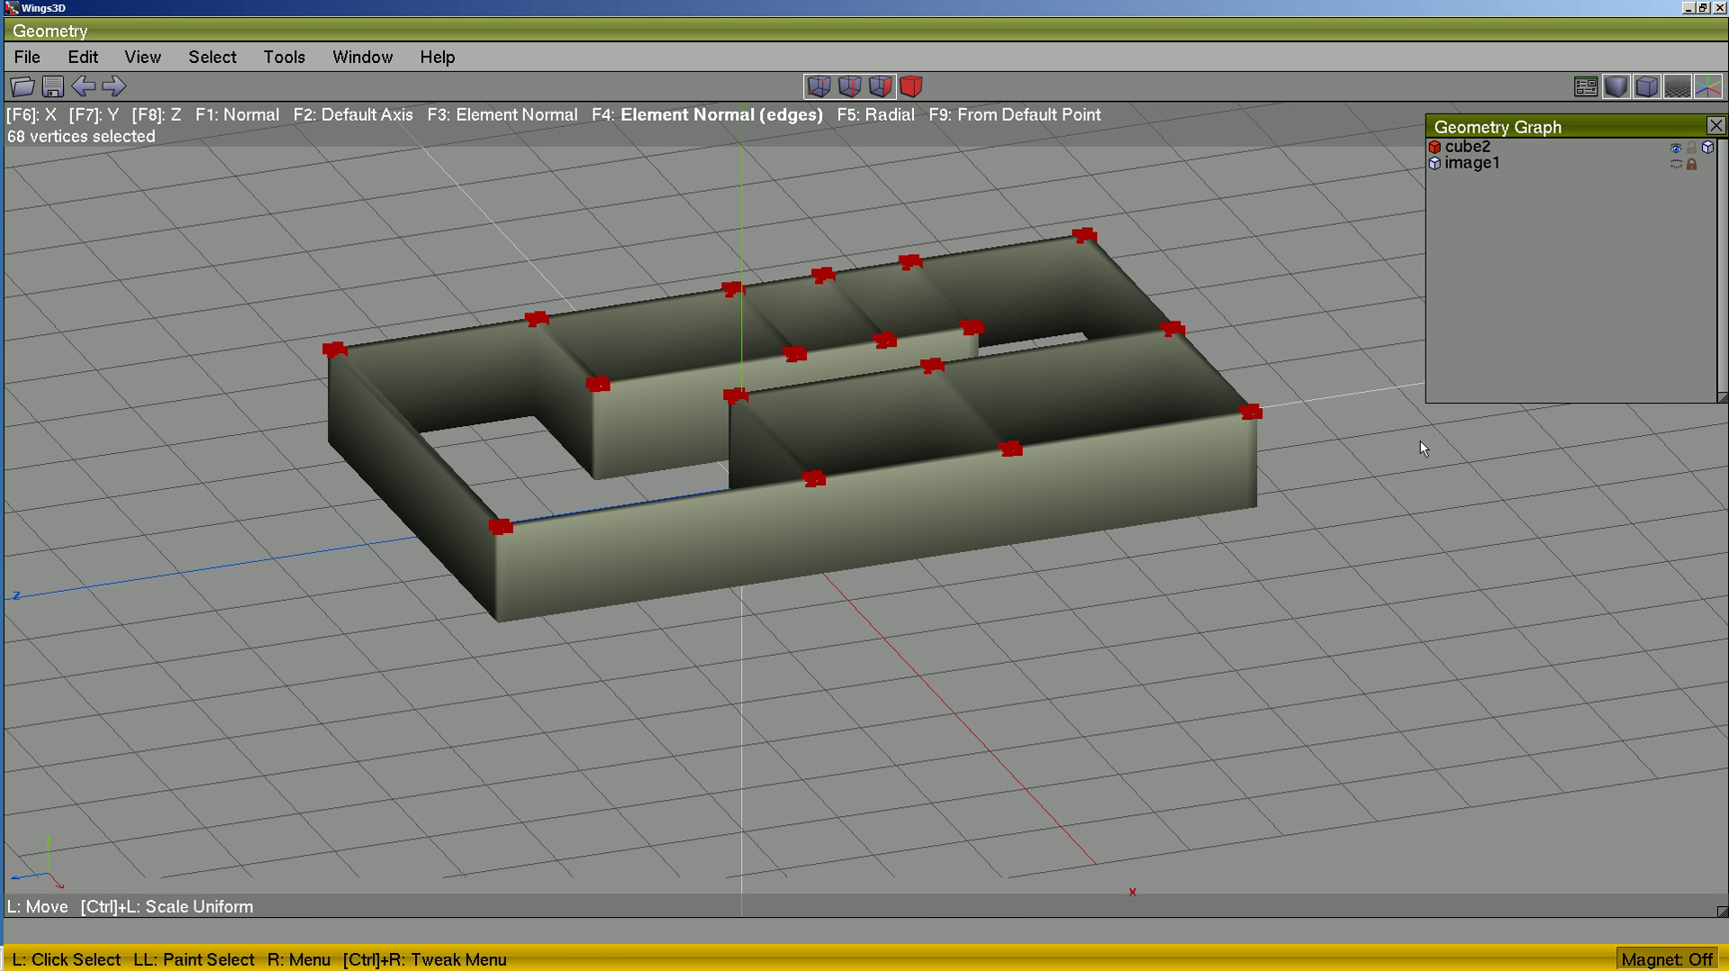
{"action": "left_click", "coordinate": [1616, 87]}
{"action": "left_click", "coordinate": [1647, 86]}
- Show the image1 floor plan beneath the walls and change its display from wireframe to shaded
{"action": "left_click", "coordinate": [1676, 163]}
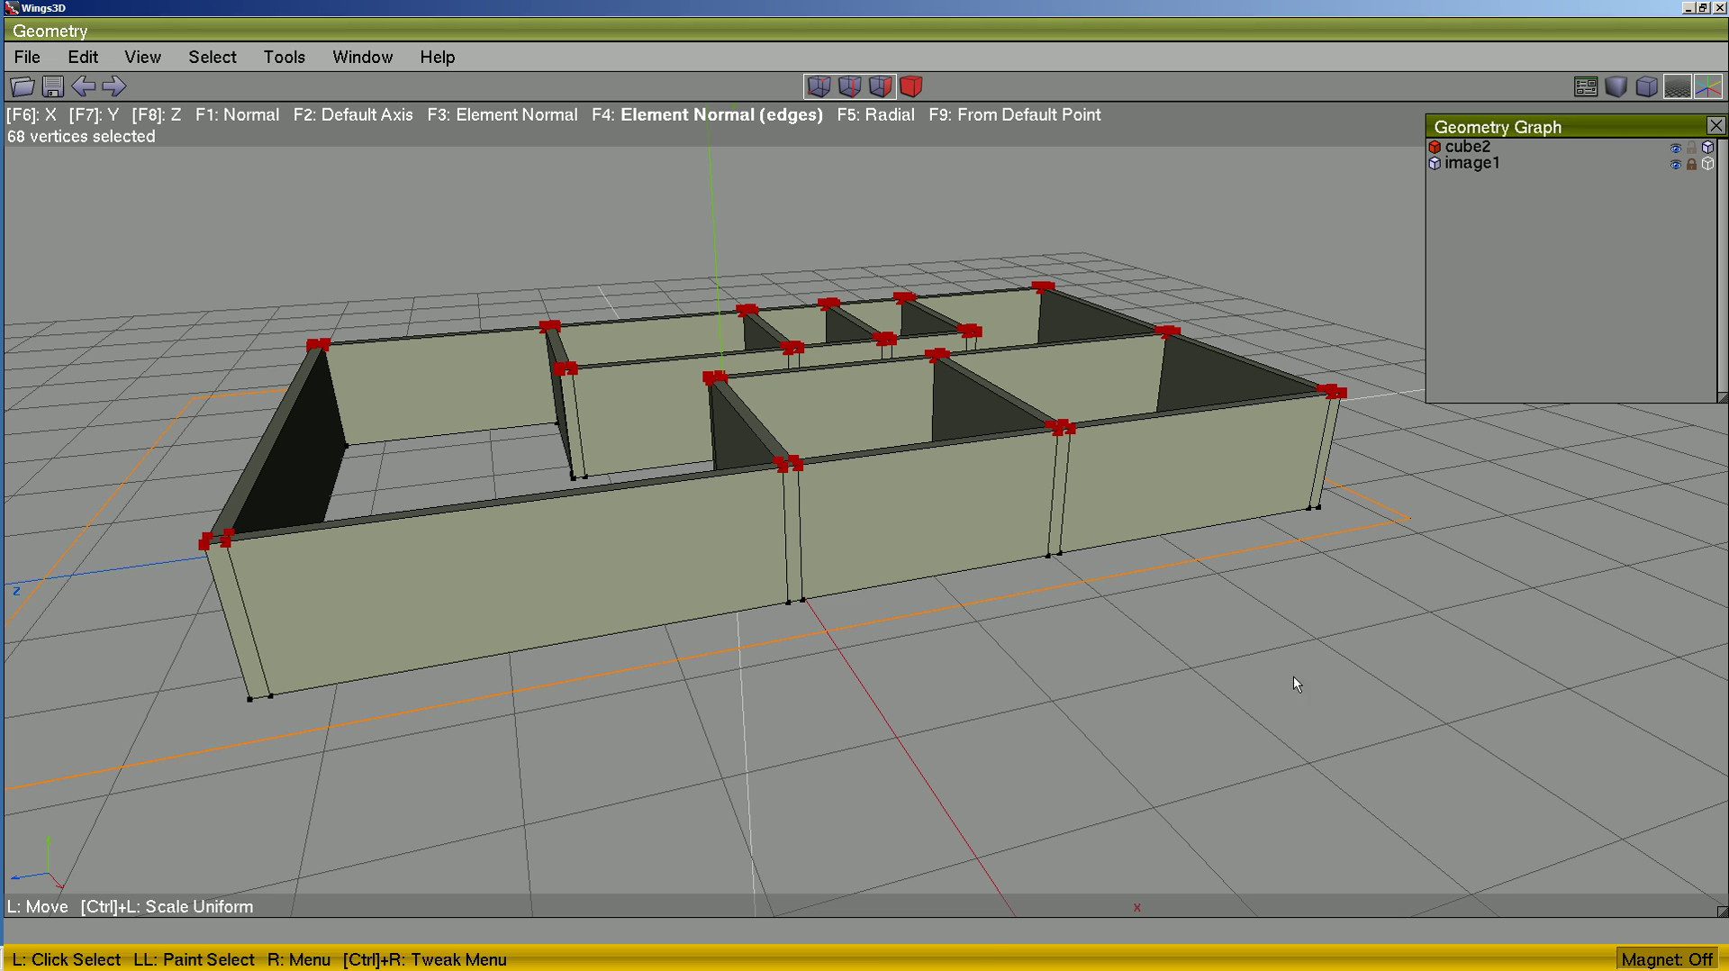
{"action": "mouse_move", "coordinate": [1312, 268]}
{"action": "middle_mouse_down", "text": "alt"}
{"action": "mouse_move", "coordinate": [1557, 351]}
{"action": "mouse_move", "coordinate": [1648, 279]}
{"action": "mouse_move", "coordinate": [1573, 299]}
{"action": "middle_mouse_up", "text": "alt"}
{"action": "left_click", "coordinate": [1706, 163]}
{"action": "mouse_move", "coordinate": [1461, 556]}
{"action": "middle_mouse_down", "text": "alt"}
{"action": "mouse_move", "coordinate": [1278, 630]}
{"action": "mouse_move", "coordinate": [991, 558]}
{"action": "mouse_move", "coordinate": [1243, 576]}
{"action": "mouse_move", "coordinate": [1035, 631]}
{"action": "mouse_move", "coordinate": [909, 576]}
{"action": "mouse_move", "coordinate": [1180, 486]}
{"action": "mouse_move", "coordinate": [1252, 500]}
{"action": "middle_mouse_up", "text": "alt"}
- Clear the vertex selection and inspect the raised walls over the floor plan, toggling the smoothed preview on and off
{"action": "scroll", "coordinate": [909, 577], "scroll_direction": "down", "scroll_amount": 1}
{"action": "scroll", "coordinate": [909, 577], "scroll_direction": "up", "scroll_amount": 1}
{"action": "left_click", "coordinate": [1477, 587]}
{"action": "key", "text": "Tab"}
{"action": "key", "text": "Tab"}
{"action": "middle_click_drag", "start_coordinate": [1441, 616], "coordinate": [1476, 618], "text": "alt"}
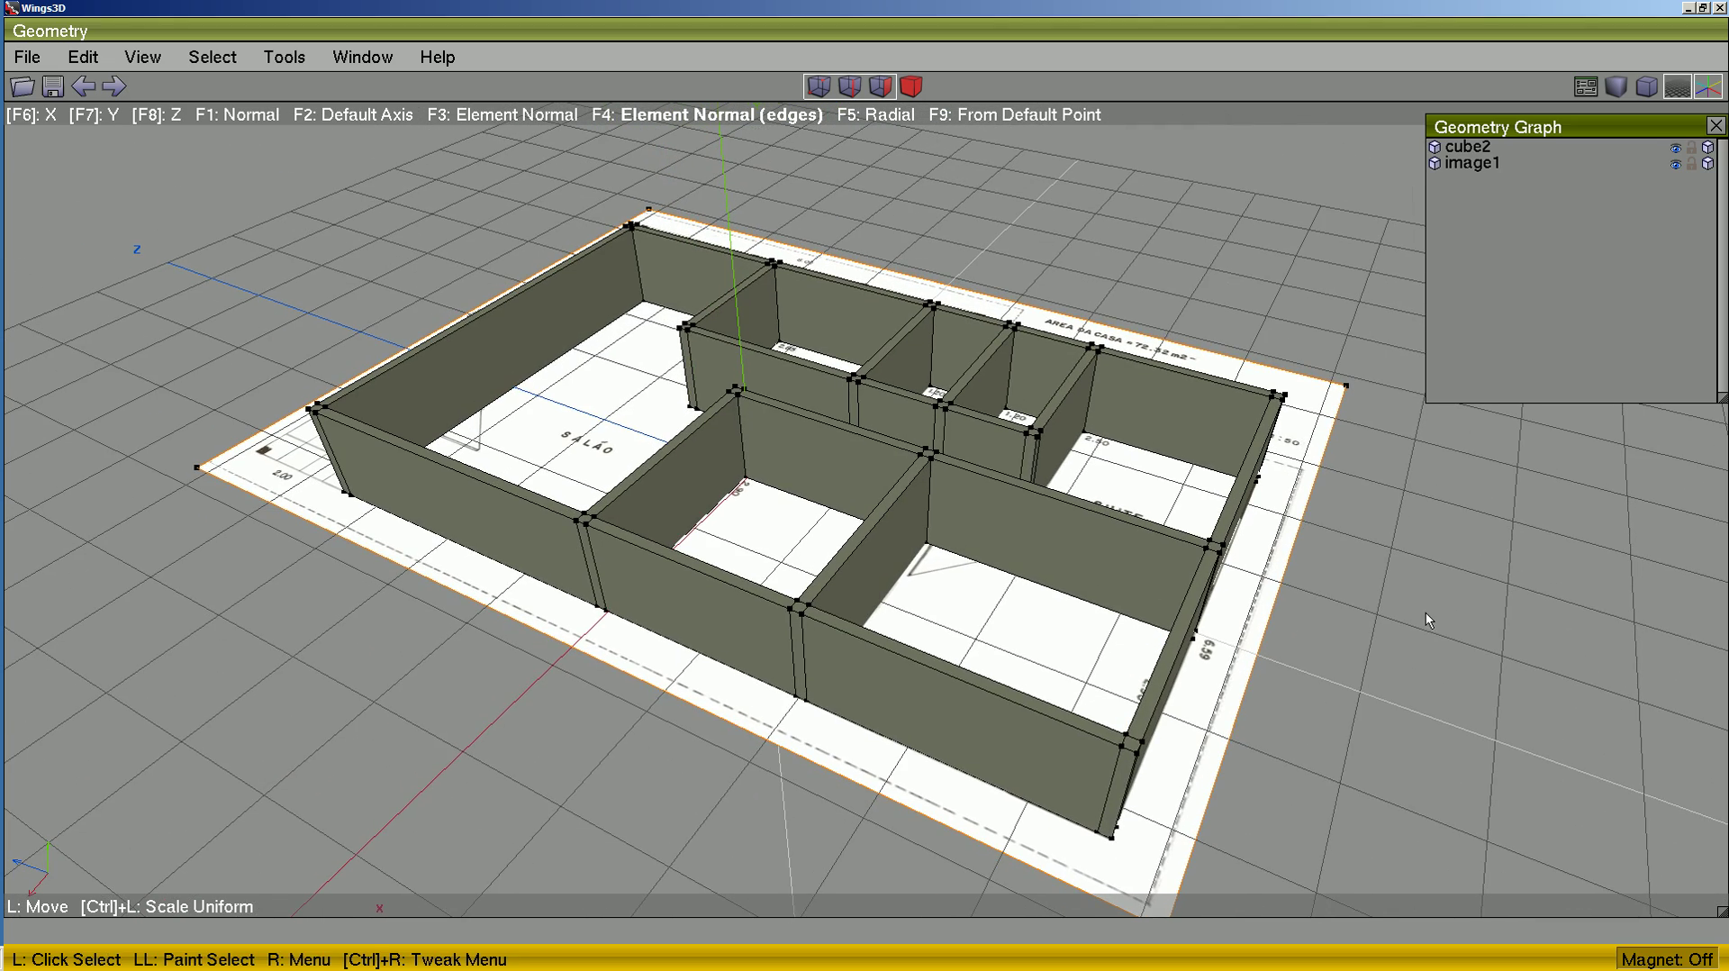